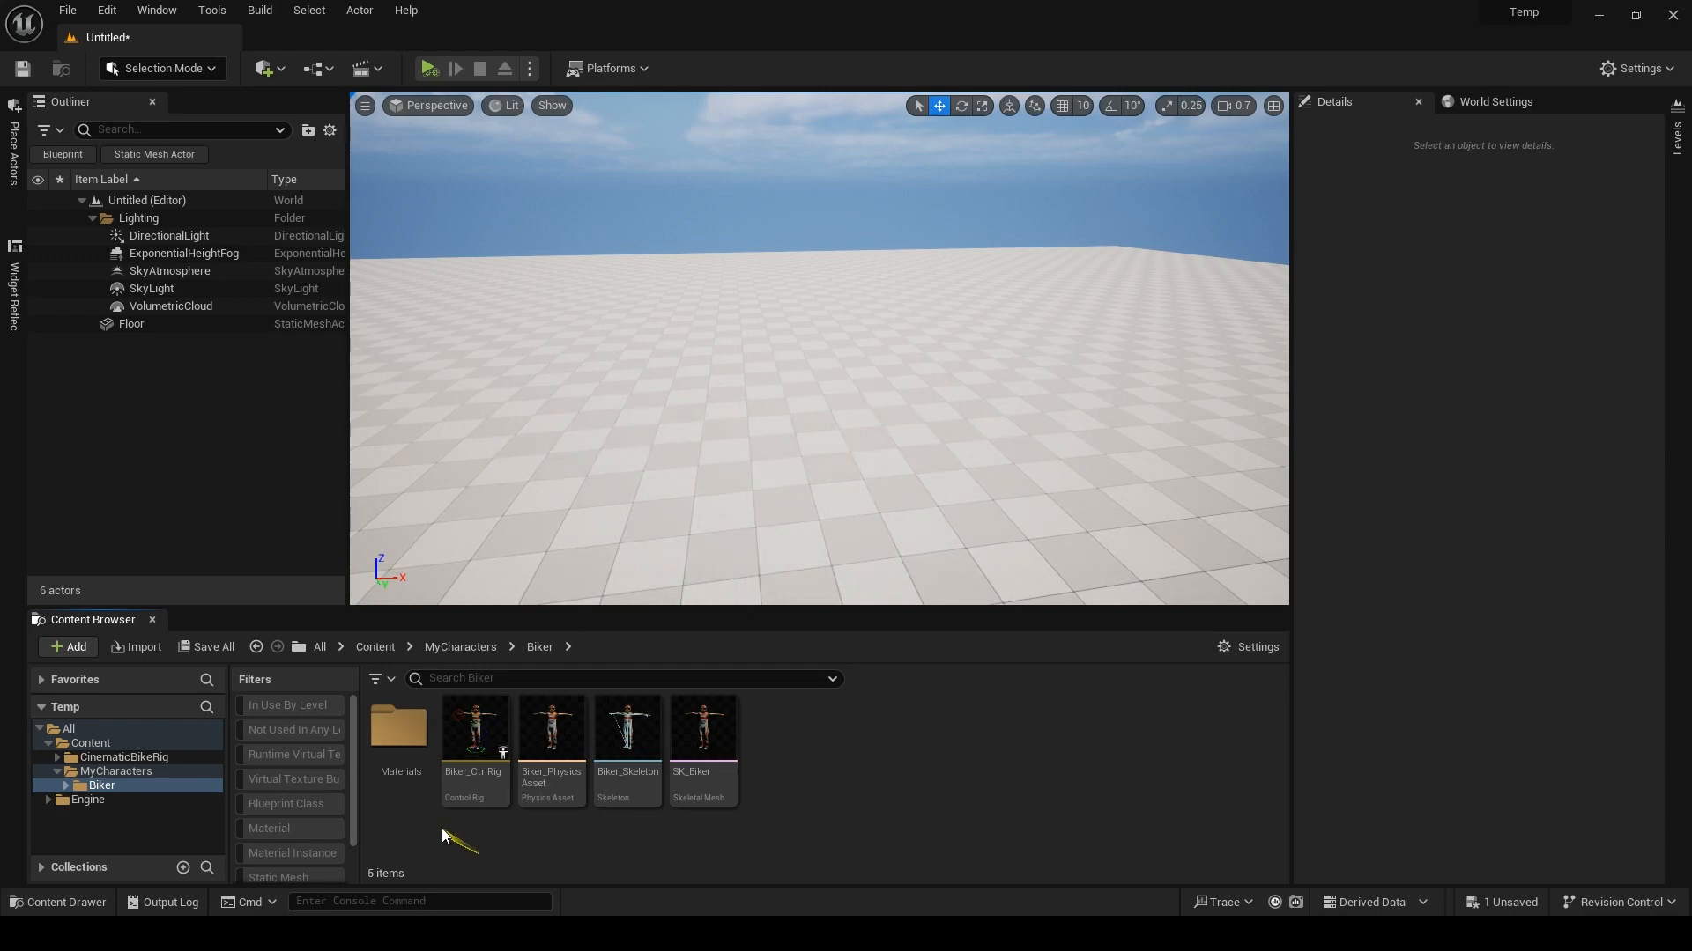
# Place Biker_CtrlRig in the level and move its right hand control forward to bring the arm in front of the body.
pyautogui.moveTo(473, 749); pyautogui.dragTo(765, 495)
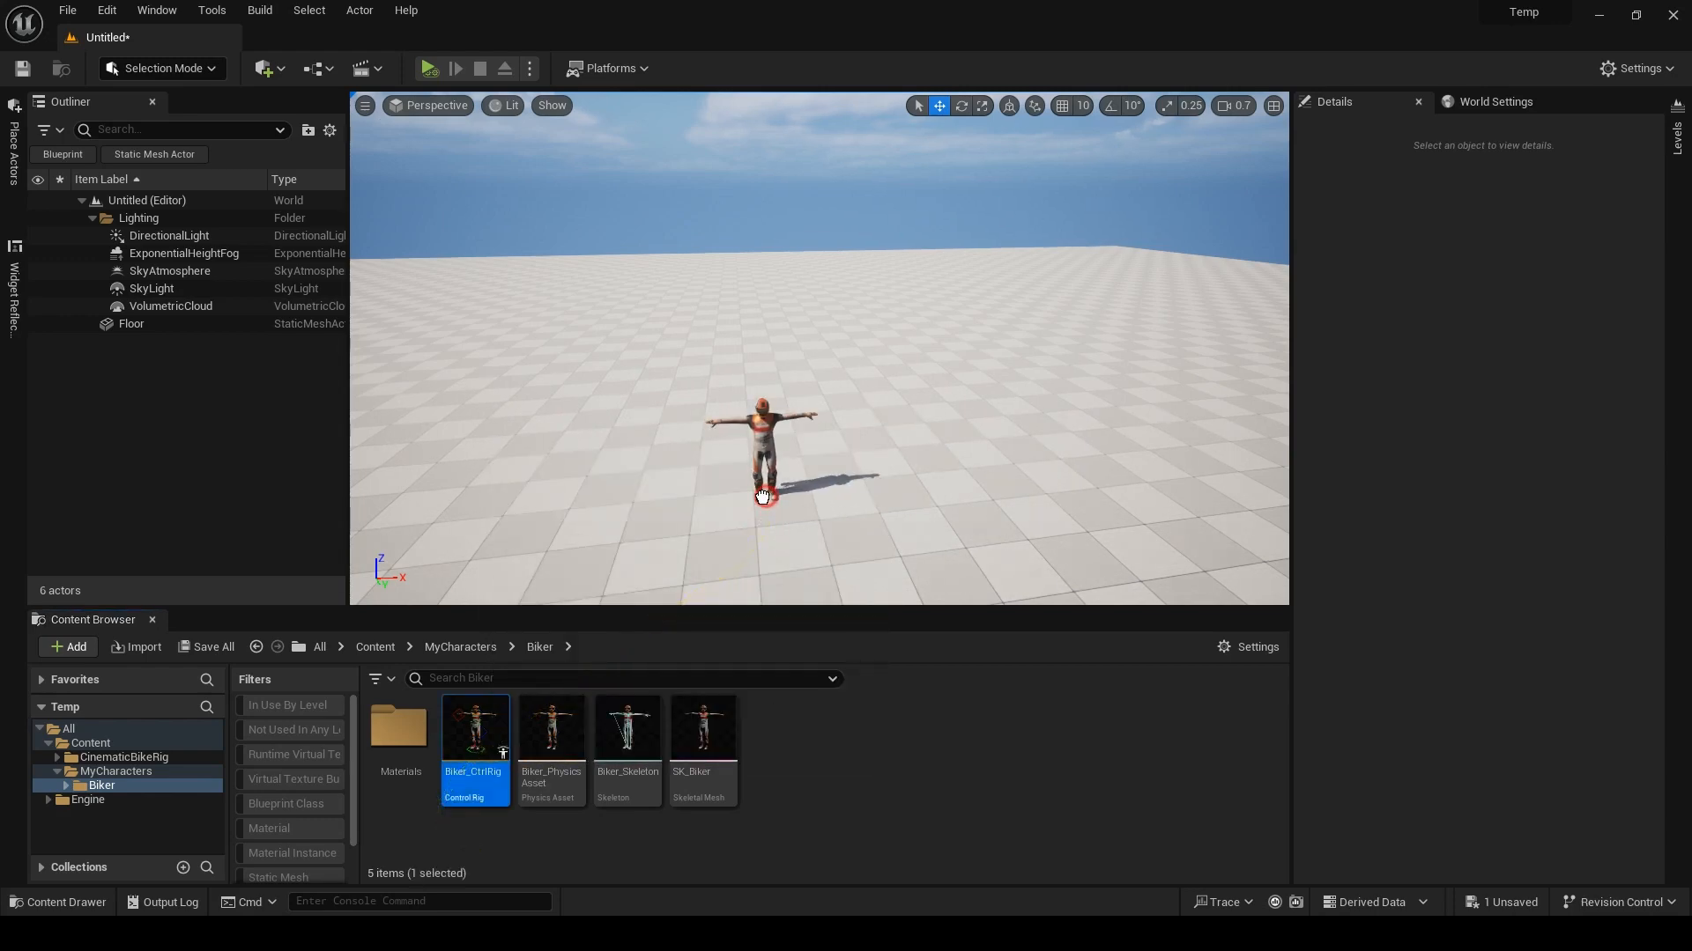
pyautogui.press('f')
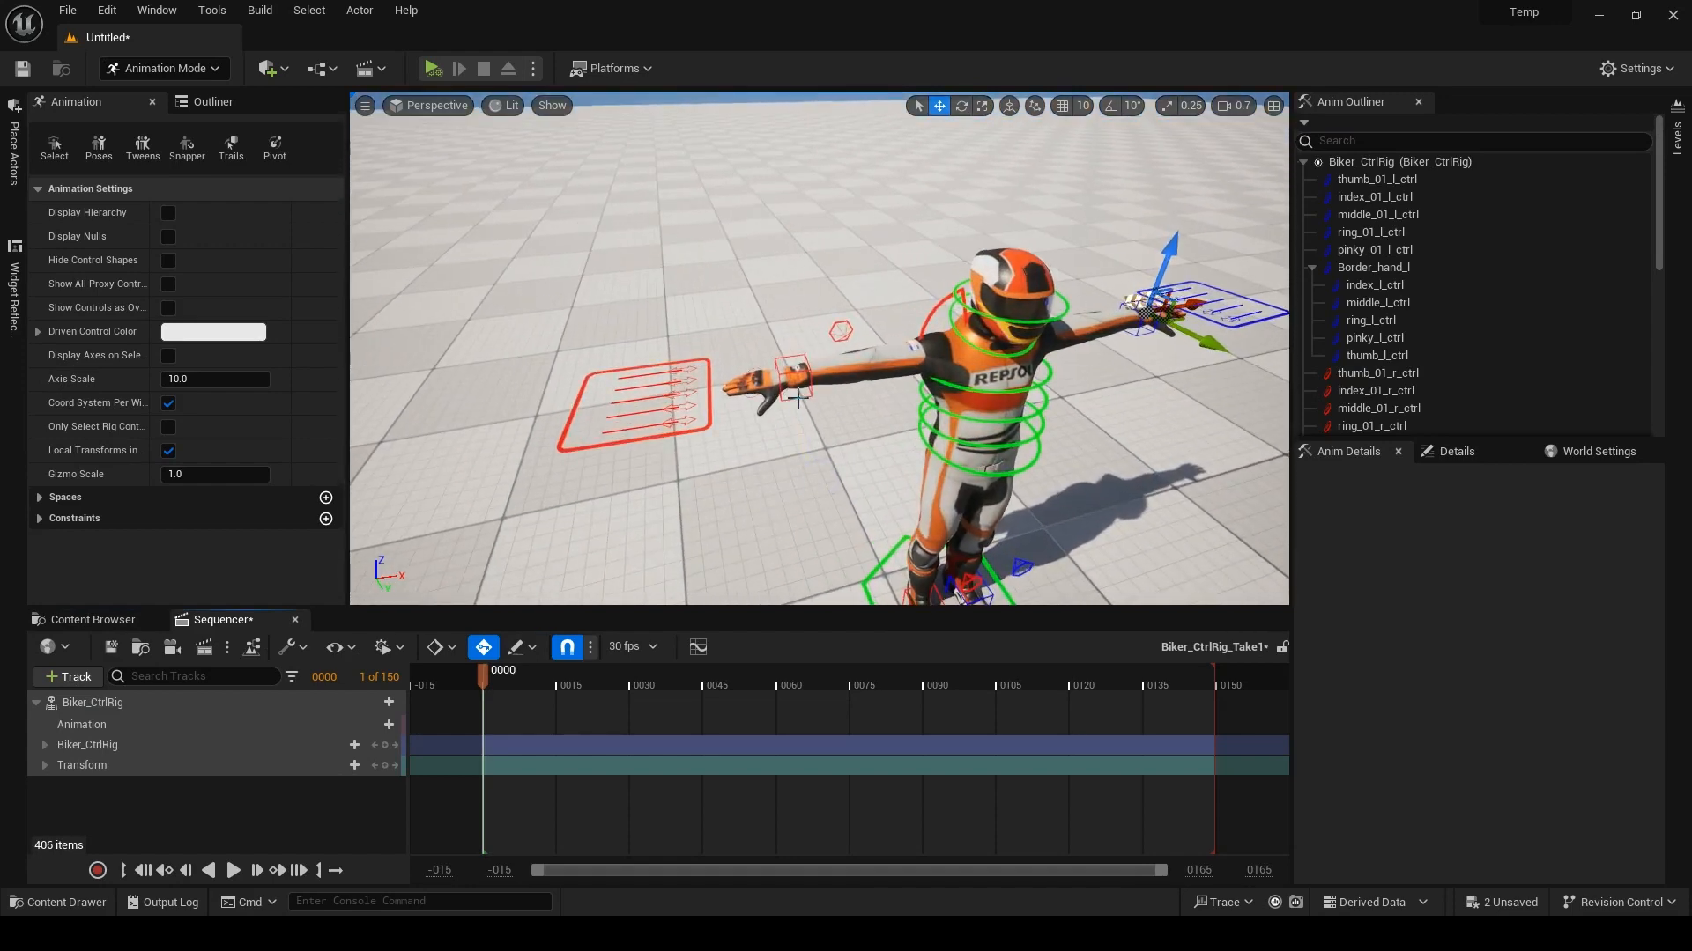
pyautogui.click(796, 398)
pyautogui.moveTo(790, 438); pyautogui.dragTo(793, 475, button='right')
pyautogui.moveTo(962, 352); pyautogui.dragTo(1185, 433)
pyautogui.press('e')
pyautogui.moveTo(881, 396); pyautogui.dragTo(776, 379, button='right')
pyautogui.press('w')
pyautogui.moveTo(876, 357); pyautogui.dragTo(1042, 365)
pyautogui.moveTo(820, 396); pyautogui.dragTo(767, 547, button='right')
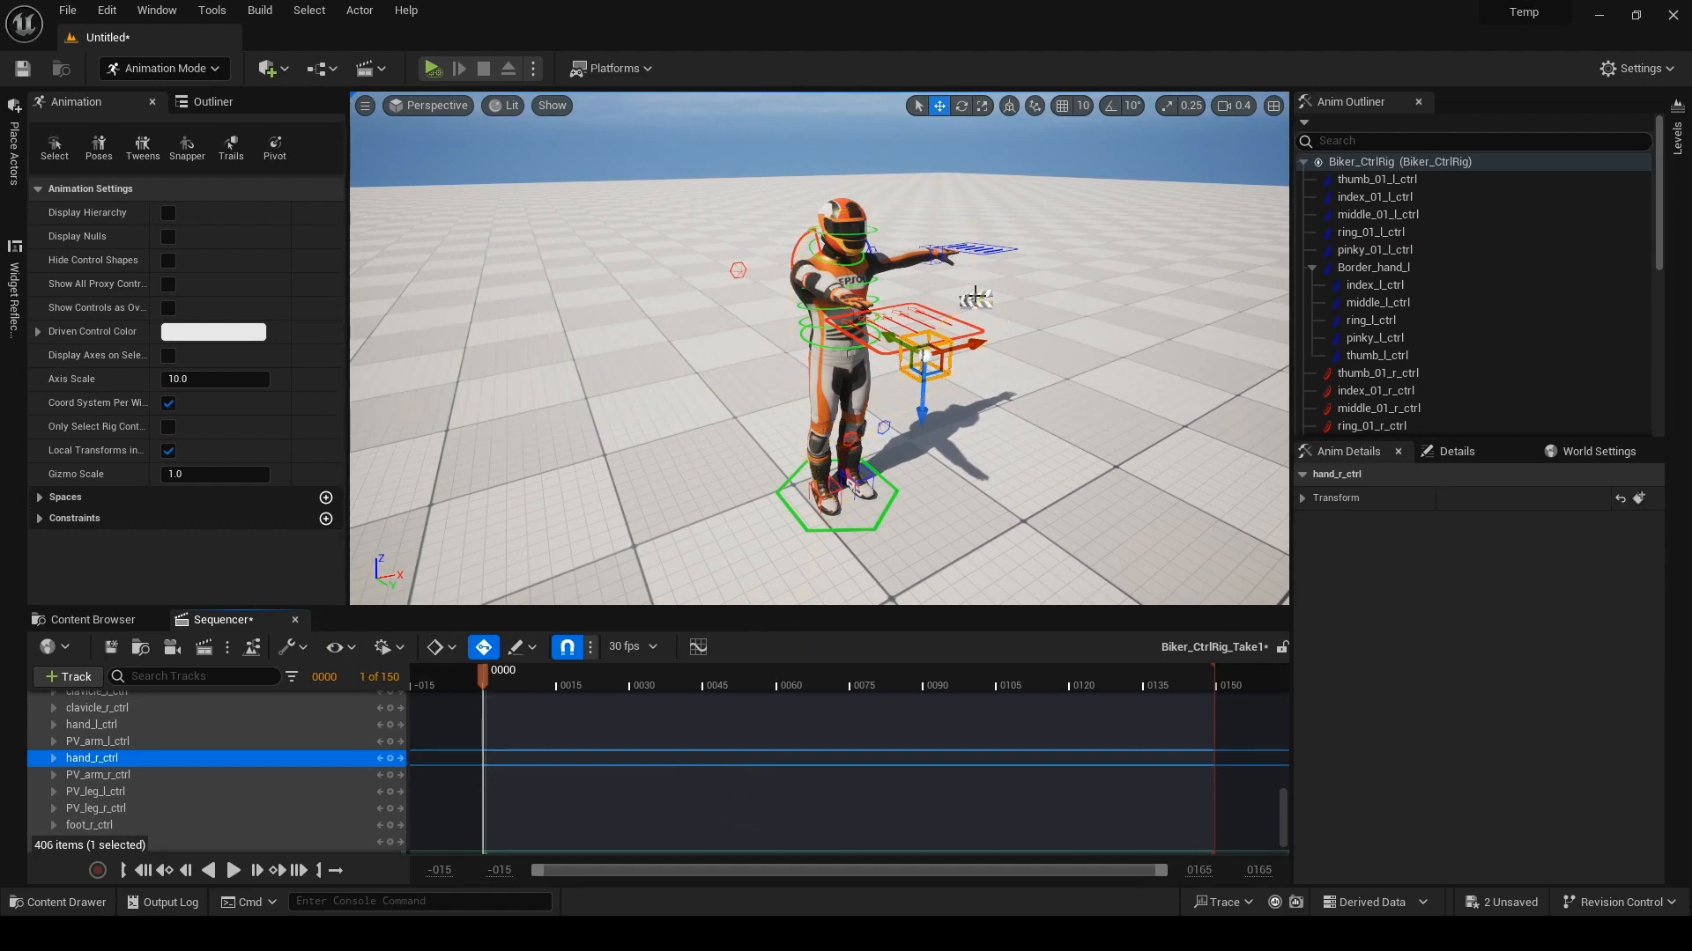
# Review the Biker_CtrlRig track hierarchy in the sequence by collapsing and re-expanding it.
pyautogui.scroll(10, 255, 768)
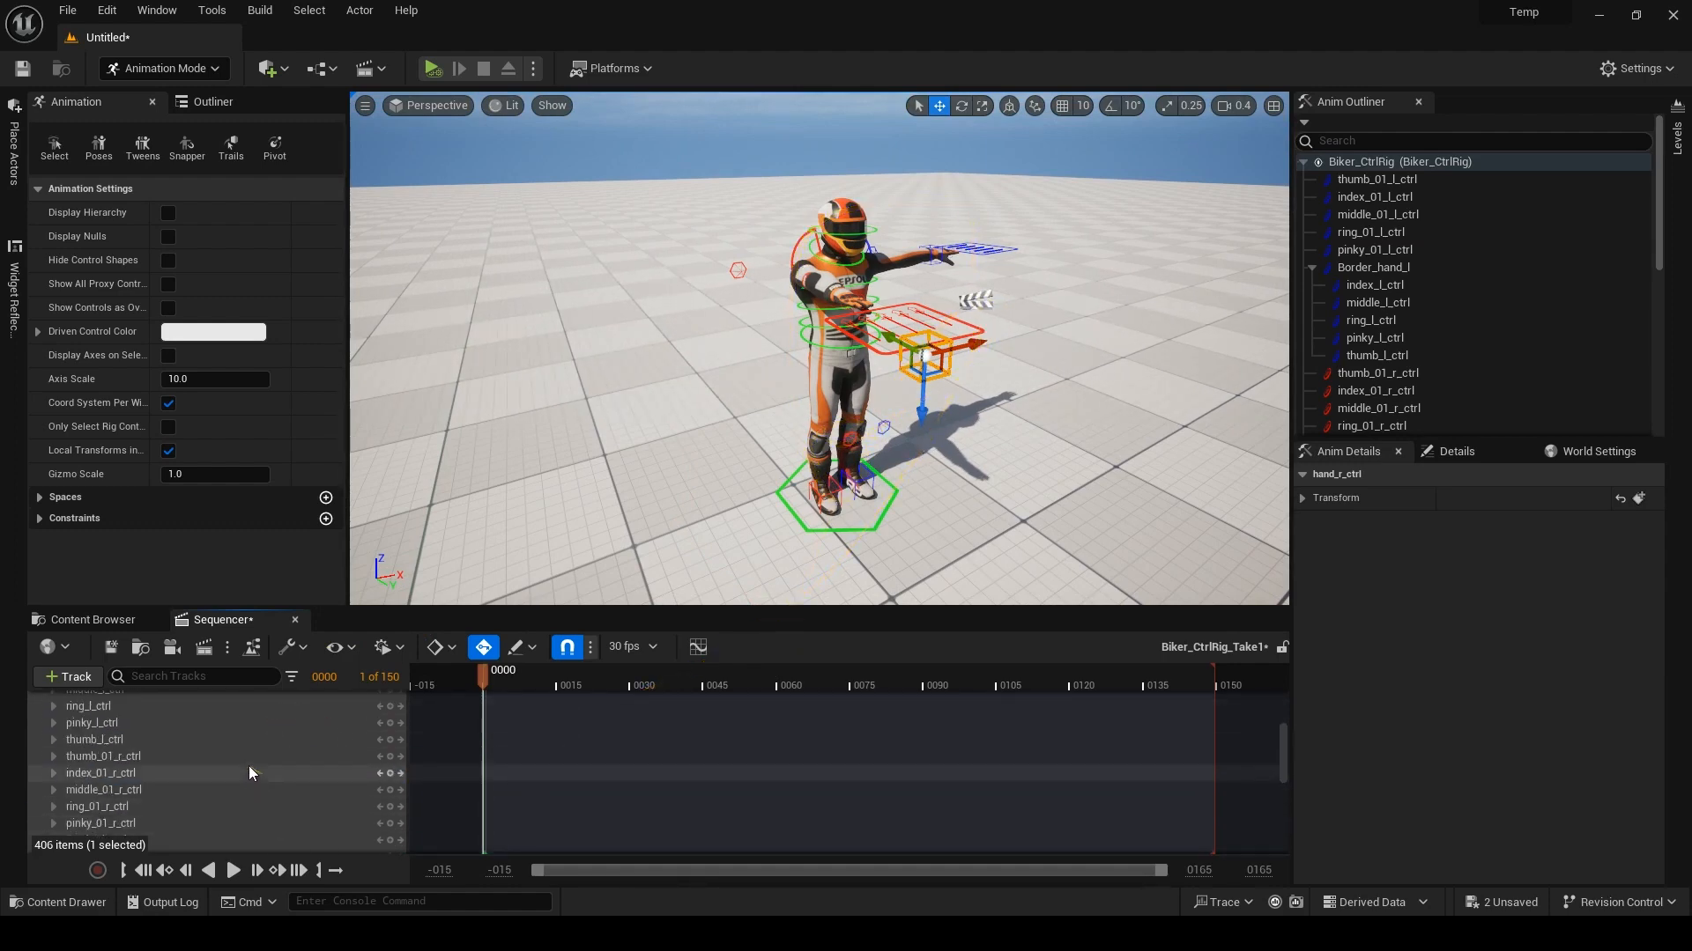
pyautogui.click(36, 702)
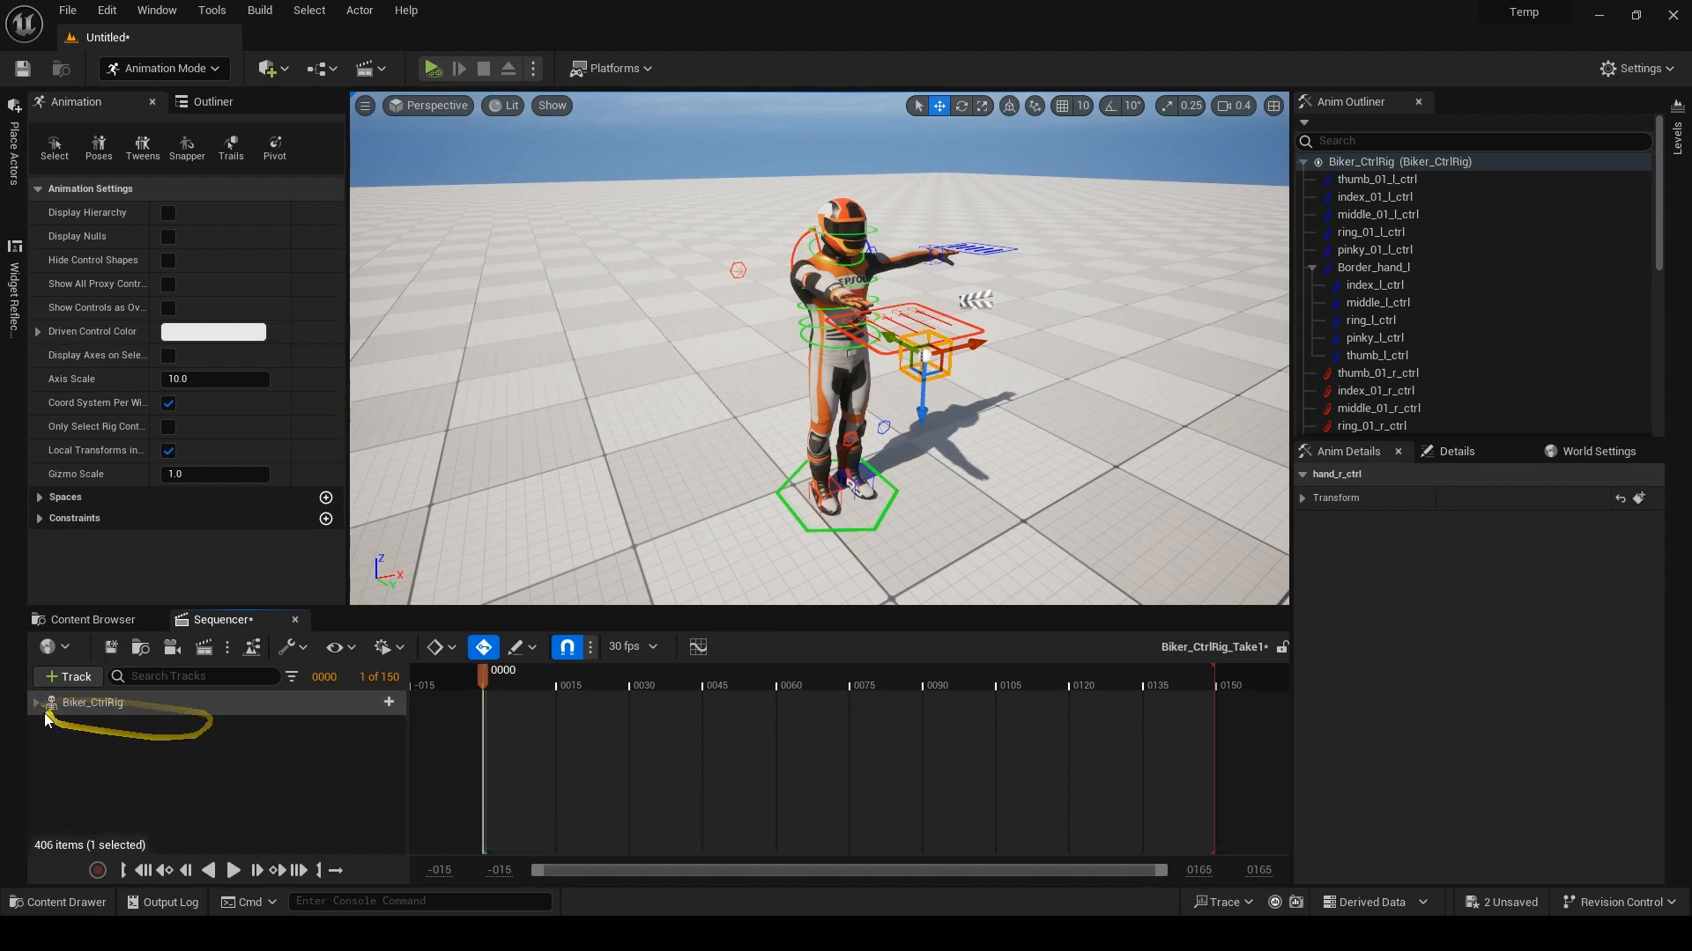
pyautogui.click(35, 702)
pyautogui.click(45, 743)
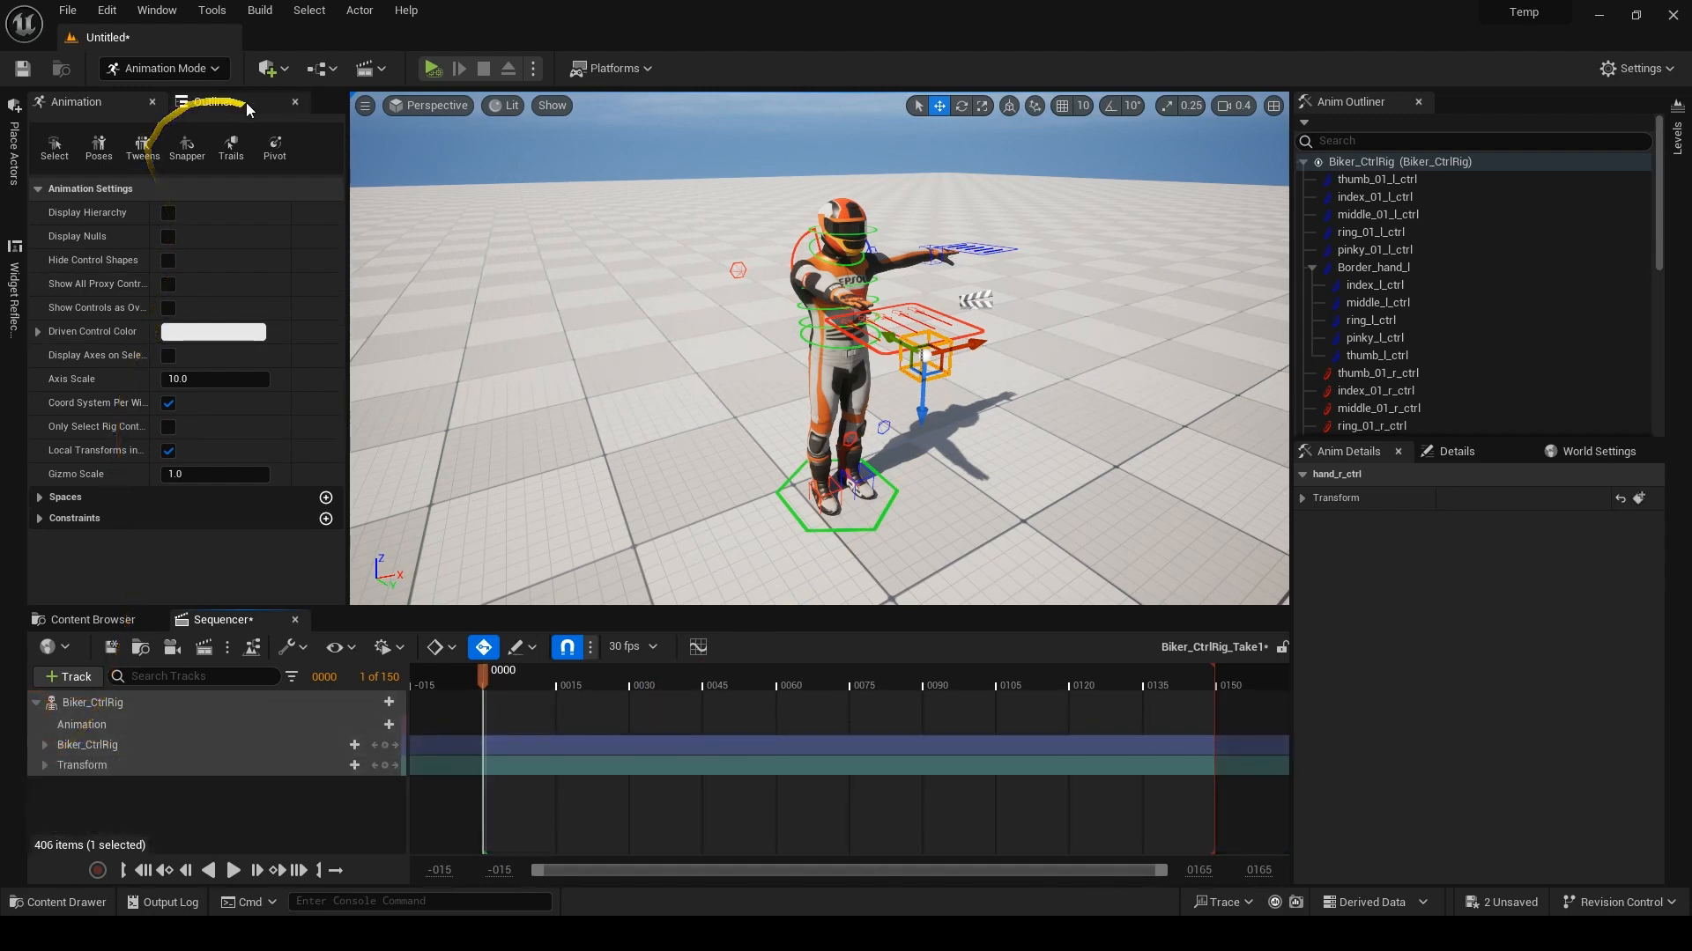
# Select root_ctrl among the rig controls and move the whole biker a short distance back along the floor.
pyautogui.scroll(-6, 1357, 261)
pyautogui.click(1357, 256)
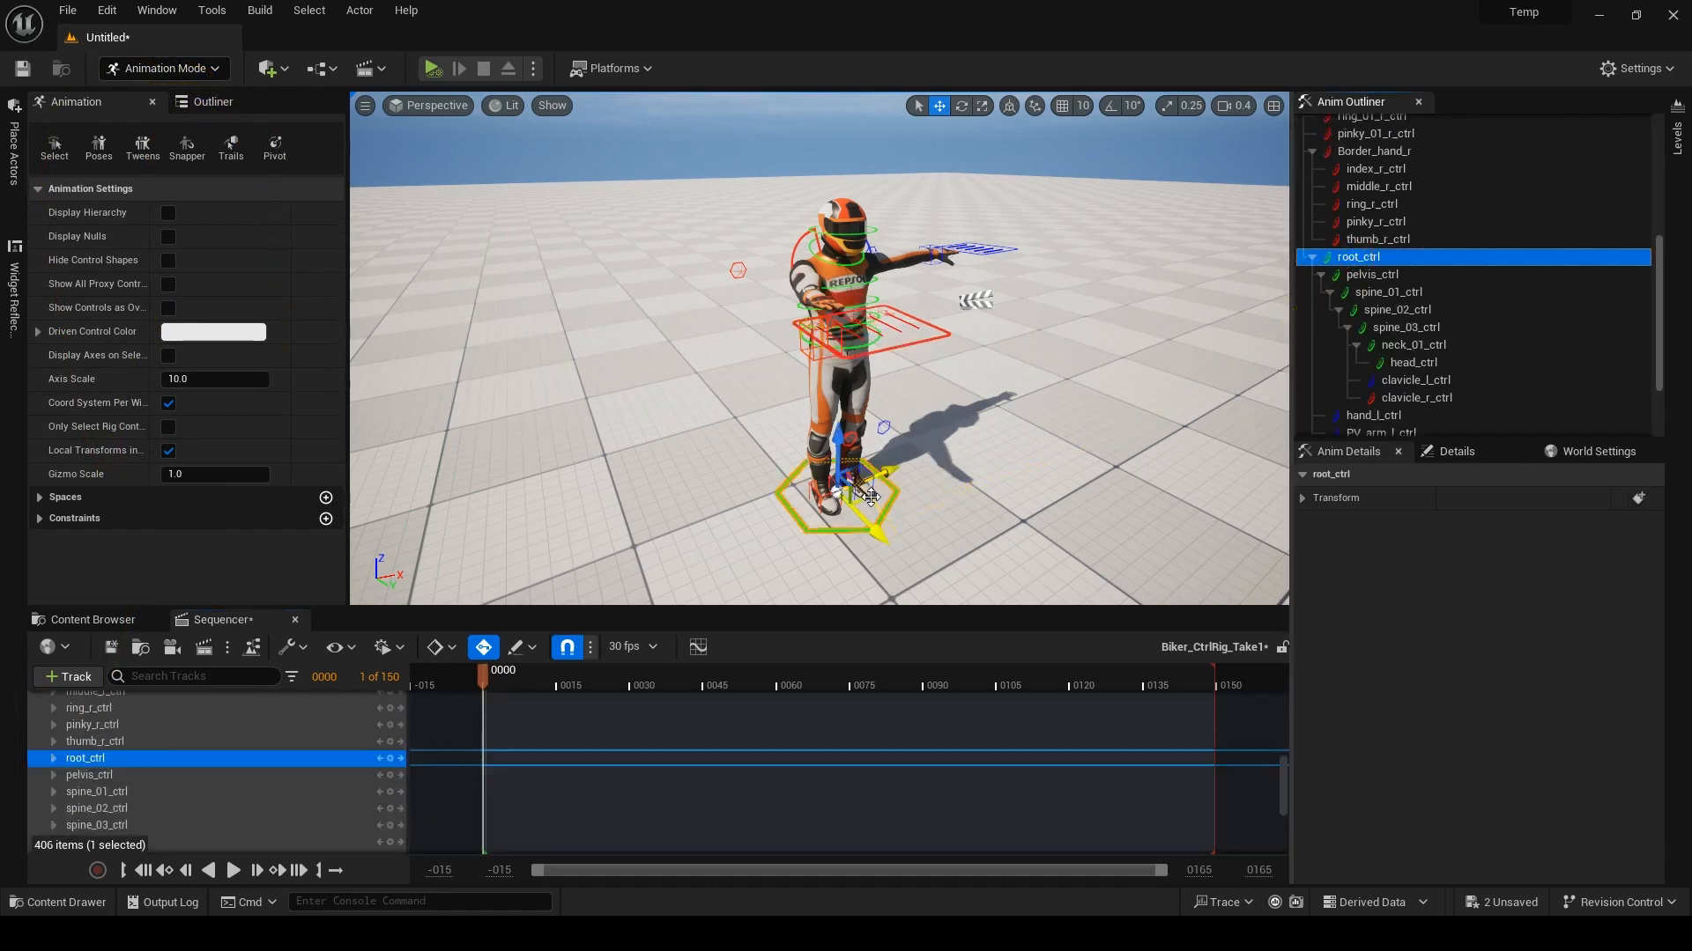
pyautogui.moveTo(876, 528); pyautogui.dragTo(869, 461)
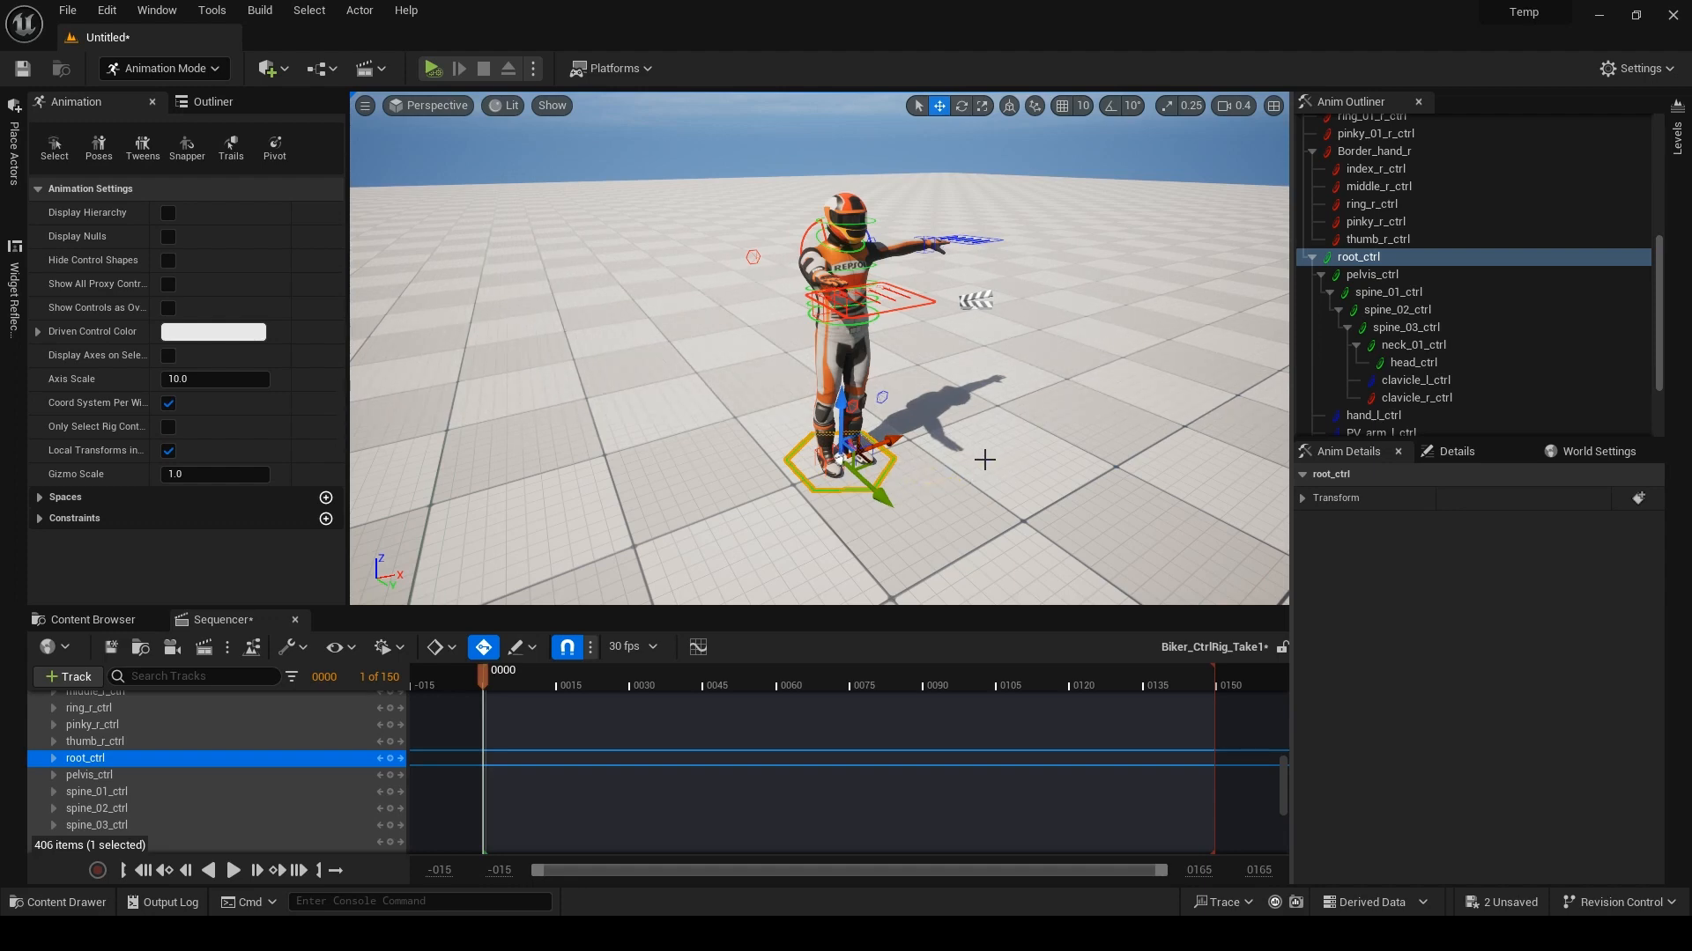
# Select the Biker_CtrlRig actor in the level and reset its location to 0, 0, 0.
pyautogui.click(859, 353)
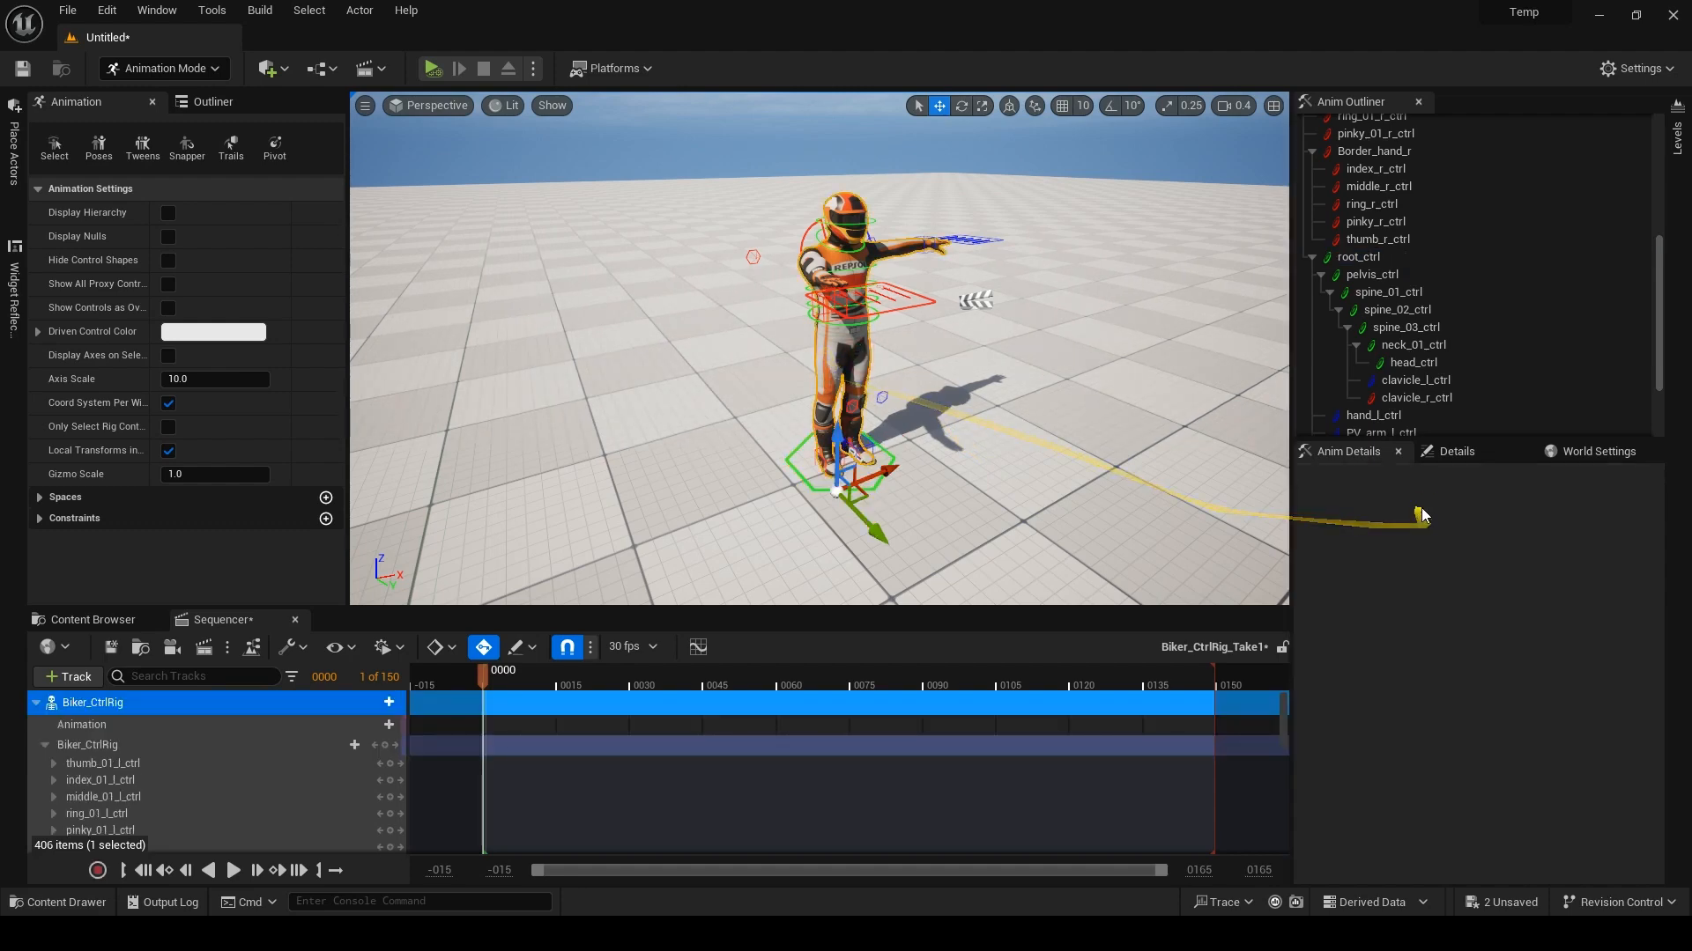
pyautogui.click(1457, 451)
pyautogui.click(1620, 622)
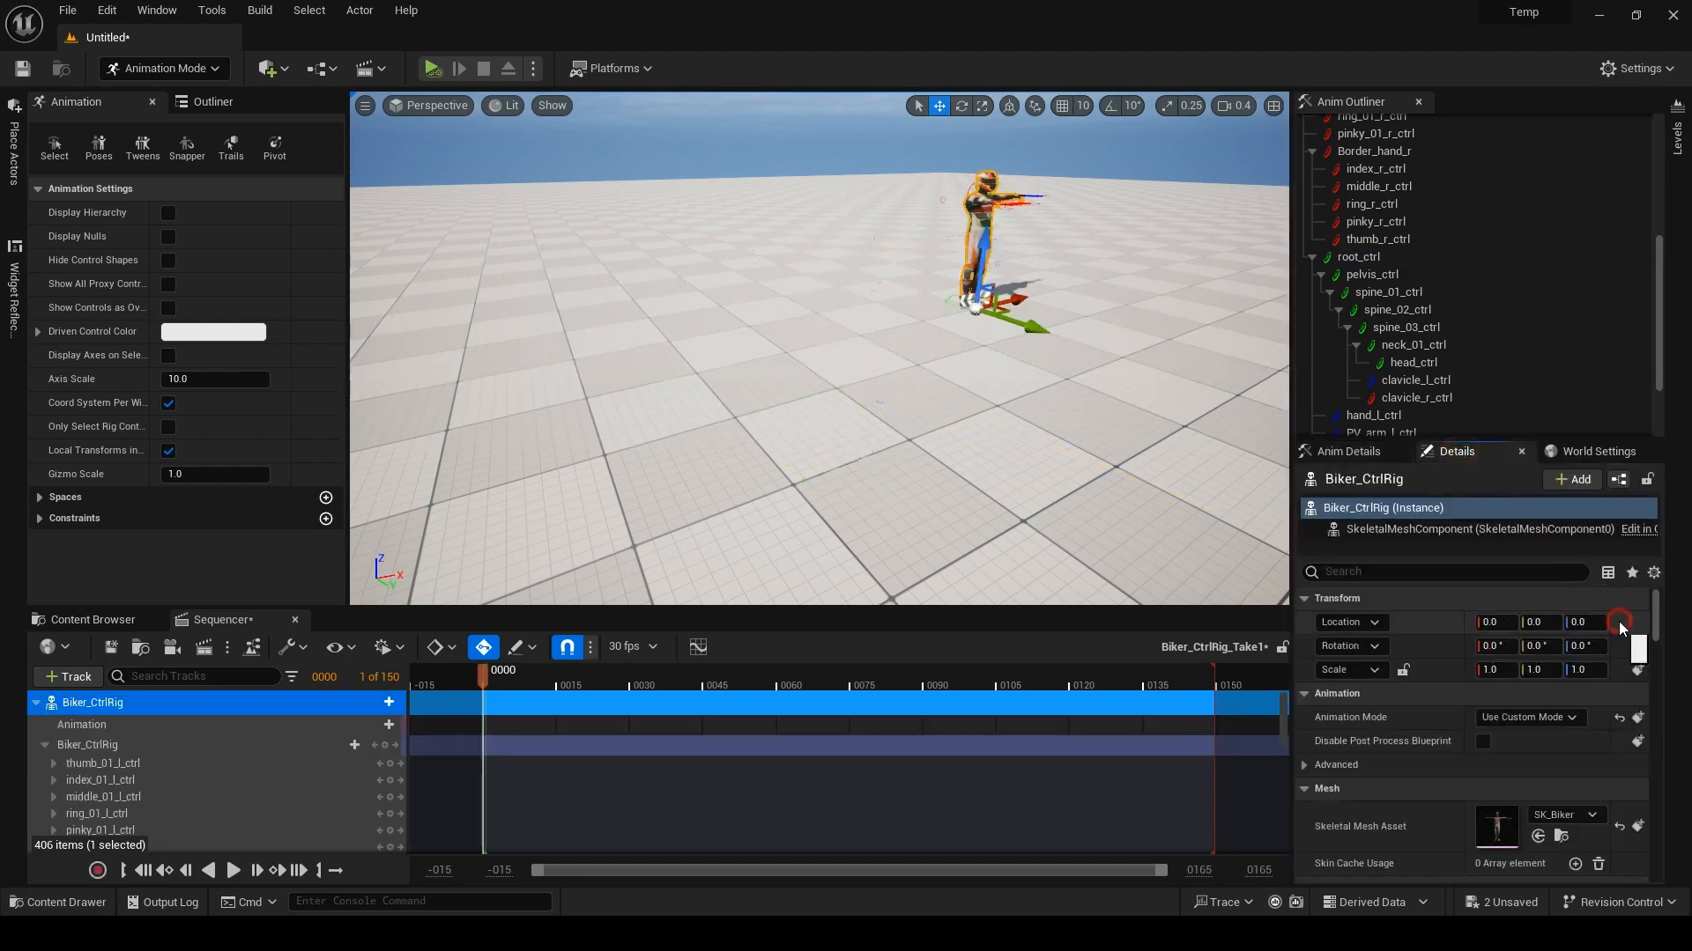
pyautogui.moveTo(1092, 419)
pyautogui.mouseDown(button='right')
pyautogui.moveTo(1065, 440)
pyautogui.moveTo(1060, 415)
pyautogui.mouseUp(button='right')
# Move the biker away from its actor pivot using root_ctrl.
pyautogui.click(882, 428)
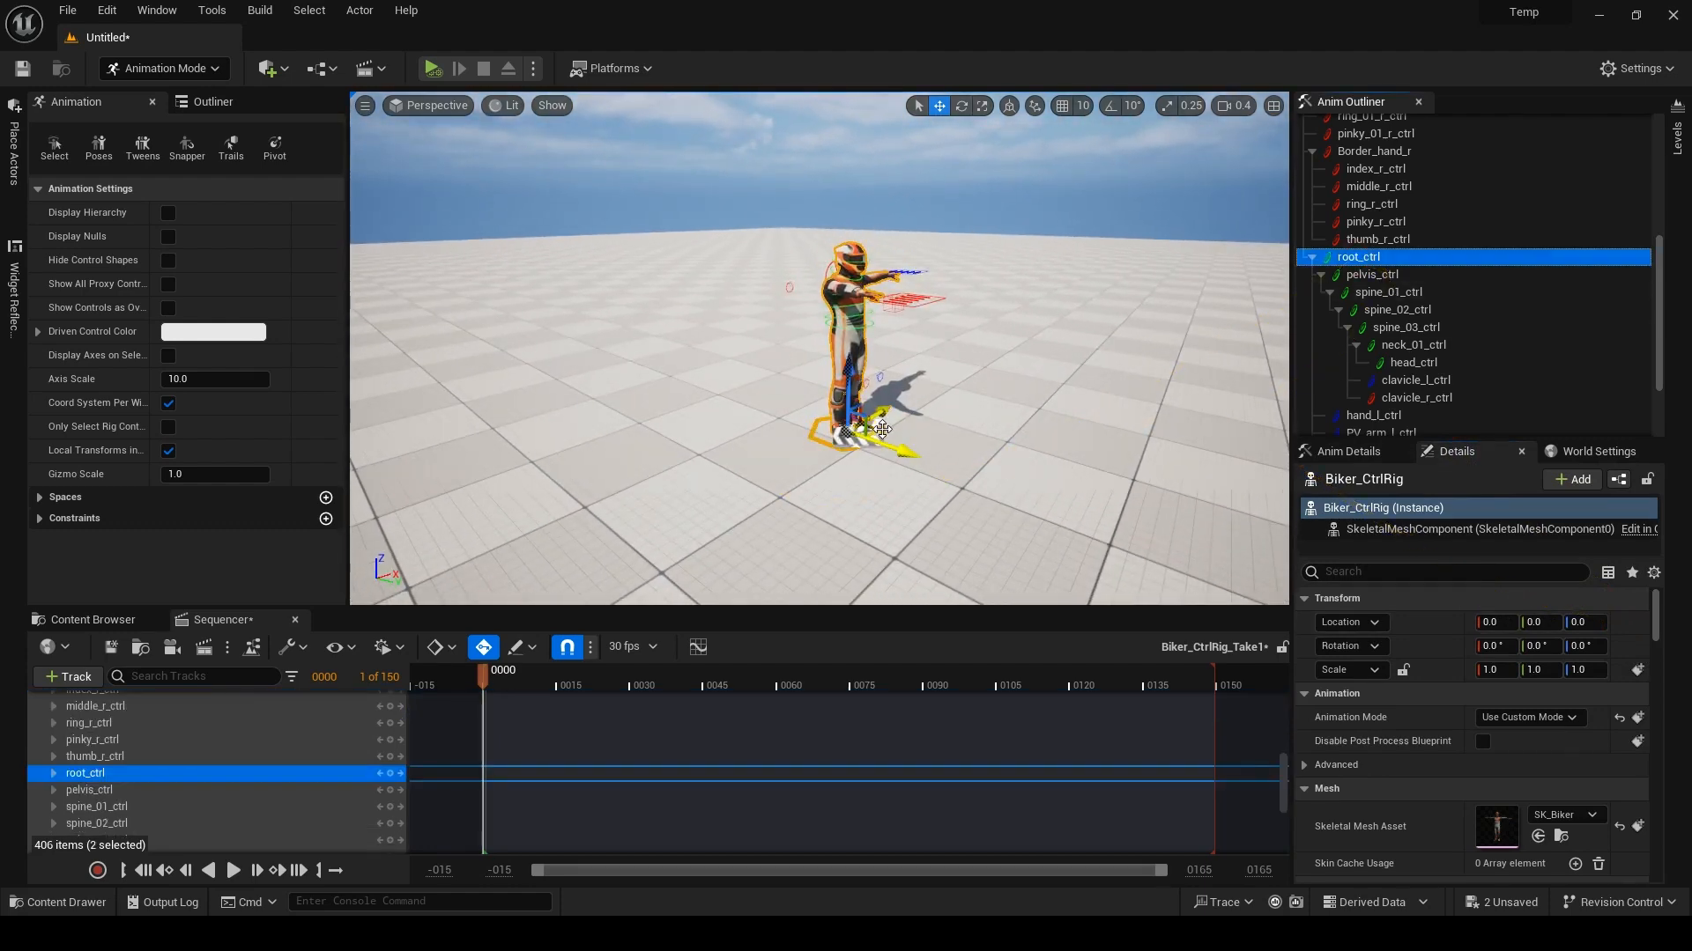
pyautogui.moveTo(1014, 441)
pyautogui.mouseDown(button='right')
pyautogui.moveTo(1030, 464)
pyautogui.moveTo(1013, 465)
pyautogui.mouseUp(button='right')
pyautogui.press('s')
pyautogui.scroll(2, 1029, 462)
pyautogui.moveTo(679, 363); pyautogui.dragTo(1261, 227)
pyautogui.moveTo(1196, 293)
pyautogui.mouseDown(button='right')
pyautogui.moveTo(1219, 257)
pyautogui.moveTo(1039, 272)
pyautogui.moveTo(1189, 293)
pyautogui.mouseUp(button='right')
pyautogui.press('w')
pyautogui.scroll(2, 1207, 255)
pyautogui.press('w')
pyautogui.press('d')
pyautogui.press('s')
pyautogui.scroll(-3, 1145, 280)
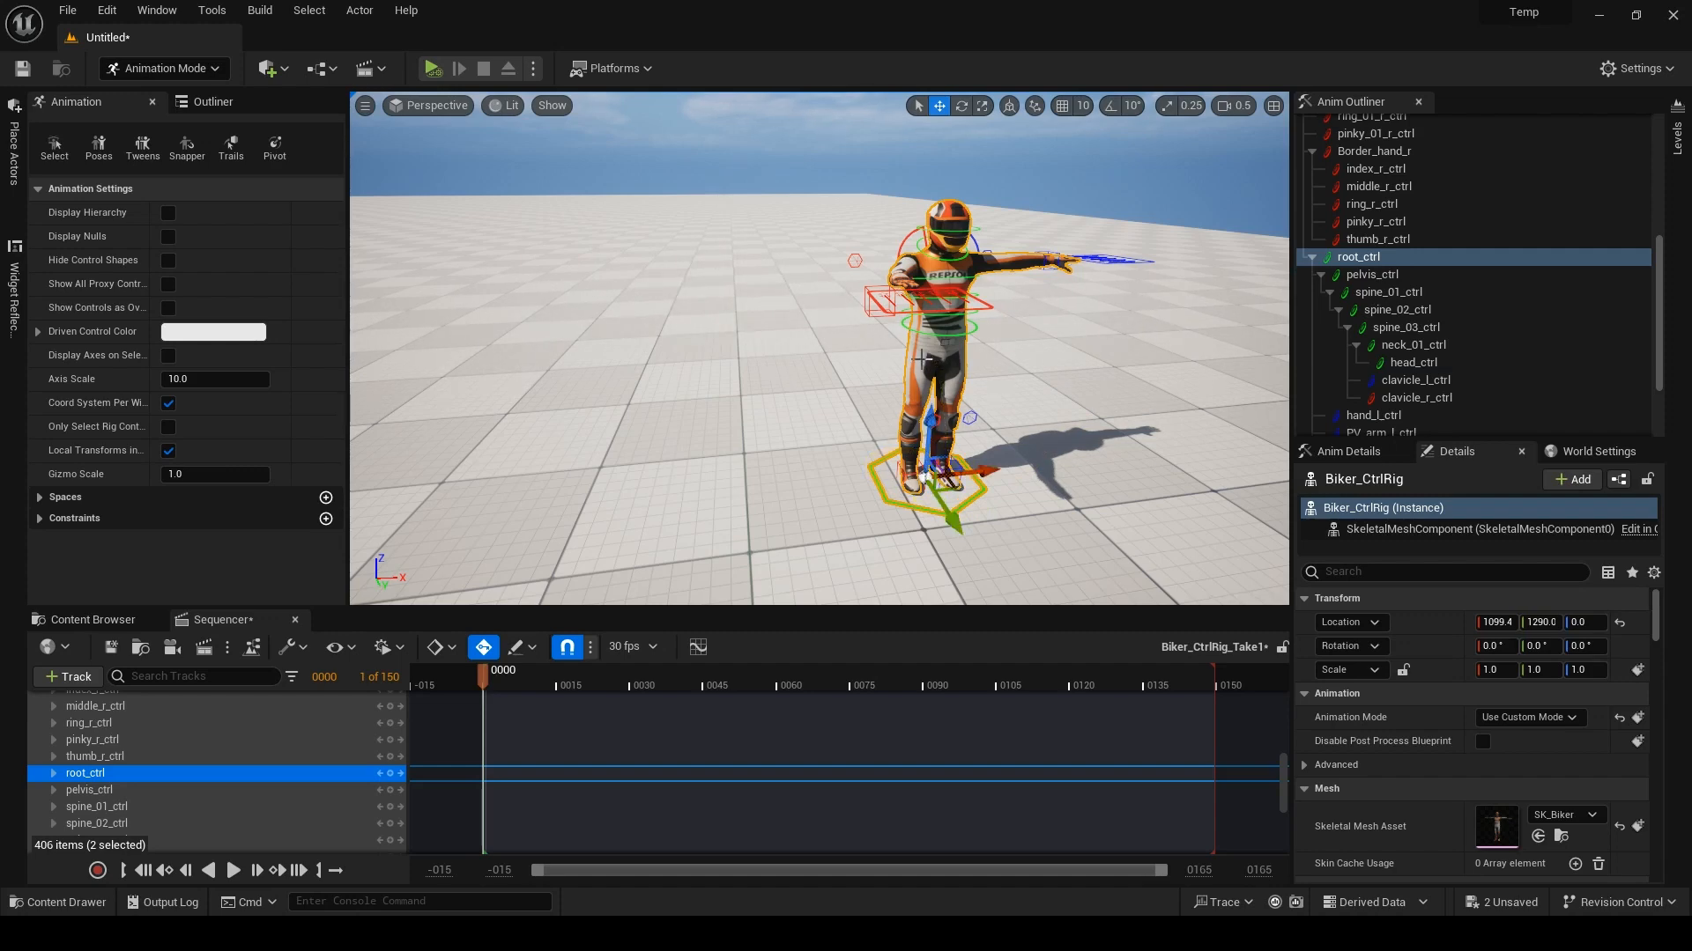
# Select the Biker_CtrlRig actor and compare its pivot position with where the character stands.
pyautogui.click(921, 360)
pyautogui.moveTo(893, 397)
pyautogui.mouseDown(button='right')
pyautogui.moveTo(843, 389)
pyautogui.moveTo(875, 403)
pyautogui.mouseUp(button='right')
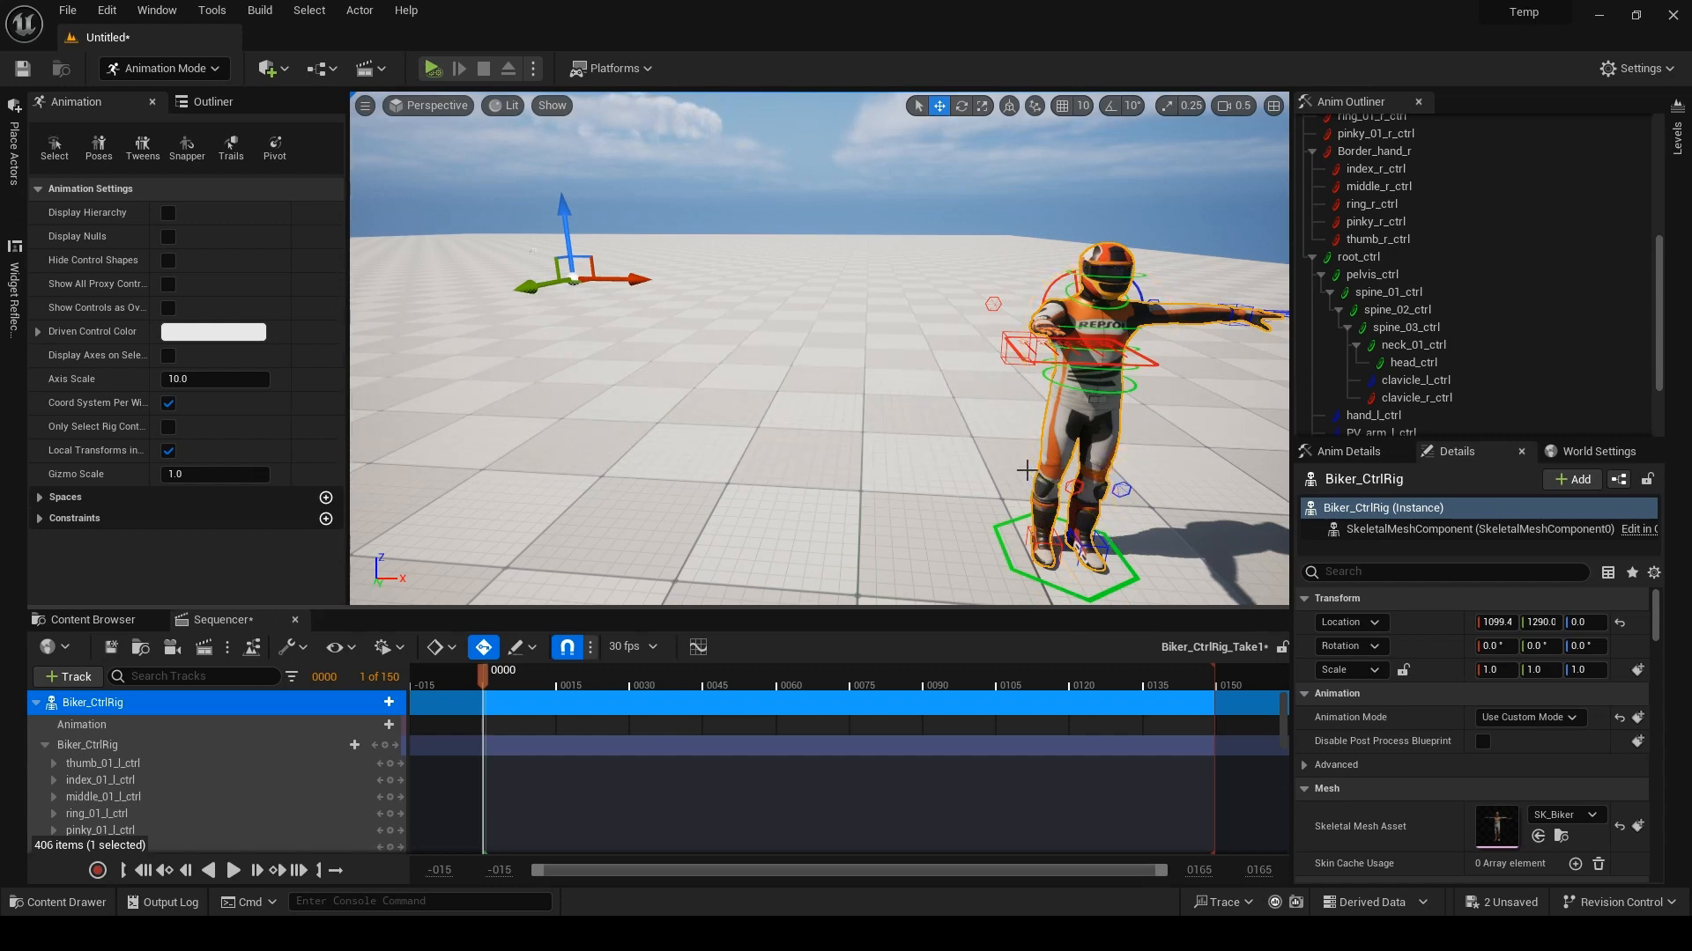
pyautogui.moveTo(1039, 428); pyautogui.dragTo(1061, 414, button='right')
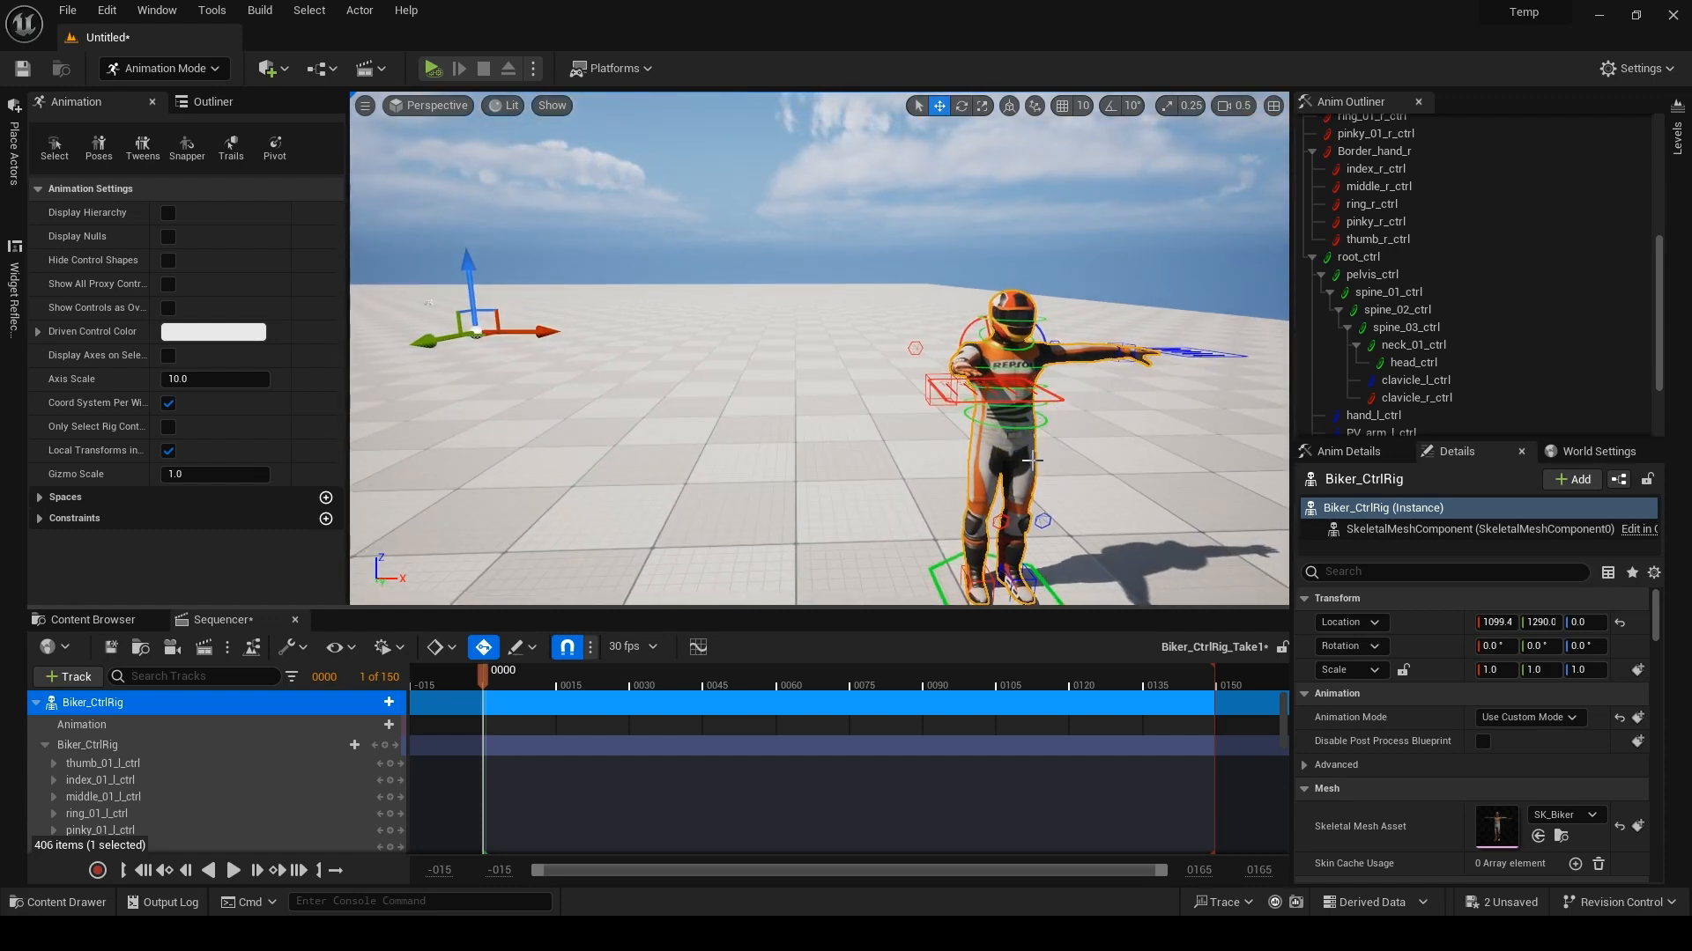
# Delete the Biker_CtrlRig actor from the level, then the leftover item in the Content folder.
pyautogui.press('Delete')
pyautogui.click(913, 514)
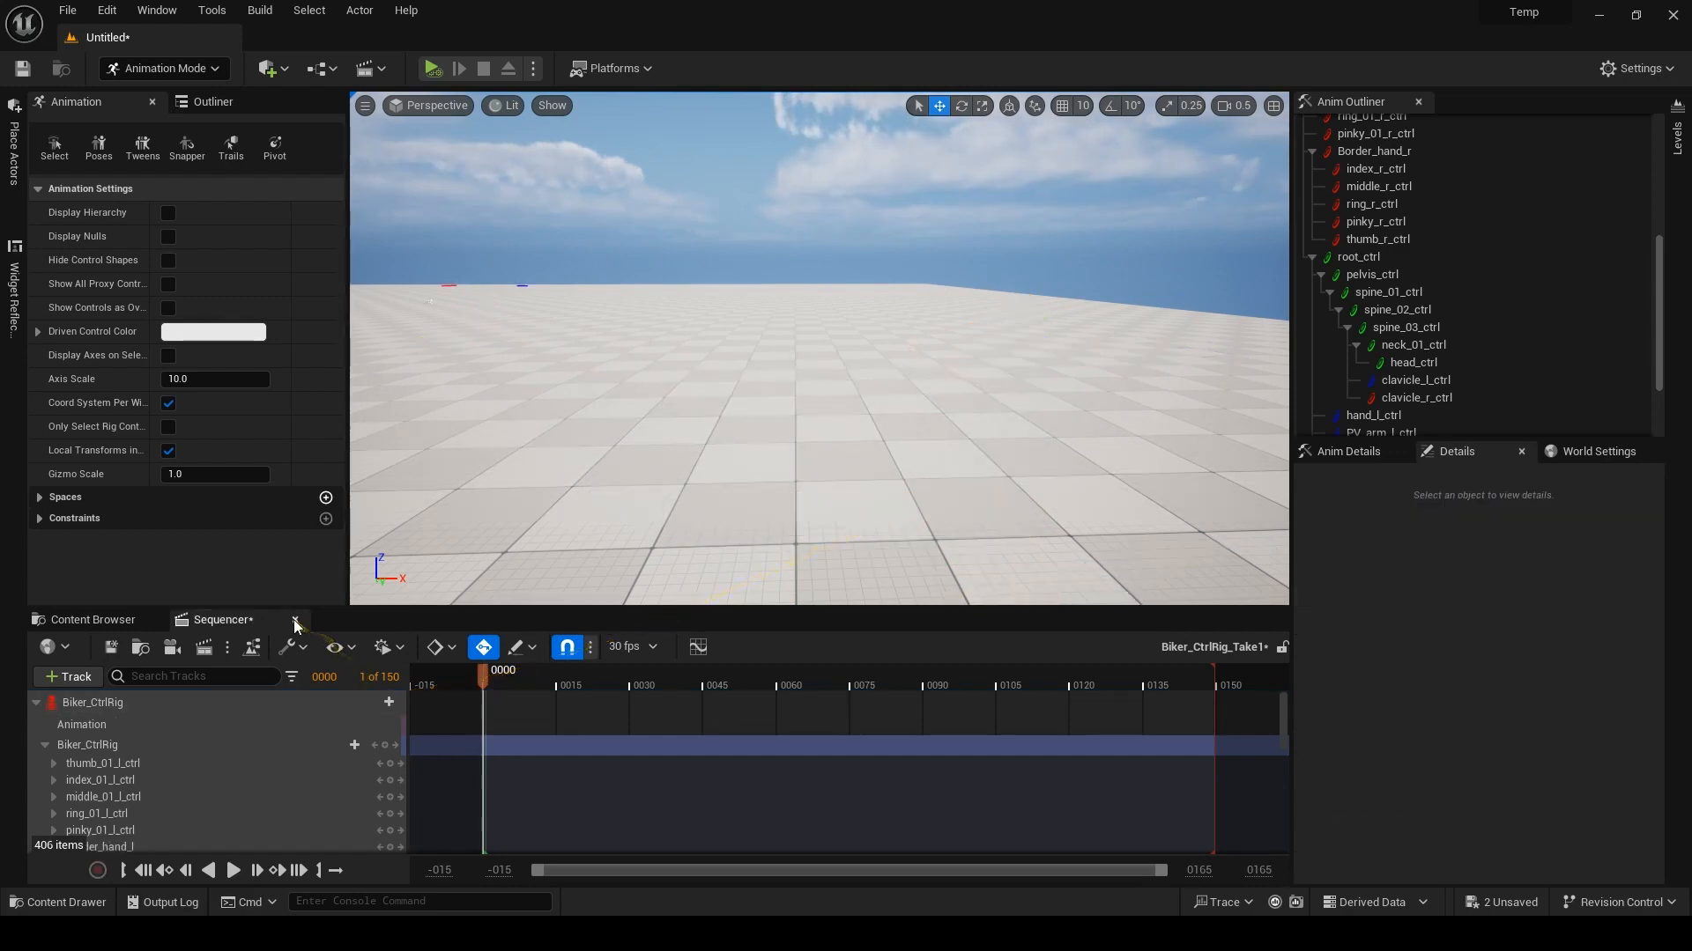
pyautogui.click(295, 620)
pyautogui.click(104, 744)
pyautogui.click(551, 740)
pyautogui.press('Delete')
pyautogui.click(698, 752)
# Create a Level Sequence named LS_Biker in the Content folder and open it.
pyautogui.rightClick(613, 747)
pyautogui.moveTo(705, 451)
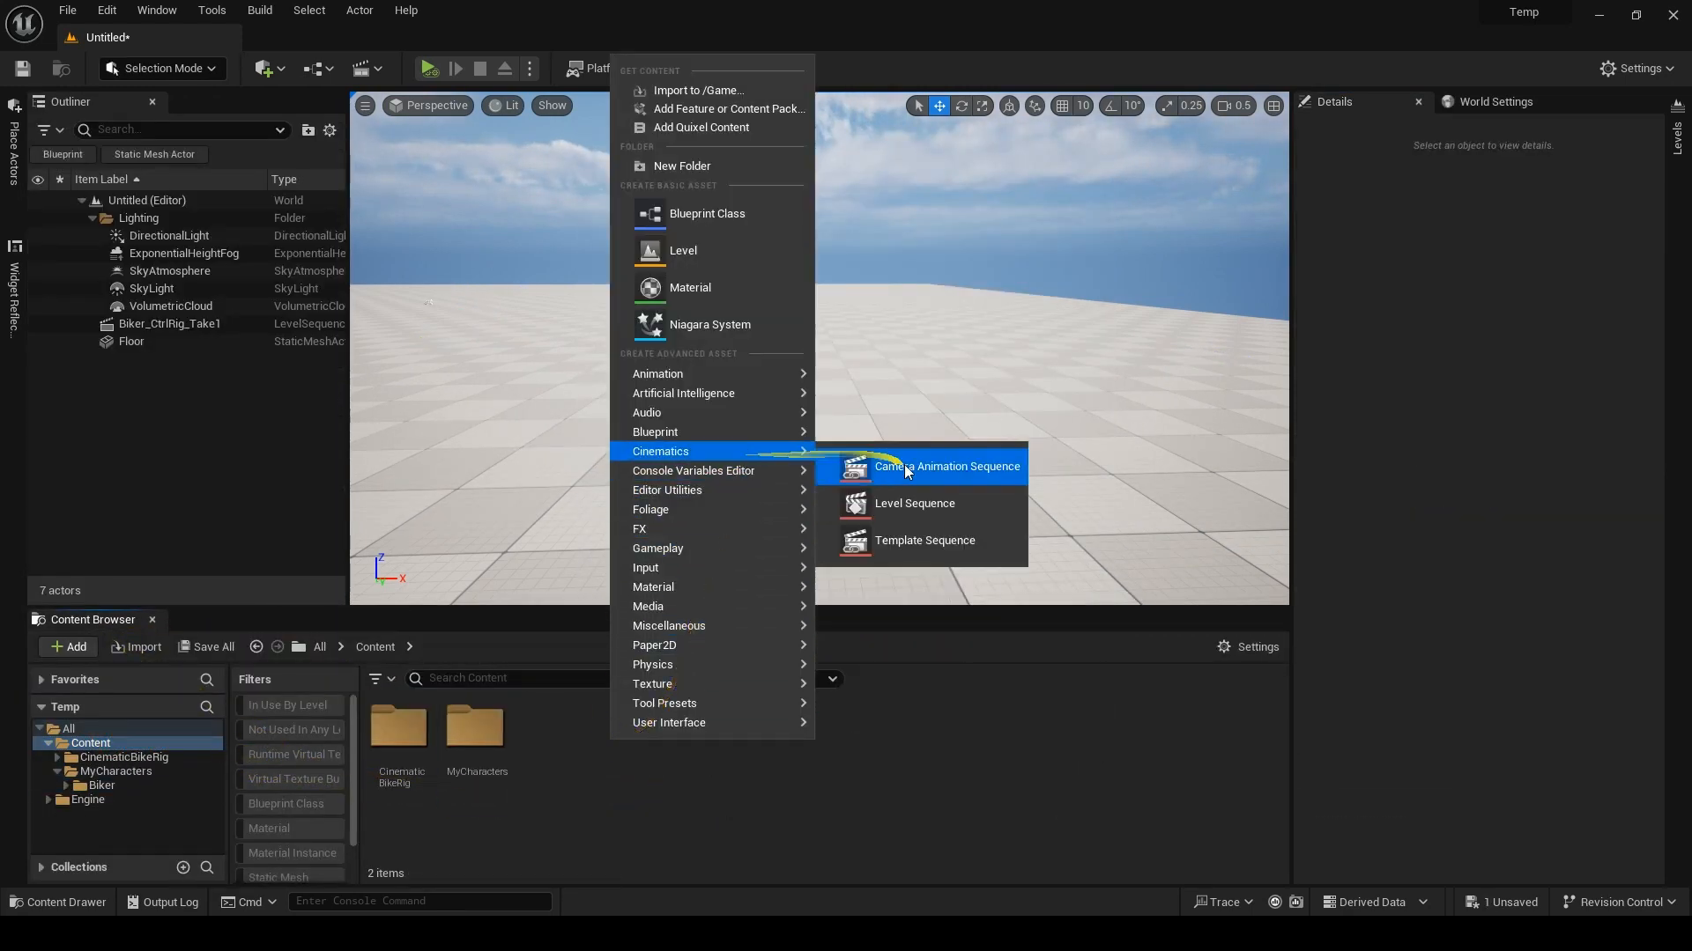
pyautogui.click(906, 498)
pyautogui.write('LS_Biker')
pyautogui.press('Return')
pyautogui.doubleClick(555, 720)
# Place Biker_CtrlRig from the MyCharacters/Biker folder onto the floor of the level.
pyautogui.click(92, 619)
pyautogui.click(399, 749)
pyautogui.doubleClick(476, 736)
pyautogui.doubleClick(398, 736)
pyautogui.moveTo(475, 735); pyautogui.dragTo(718, 491)
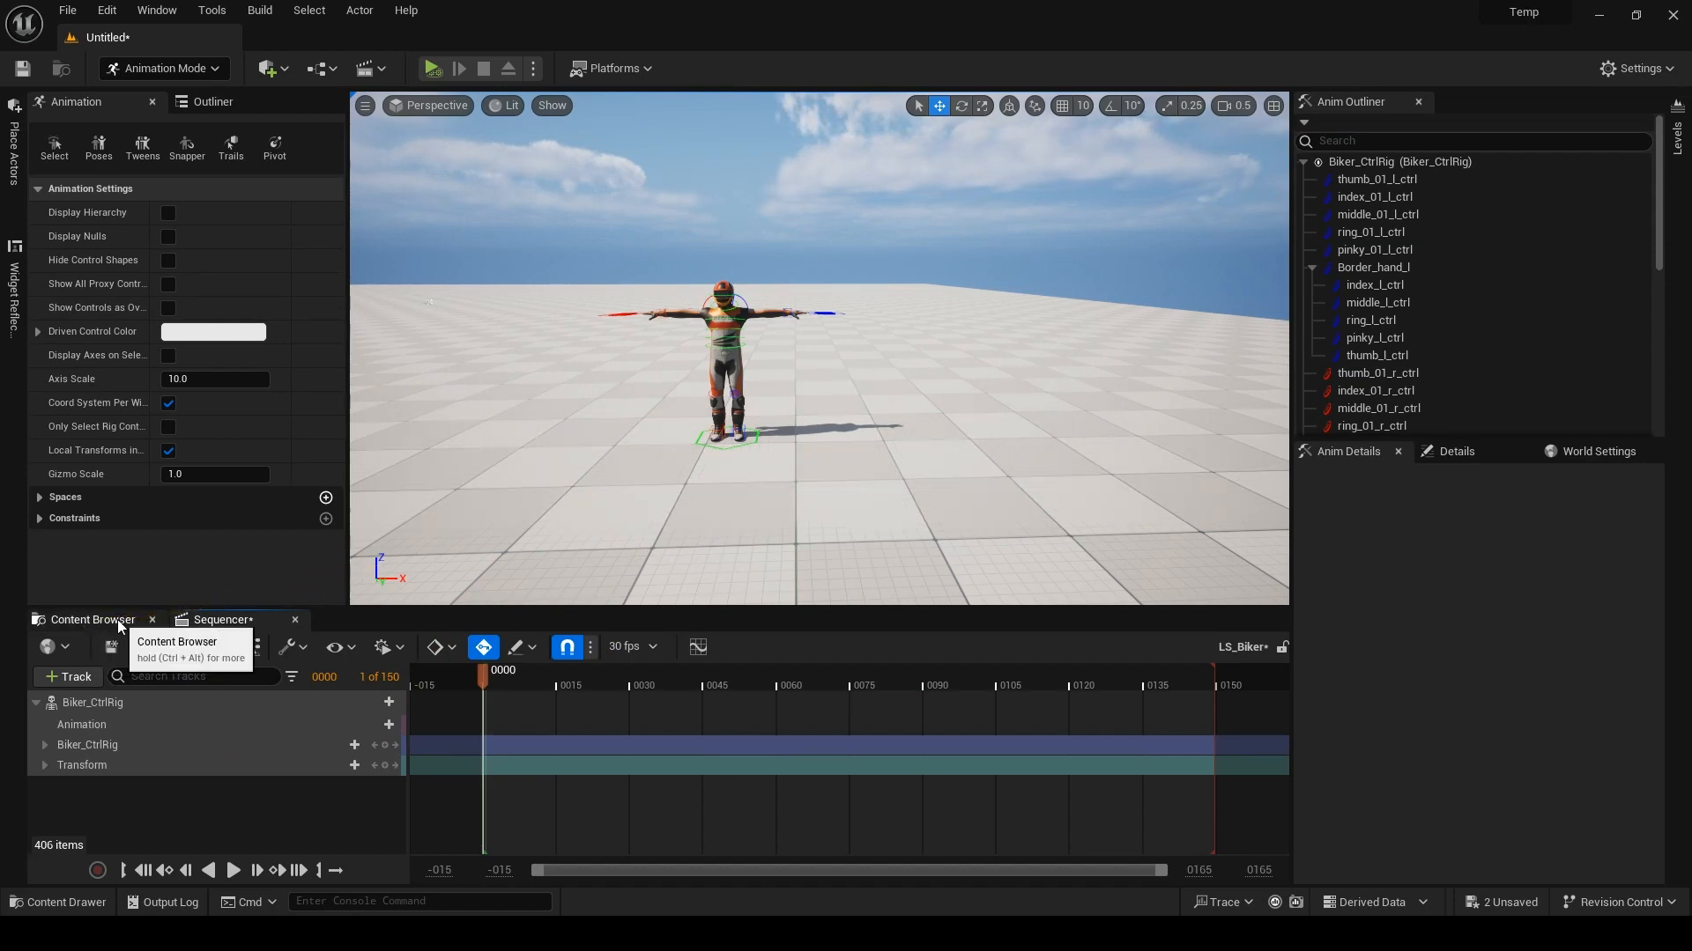
# Place BP_DemoCrossBike from CinematicBikeRig/DemoRigs/DemoCrossBike in the level beside the biker.
pyautogui.click(88, 622)
pyautogui.click(132, 758)
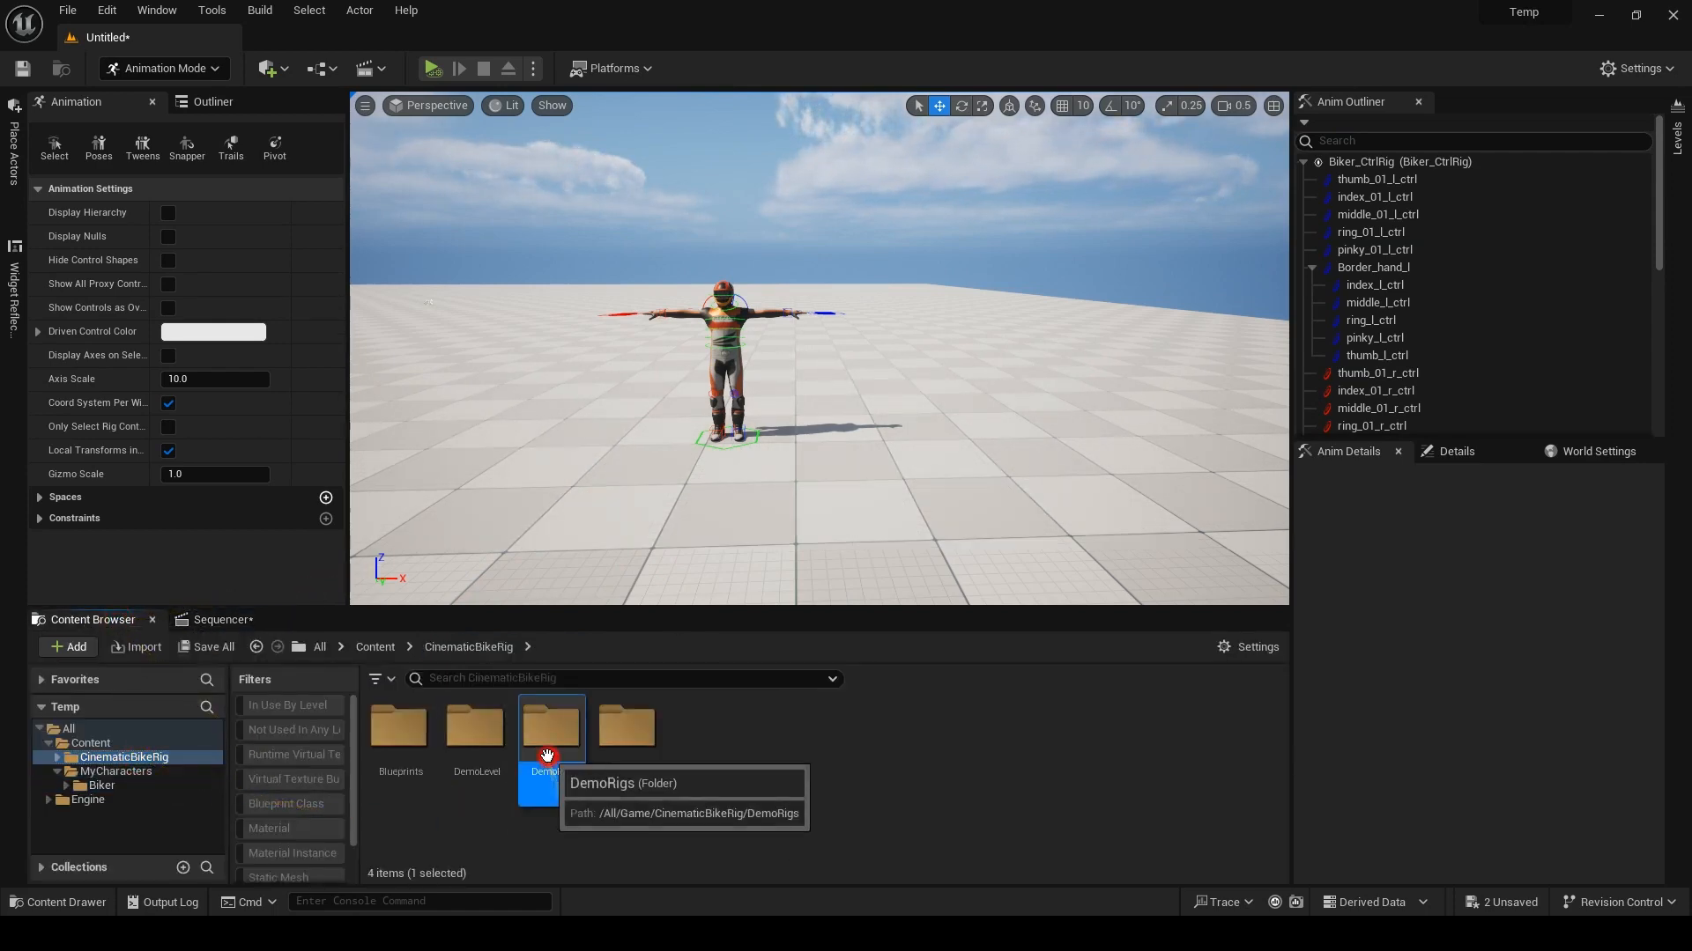
pyautogui.doubleClick(550, 727)
pyautogui.doubleClick(399, 727)
pyautogui.moveTo(625, 738); pyautogui.dragTo(939, 471)
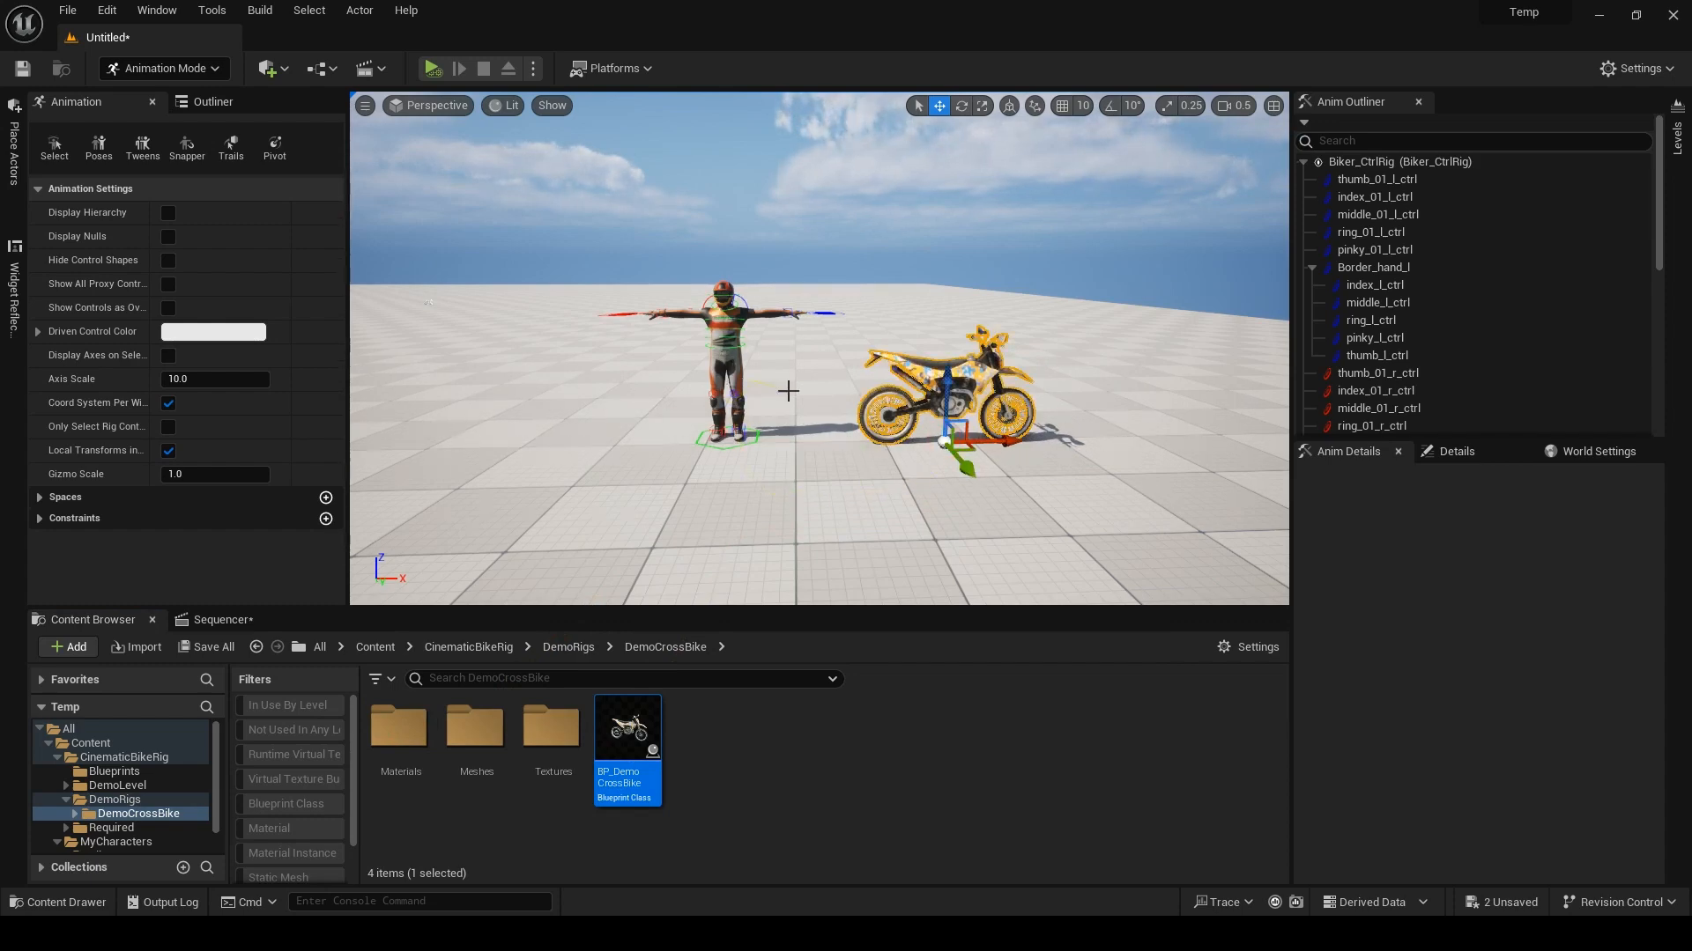
# Switch to Selection Mode and add the BP_DemoCrossBike actor to the LS_Biker sequence.
pyautogui.click(223, 619)
pyautogui.click(170, 70)
pyautogui.click(166, 96)
pyautogui.moveTo(170, 342); pyautogui.dragTo(185, 818)
# Give the Biker_CtrlRig actor the actor tag IgnoreTrace and move it closer to the bike.
pyautogui.click(727, 381)
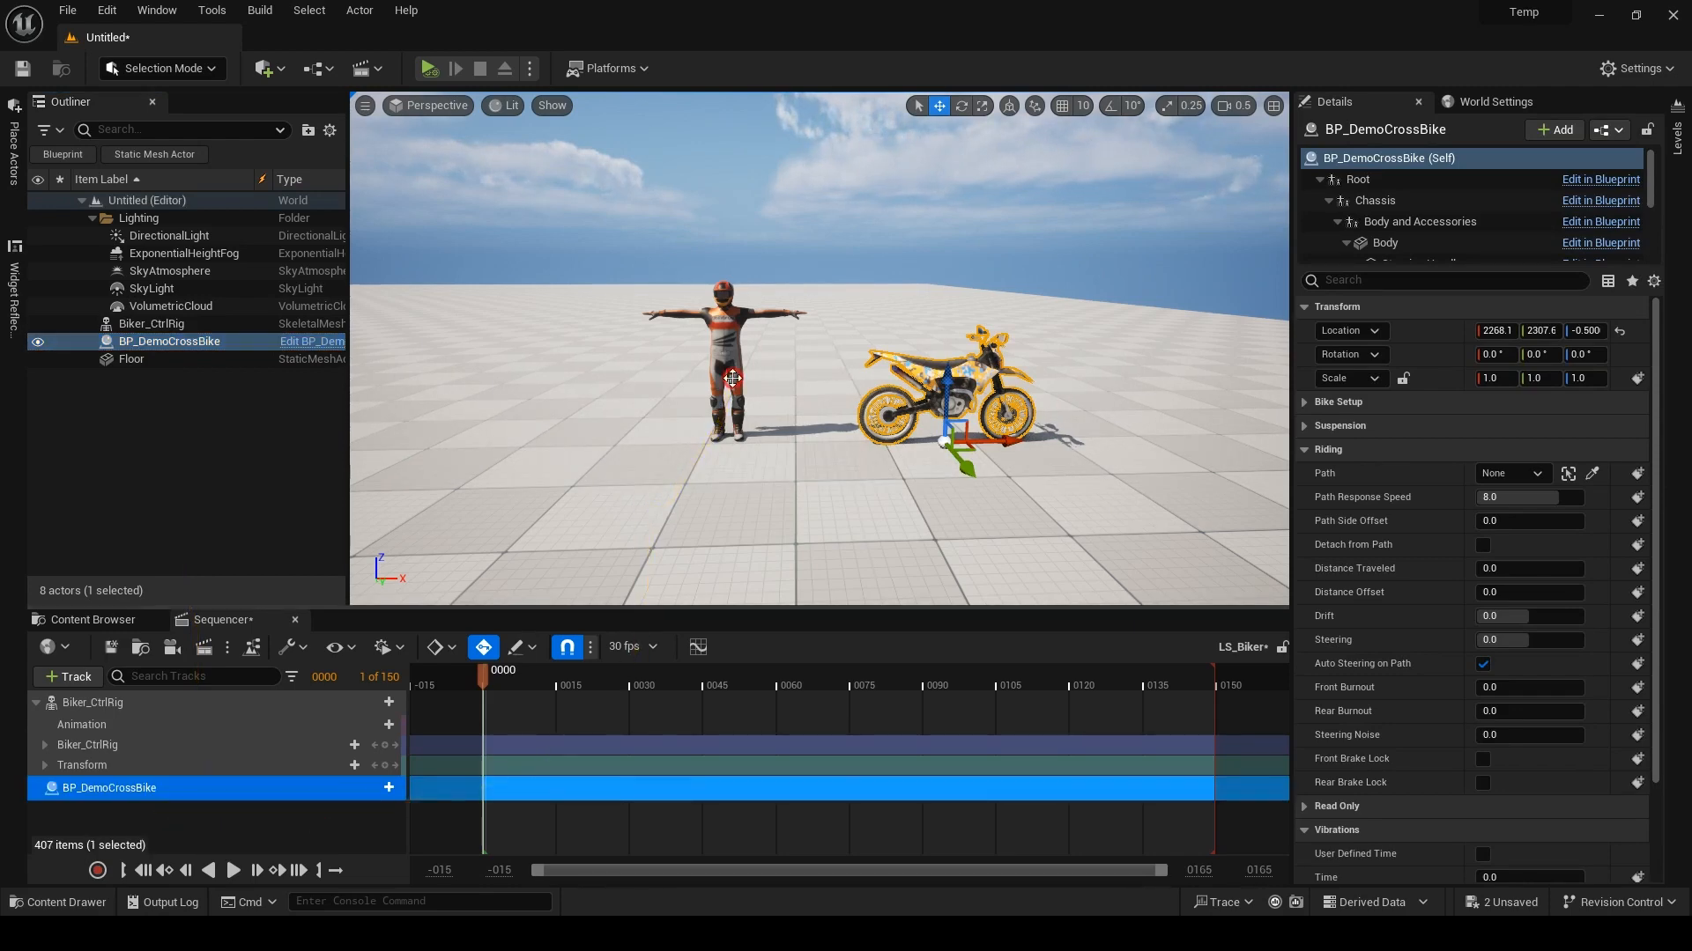
pyautogui.moveTo(743, 443); pyautogui.dragTo(891, 450)
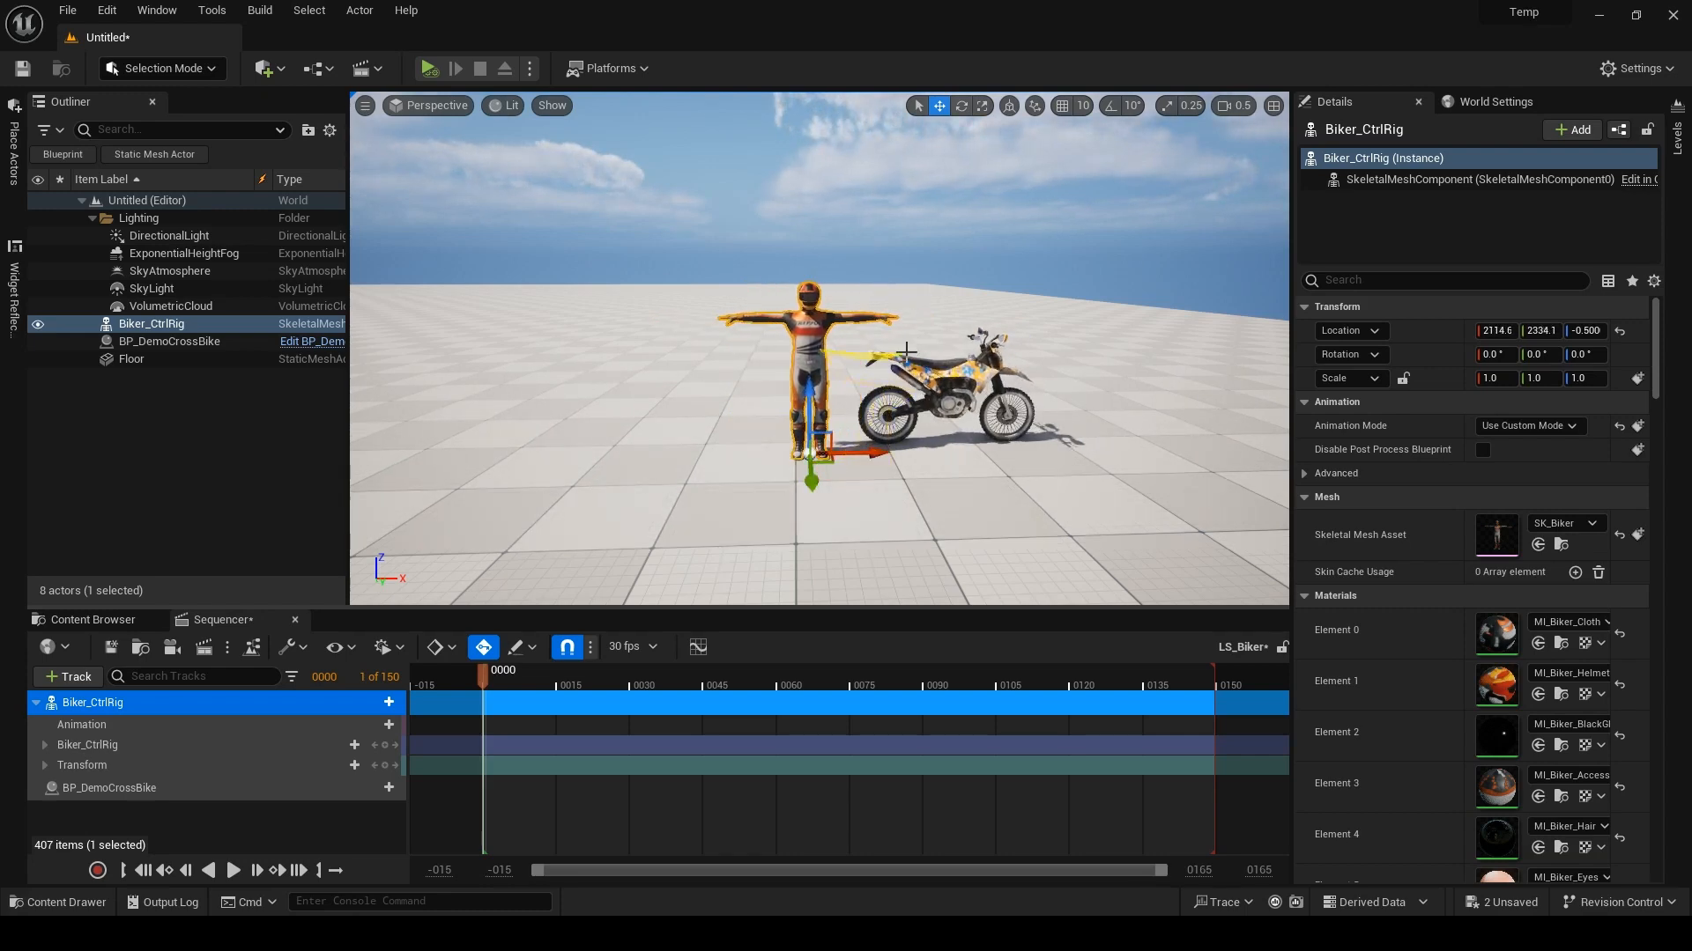
pyautogui.click(1344, 280)
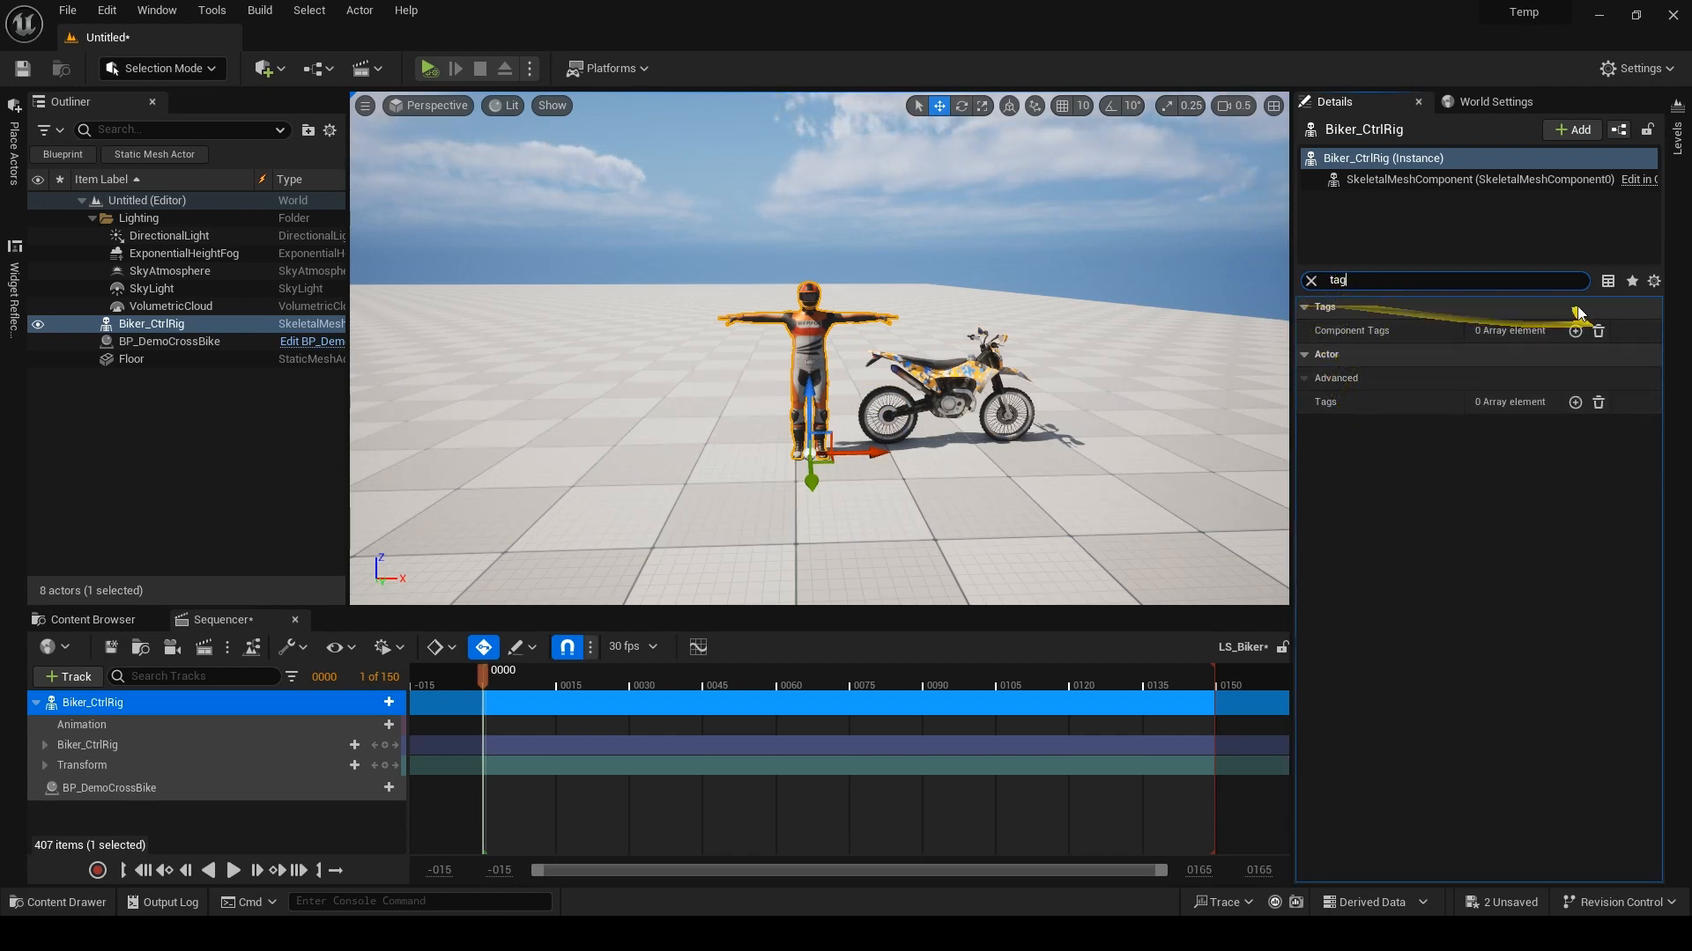
pyautogui.click(1575, 403)
pyautogui.click(1460, 432)
pyautogui.write('IgnoreTrace')
pyautogui.press('Return')
pyautogui.moveTo(827, 467); pyautogui.dragTo(791, 459)
pyautogui.click(1311, 281)
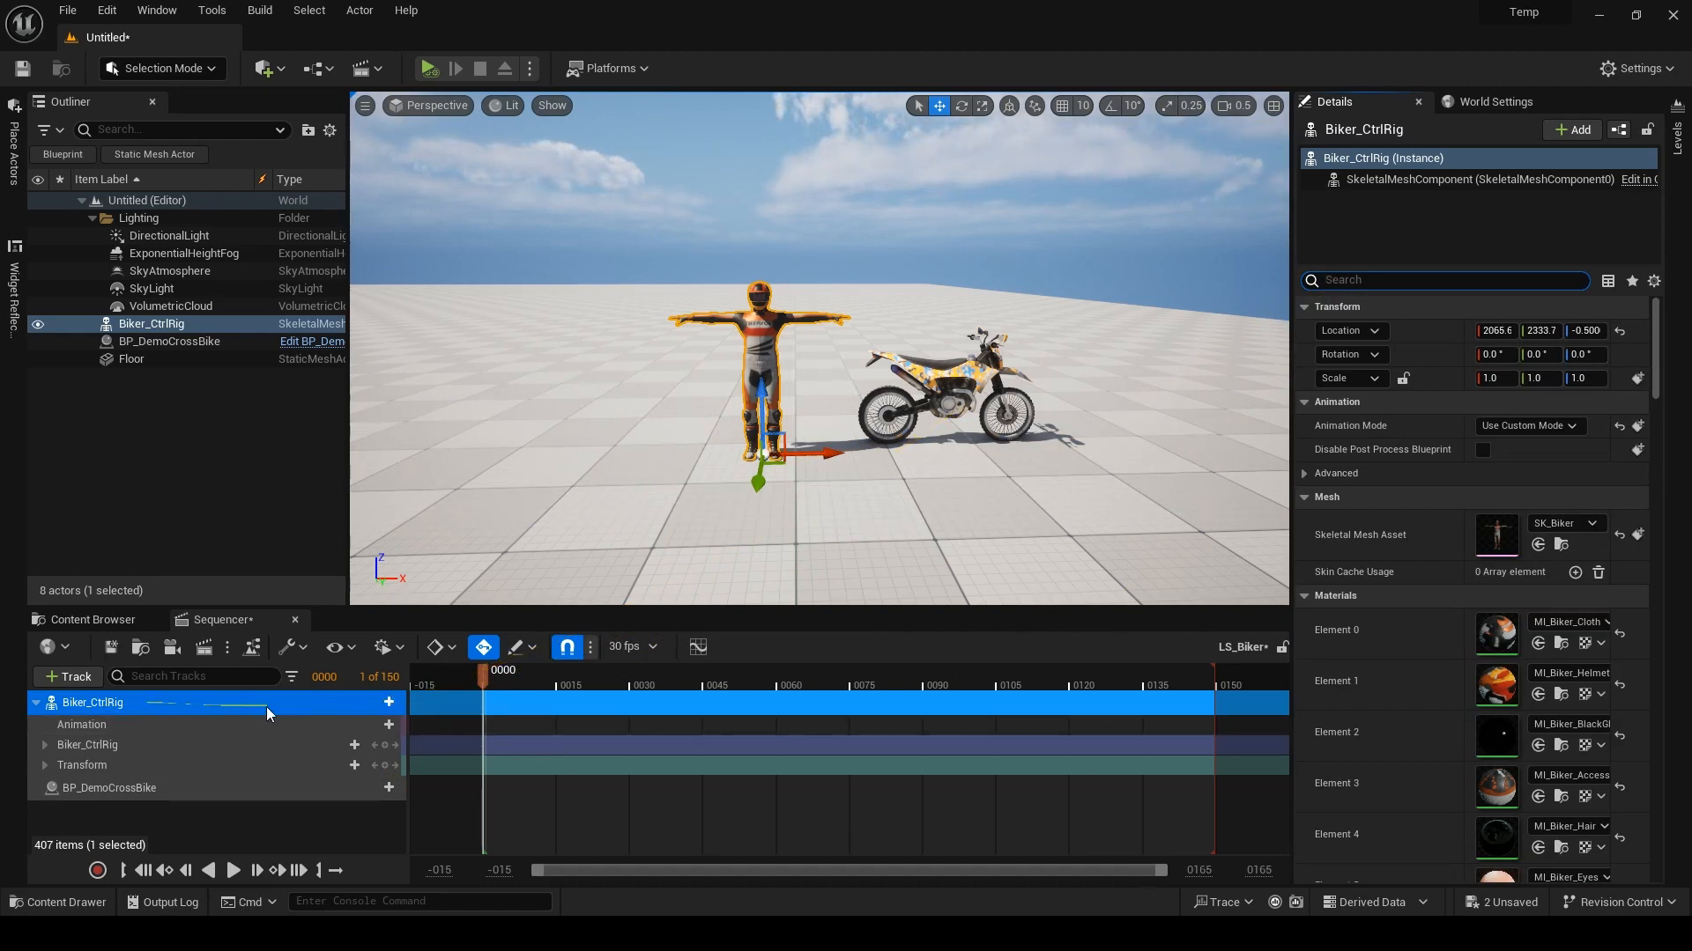
# Add an Attach track to Biker_CtrlRig targeting BP_DemoCrossBike's Body component with socket None.
pyautogui.click(389, 702)
pyautogui.moveTo(458, 504)
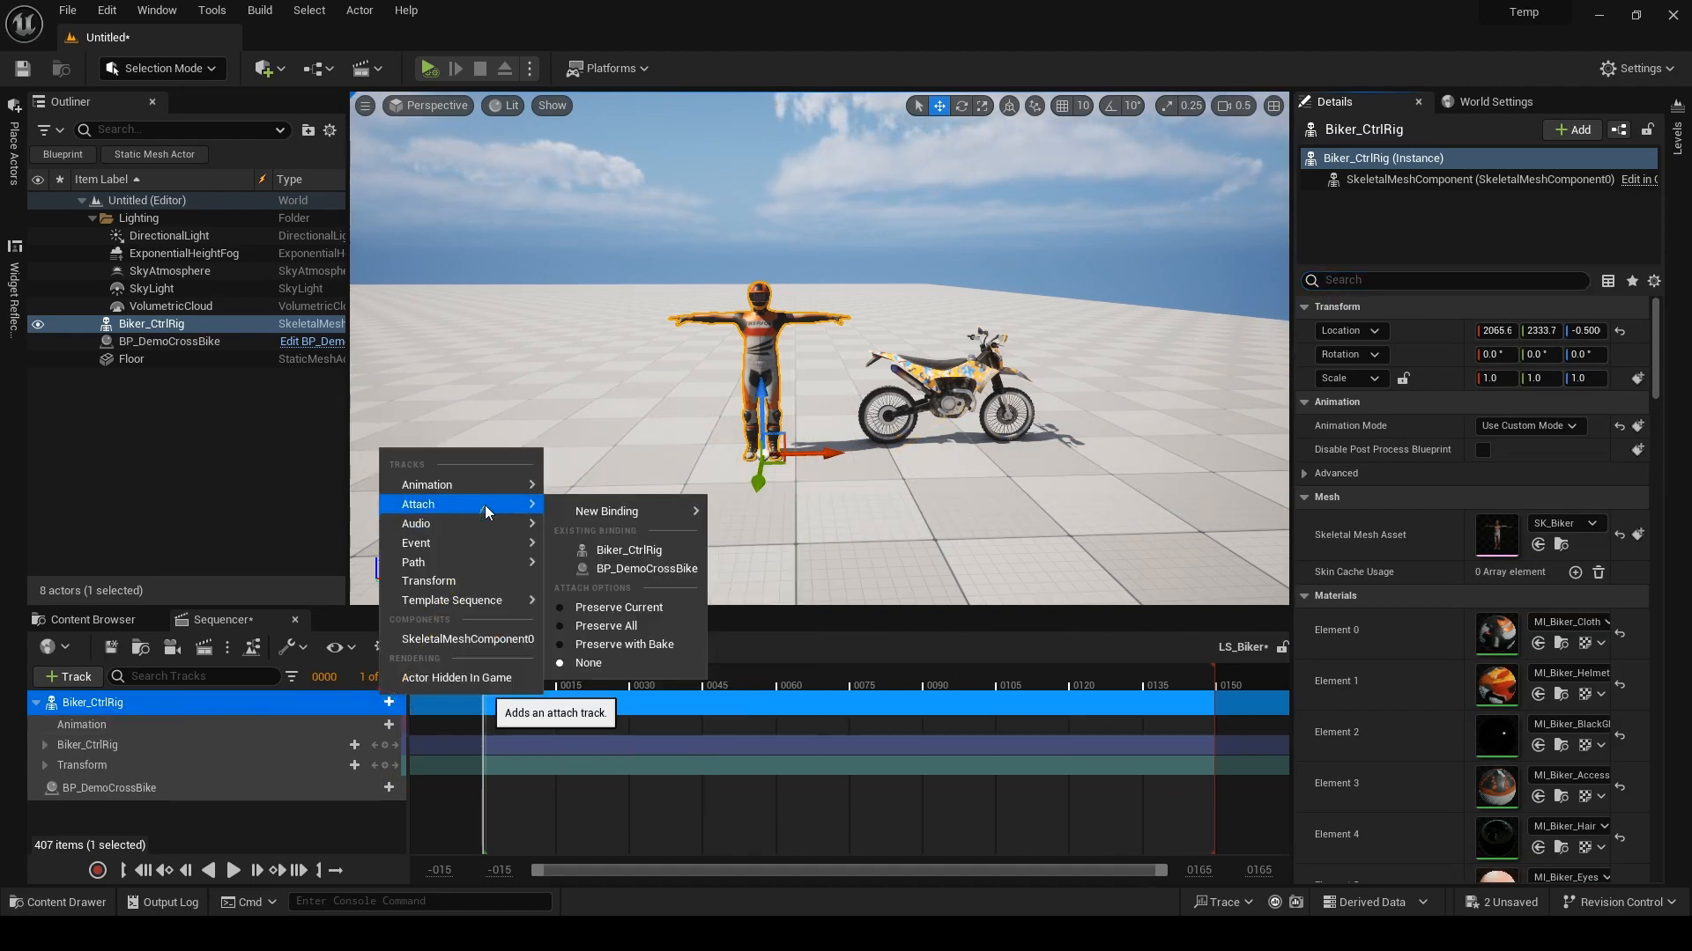
pyautogui.click(627, 569)
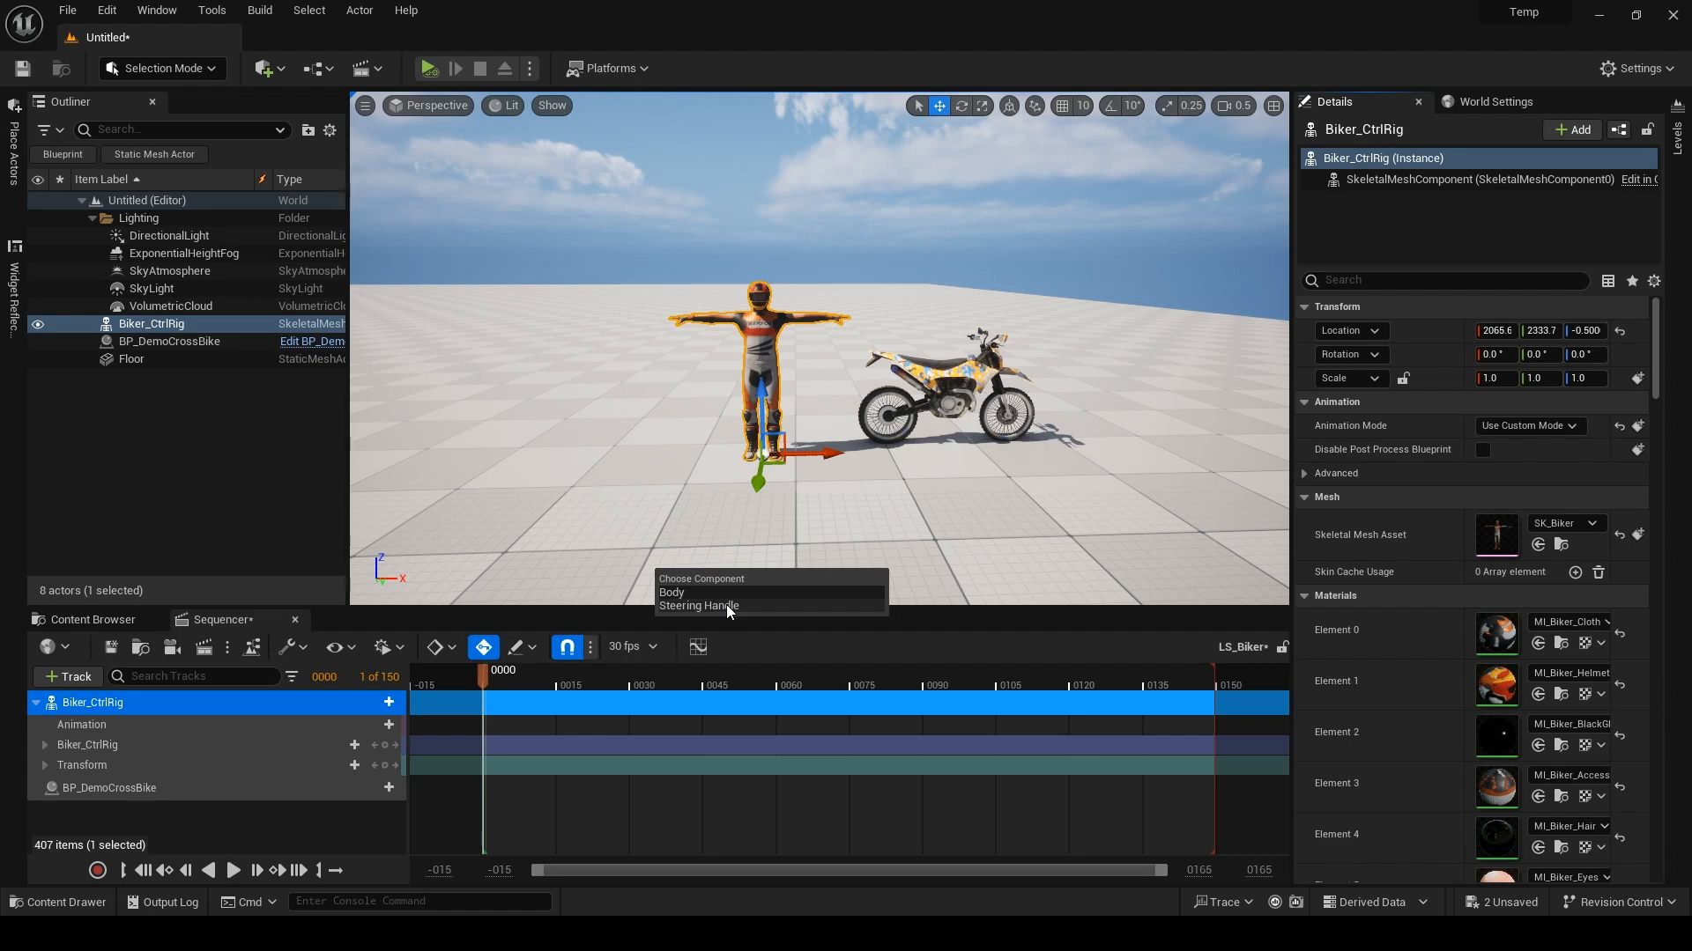
pyautogui.click(674, 593)
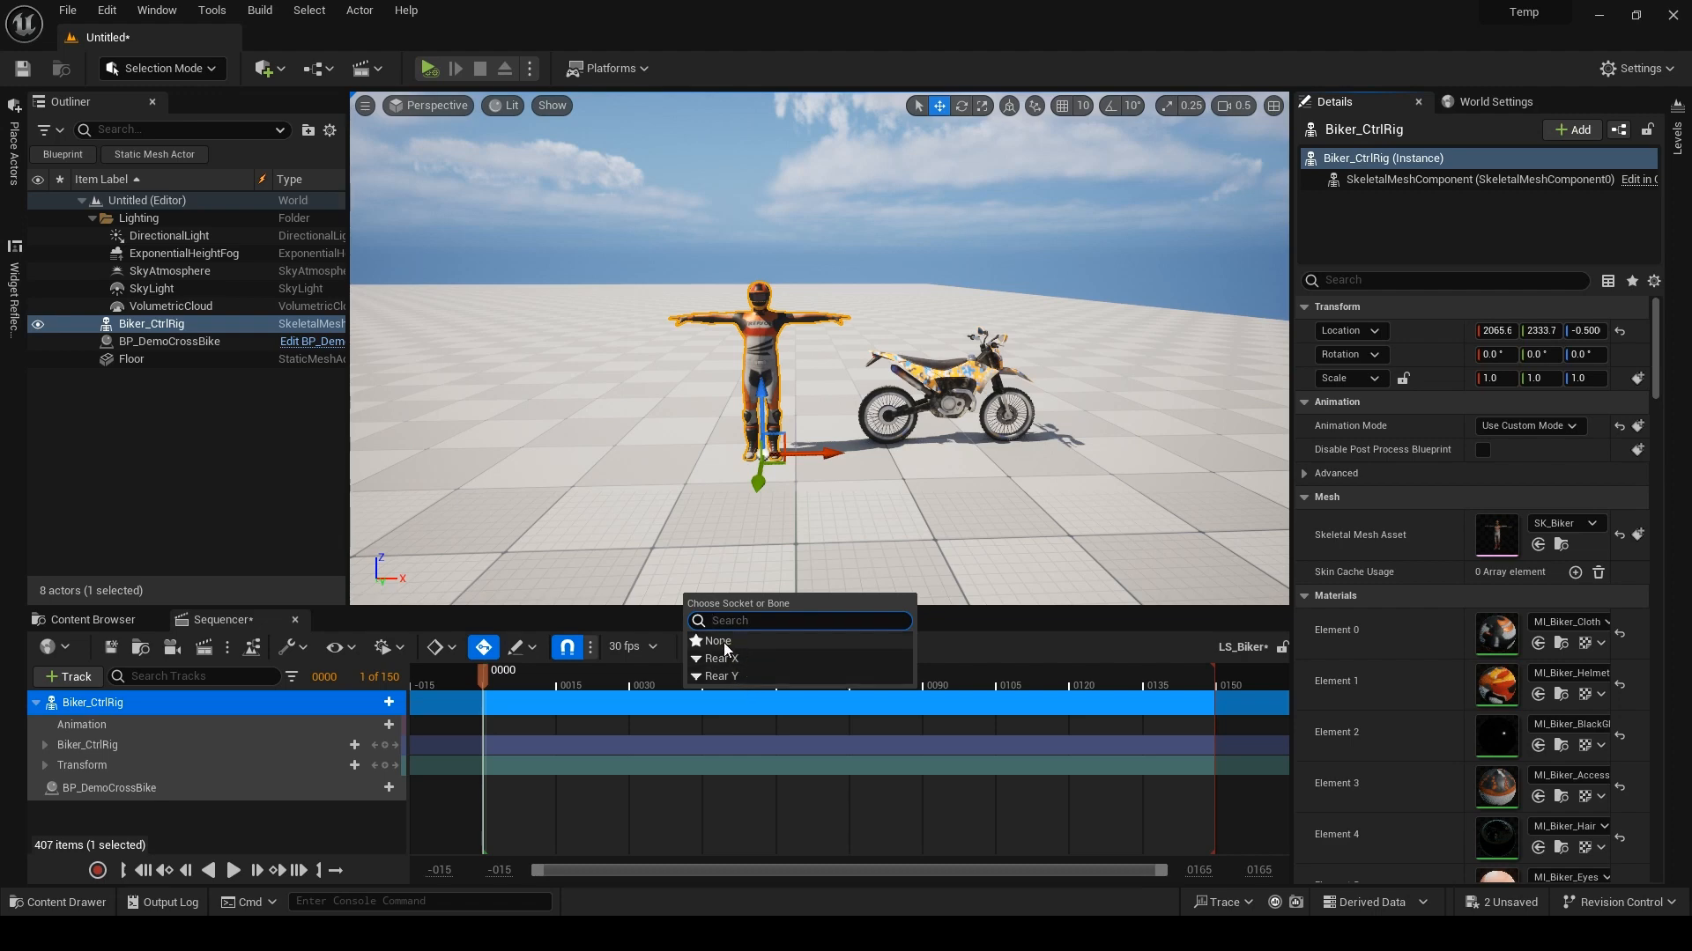
pyautogui.click(724, 647)
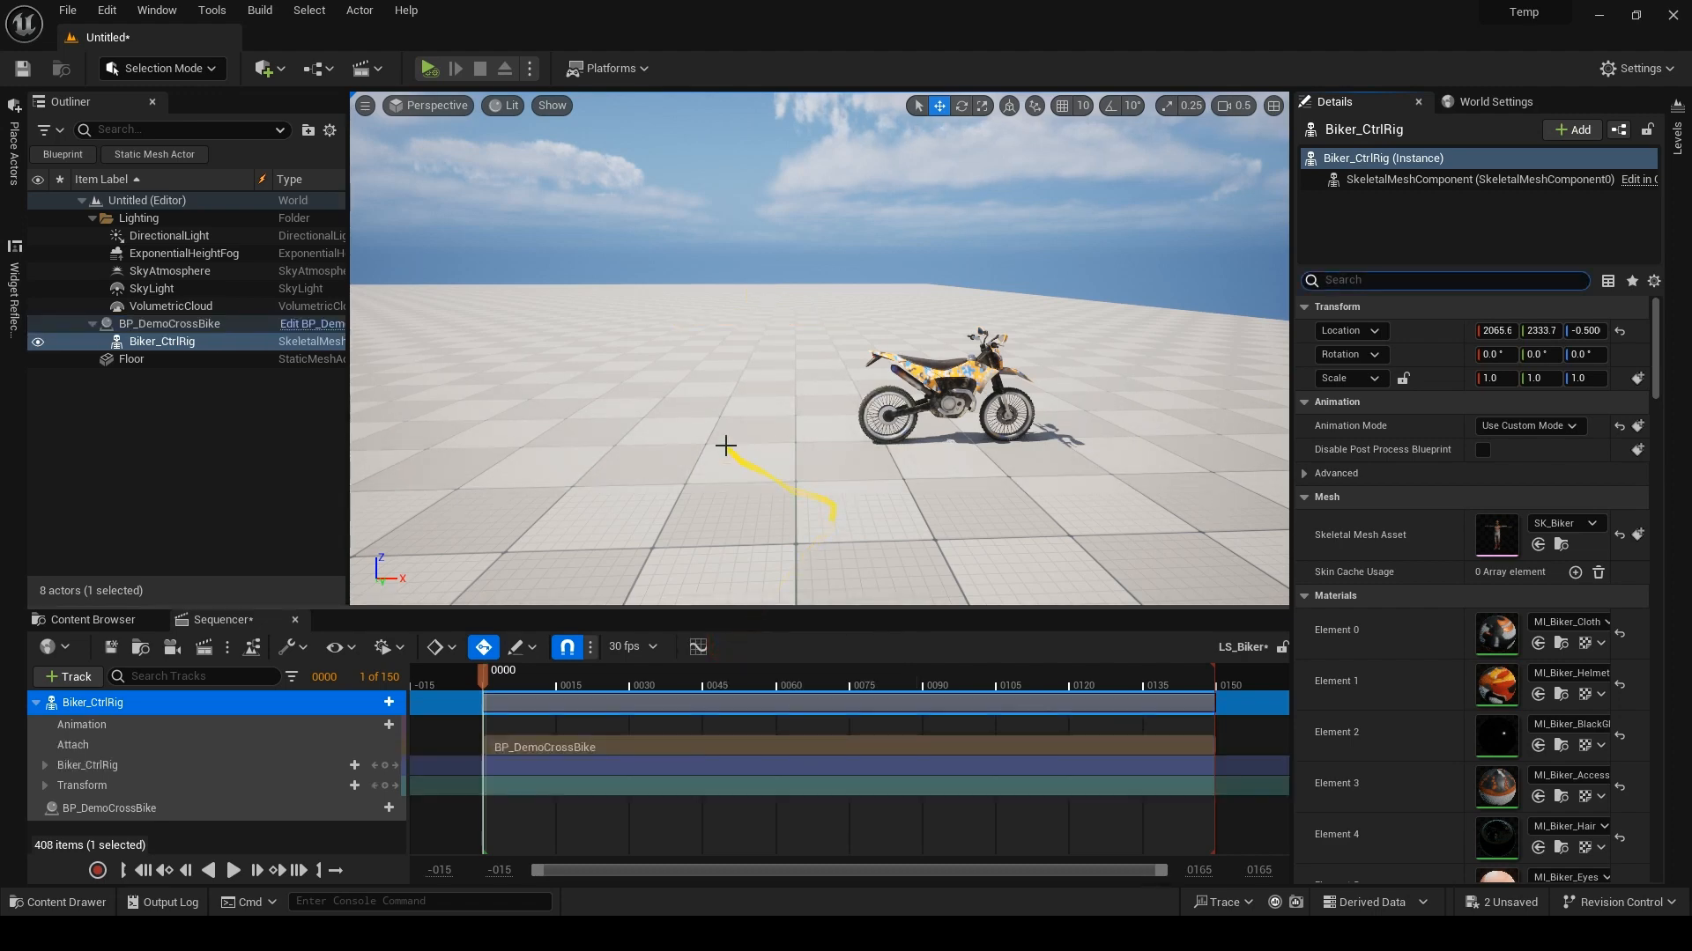
# Reset the attached biker's location to 0, 0, 0 and key its transform at frame 0.
pyautogui.moveTo(798, 430); pyautogui.dragTo(942, 388, button='right')
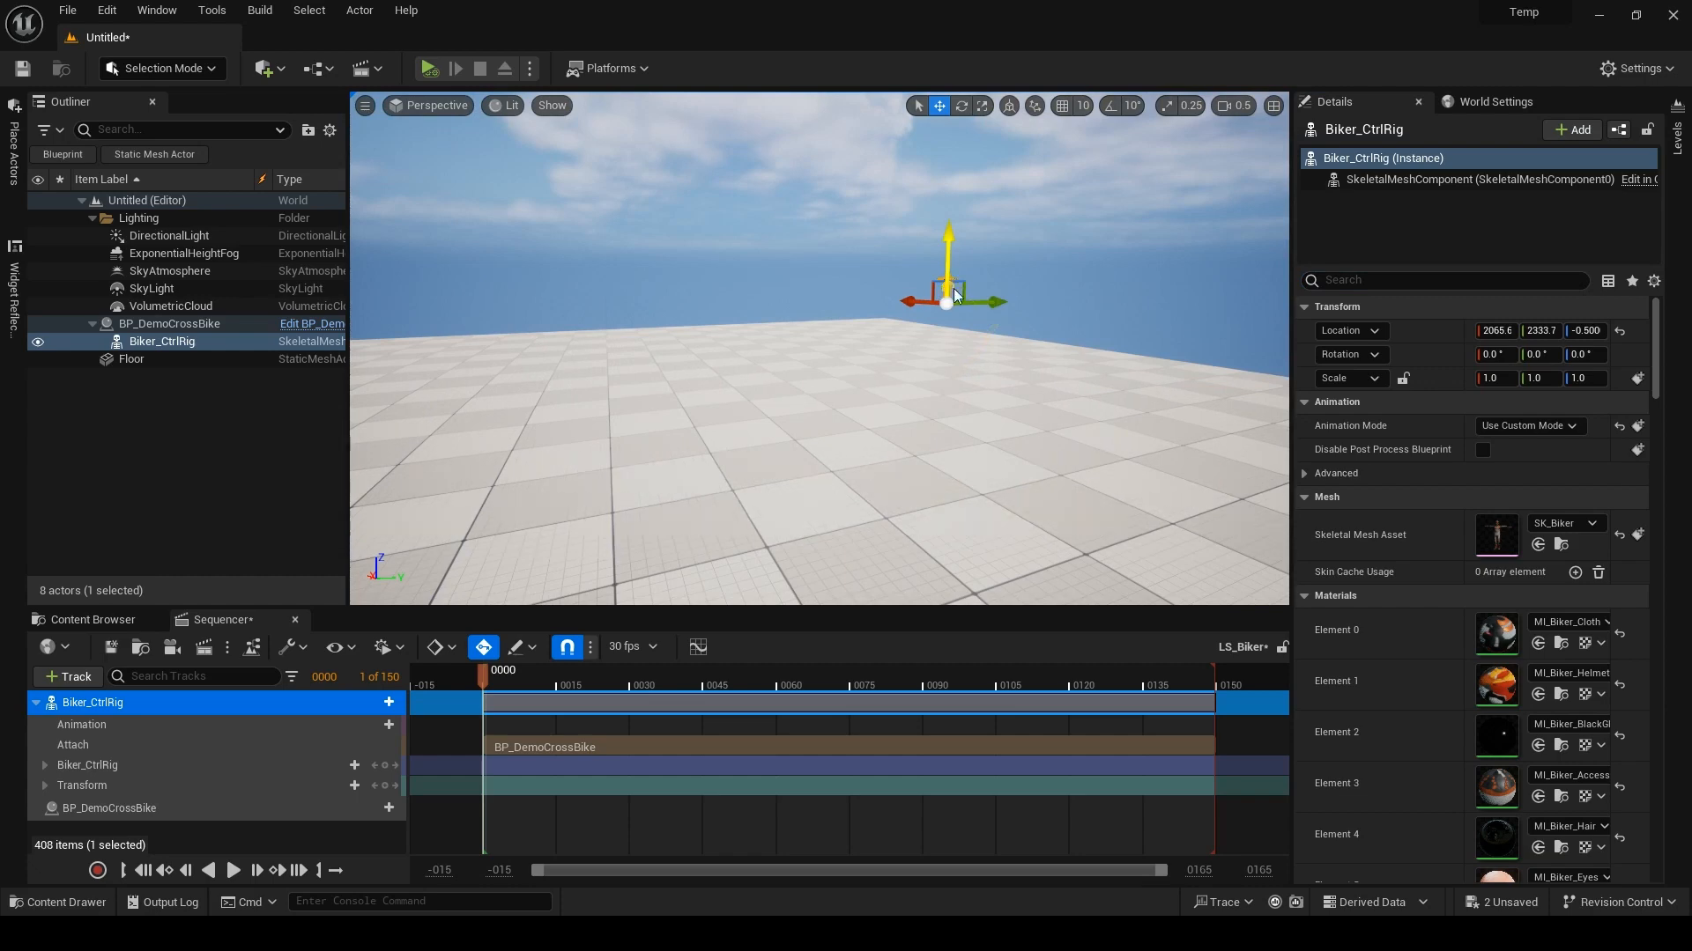
pyautogui.moveTo(943, 326)
pyautogui.mouseDown(button='right')
pyautogui.moveTo(869, 366)
pyautogui.moveTo(849, 359)
pyautogui.moveTo(927, 354)
pyautogui.mouseUp(button='right')
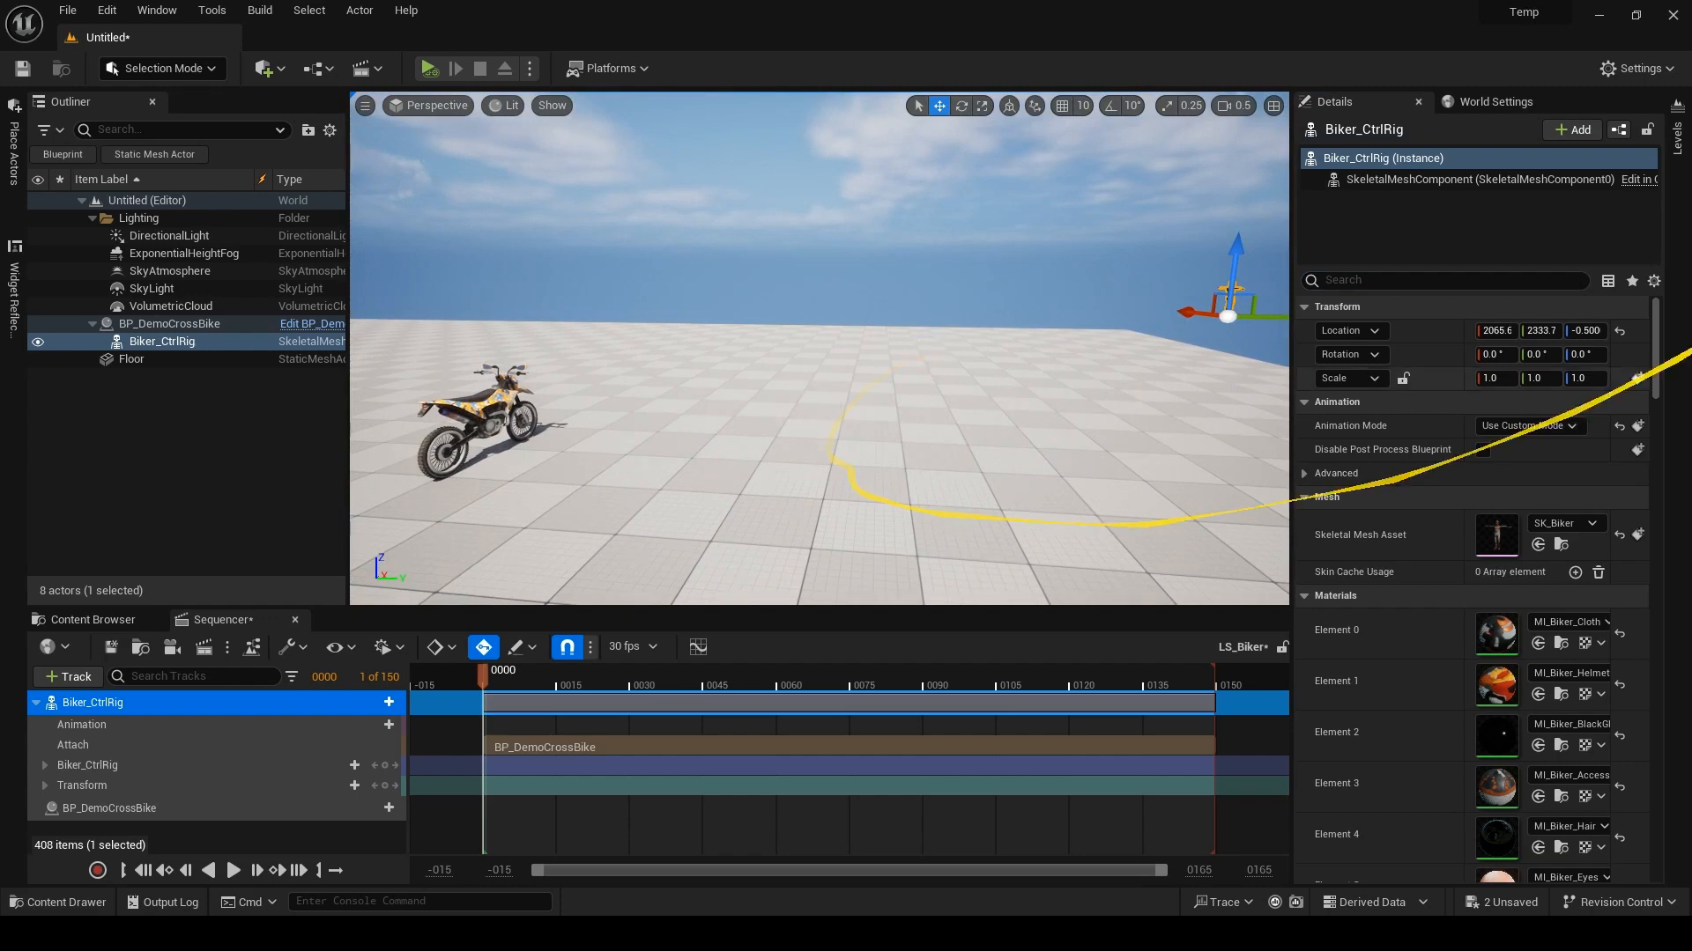
pyautogui.click(1618, 334)
pyautogui.press('f')
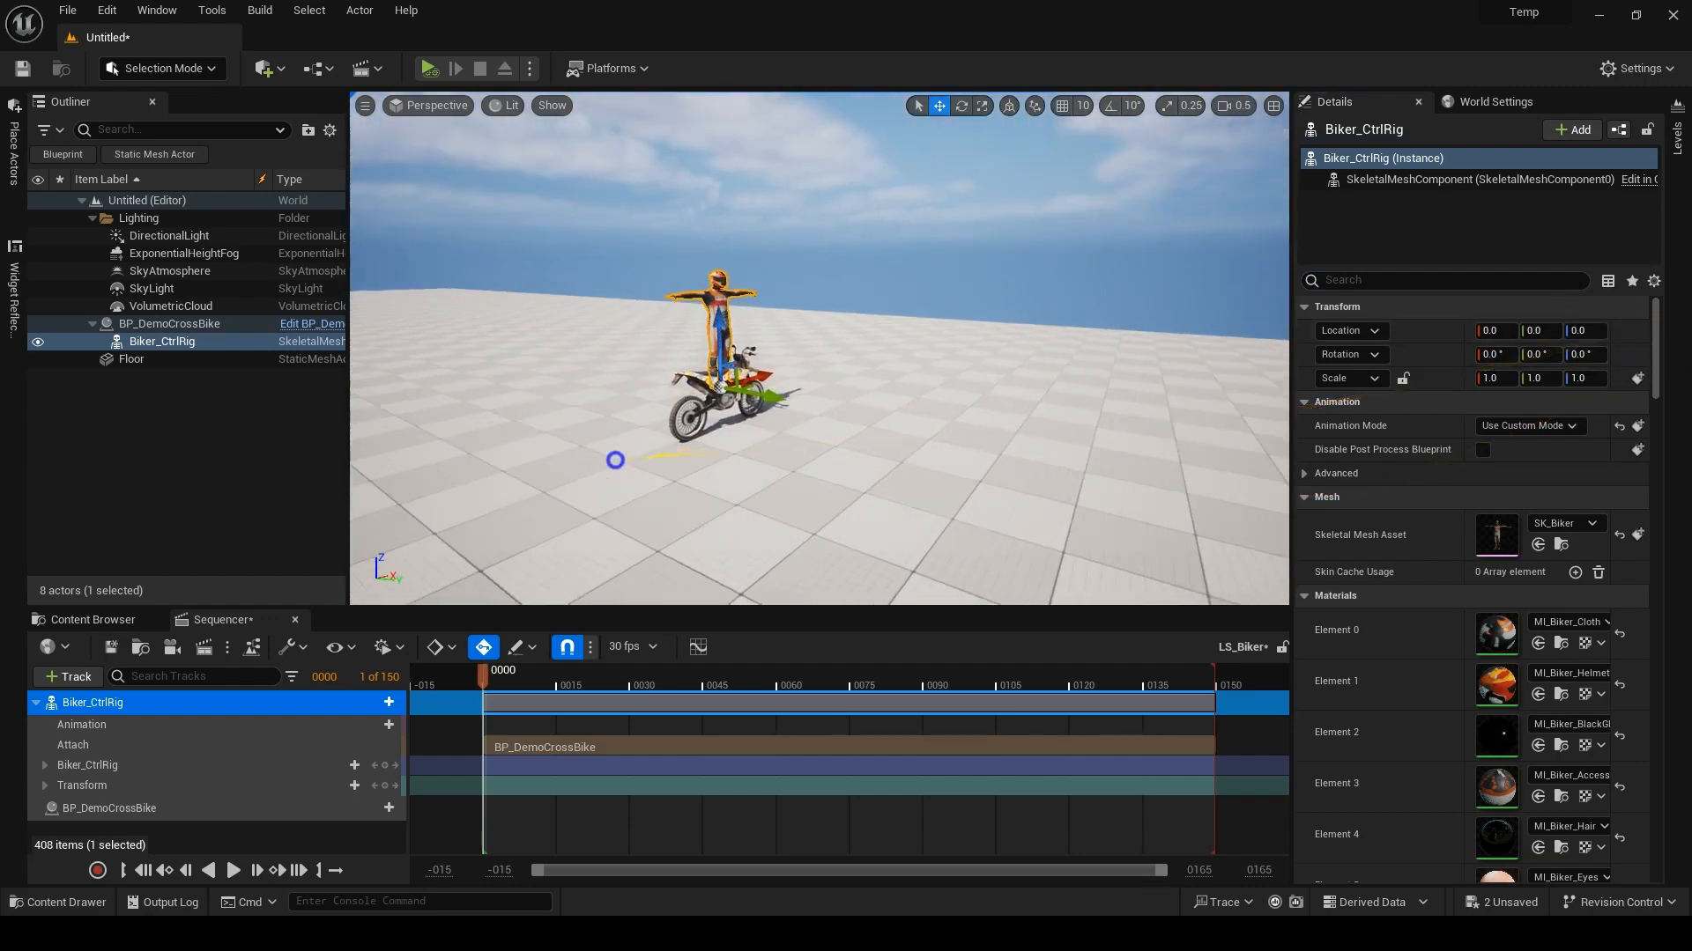
pyautogui.moveTo(576, 453); pyautogui.dragTo(539, 458, button='right')
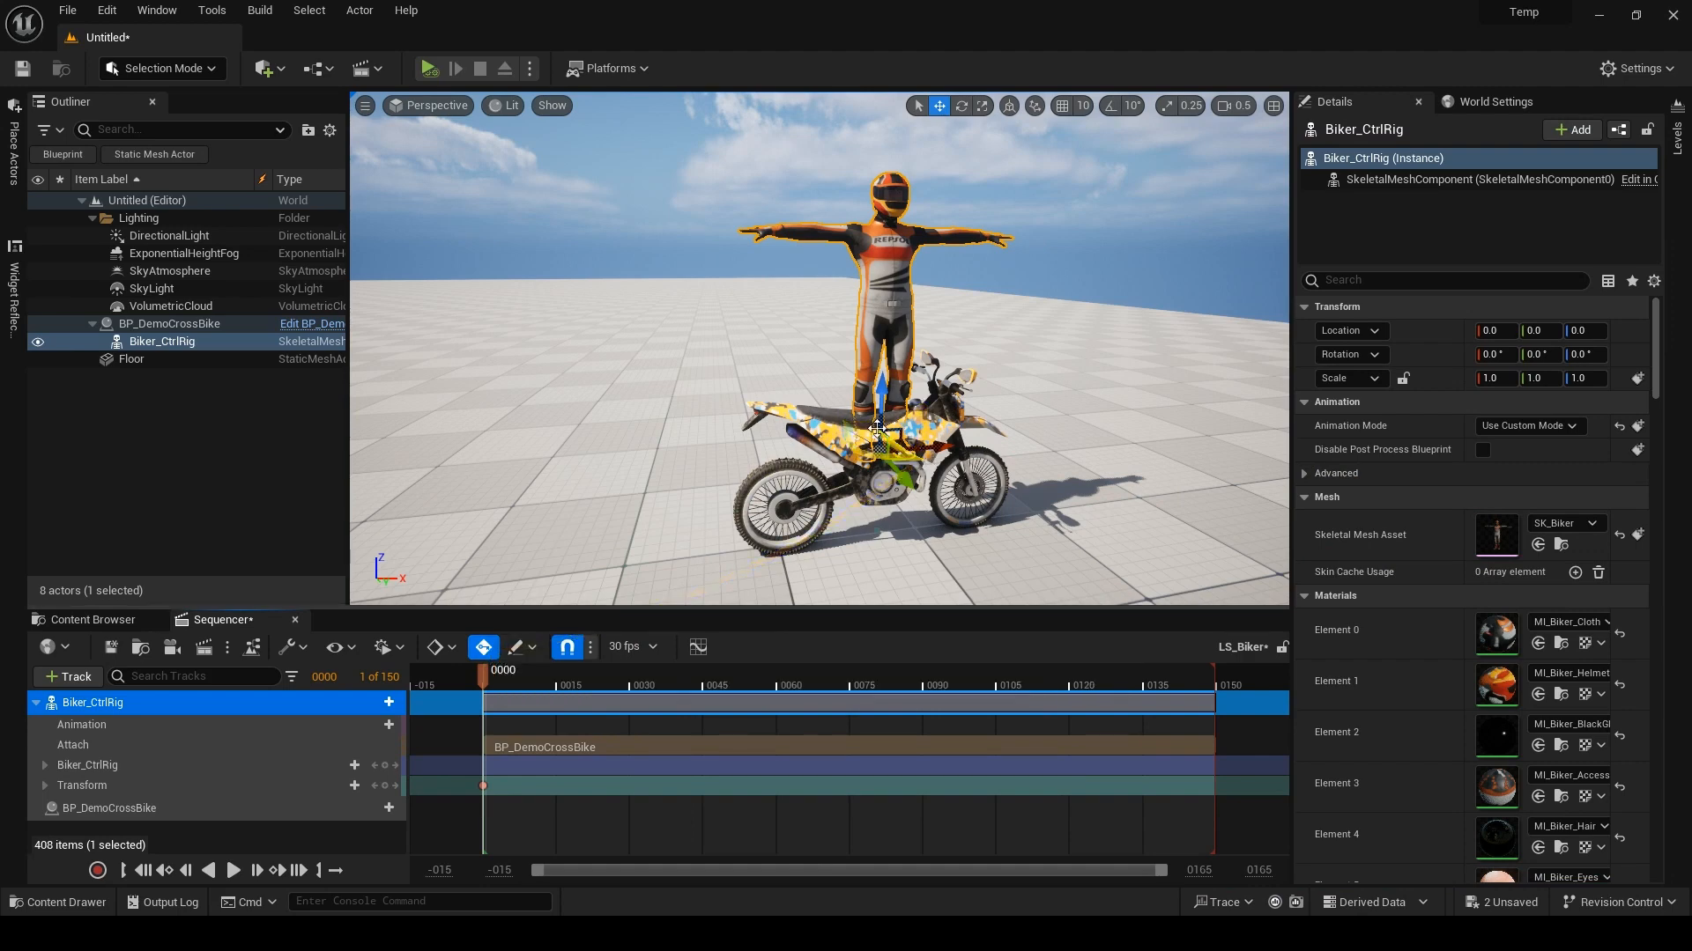
pyautogui.click(484, 785)
# Set the biker's Z rotation to -90° so it faces the front of the bike.
pyautogui.press('e')
pyautogui.keyDown('alt'); pyautogui.moveTo(801, 467); pyautogui.dragTo(872, 489); pyautogui.keyUp('alt')
pyautogui.click(1586, 355)
pyautogui.write('-90')
pyautogui.press('Return')
pyautogui.press('w')
pyautogui.press('f')
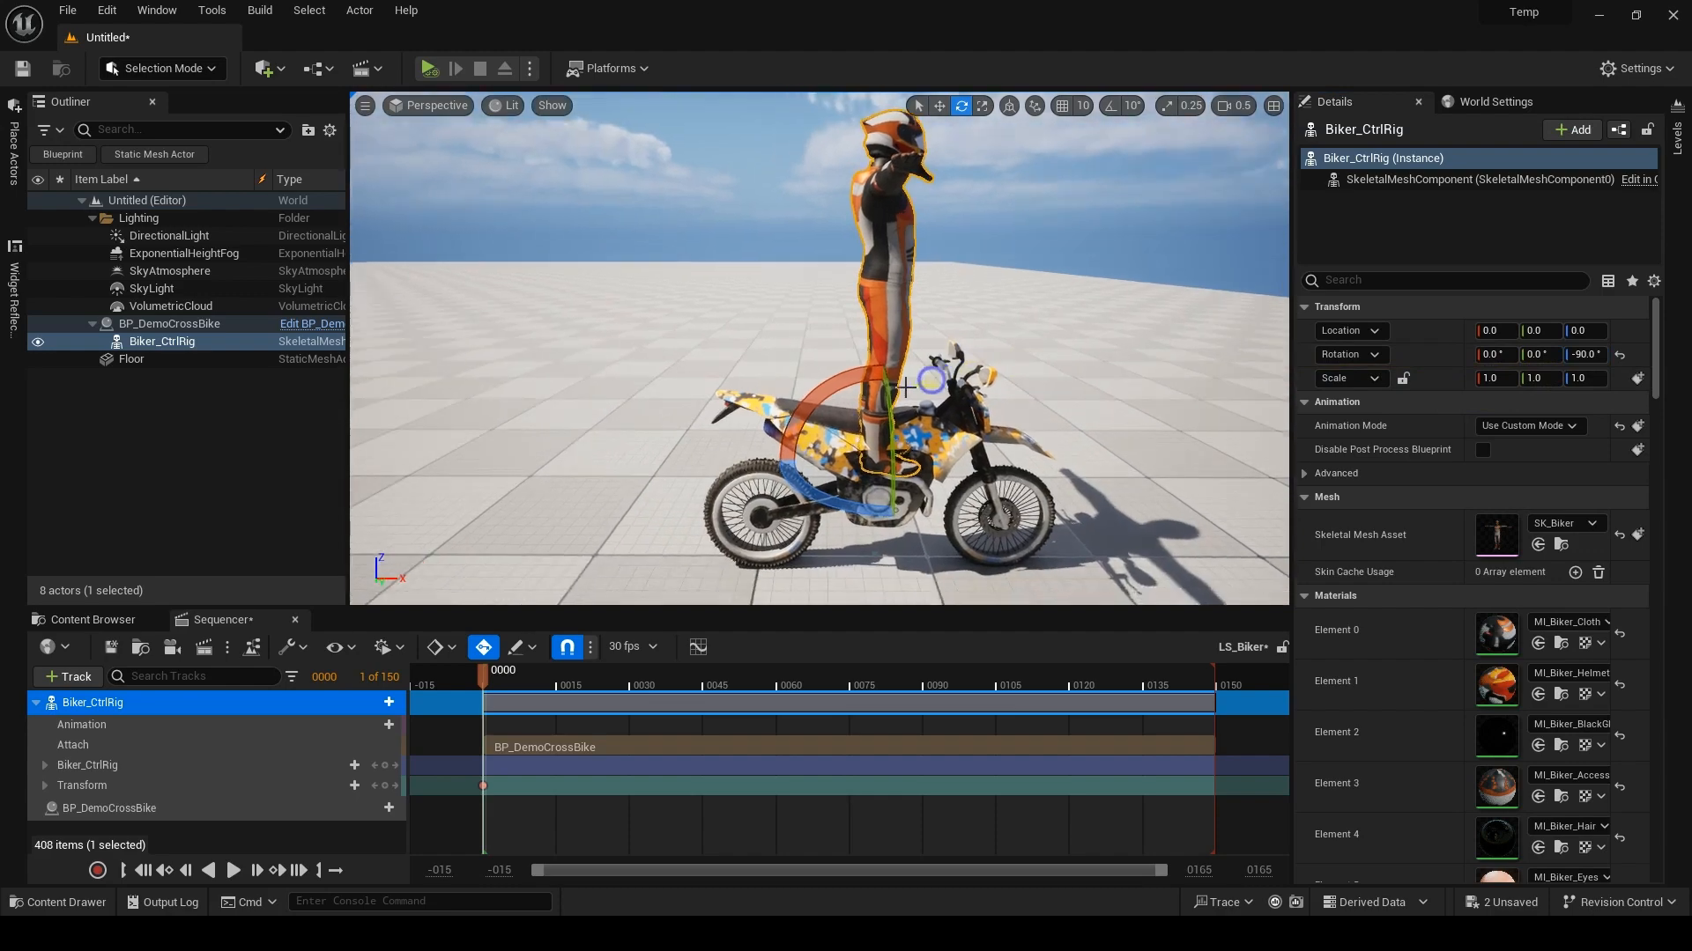
# Lower the biker onto the bike and shift it slightly backward, to about X -10 and Z -55.6.
pyautogui.press('End')
pyautogui.moveTo(875, 510); pyautogui.dragTo(876, 507)
pyautogui.moveTo(820, 471)
pyautogui.mouseDown(button='right')
pyautogui.moveTo(752, 464)
pyautogui.moveTo(816, 467)
pyautogui.mouseUp(button='right')
pyautogui.press('w')
pyautogui.scroll(-2, 751, 464)
pyautogui.press('s')
pyautogui.moveTo(853, 452); pyautogui.dragTo(853, 448)
pyautogui.moveTo(891, 531); pyautogui.dragTo(866, 522)
pyautogui.moveTo(909, 434); pyautogui.dragTo(945, 417, button='right')
pyautogui.press('s')
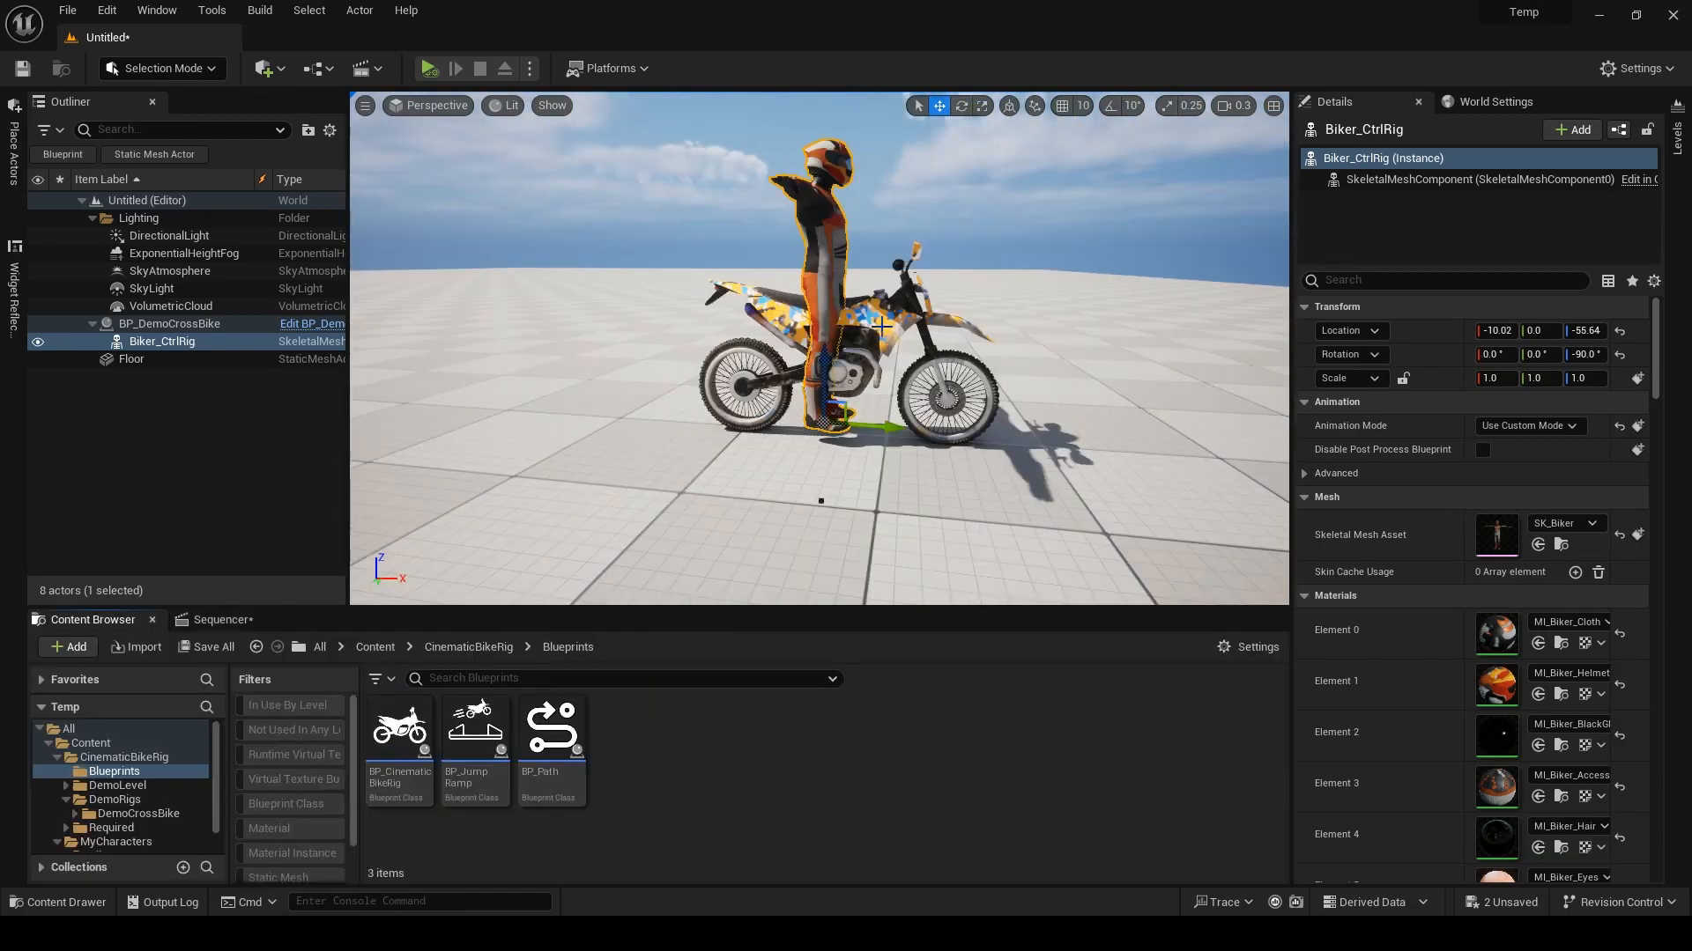
# Select BP_DemoCrossBike and move it along the X axis to about X 2186.
pyautogui.click(881, 326)
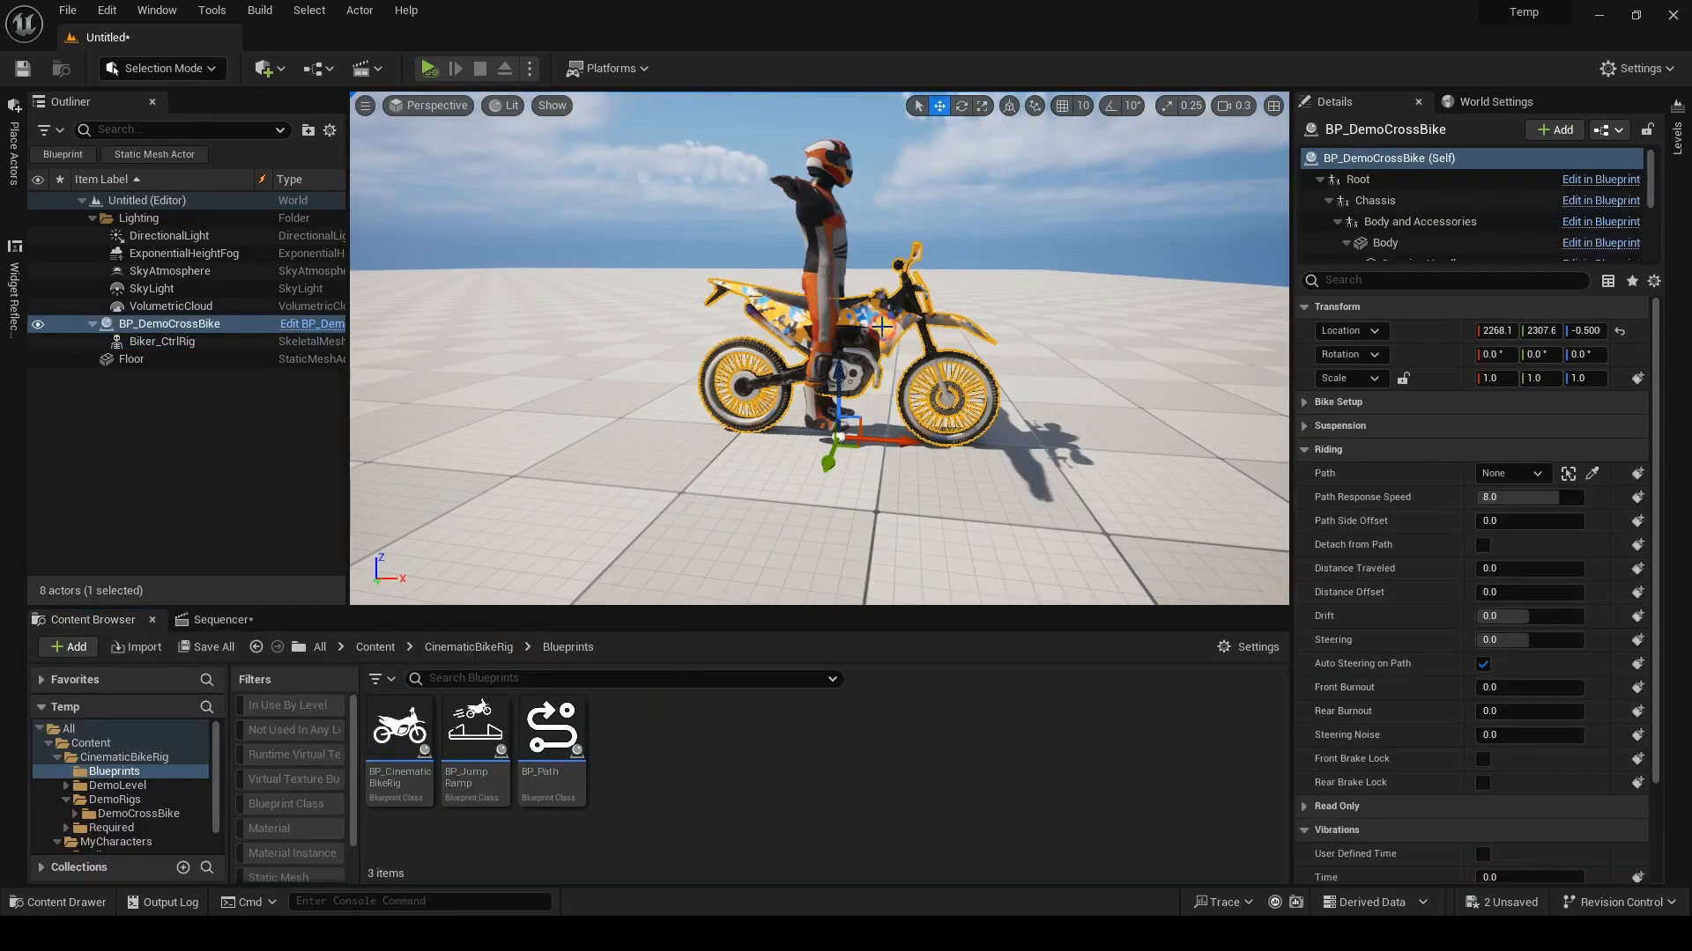
pyautogui.moveTo(886, 438); pyautogui.dragTo(768, 439)
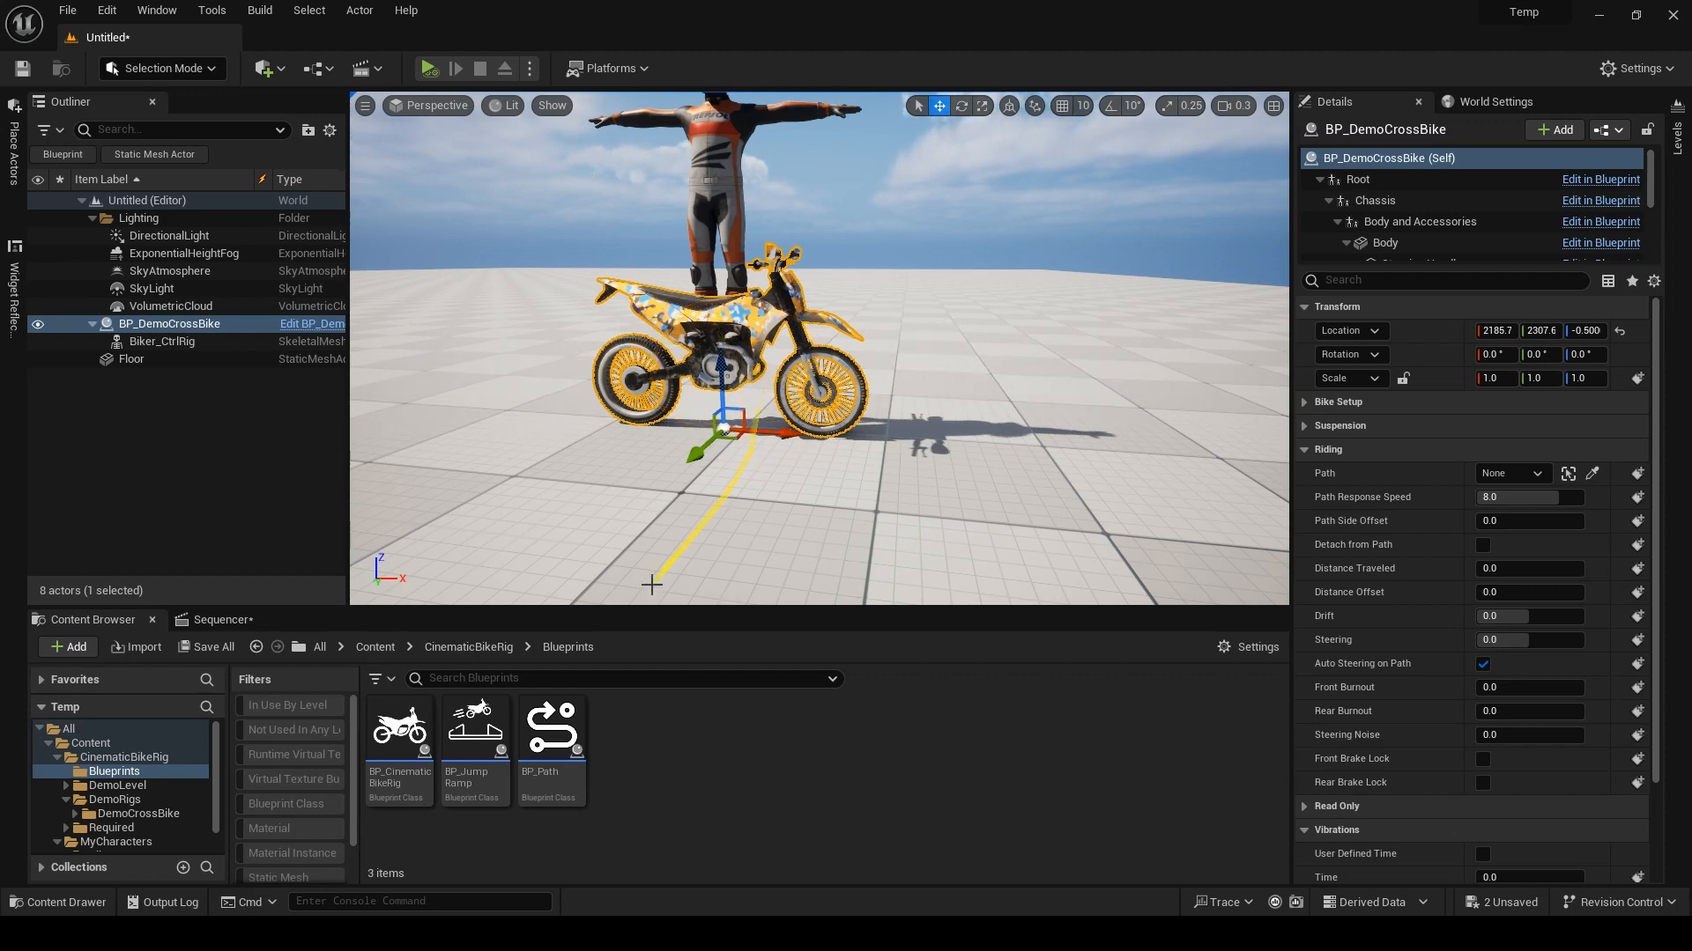
# Scrub the level sequence to about frame 25 to refresh the biker's placement on the bike.
pyautogui.click(220, 621)
pyautogui.moveTo(483, 675); pyautogui.dragTo(512, 685)
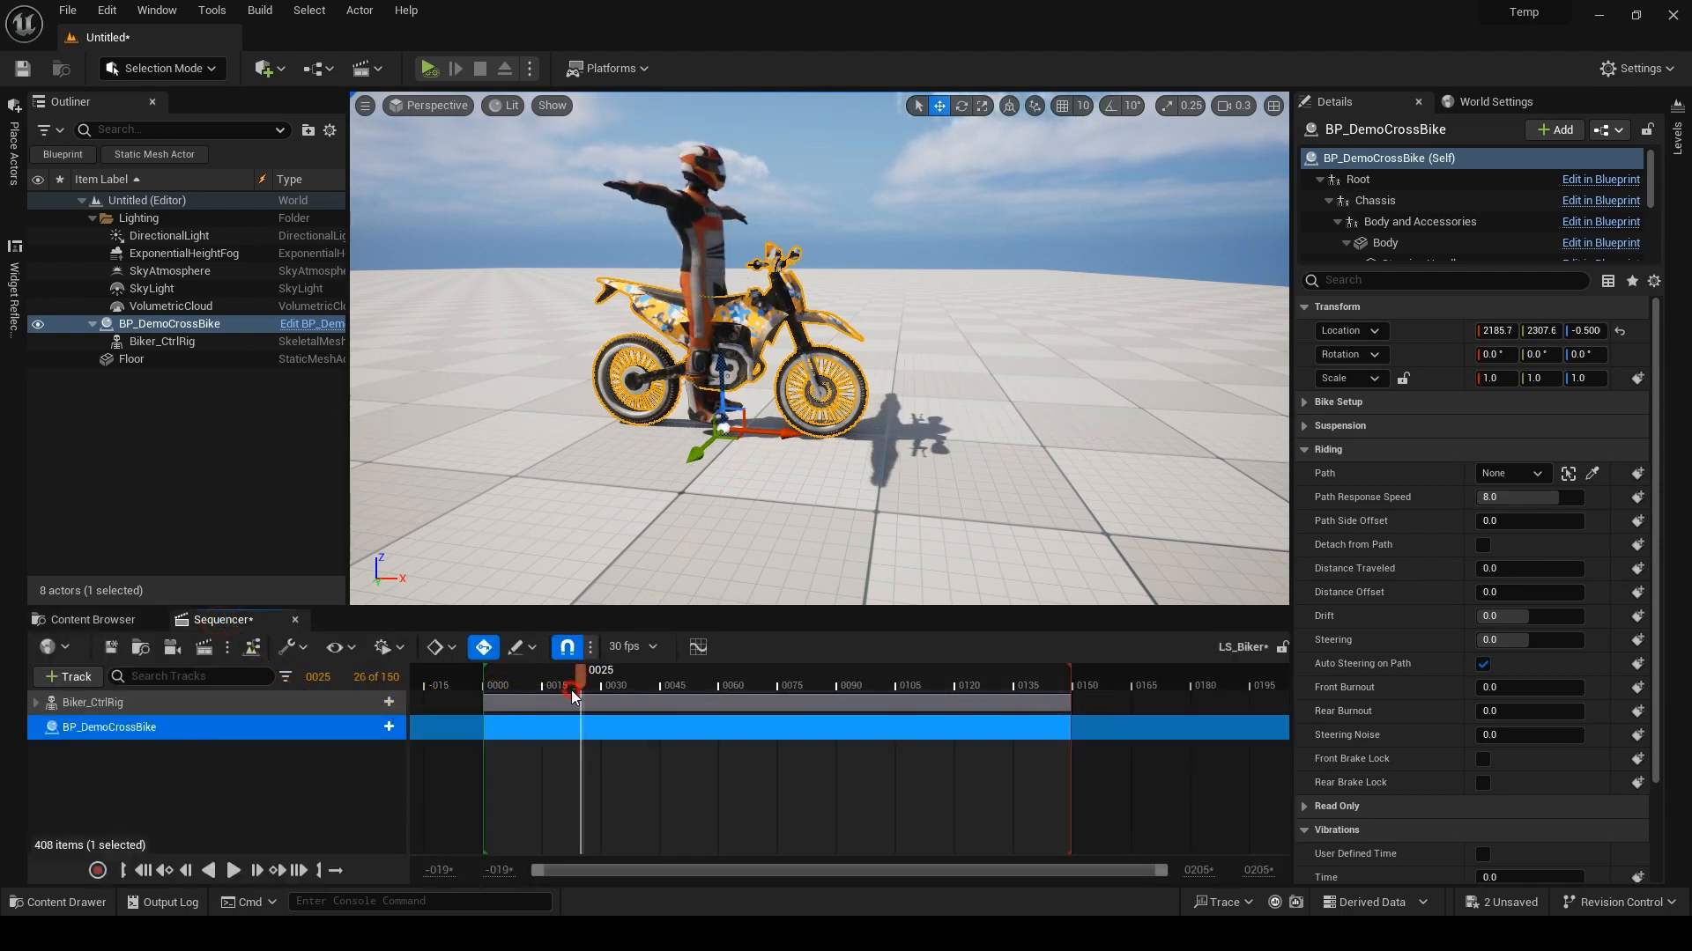
# Place a BP_Path actor beside the bike and stretch its end point far out ahead to form a long riding path.
pyautogui.click(93, 620)
pyautogui.moveTo(551, 731); pyautogui.dragTo(887, 509)
pyautogui.scroll(-8, 908, 533)
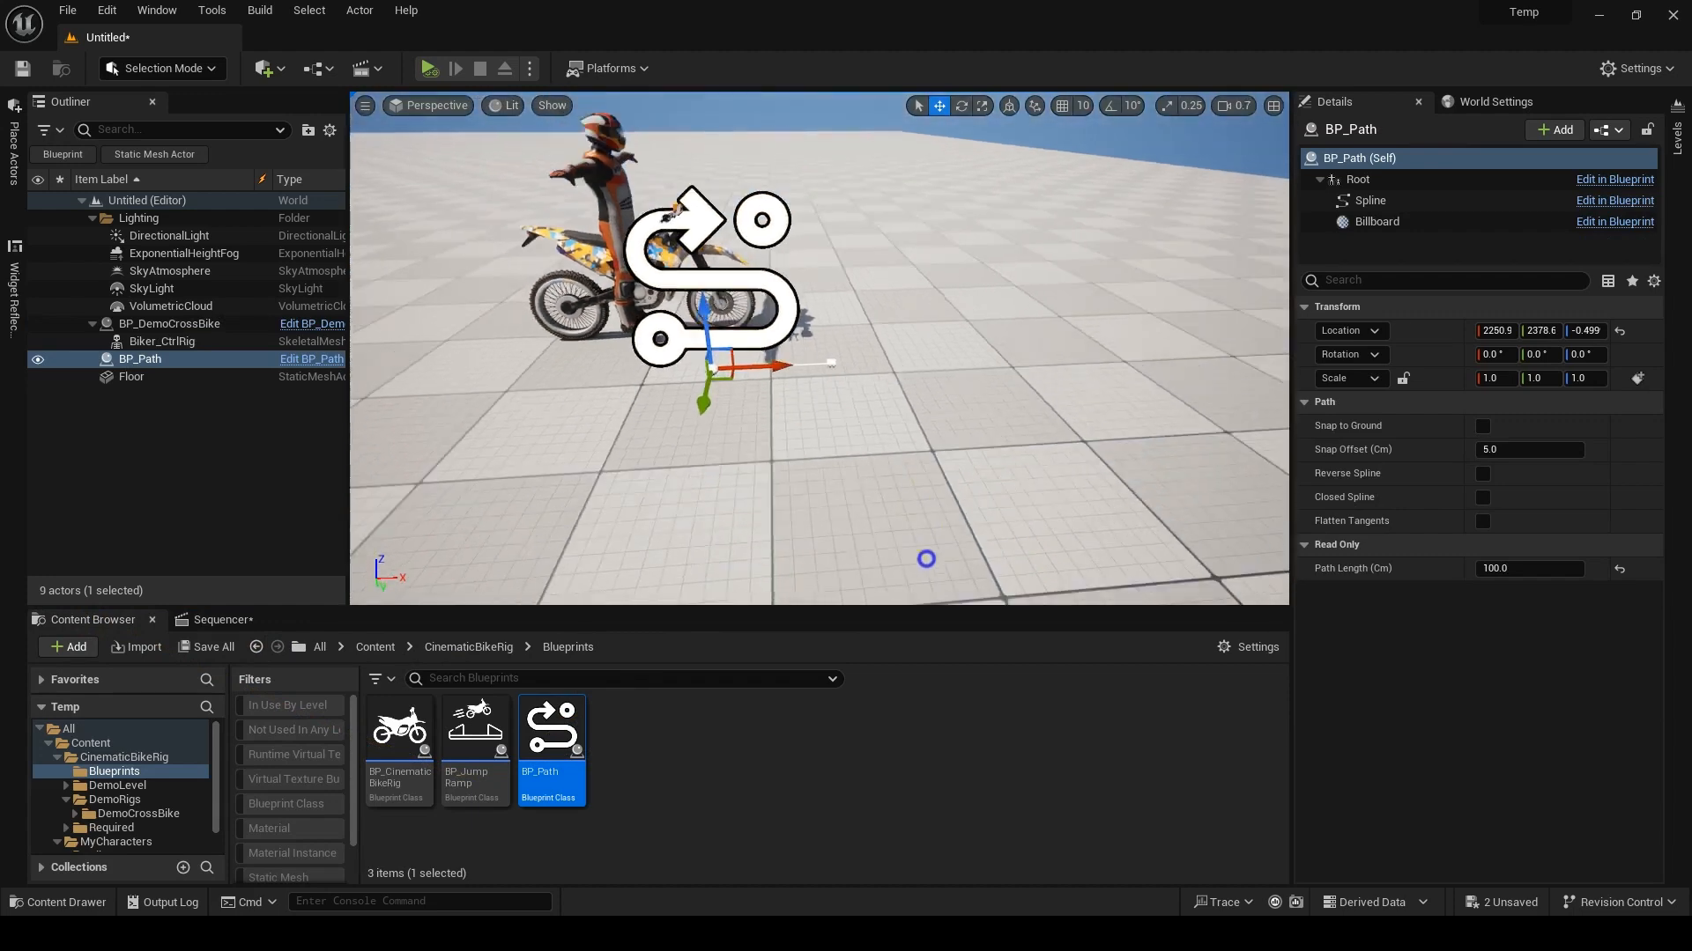
pyautogui.moveTo(1061, 454); pyautogui.dragTo(1261, 390)
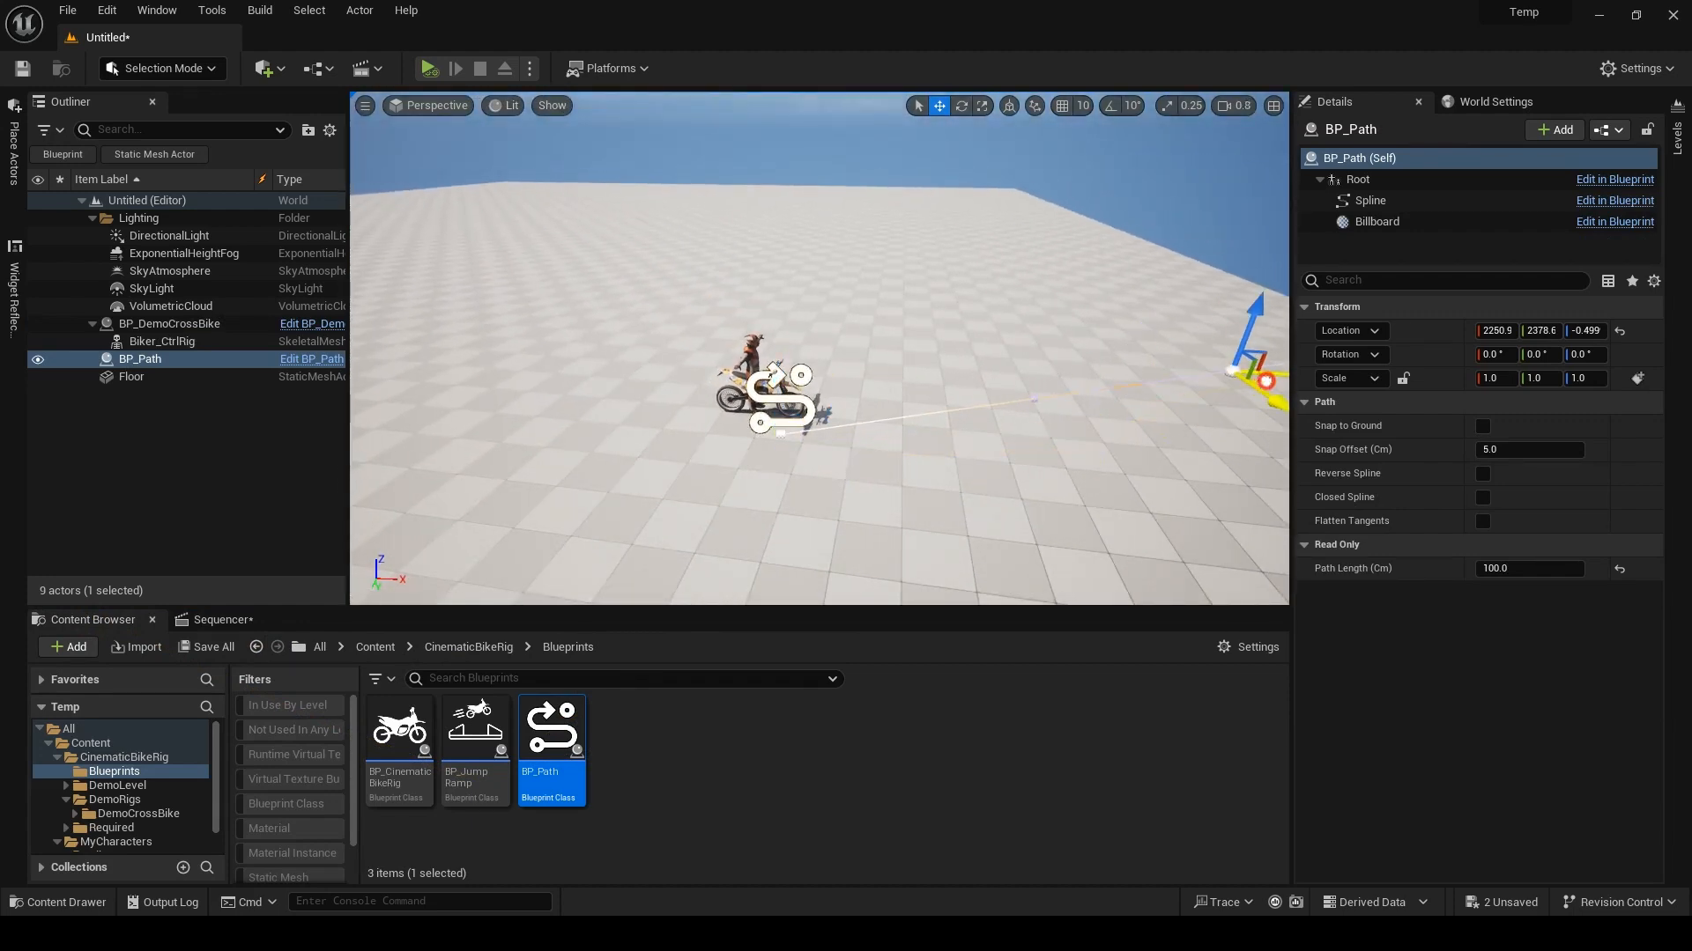
# Assign BP_Path as BP_DemoCrossBike's riding path and scrub the sequence to realign the biker with the bike.
pyautogui.click(730, 390)
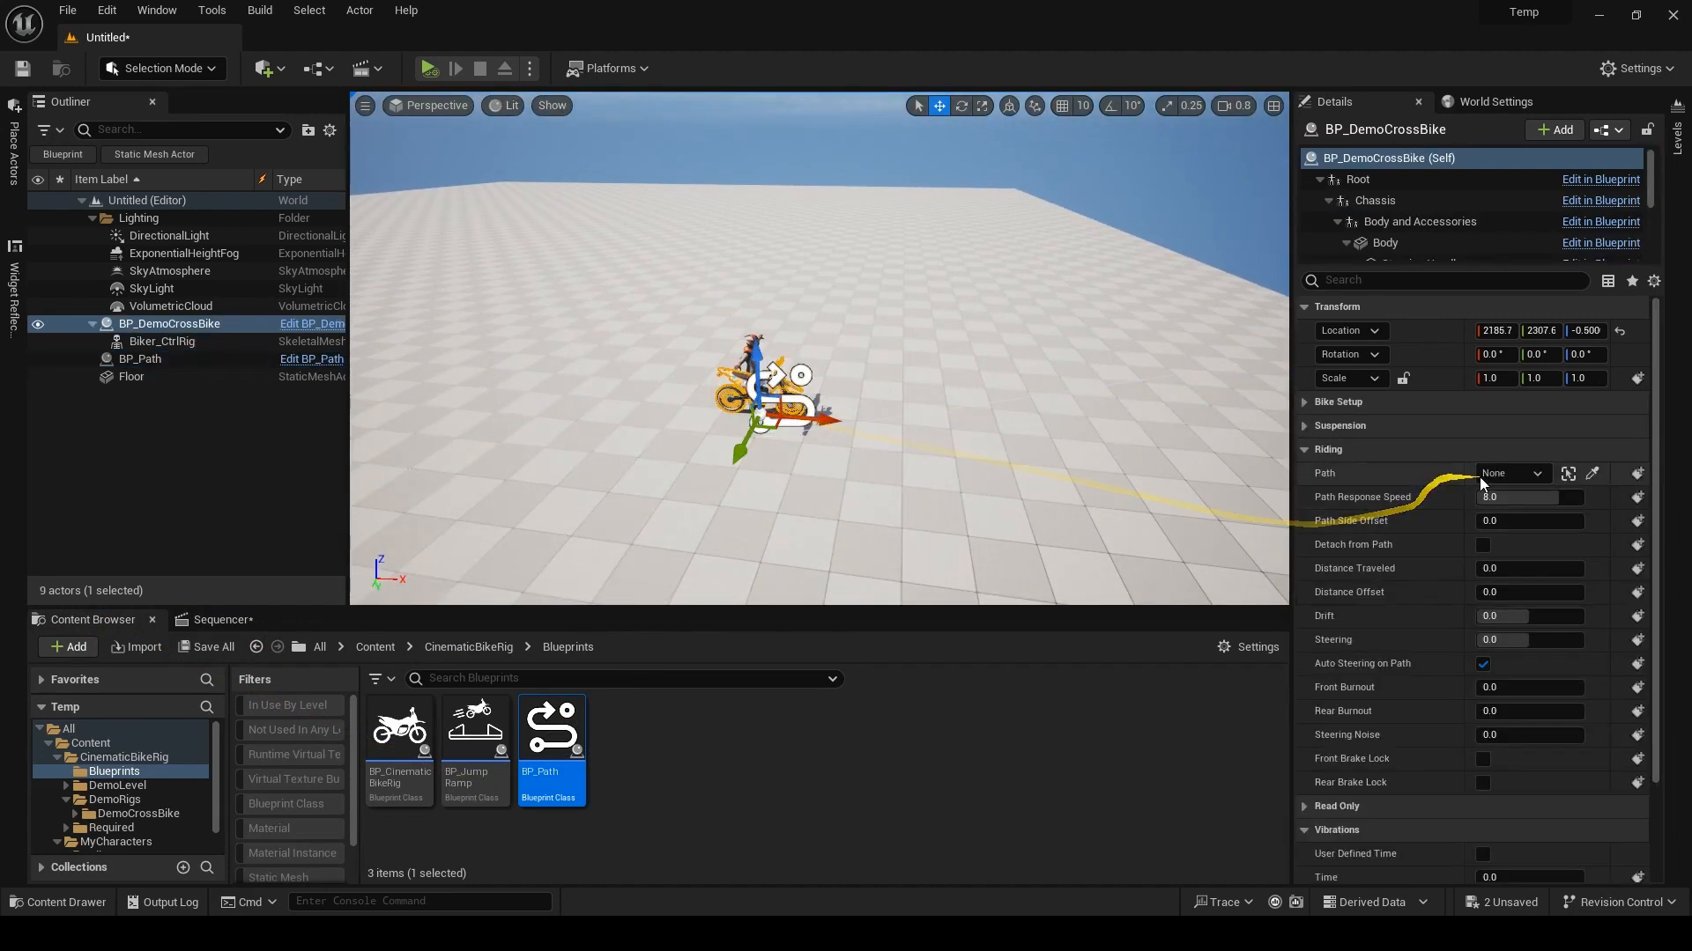
pyautogui.click(1502, 474)
pyautogui.click(1436, 687)
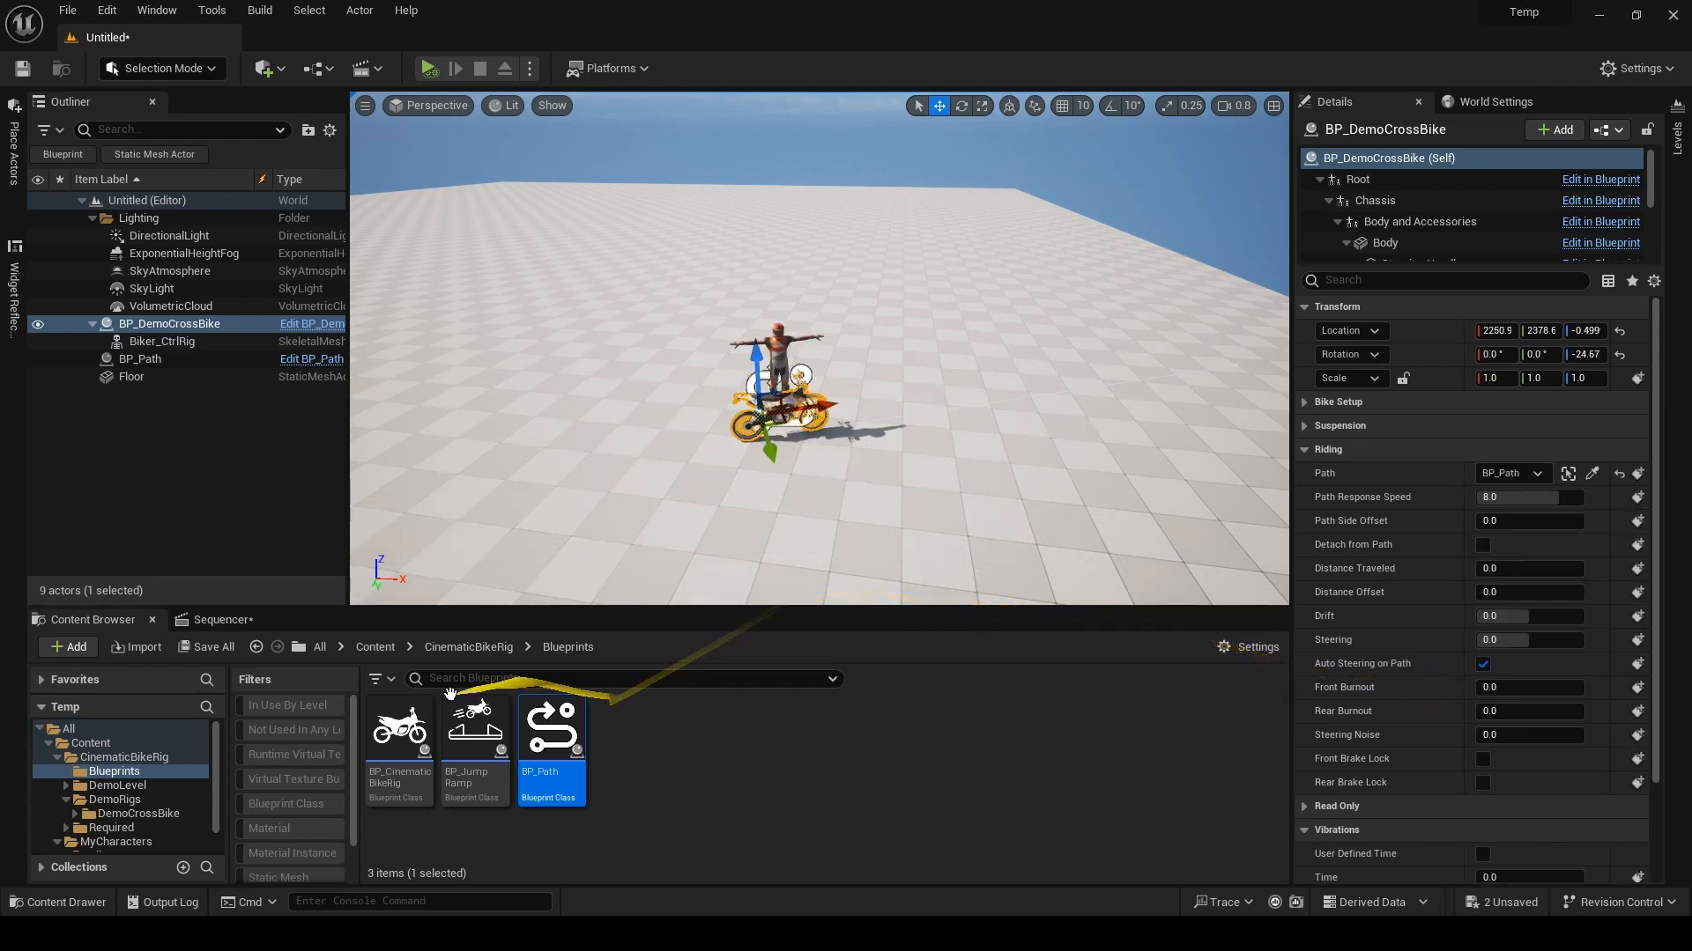
pyautogui.press('f')
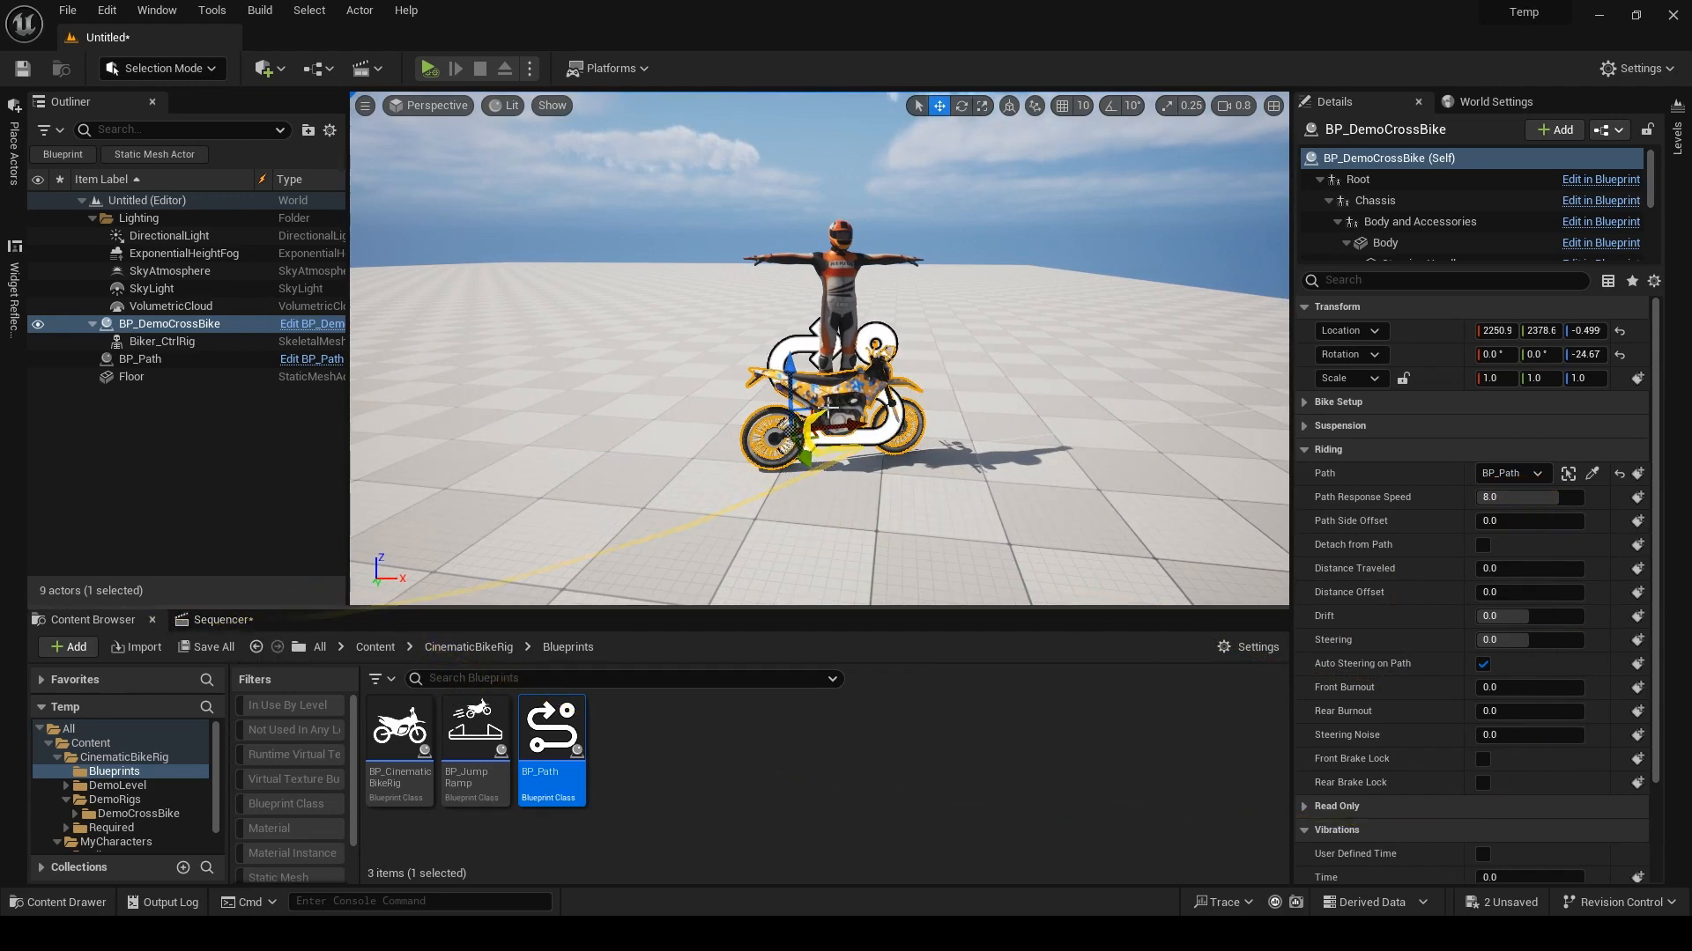
pyautogui.click(205, 624)
pyautogui.click(575, 677)
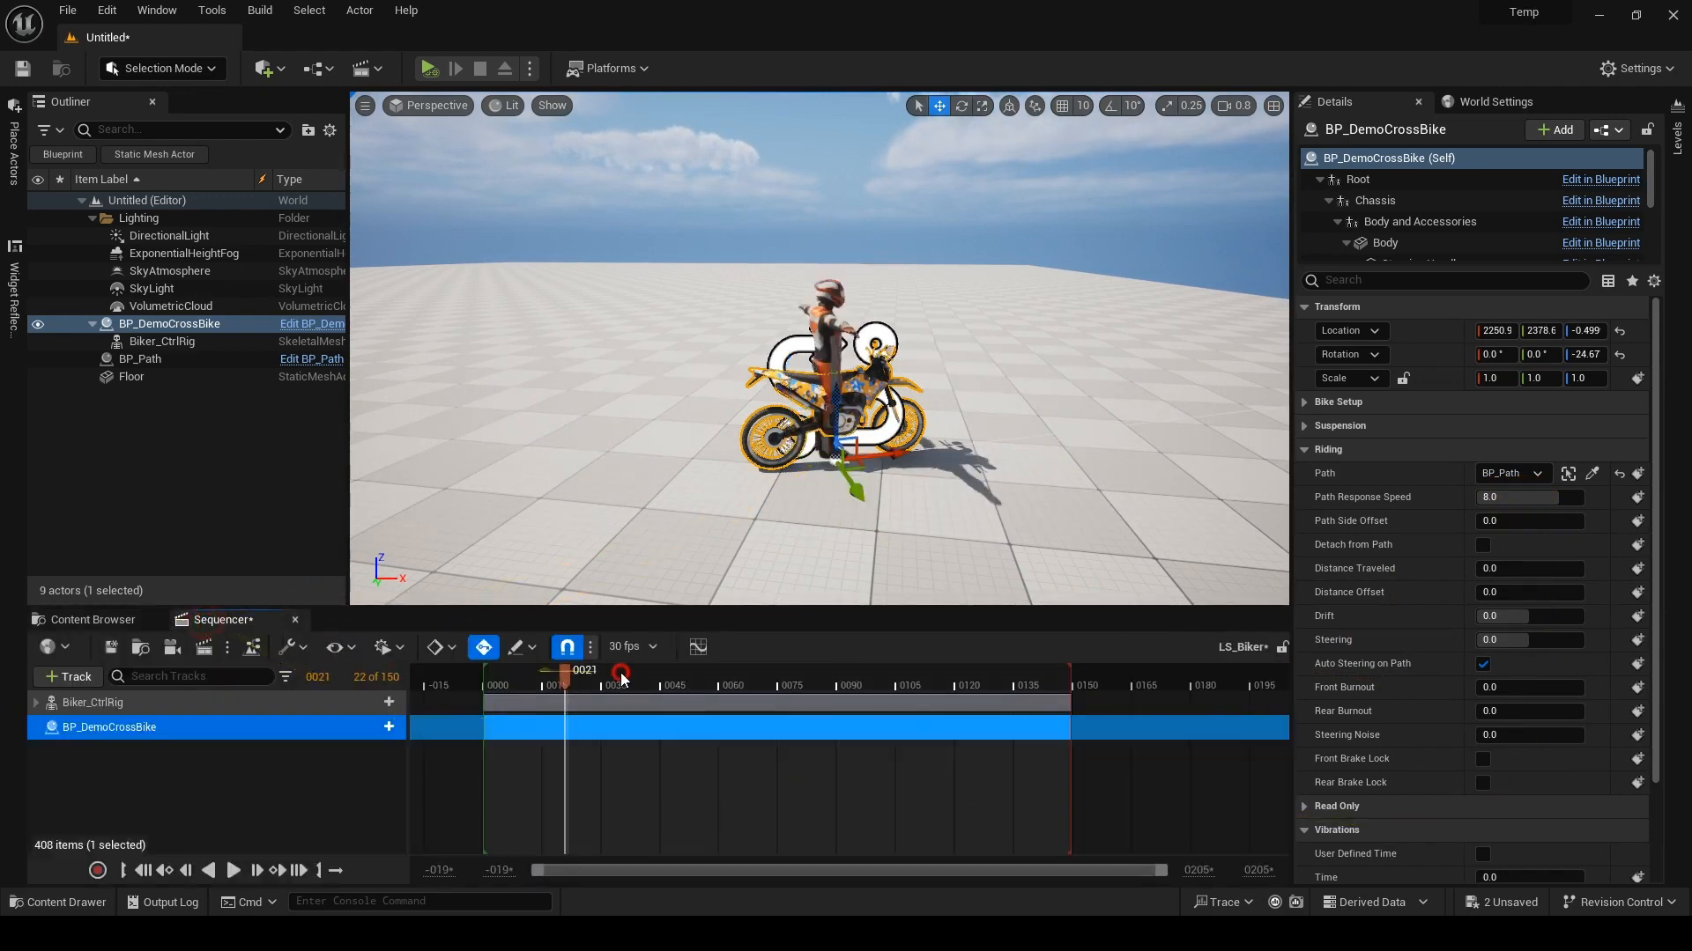
# Add a Distance Traveled track to BP_DemoCrossBike, keyed at frame 0 and at frame 150 with about 784.66.
pyautogui.click(389, 727)
pyautogui.click(484, 757)
pyautogui.press('Up')
pyautogui.click(388, 750)
pyautogui.press('Down')
pyautogui.moveTo(290, 752); pyautogui.dragTo(724, 764)
pyautogui.moveTo(740, 425); pyautogui.dragTo(769, 437, button='right')
pyautogui.press('s')
pyautogui.moveTo(1048, 677); pyautogui.dragTo(1075, 689)
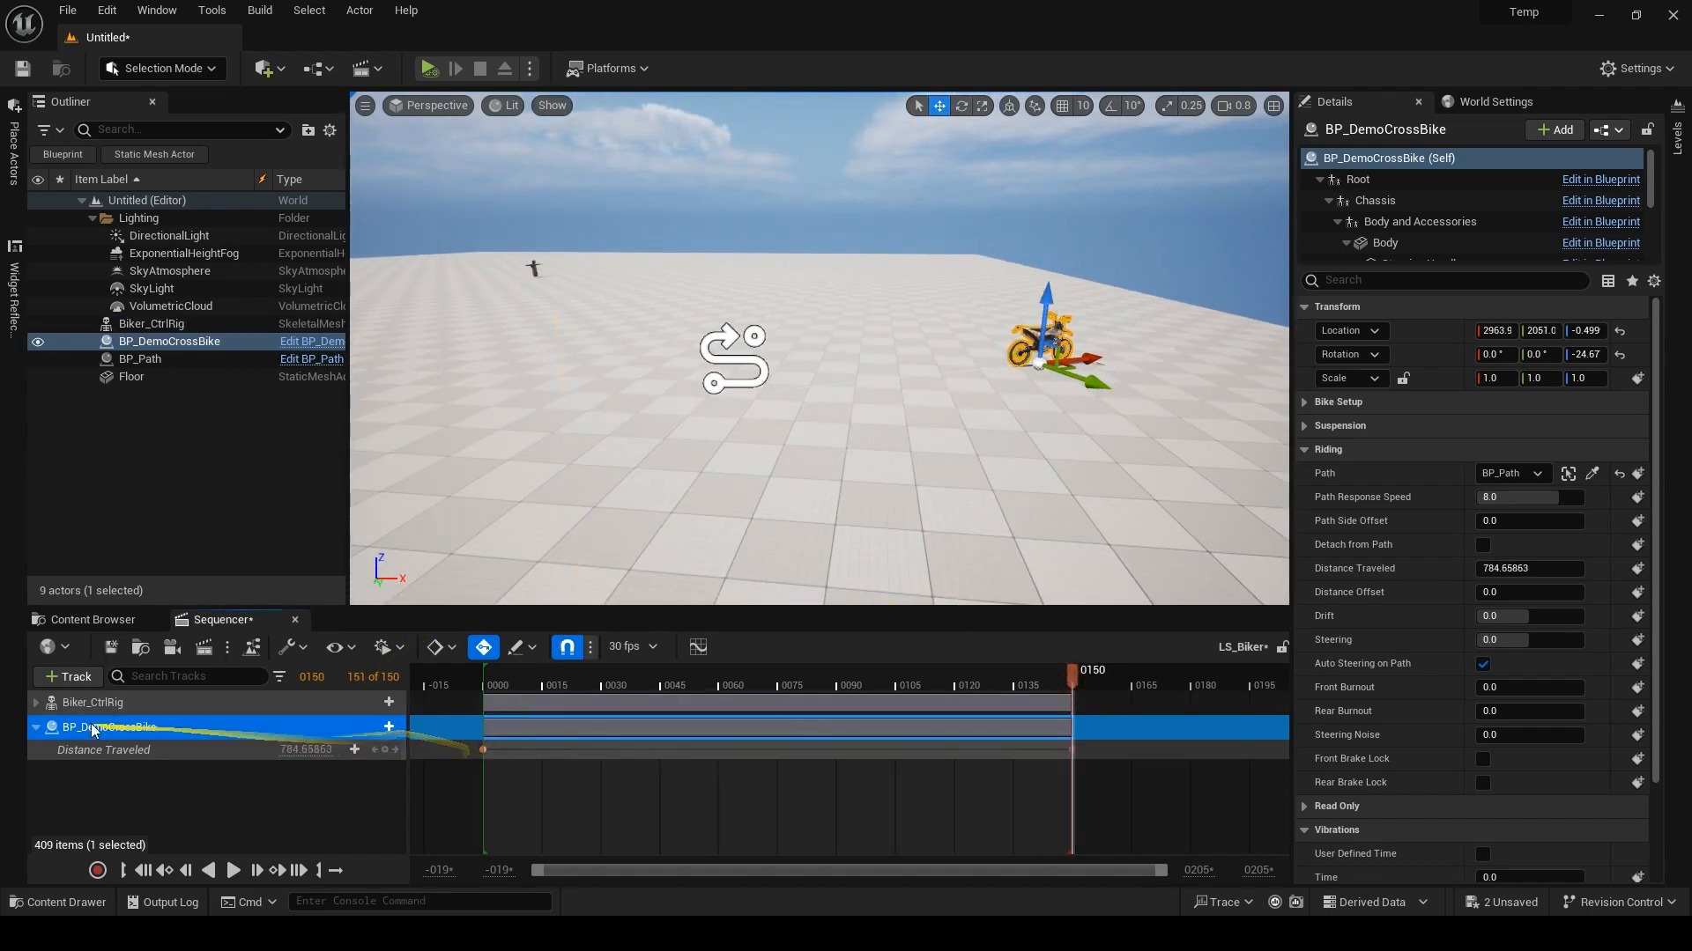
# Extend the biker's Attach section past both ends of the playback range and scrub to check the attachment.
pyautogui.click(36, 702)
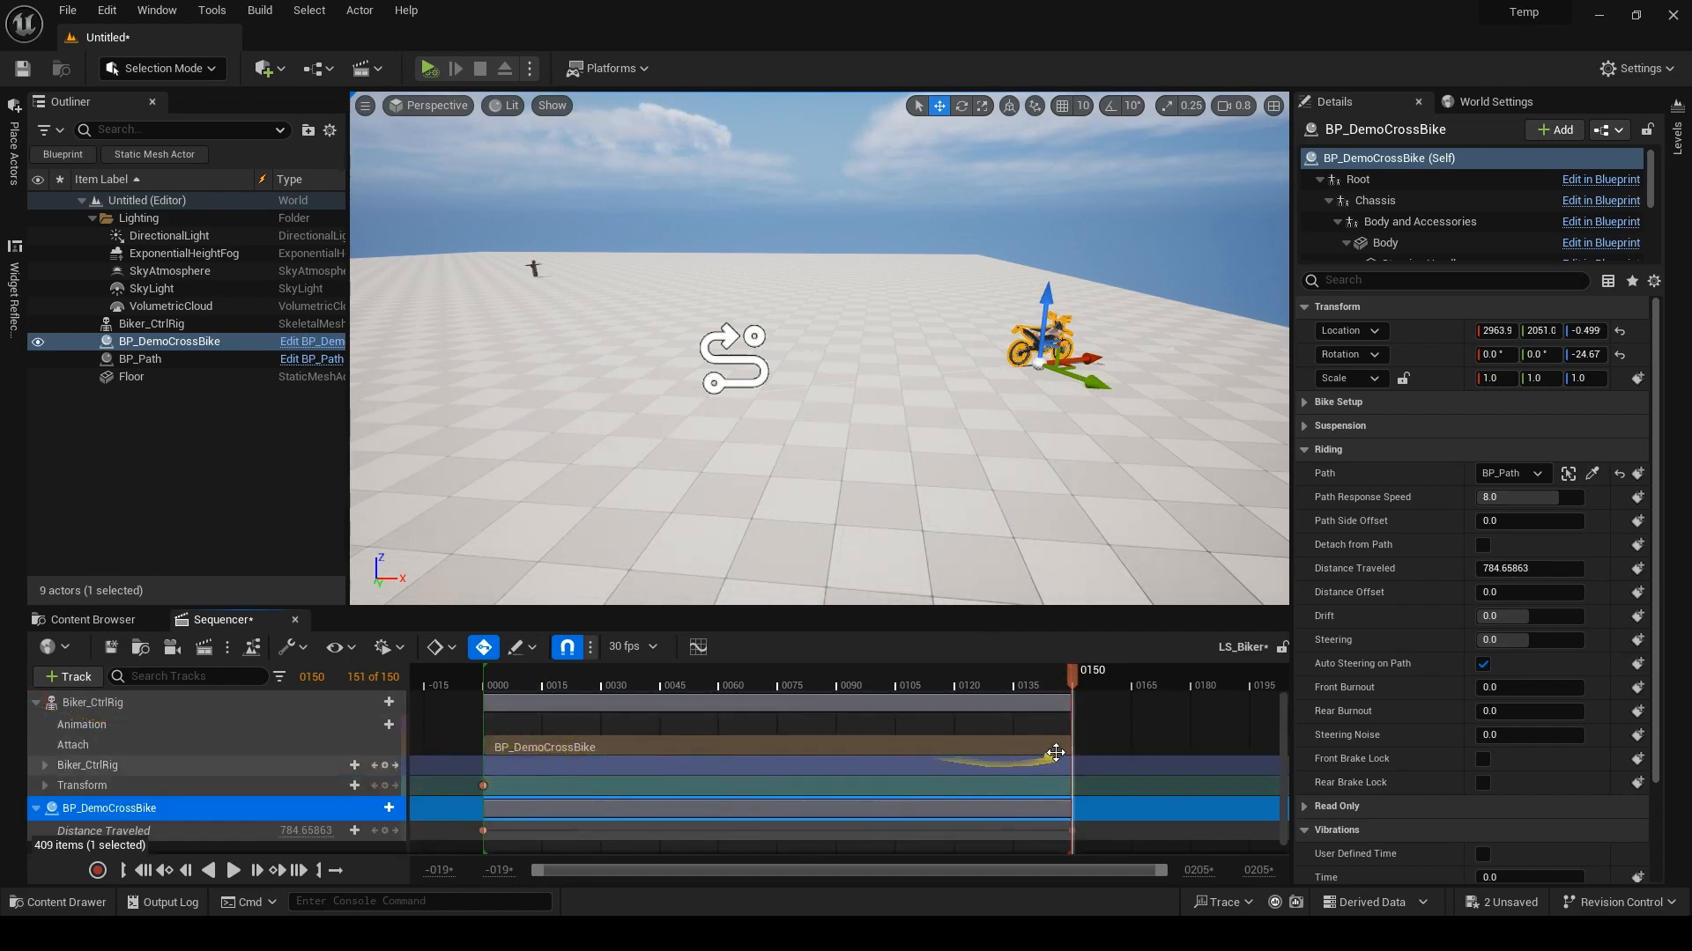
pyautogui.moveTo(1057, 750); pyautogui.dragTo(1170, 745)
pyautogui.moveTo(1046, 744); pyautogui.dragTo(458, 743)
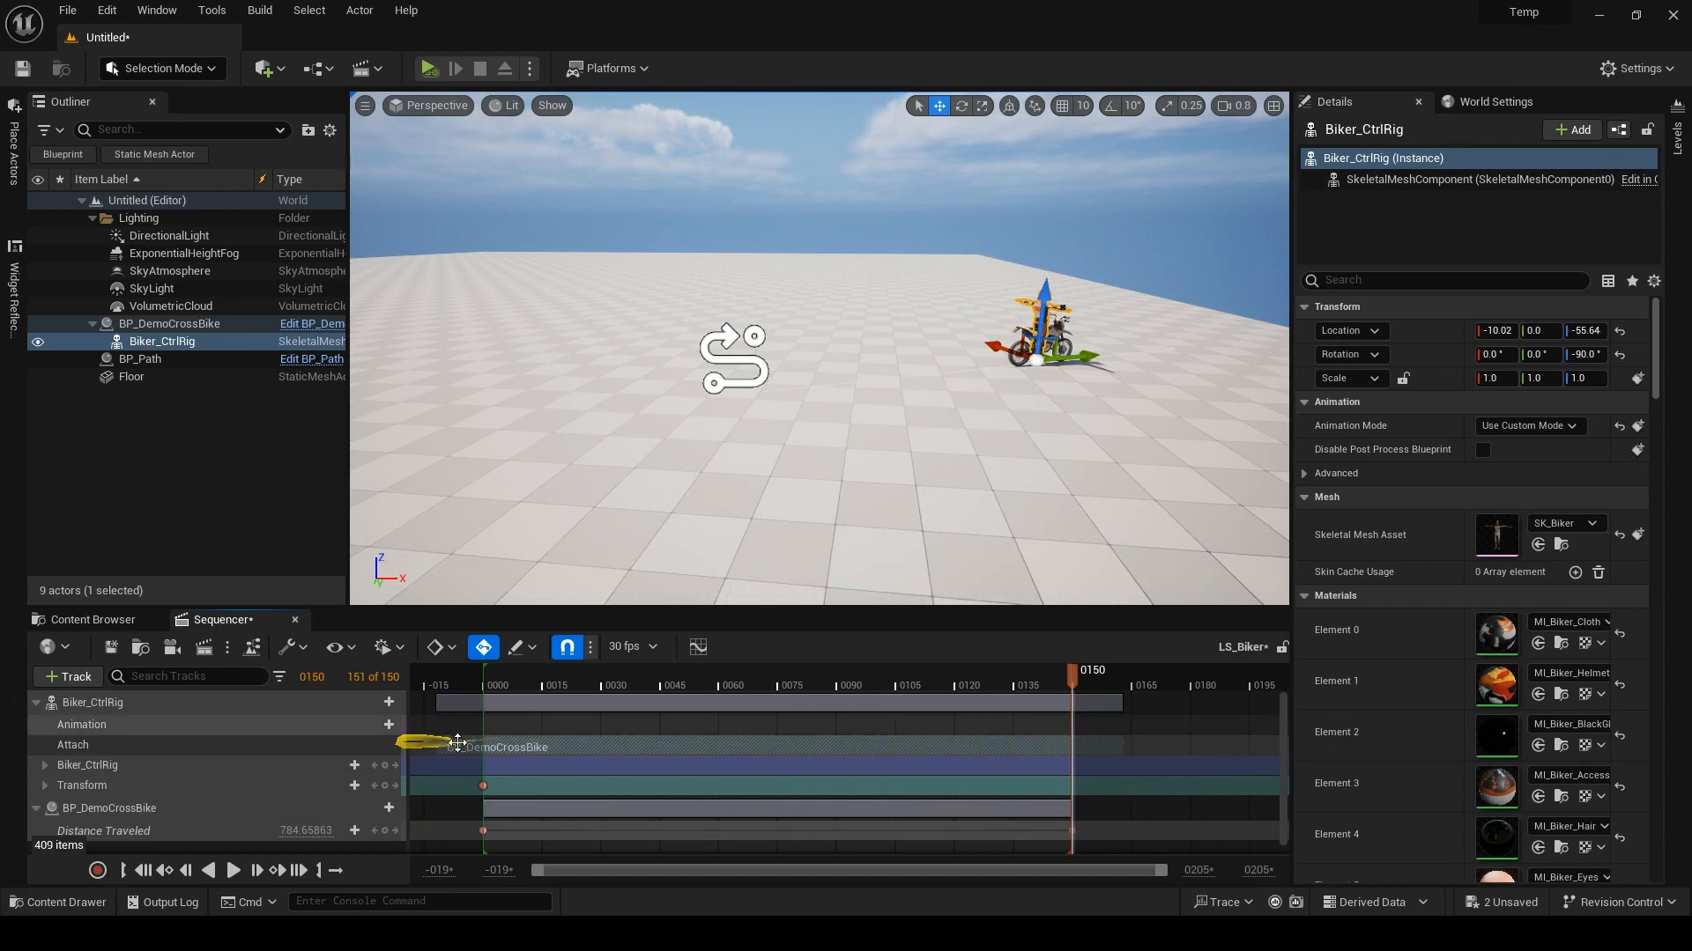
pyautogui.moveTo(1074, 673); pyautogui.dragTo(740, 724)
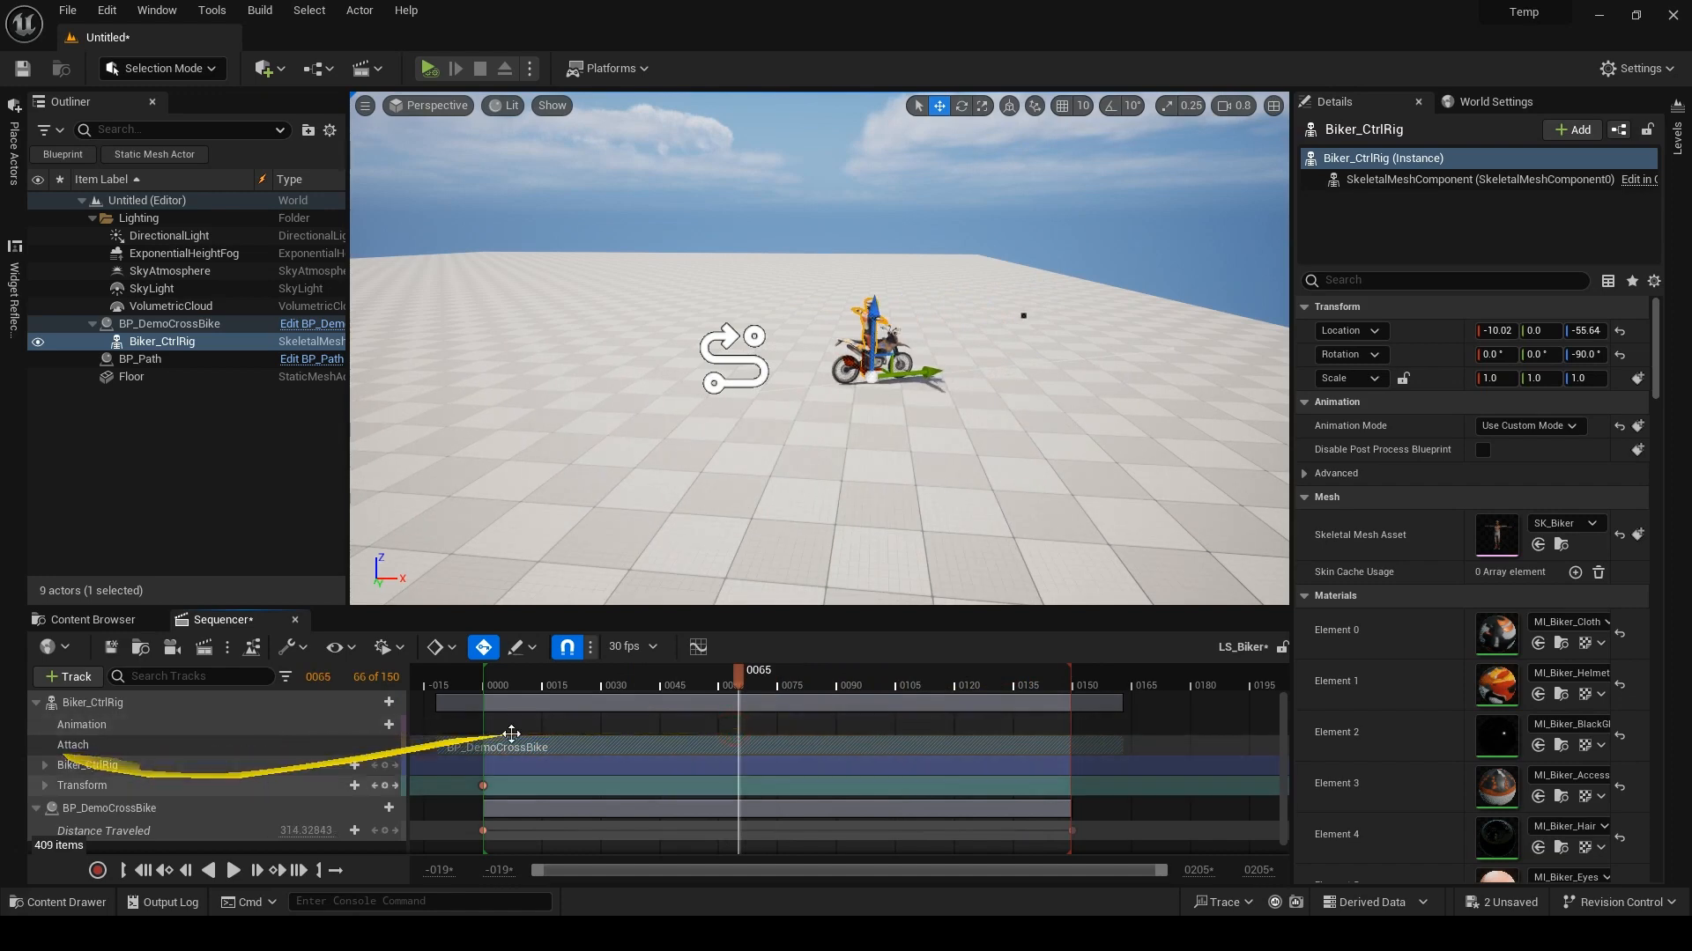
# Raise the bike's Distance Traveled at frame 0 to about 346.72 so it starts farther along the path.
pyautogui.press('w')
pyautogui.moveTo(895, 457)
pyautogui.mouseDown(button='right')
pyautogui.moveTo(825, 452)
pyautogui.moveTo(868, 450)
pyautogui.mouseUp(button='right')
pyautogui.scroll(-1, 836, 451)
pyautogui.click(36, 807)
pyautogui.click(483, 784)
pyautogui.press('f')
pyautogui.moveTo(721, 402); pyautogui.dragTo(710, 398, button='right')
pyautogui.press('w')
pyautogui.click(36, 807)
pyautogui.moveTo(308, 818); pyautogui.dragTo(651, 823)
pyautogui.moveTo(874, 373); pyautogui.dragTo(871, 362, button='right')
pyautogui.press('w')
pyautogui.press('s')
pyautogui.scroll(1, 499, 773)
pyautogui.click(36, 808)
# Switch the editor to Animation mode and bring the biker's rig controls into clear view.
pyautogui.click(187, 68)
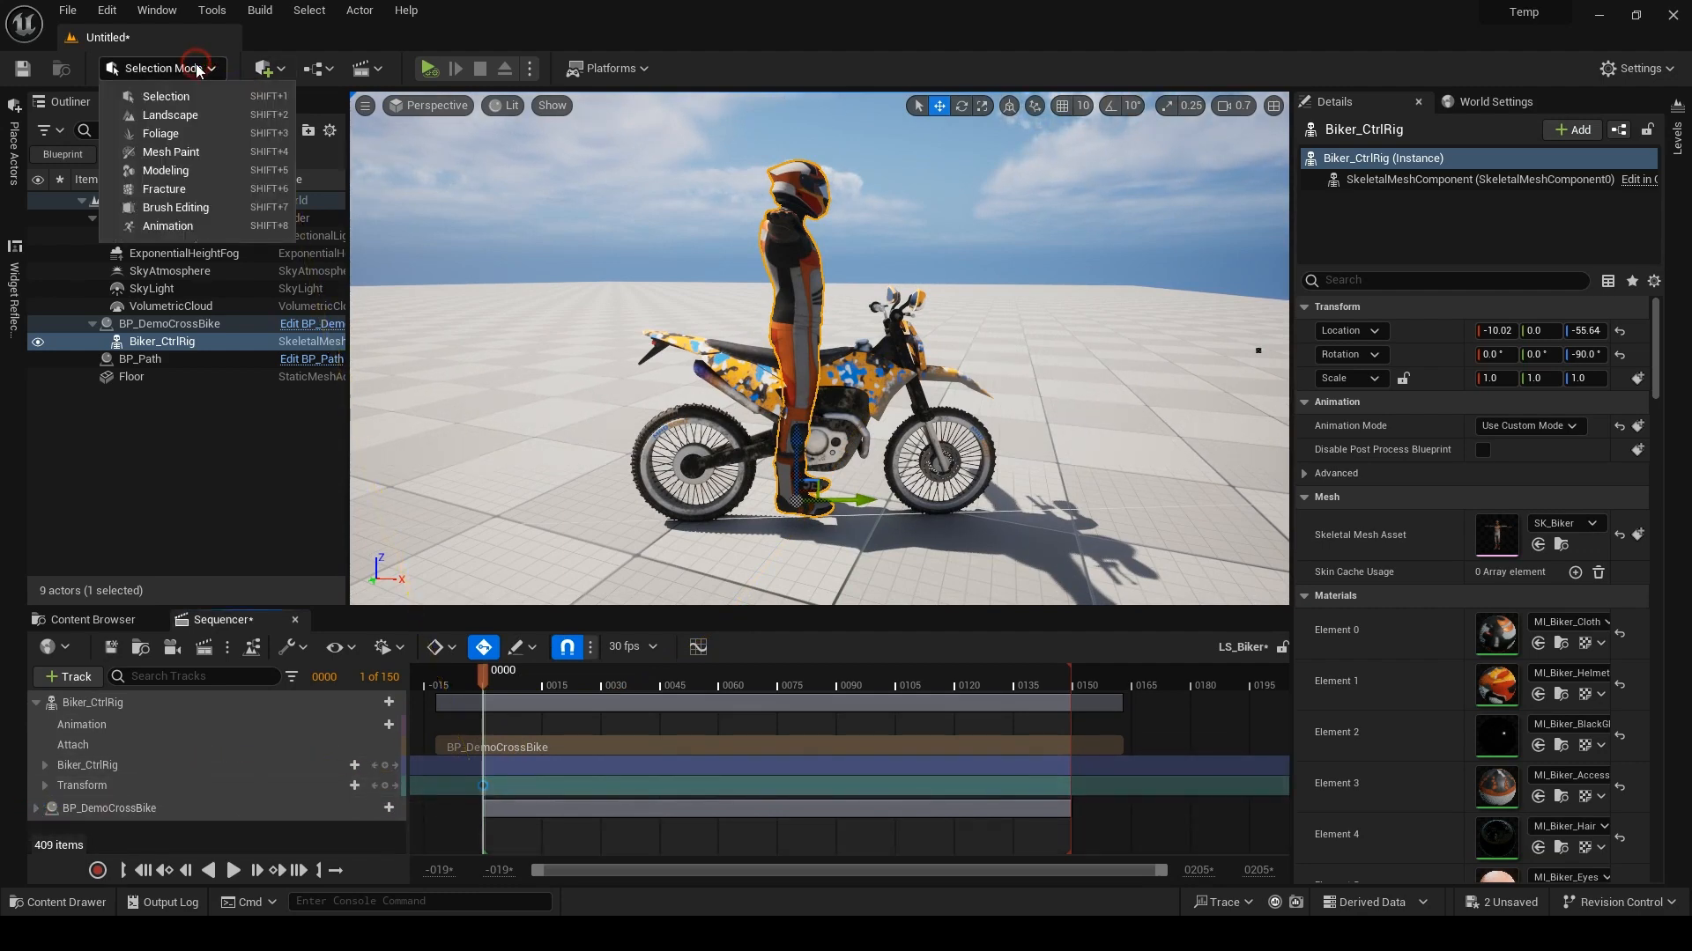
pyautogui.click(214, 227)
pyautogui.moveTo(755, 426); pyautogui.dragTo(649, 449, button='right')
pyautogui.press('w')
pyautogui.press('d')
pyautogui.scroll(-9, 788, 488)
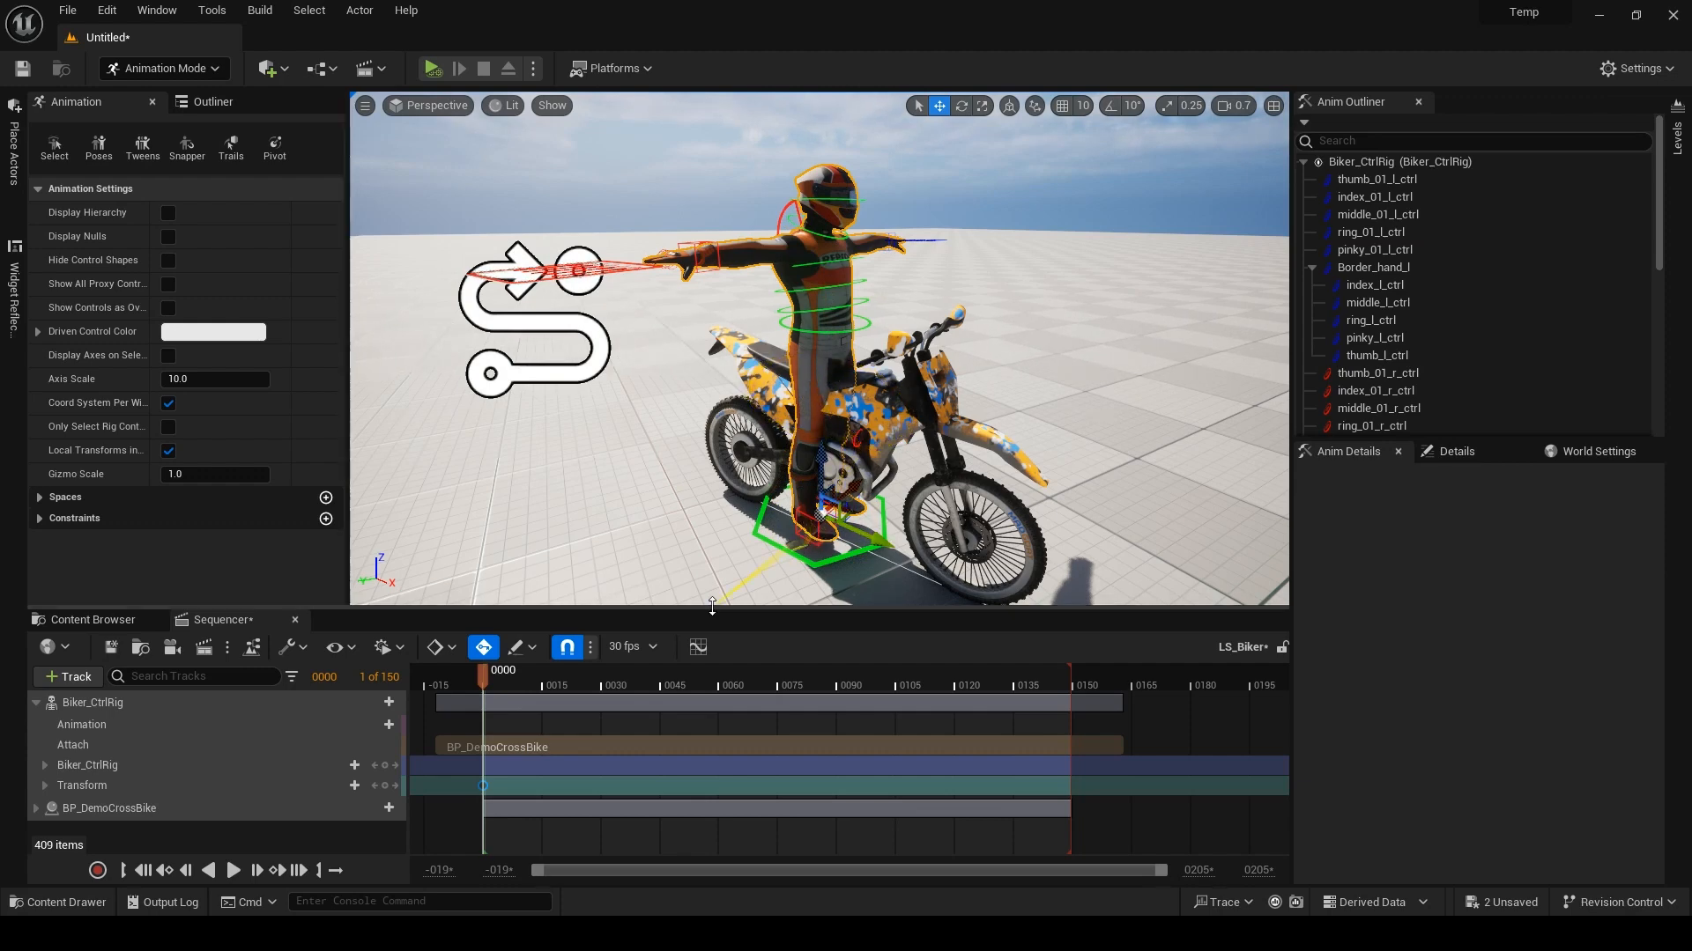
pyautogui.keyDown('alt'); pyautogui.moveTo(782, 498); pyautogui.dragTo(784, 414); pyautogui.keyUp('alt')
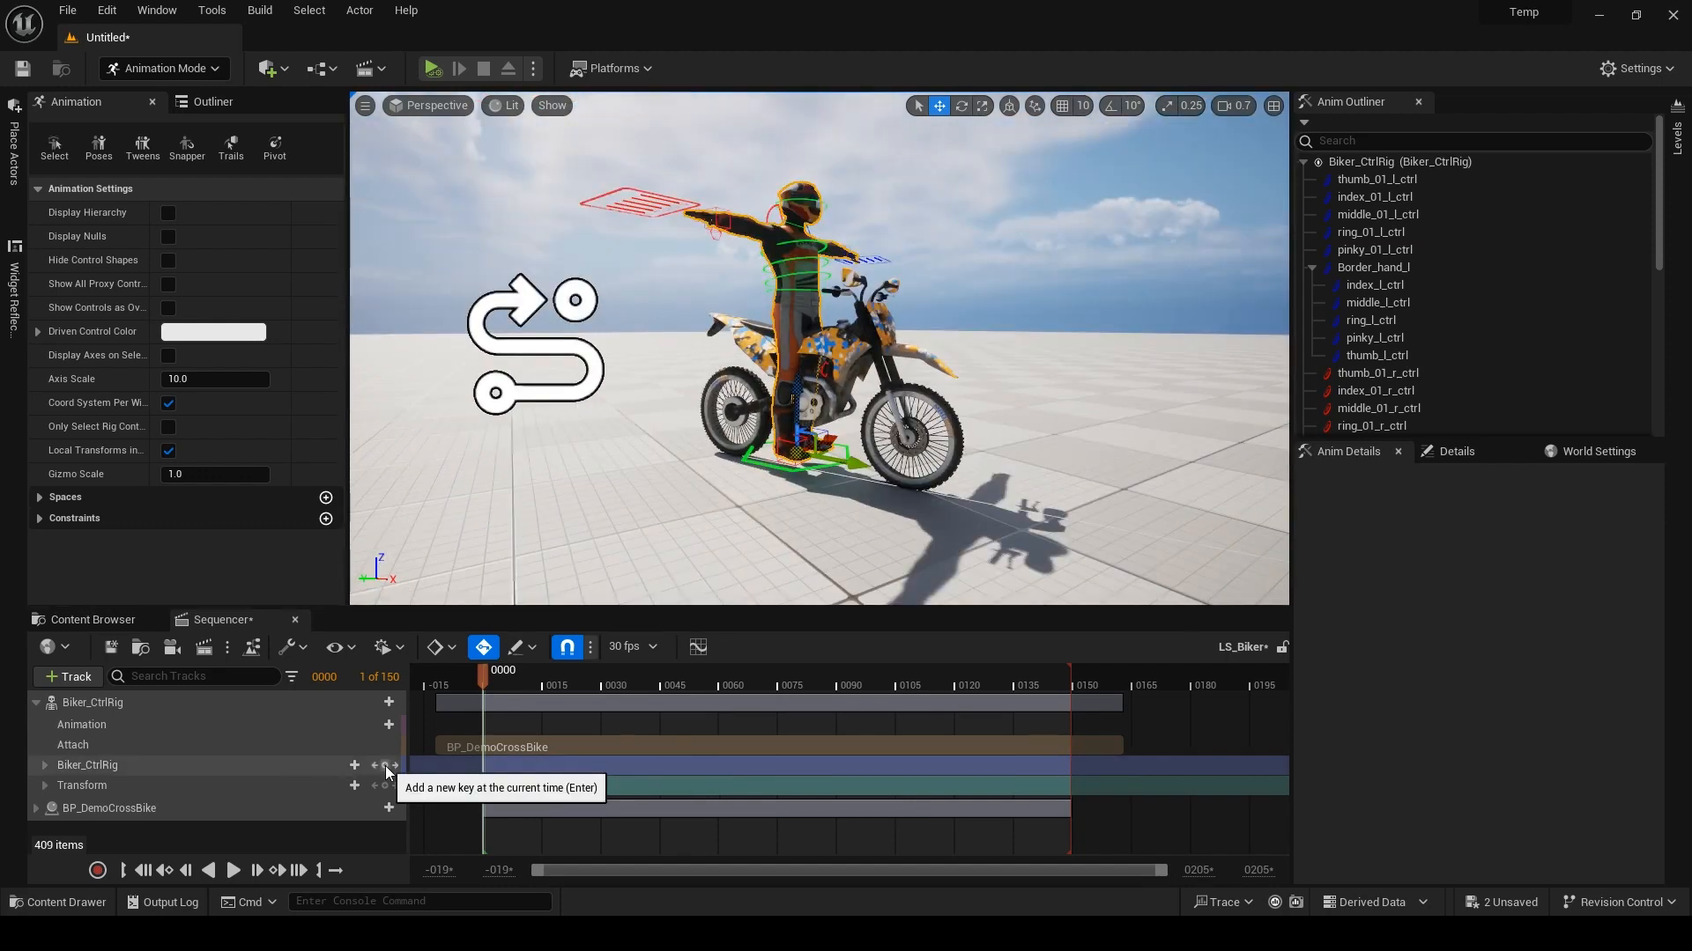
# Key all Biker_CtrlRig controls at frame 0 and expand the track to check the individual control keys.
pyautogui.click(386, 767)
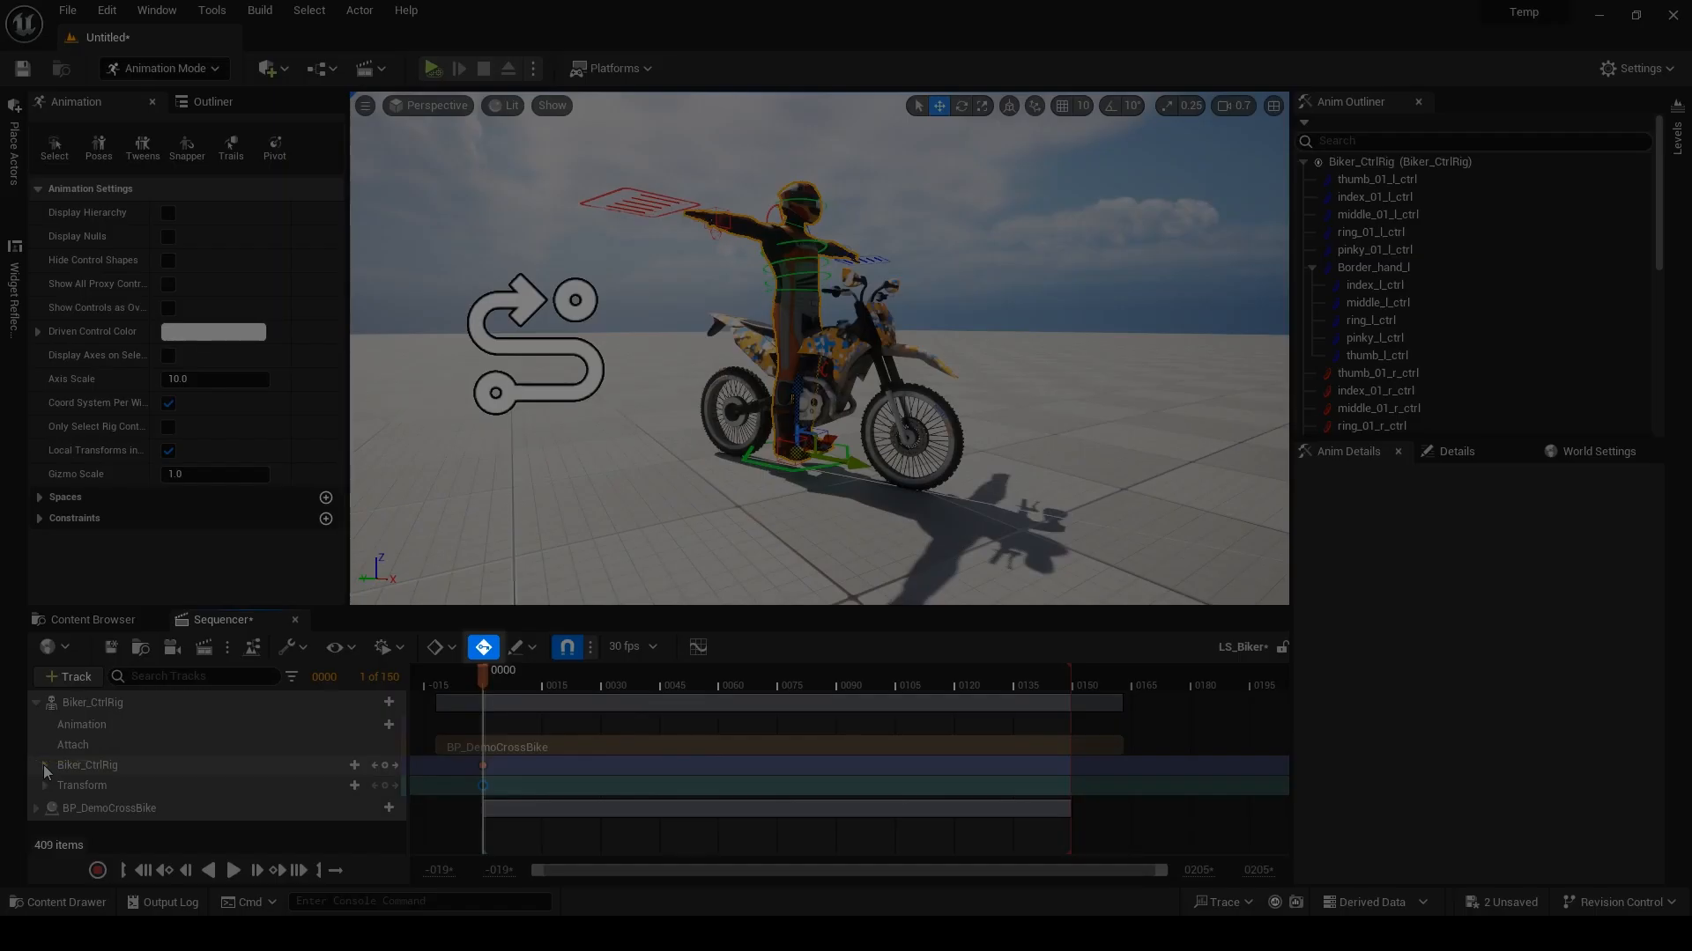
pyautogui.click(41, 765)
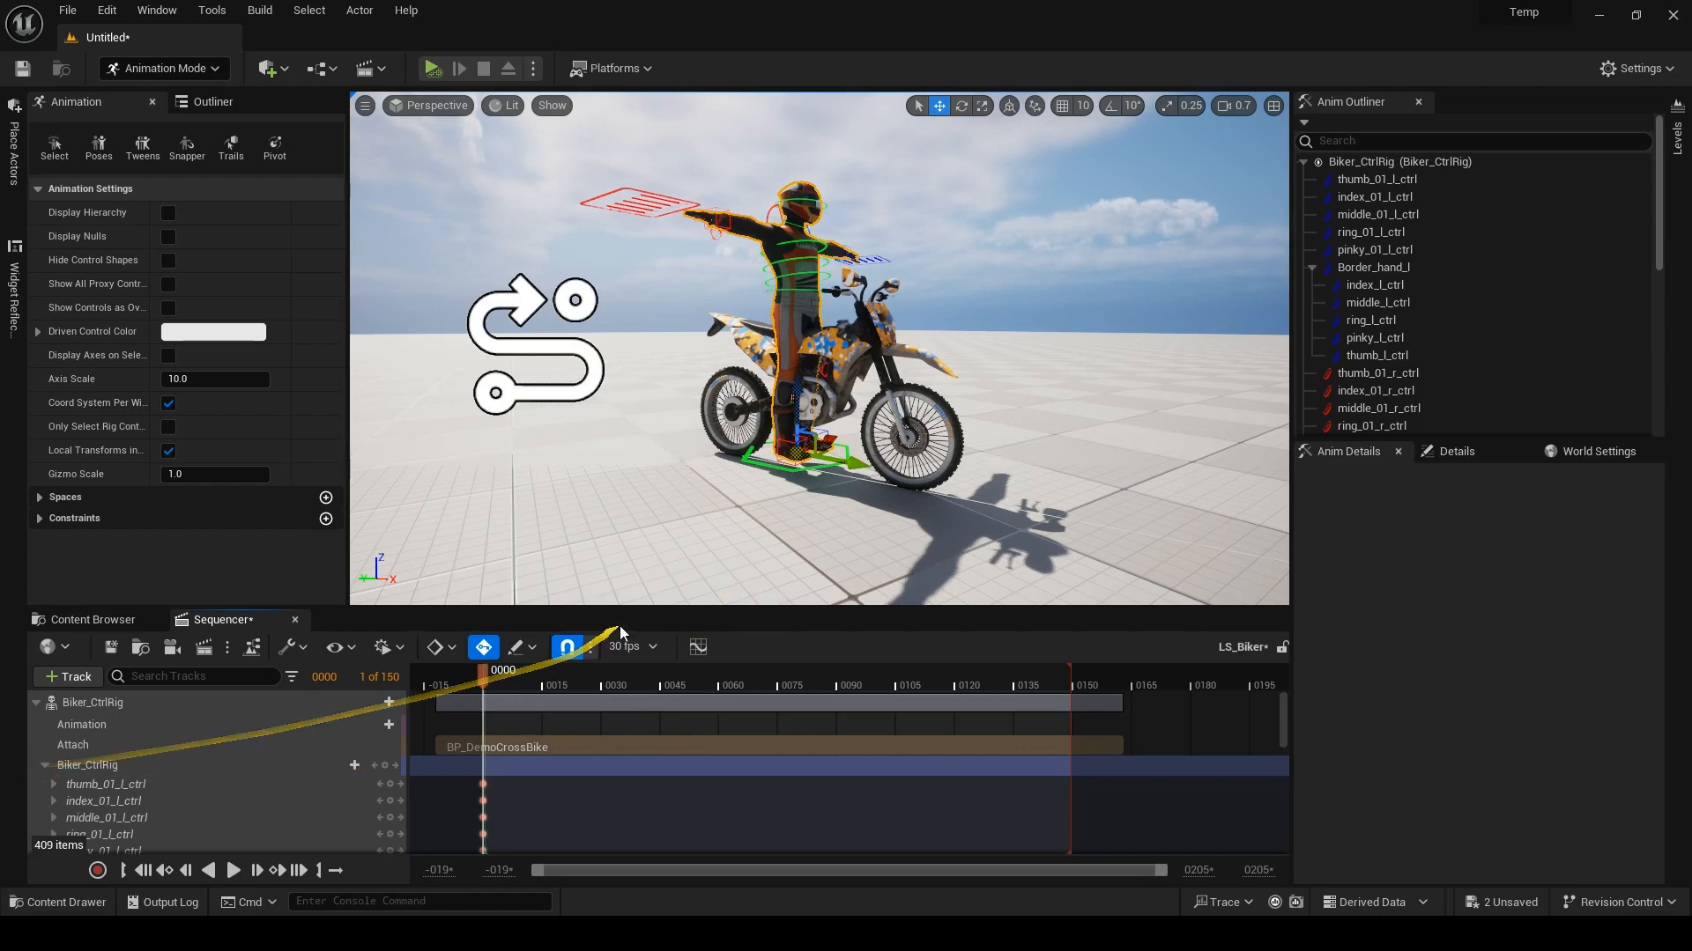
pyautogui.moveTo(617, 613); pyautogui.dragTo(617, 405)
pyautogui.scroll(-6, 291, 696)
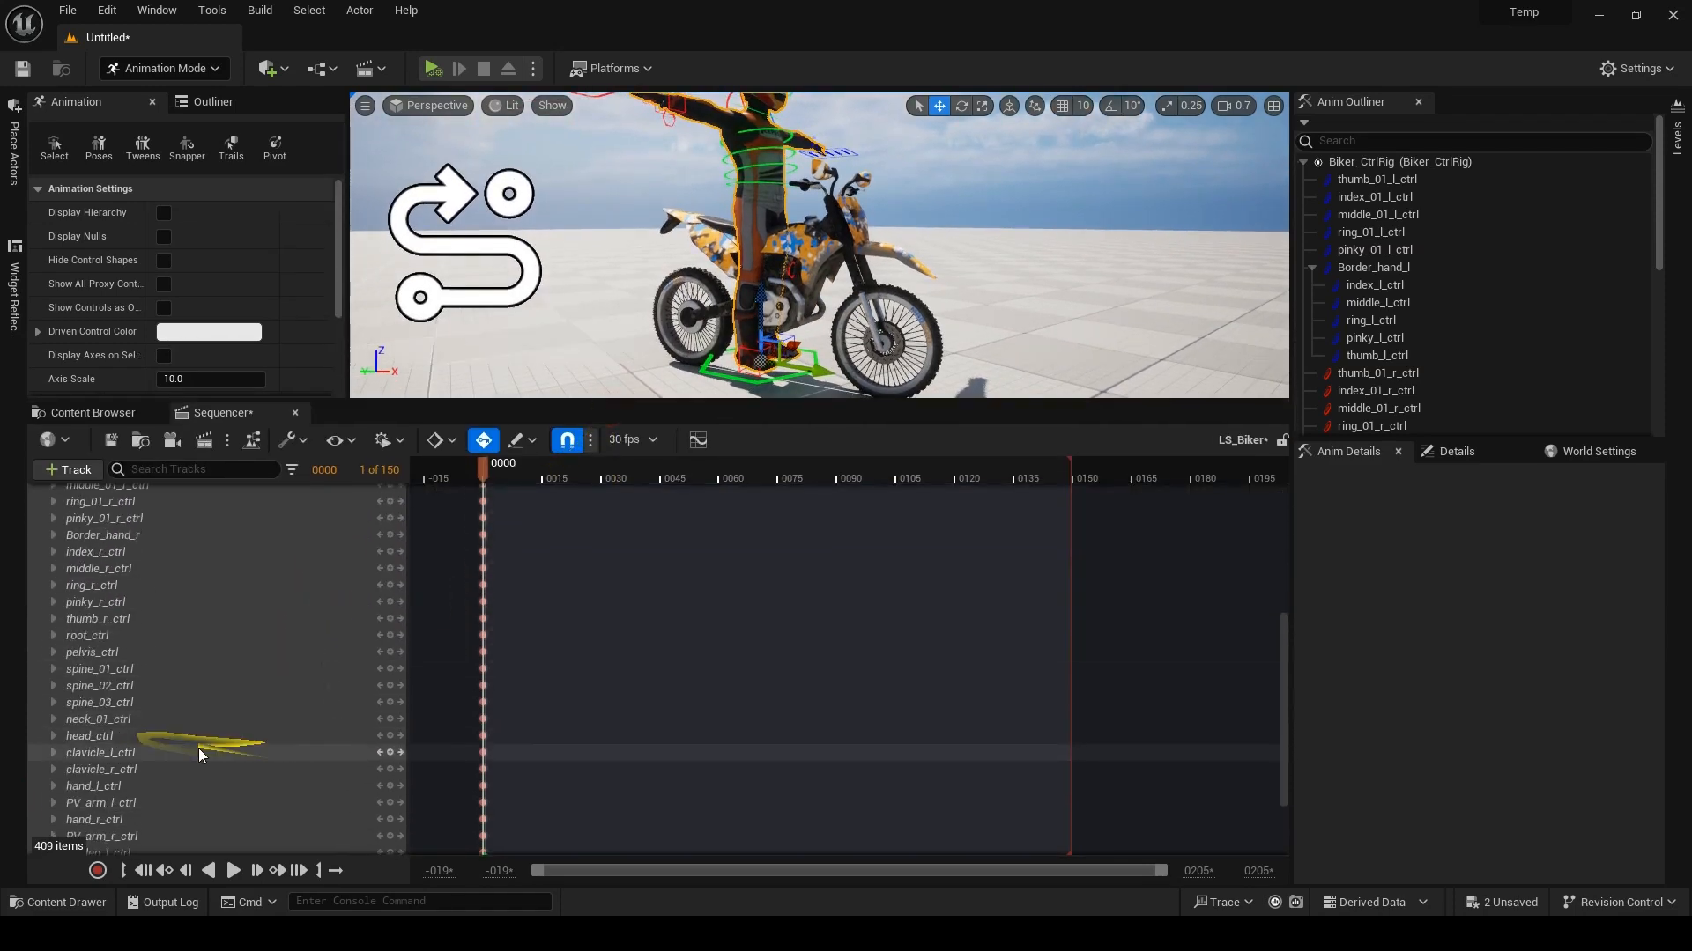
pyautogui.scroll(6, 237, 731)
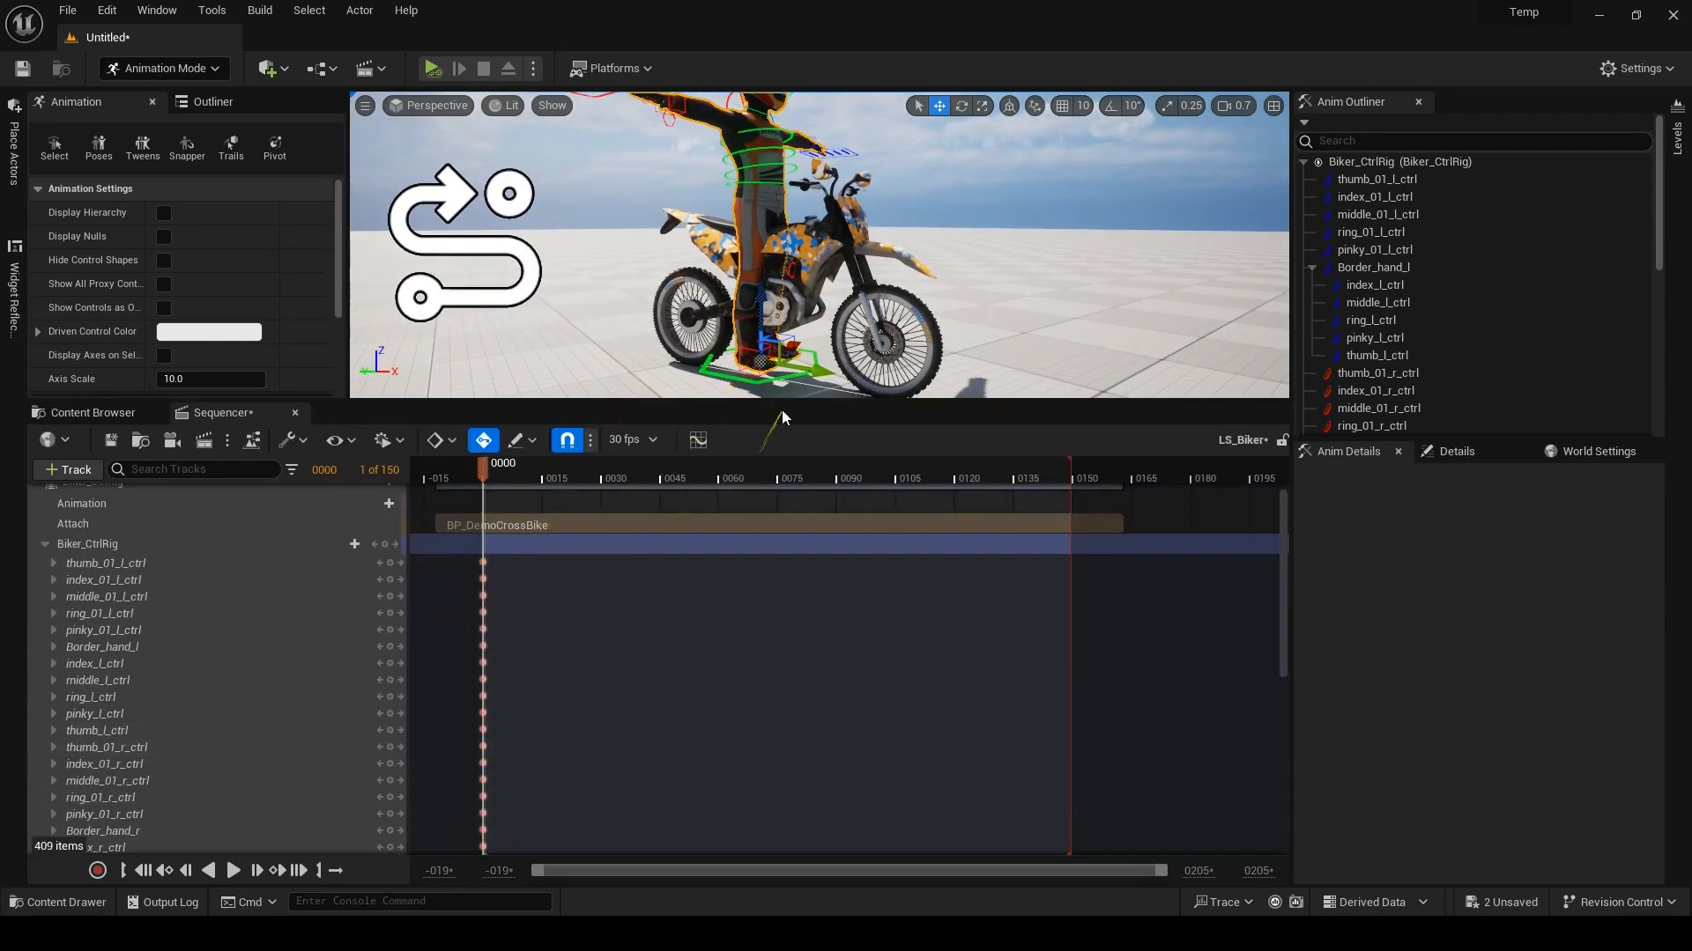
pyautogui.moveTo(783, 418); pyautogui.dragTo(783, 487)
# Raise the biker's right foot control, foot_r_ctrl, in world space onto the bike's right footpeg.
pyautogui.keyDown('alt'); pyautogui.moveTo(834, 295); pyautogui.dragTo(733, 334); pyautogui.keyUp('alt')
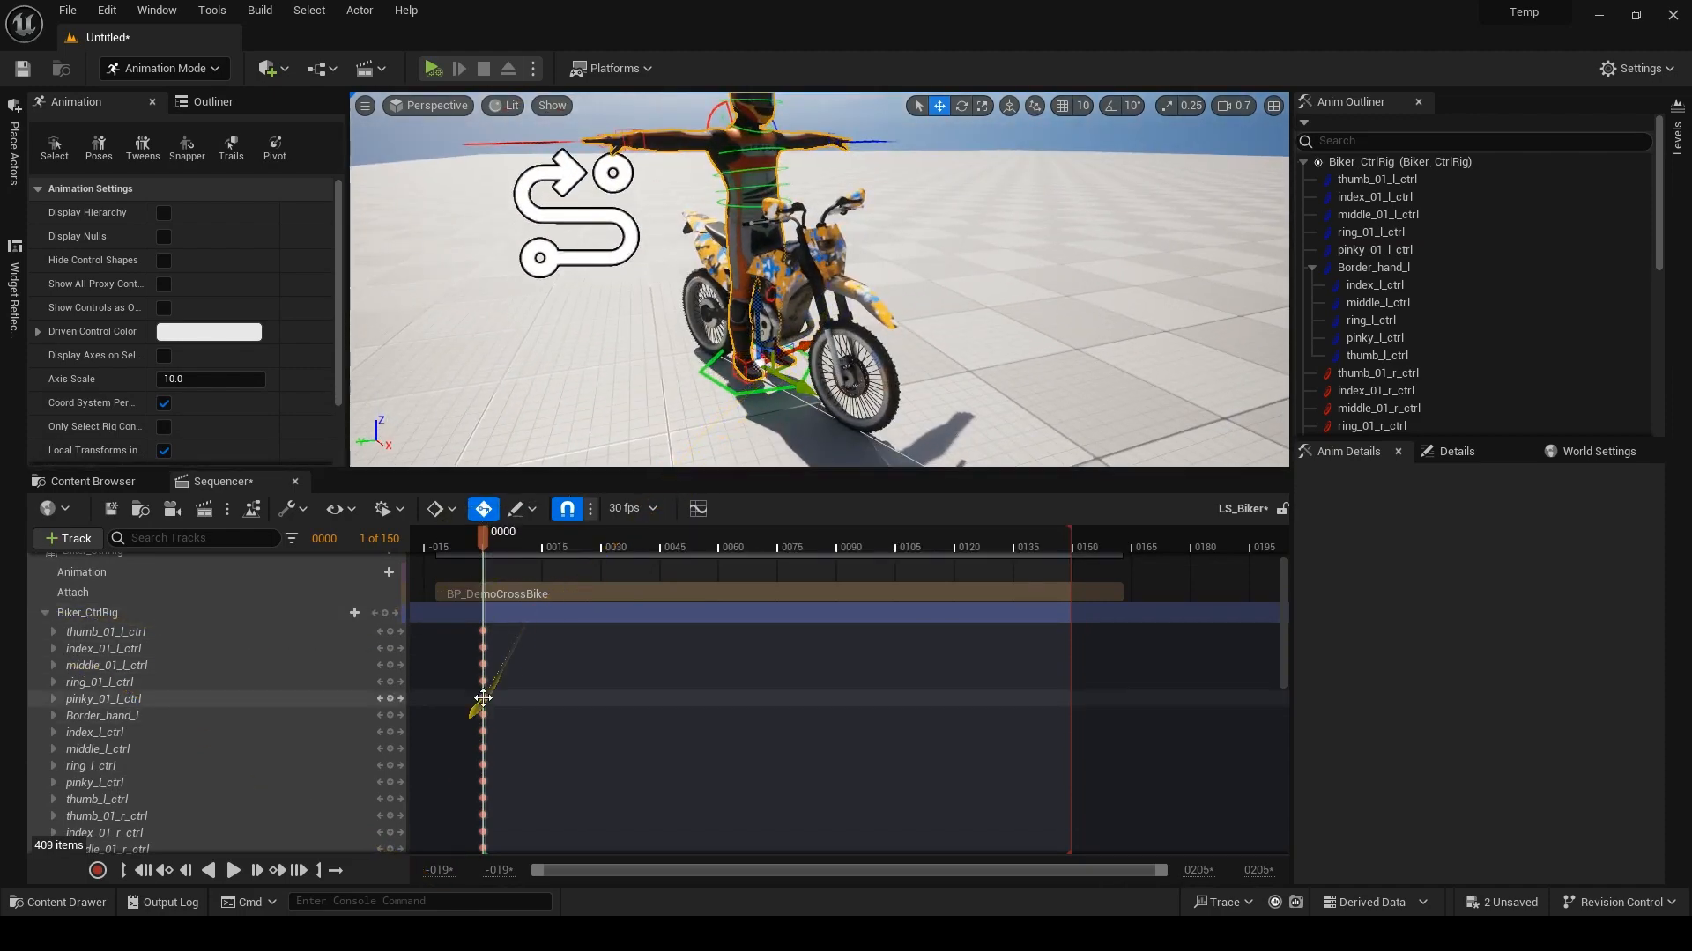
pyautogui.press('w')
pyautogui.scroll(-5, 721, 386)
pyautogui.moveTo(737, 399); pyautogui.dragTo(726, 379, button='right')
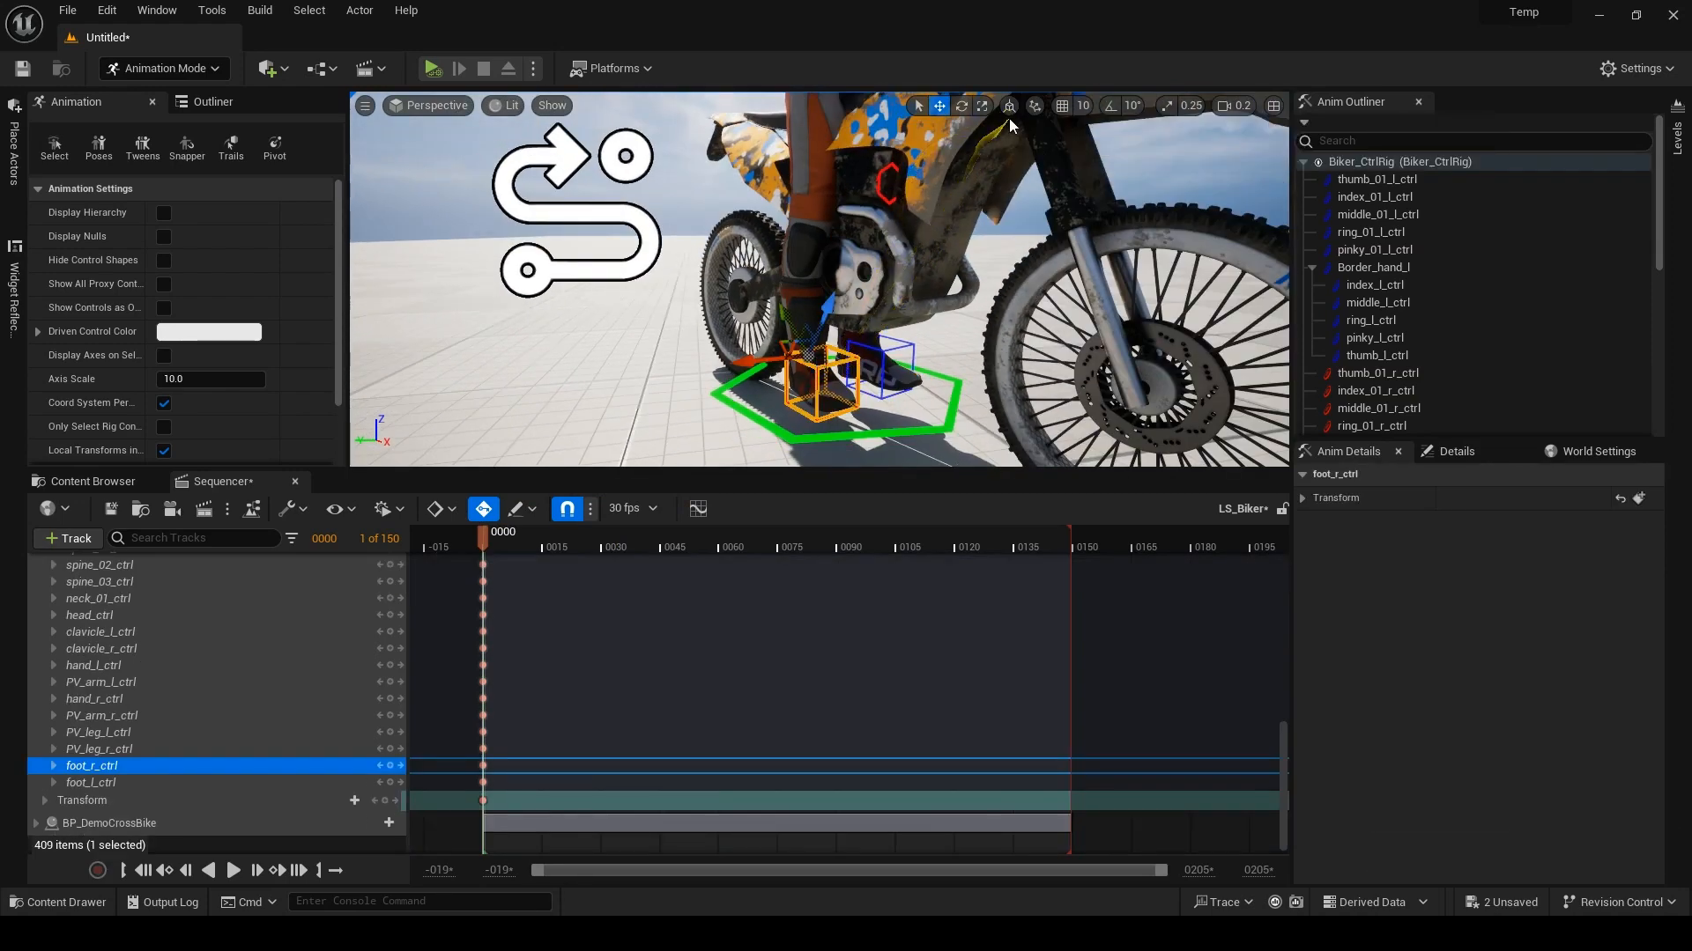
pyautogui.click(1009, 107)
pyautogui.moveTo(807, 352); pyautogui.dragTo(754, 250)
pyautogui.moveTo(817, 368); pyautogui.dragTo(793, 381, button='right')
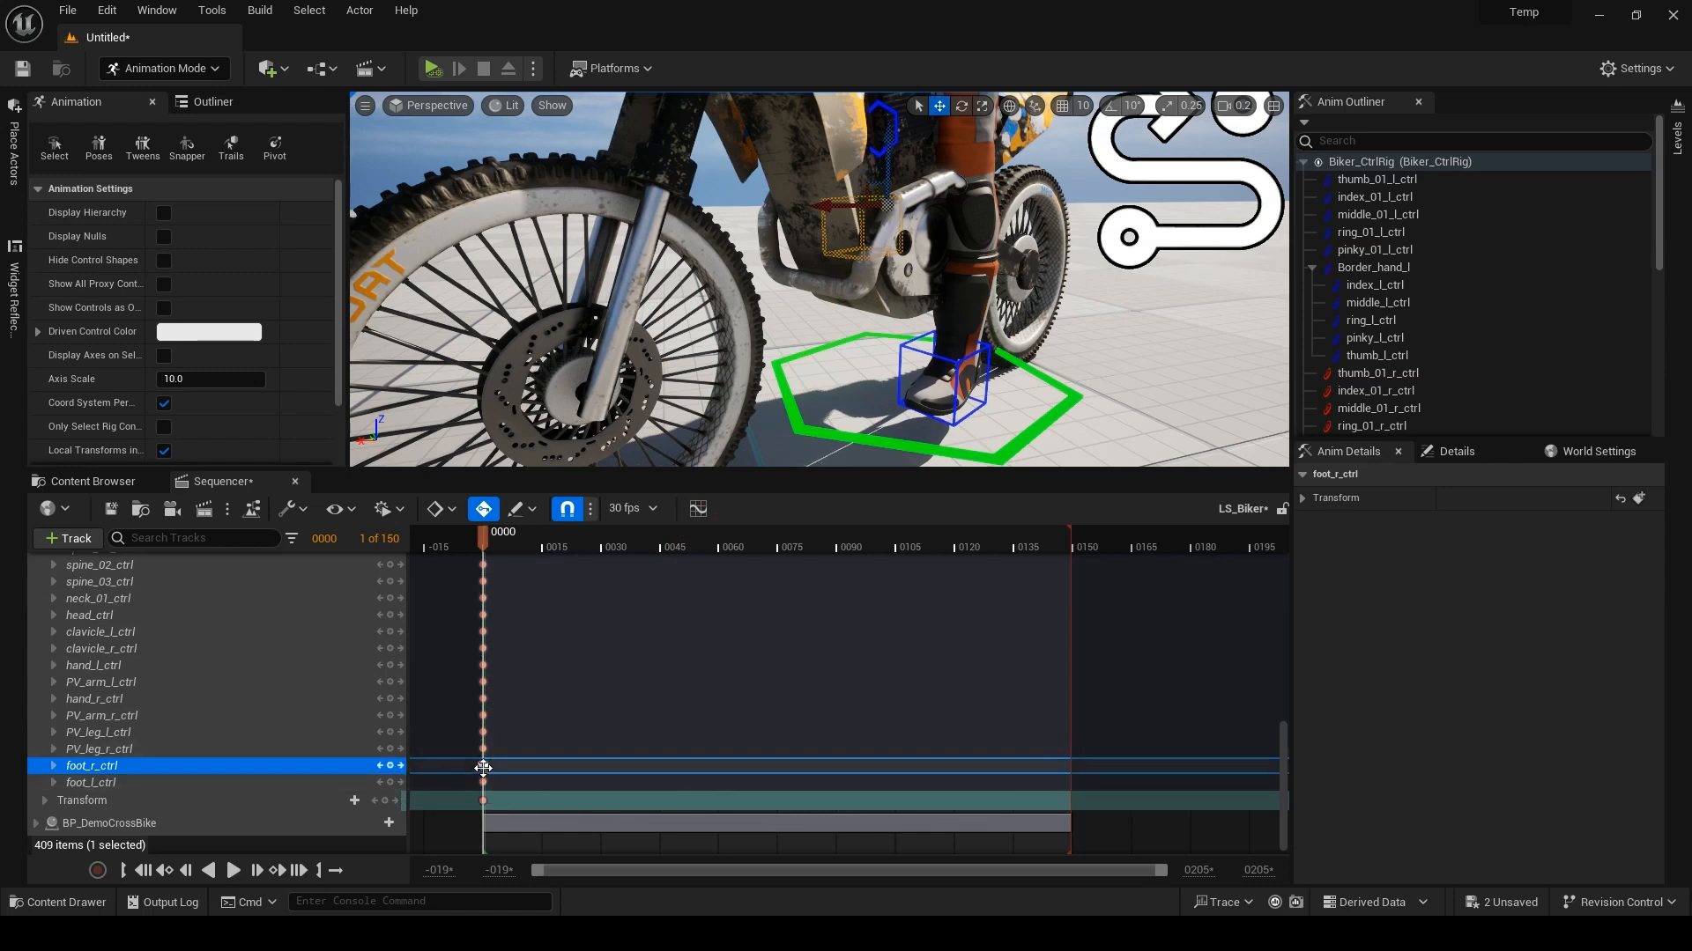
# Raise the biker's left foot control, foot_l_ctrl, onto the bike's left footpeg.
pyautogui.click(939, 356)
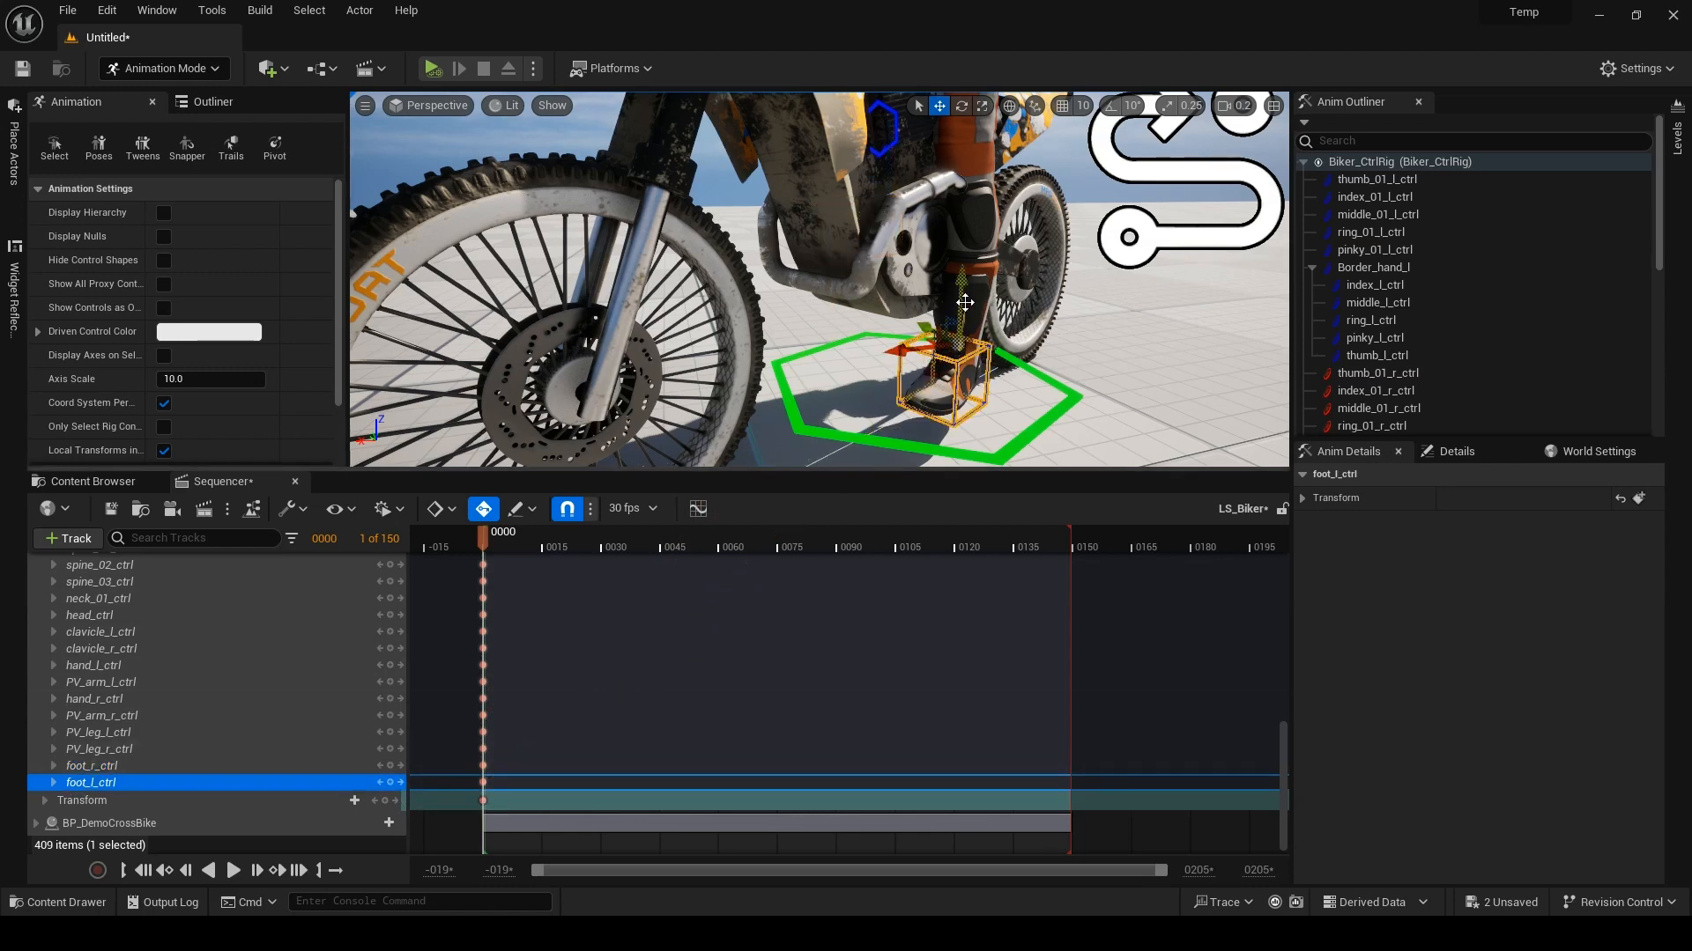
pyautogui.moveTo(962, 297); pyautogui.dragTo(961, 143)
pyautogui.keyDown('alt'); pyautogui.moveTo(585, 291); pyautogui.dragTo(585, 378); pyautogui.keyUp('alt')
pyautogui.moveTo(981, 188); pyautogui.dragTo(999, 196)
pyautogui.keyDown('alt'); pyautogui.moveTo(999, 196); pyautogui.dragTo(982, 119); pyautogui.keyUp('alt')
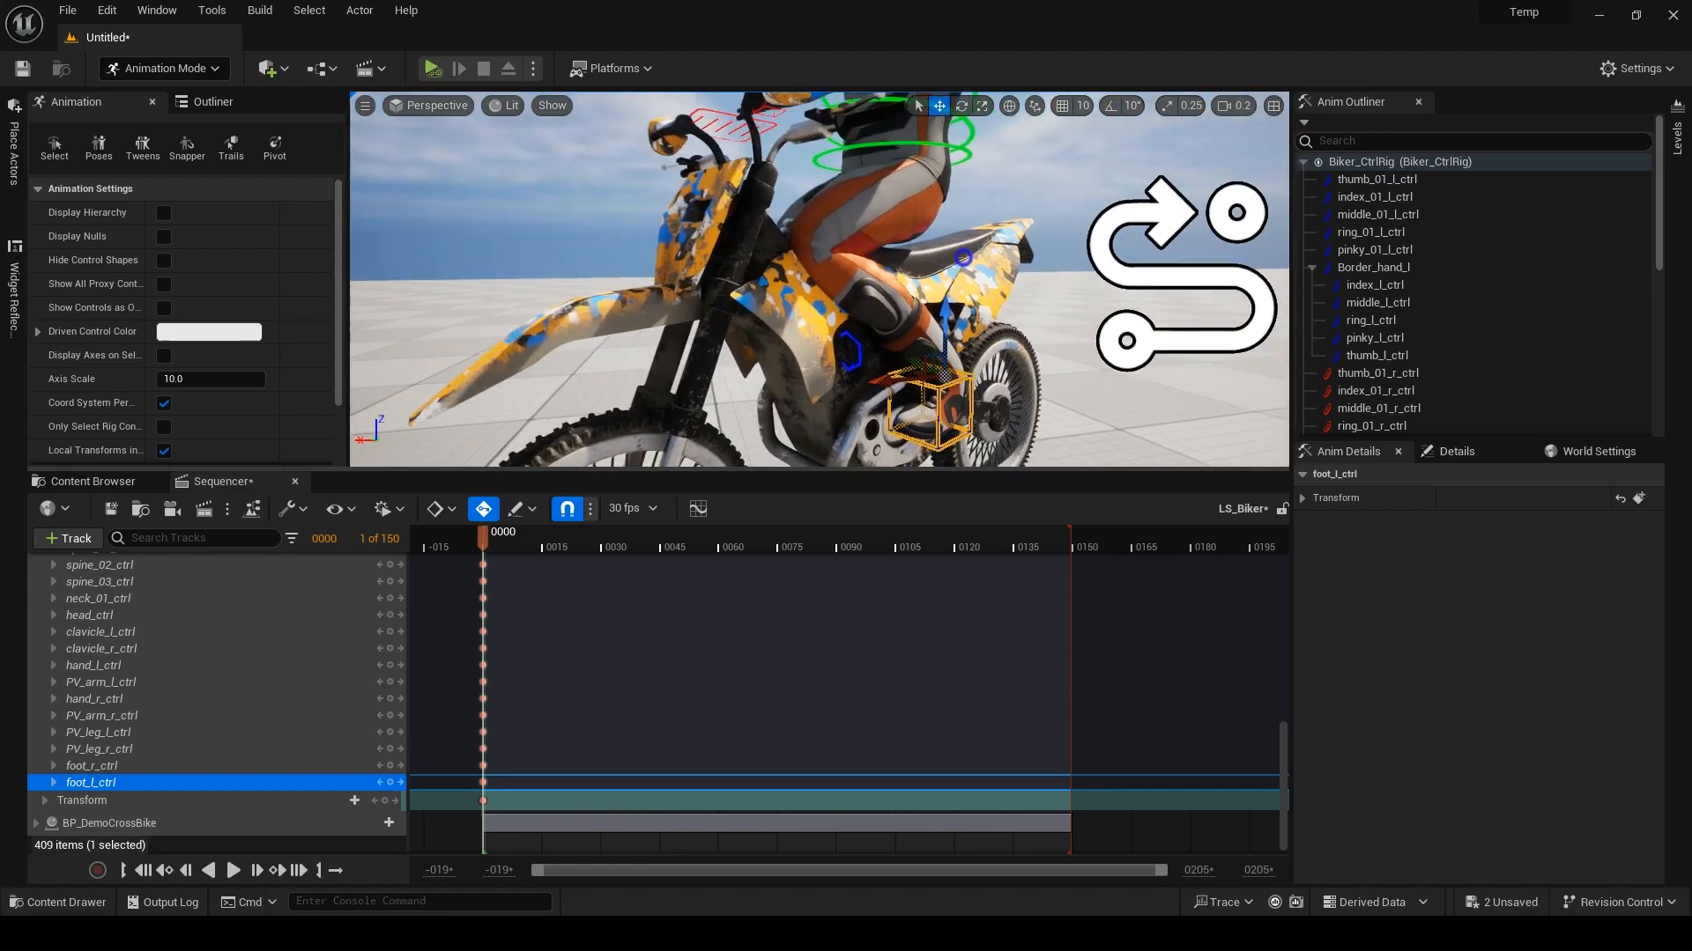
# Reposition the left and right knee controls, PV_leg_l_ctrl and PV_leg_r_ctrl, so the knees clear the bike's body.
pyautogui.click(866, 346)
pyautogui.keyDown('alt'); pyautogui.moveTo(852, 351); pyautogui.dragTo(799, 396); pyautogui.keyUp('alt')
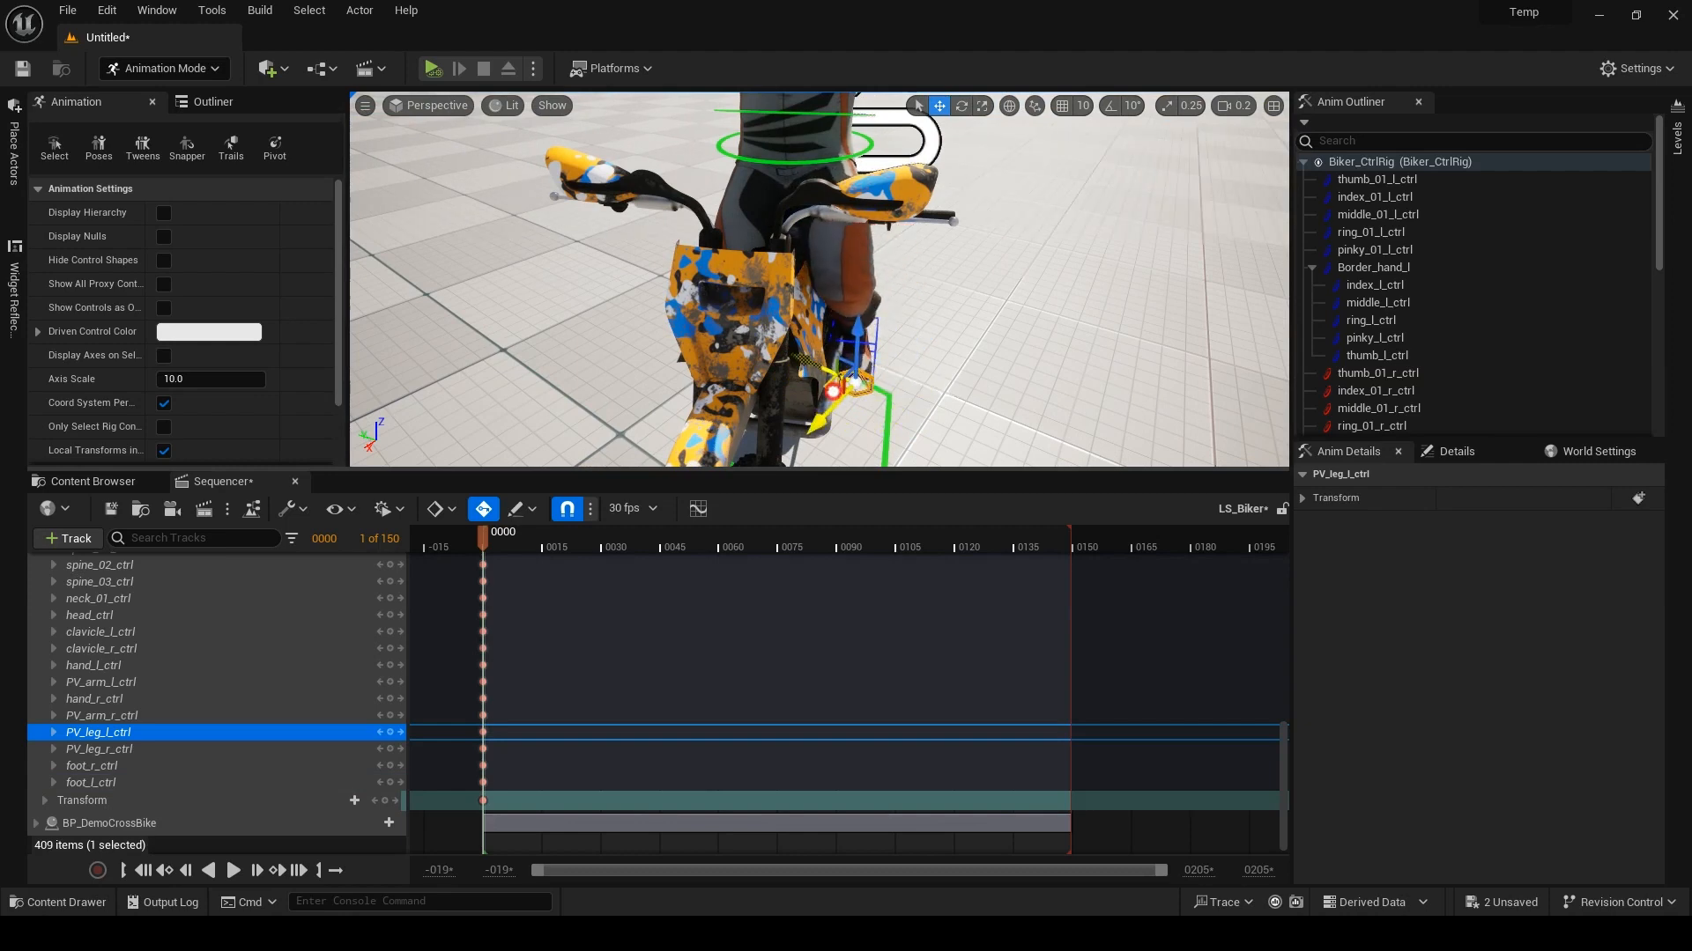
pyautogui.keyDown('alt'); pyautogui.moveTo(798, 397); pyautogui.dragTo(833, 389); pyautogui.keyUp('alt')
pyautogui.click(914, 356)
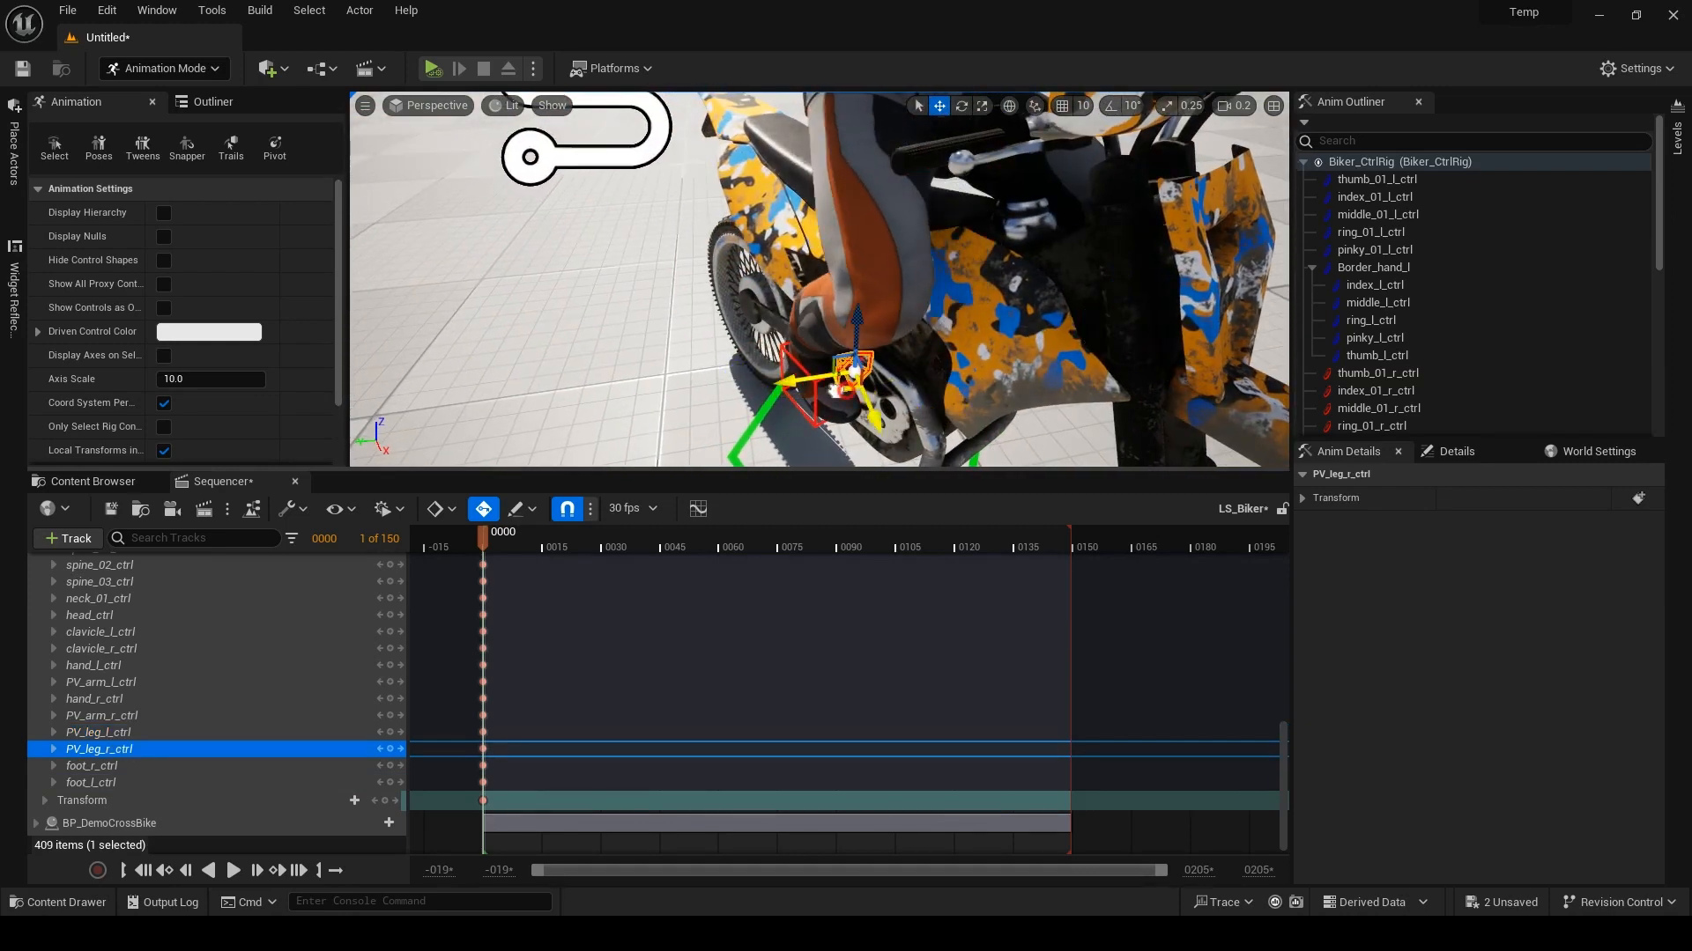
pyautogui.scroll(4, 758, 282)
pyautogui.press('s')
pyautogui.moveTo(708, 293); pyautogui.dragTo(861, 262, button='right')
# Lower the biker's pelvis_ctrl until the hips rest on the bike's seat.
pyautogui.moveTo(484, 541)
pyautogui.mouseDown()
pyautogui.moveTo(837, 540)
pyautogui.moveTo(529, 541)
pyautogui.moveTo(484, 565)
pyautogui.mouseUp()
pyautogui.press('w')
pyautogui.scroll(-3, 803, 237)
pyautogui.moveTo(797, 255); pyautogui.dragTo(805, 214, button='right')
pyautogui.press('s')
pyautogui.click(803, 215)
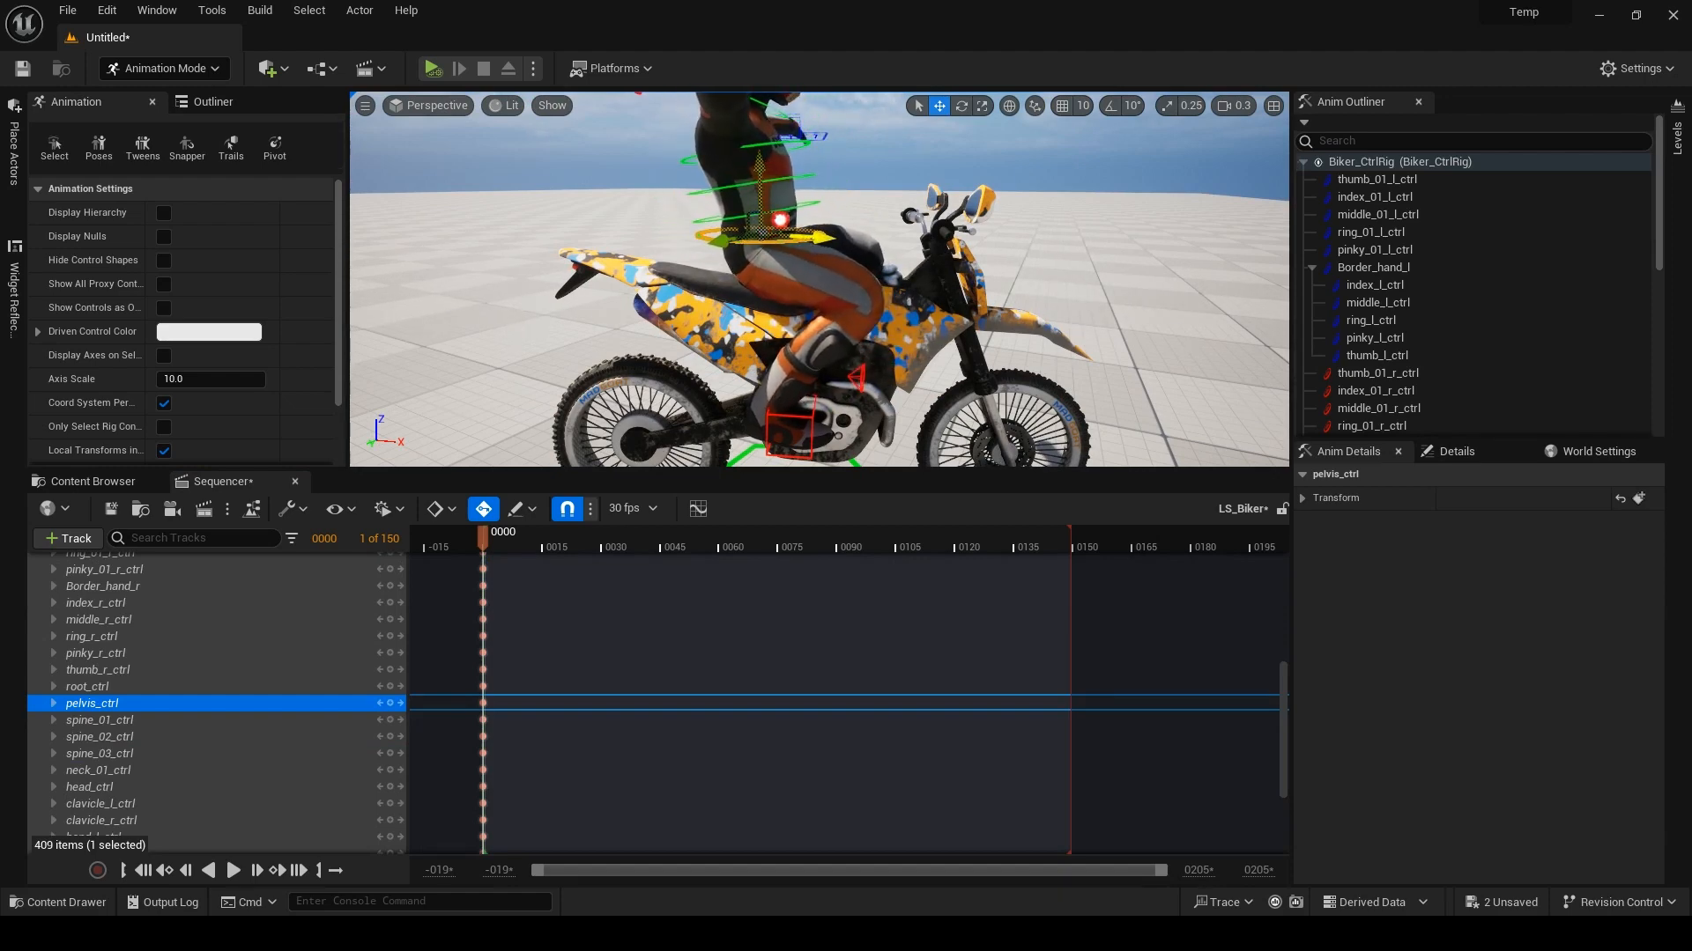
pyautogui.moveTo(792, 263); pyautogui.dragTo(751, 270, button='right')
pyautogui.click(838, 230)
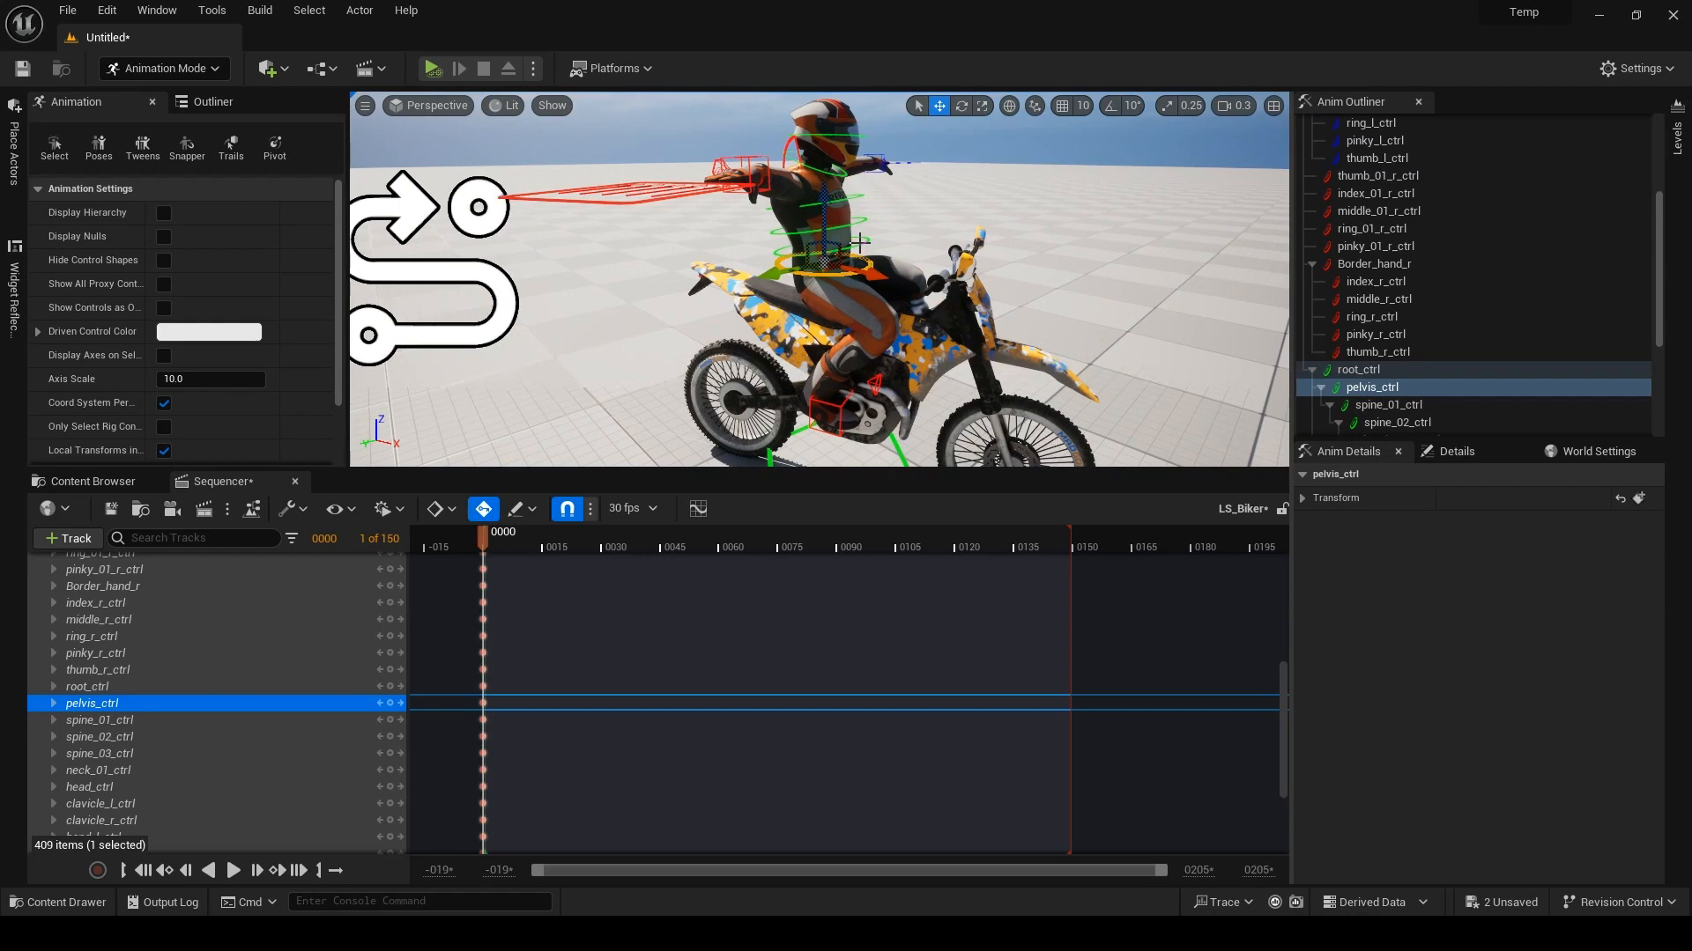
# Lower the biker's right hand from the outstretched pose to beside the body.
pyautogui.moveTo(841, 227); pyautogui.dragTo(941, 253)
pyautogui.hotkey('ctrl', 'z')
pyautogui.press('e')
pyautogui.press('w')
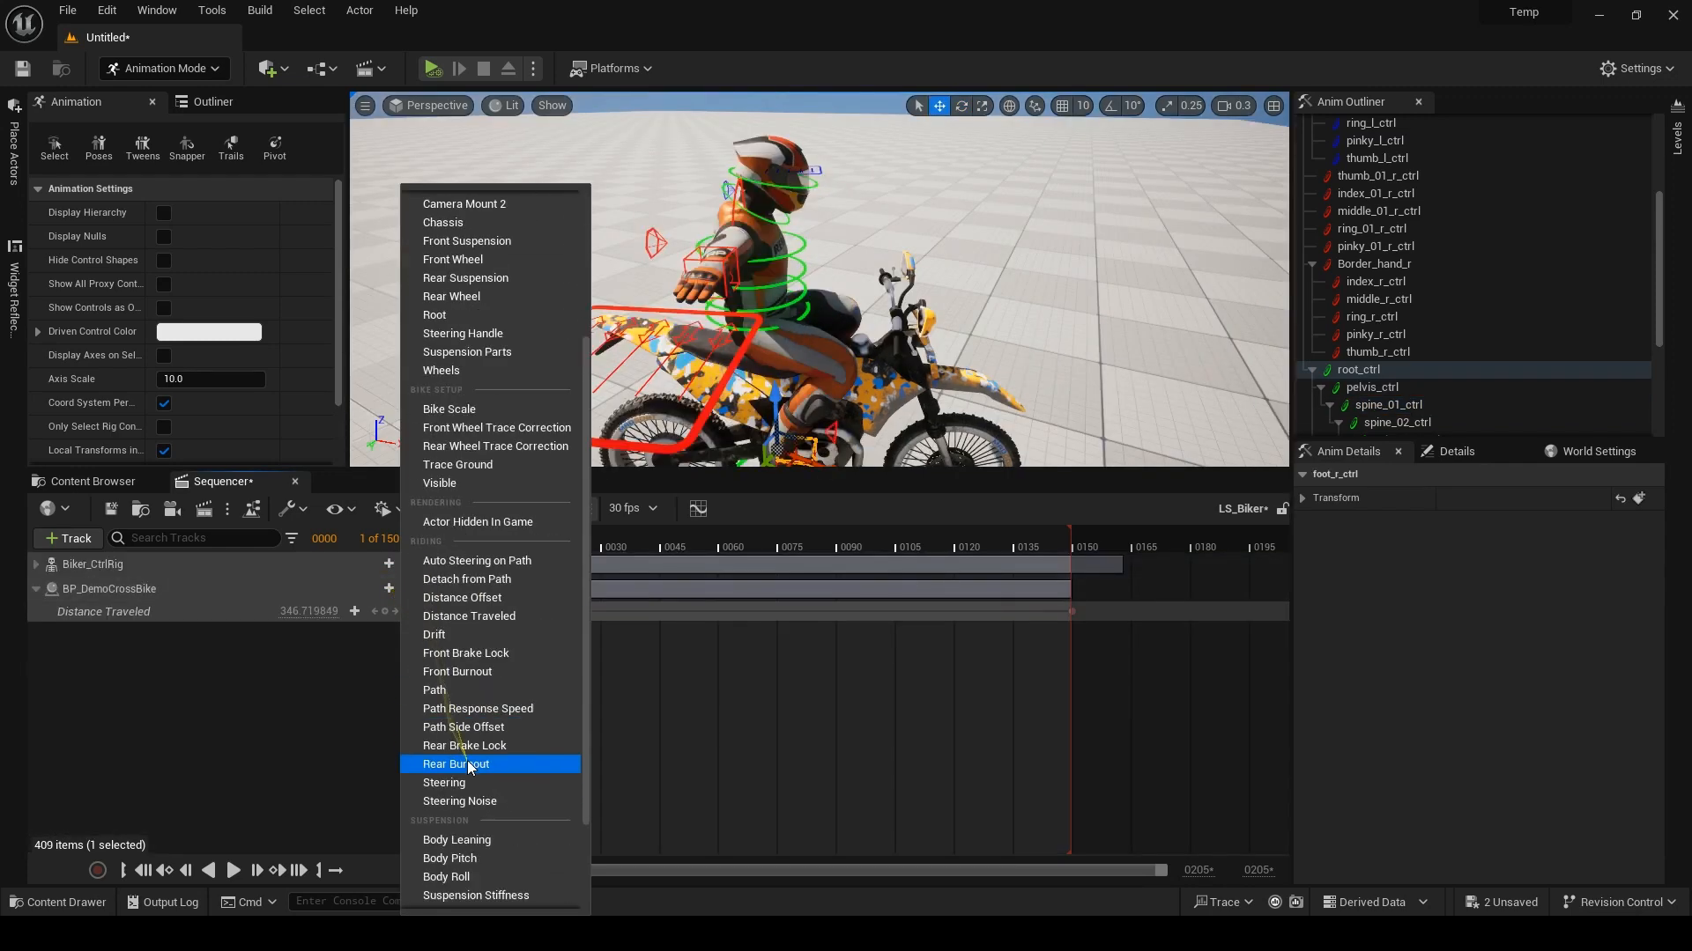
# Add a Steering track to BP_DemoCrossBike and disable its Auto Steering on Path option.
pyautogui.scroll(-3, 493, 753)
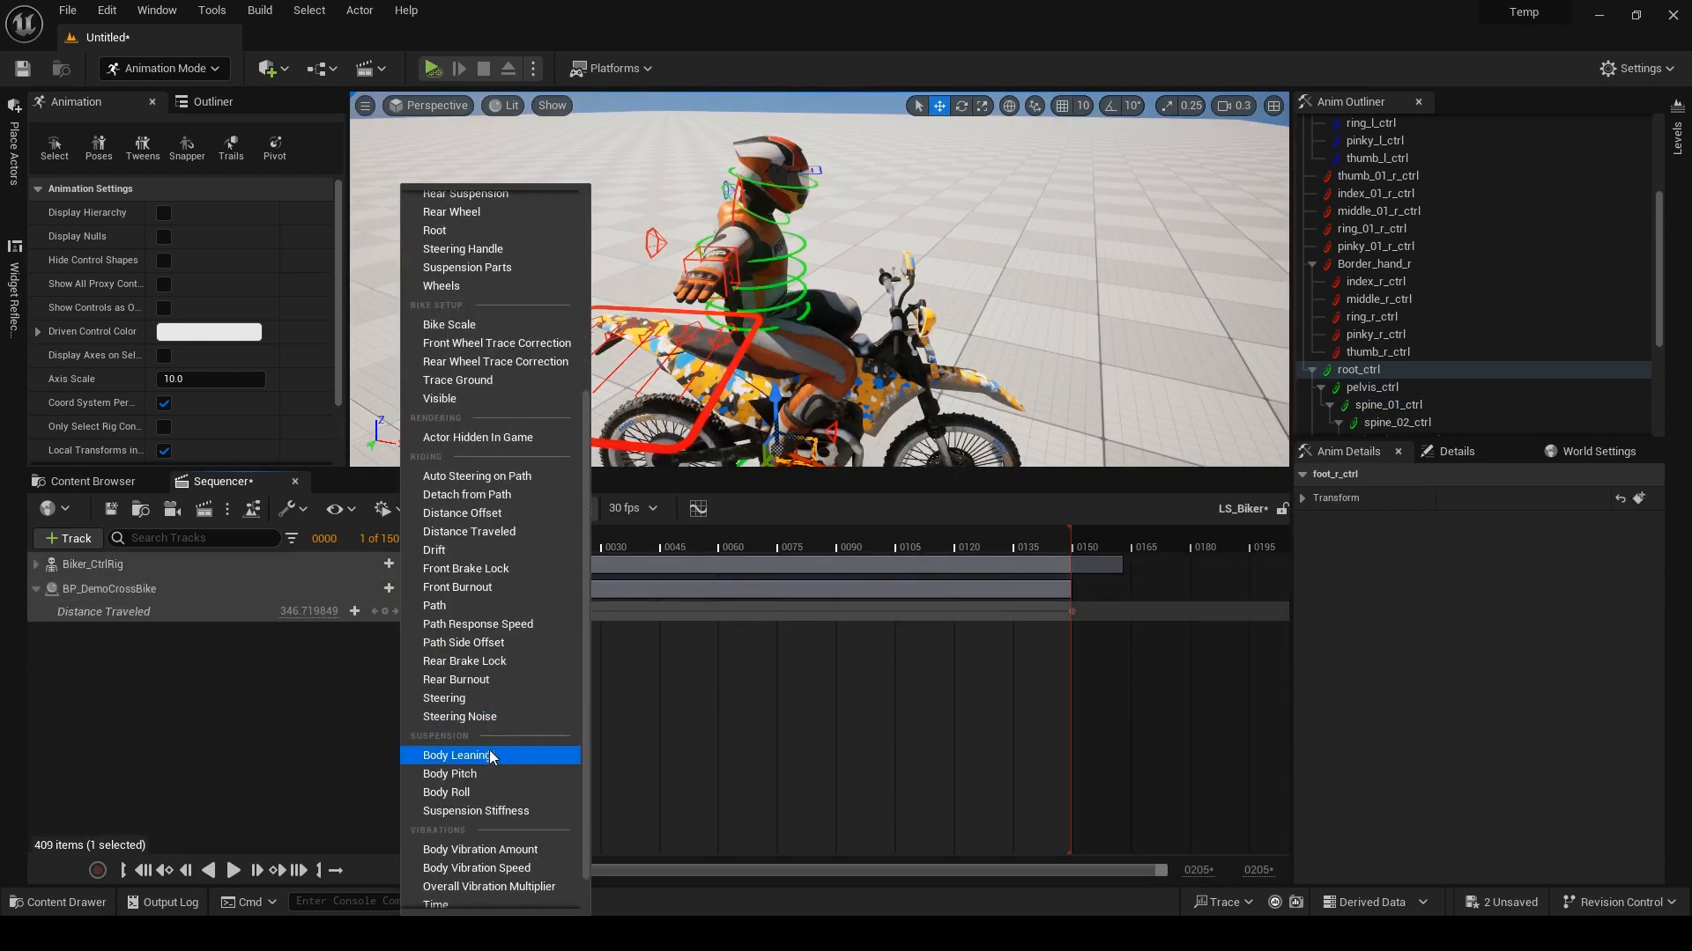
pyautogui.click(457, 698)
pyautogui.click(110, 588)
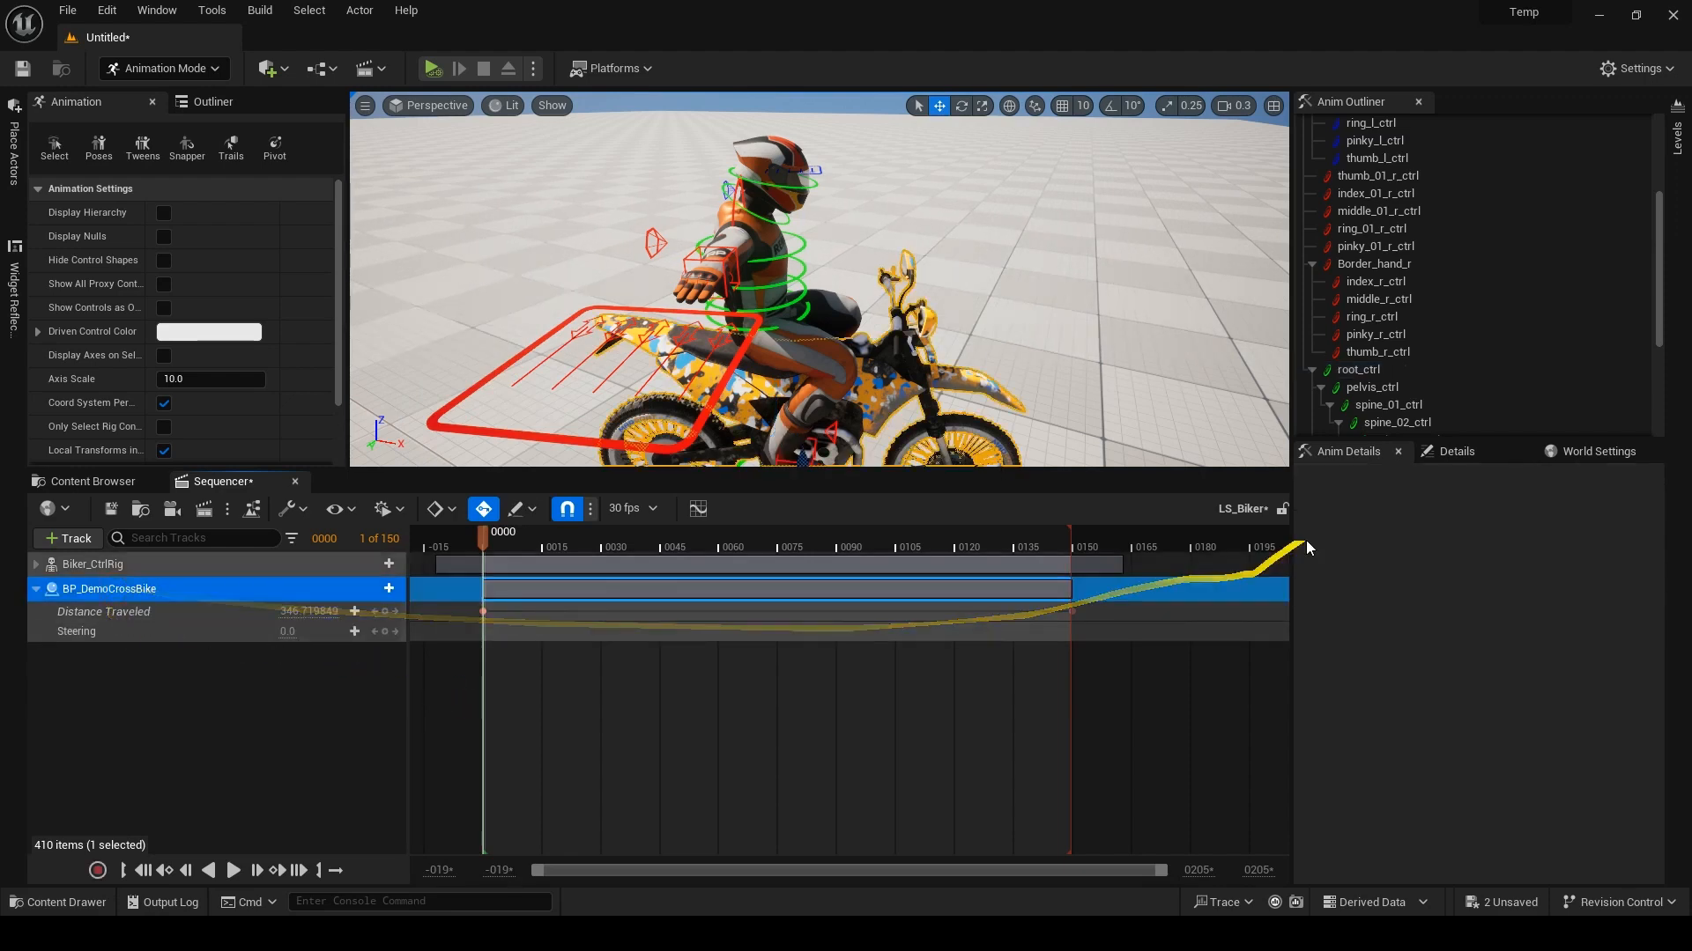
pyautogui.click(1453, 451)
pyautogui.scroll(-2, 1422, 793)
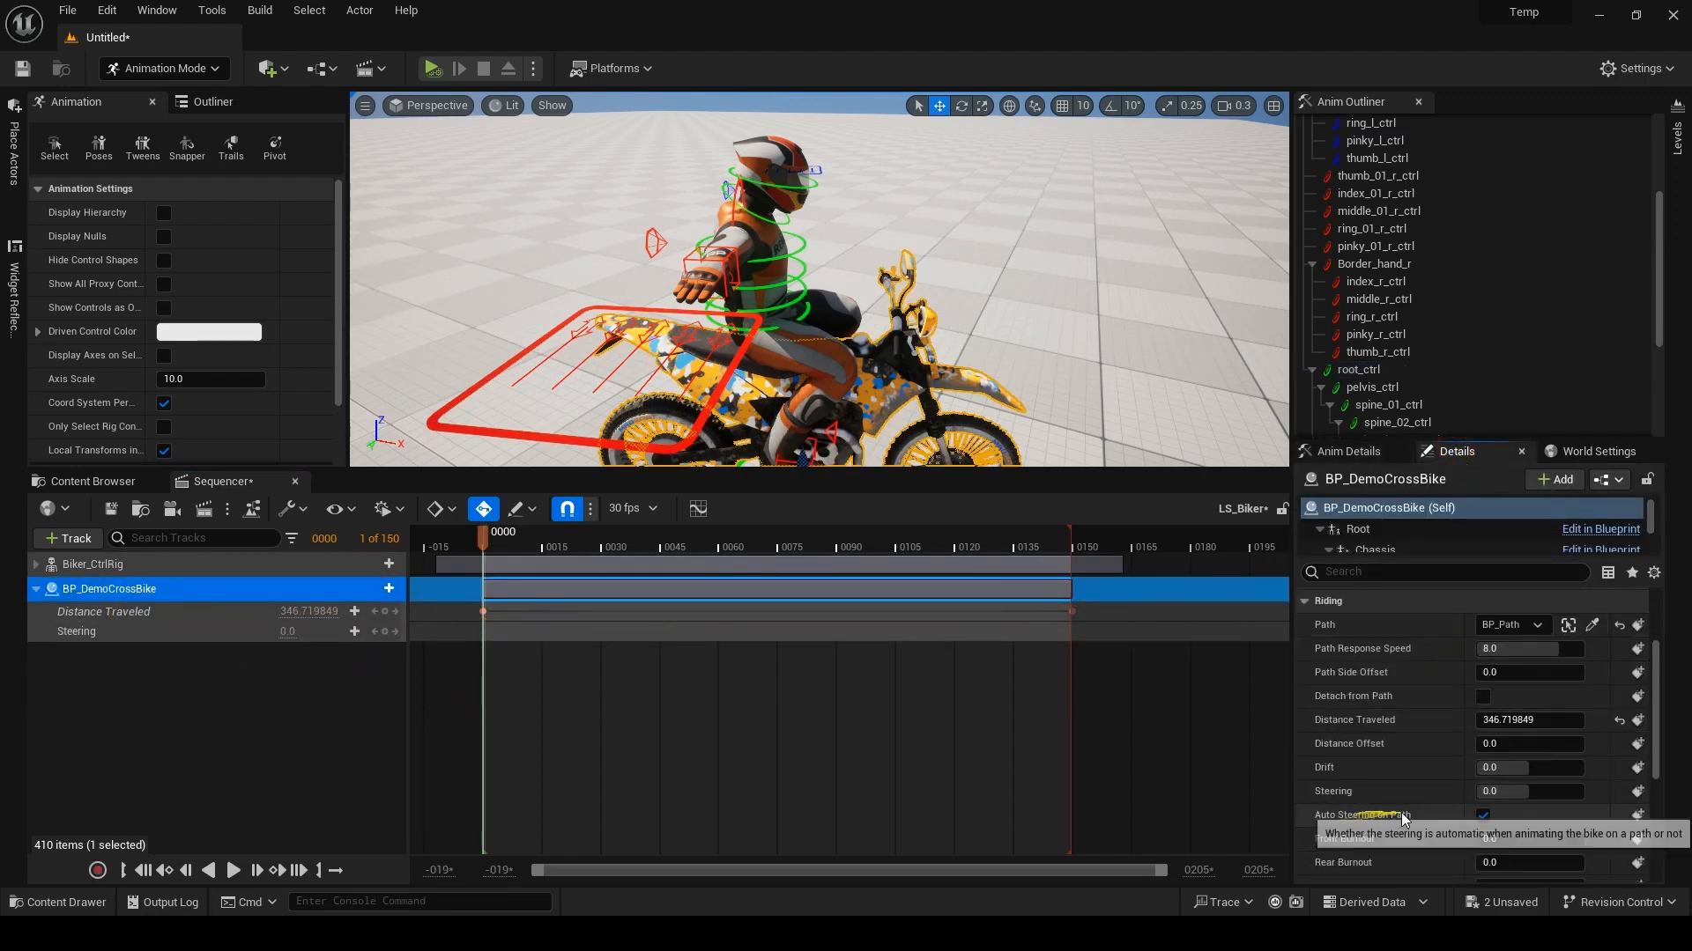
pyautogui.click(1483, 814)
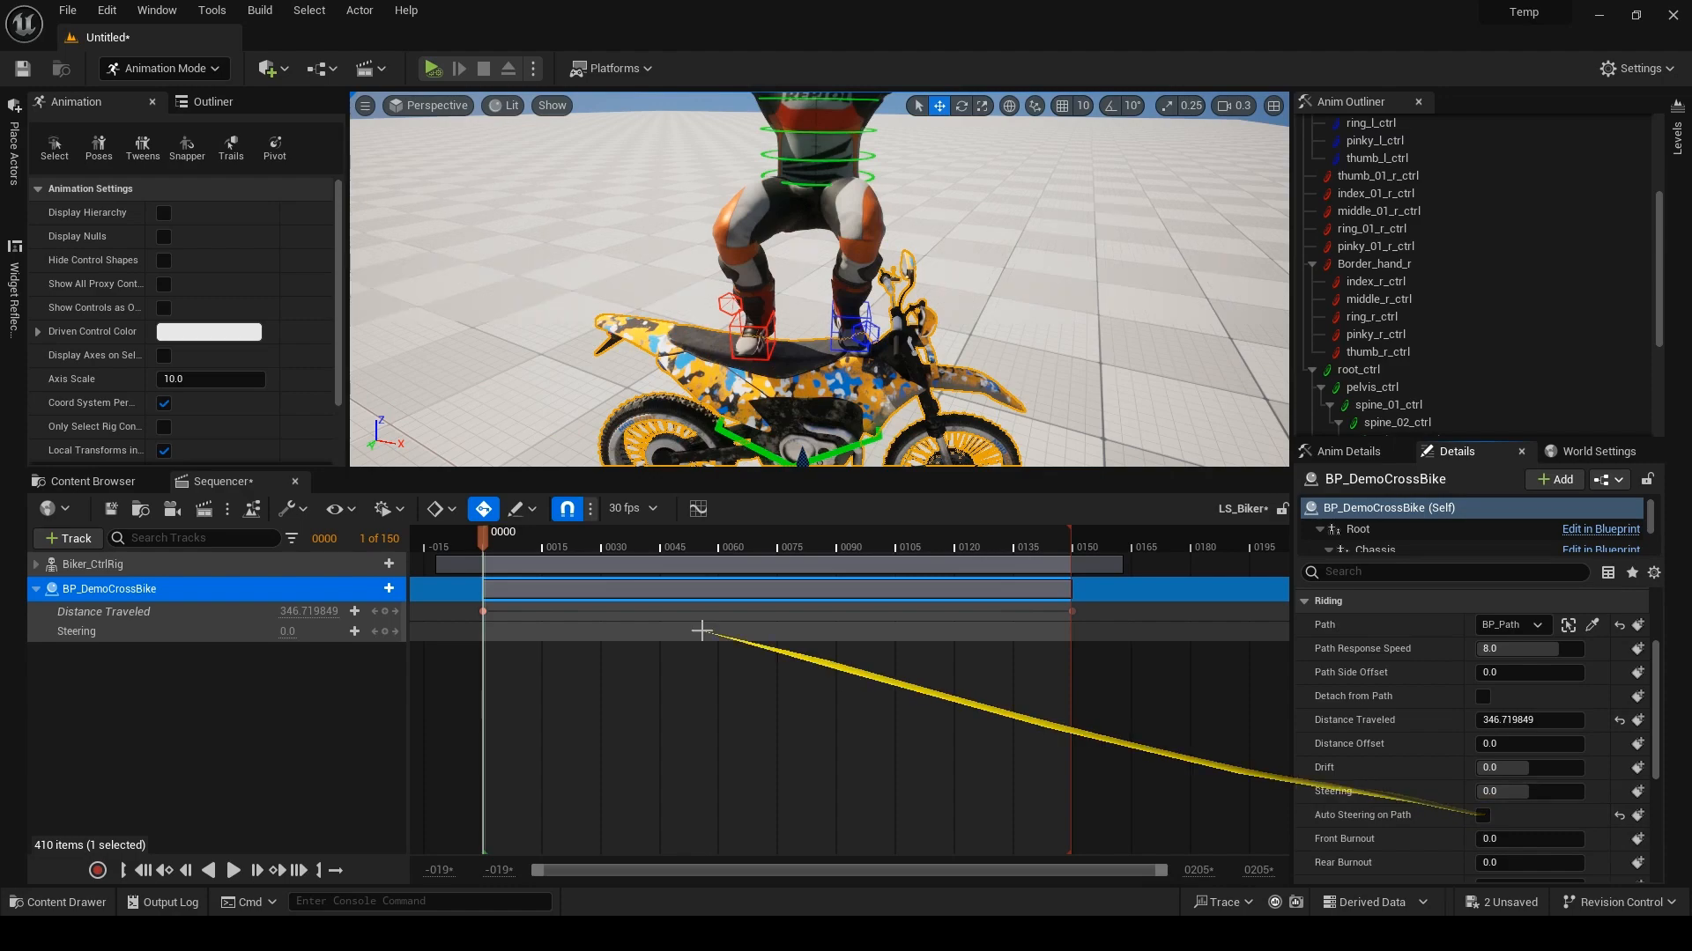
# Refresh the biker at frame 0, test the bike's Steering value, and reset it to 0.
pyautogui.moveTo(489, 541)
pyautogui.mouseDown()
pyautogui.moveTo(517, 541)
pyautogui.moveTo(491, 541)
pyautogui.mouseUp()
pyautogui.click(484, 610)
pyautogui.moveTo(529, 379); pyautogui.dragTo(582, 405, button='right')
pyautogui.moveTo(289, 632); pyautogui.dragTo(305, 633)
pyautogui.click(301, 630)
pyautogui.write('0')
pyautogui.press('Return')
# Move and rotate the biker's right hand control so the hand rests on the right handlebar grip.
pyautogui.moveTo(820, 282); pyautogui.dragTo(873, 300, button='right')
pyautogui.click(638, 401)
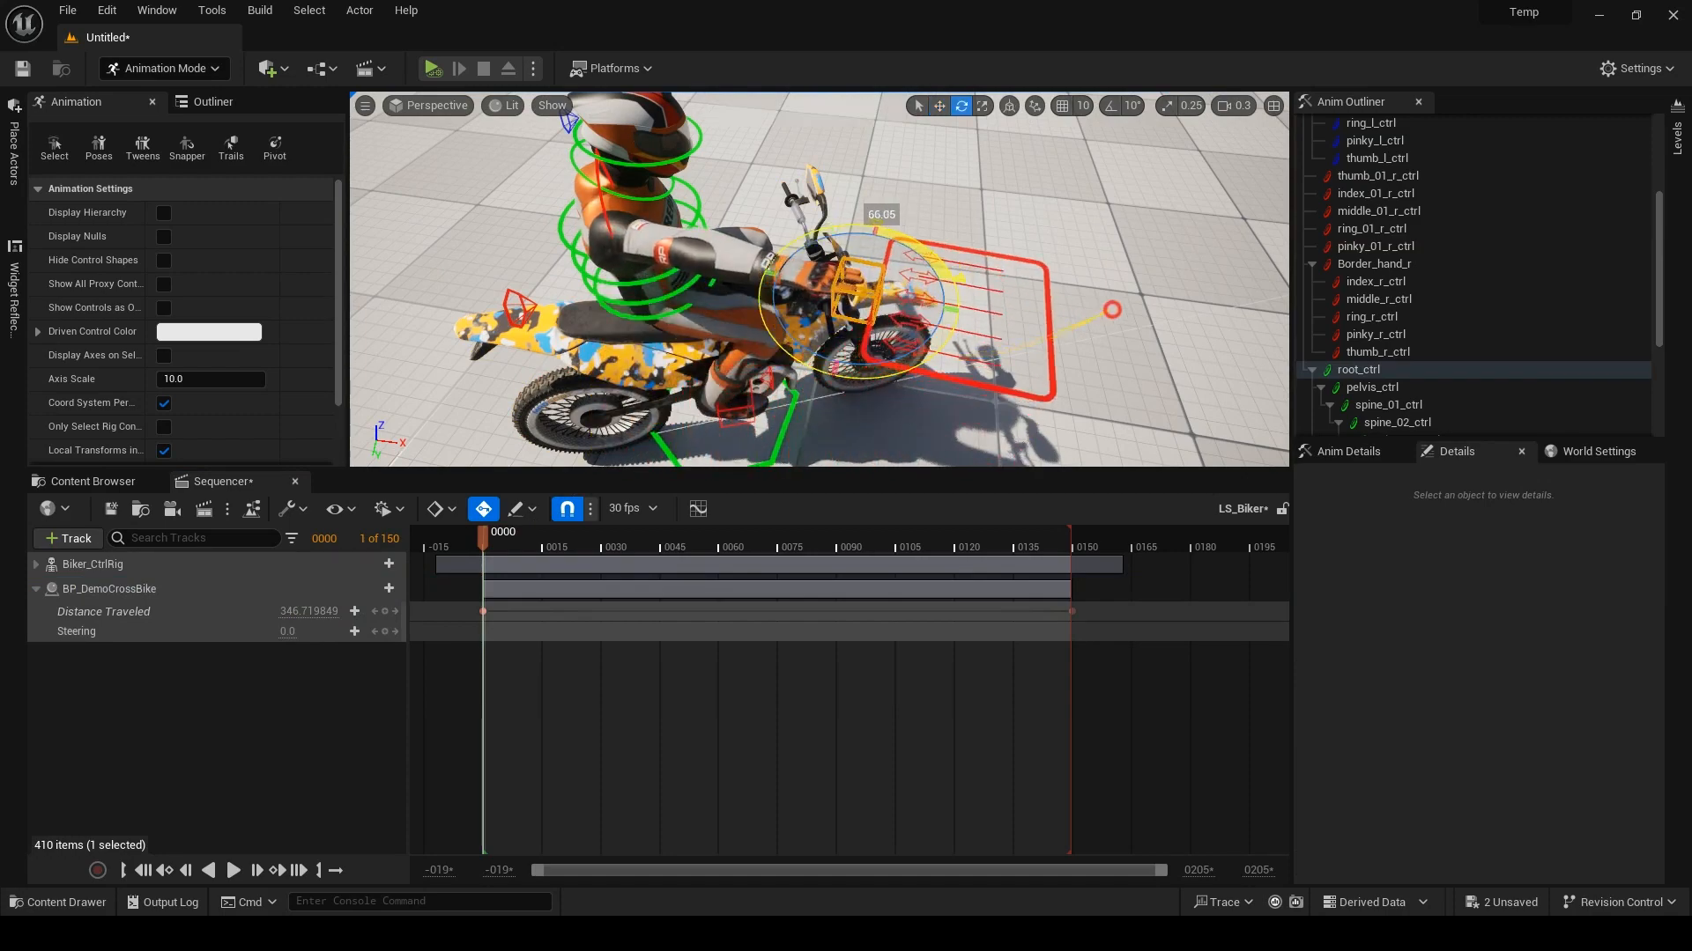
pyautogui.moveTo(817, 359); pyautogui.dragTo(845, 343, button='right')
pyautogui.press('w')
pyautogui.moveTo(878, 403); pyautogui.dragTo(1004, 280, button='right')
pyautogui.moveTo(1005, 279); pyautogui.dragTo(922, 310)
pyautogui.moveTo(914, 96); pyautogui.dragTo(987, 203, button='right')
# Rotate spine_01_ctrl forward by about 25° so the biker's torso leans toward the handlebar.
pyautogui.moveTo(794, 360)
pyautogui.mouseDown(button='right')
pyautogui.moveTo(820, 352)
pyautogui.moveTo(794, 359)
pyautogui.mouseUp(button='right')
pyautogui.click(792, 344)
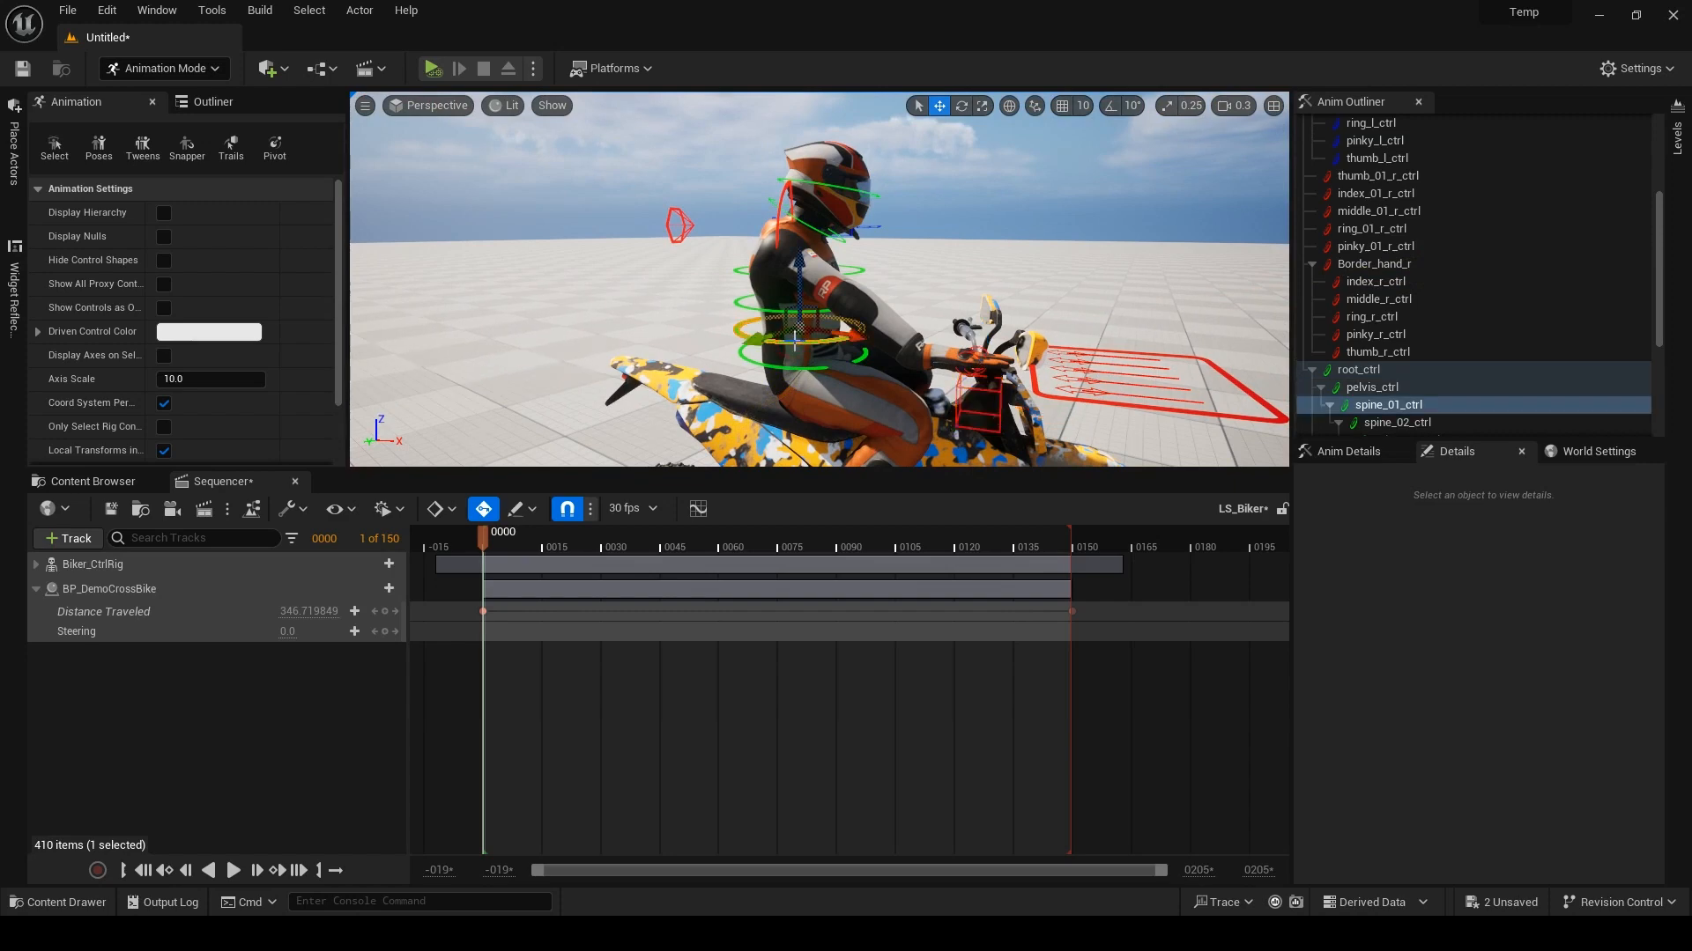
pyautogui.moveTo(901, 347); pyautogui.dragTo(897, 366)
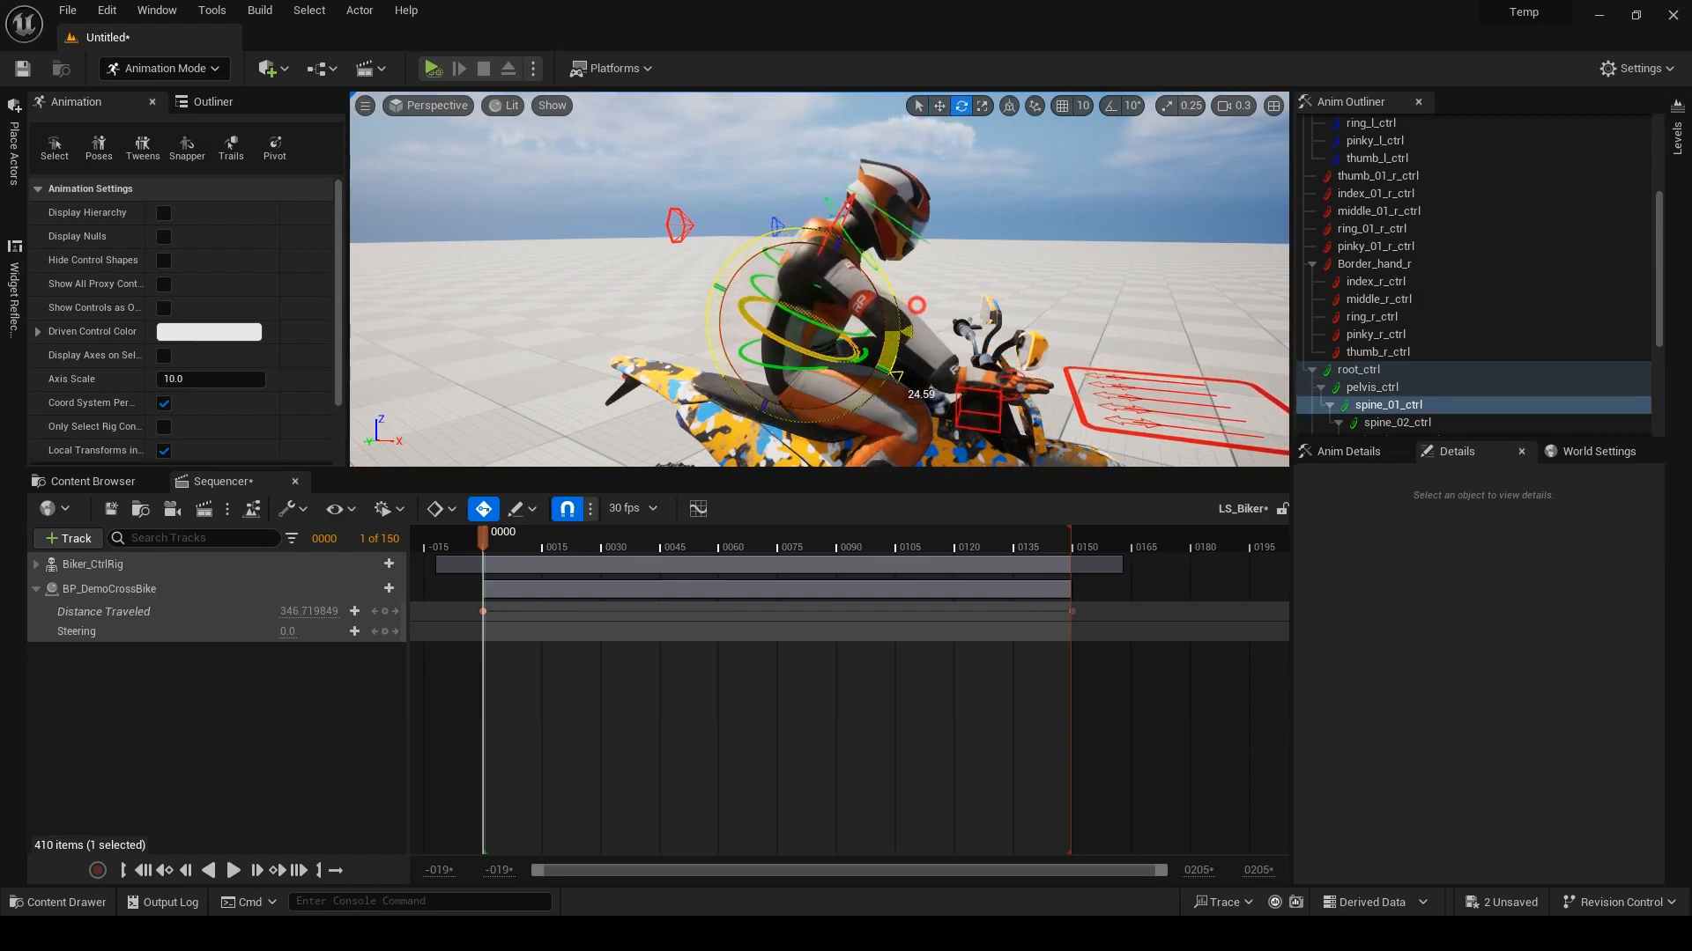
# Rotate spine_02_ctrl forward to bend the biker's upper torso toward the handlebar.
pyautogui.click(826, 313)
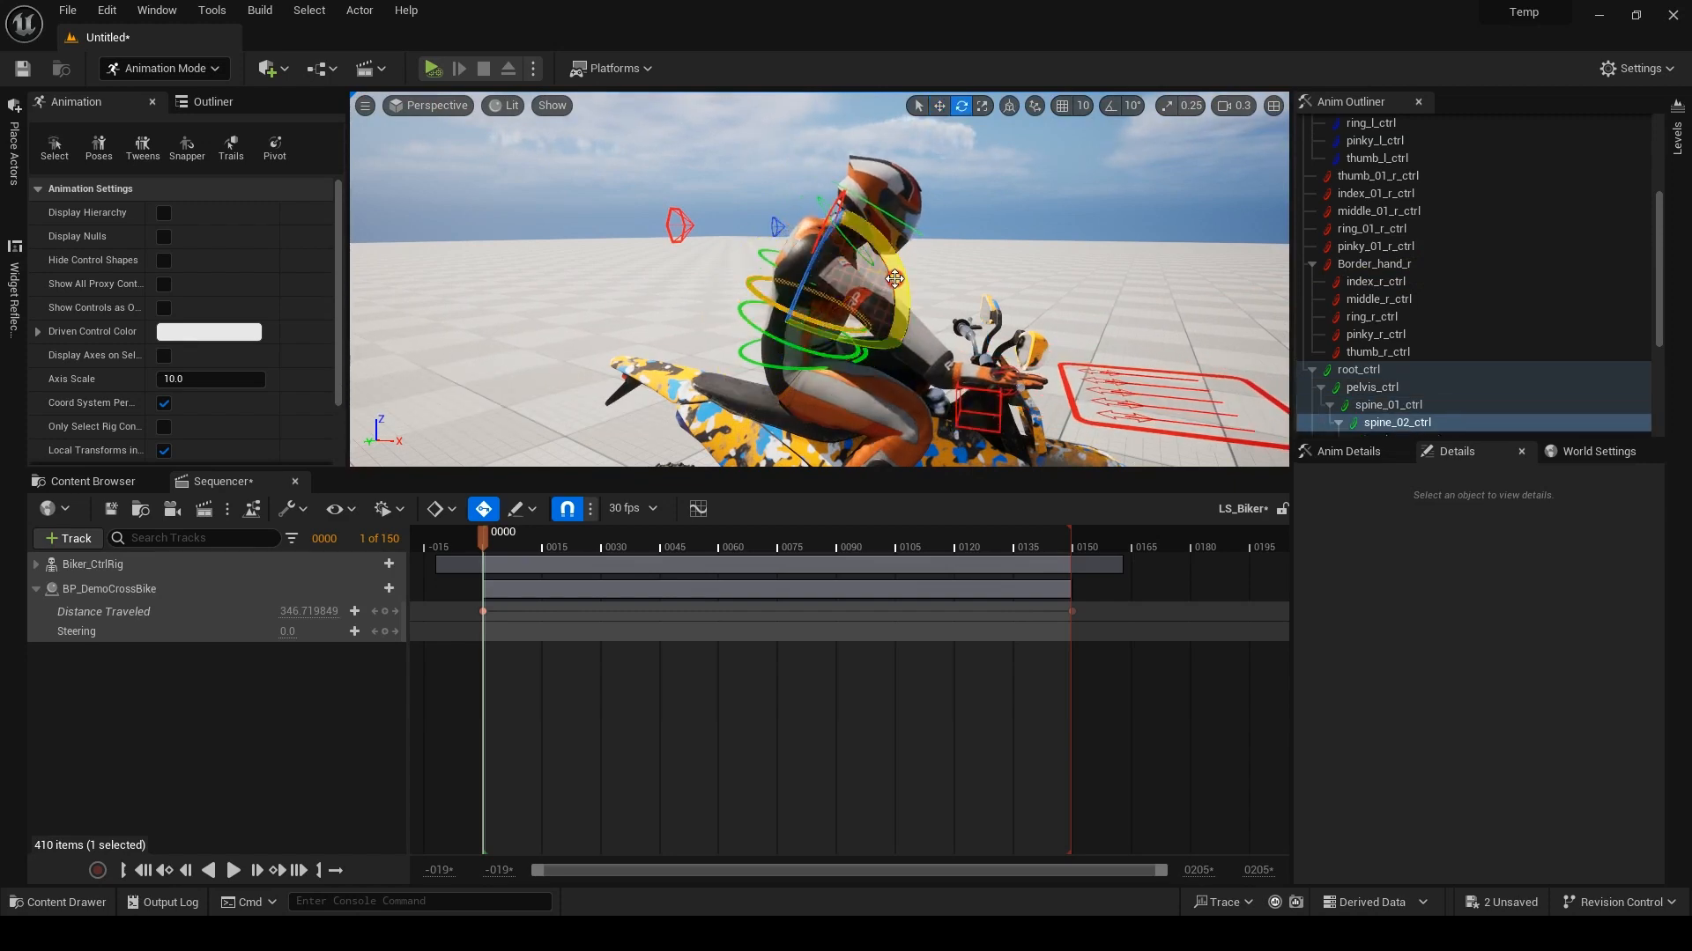
pyautogui.moveTo(922, 292); pyautogui.dragTo(944, 213, button='right')
pyautogui.scroll(3, 916, 305)
pyautogui.scroll(-3, 922, 317)
# Switch the transform gizmo to local coordinate space and reposition the right hand control against the handlebar grip.
pyautogui.click(1009, 106)
pyautogui.moveTo(1092, 233); pyautogui.dragTo(1089, 232)
pyautogui.moveTo(860, 268); pyautogui.dragTo(860, 268, button='right')
pyautogui.moveTo(1133, 332); pyautogui.dragTo(1189, 306)
pyautogui.scroll(1, 943, 278)
# Move index_r_ctrl, middle_r_ctrl, ring_r_ctrl and pinky_r_ctrl together to curl the right fingers around the grip.
pyautogui.moveTo(943, 279); pyautogui.dragTo(1004, 348, button='right')
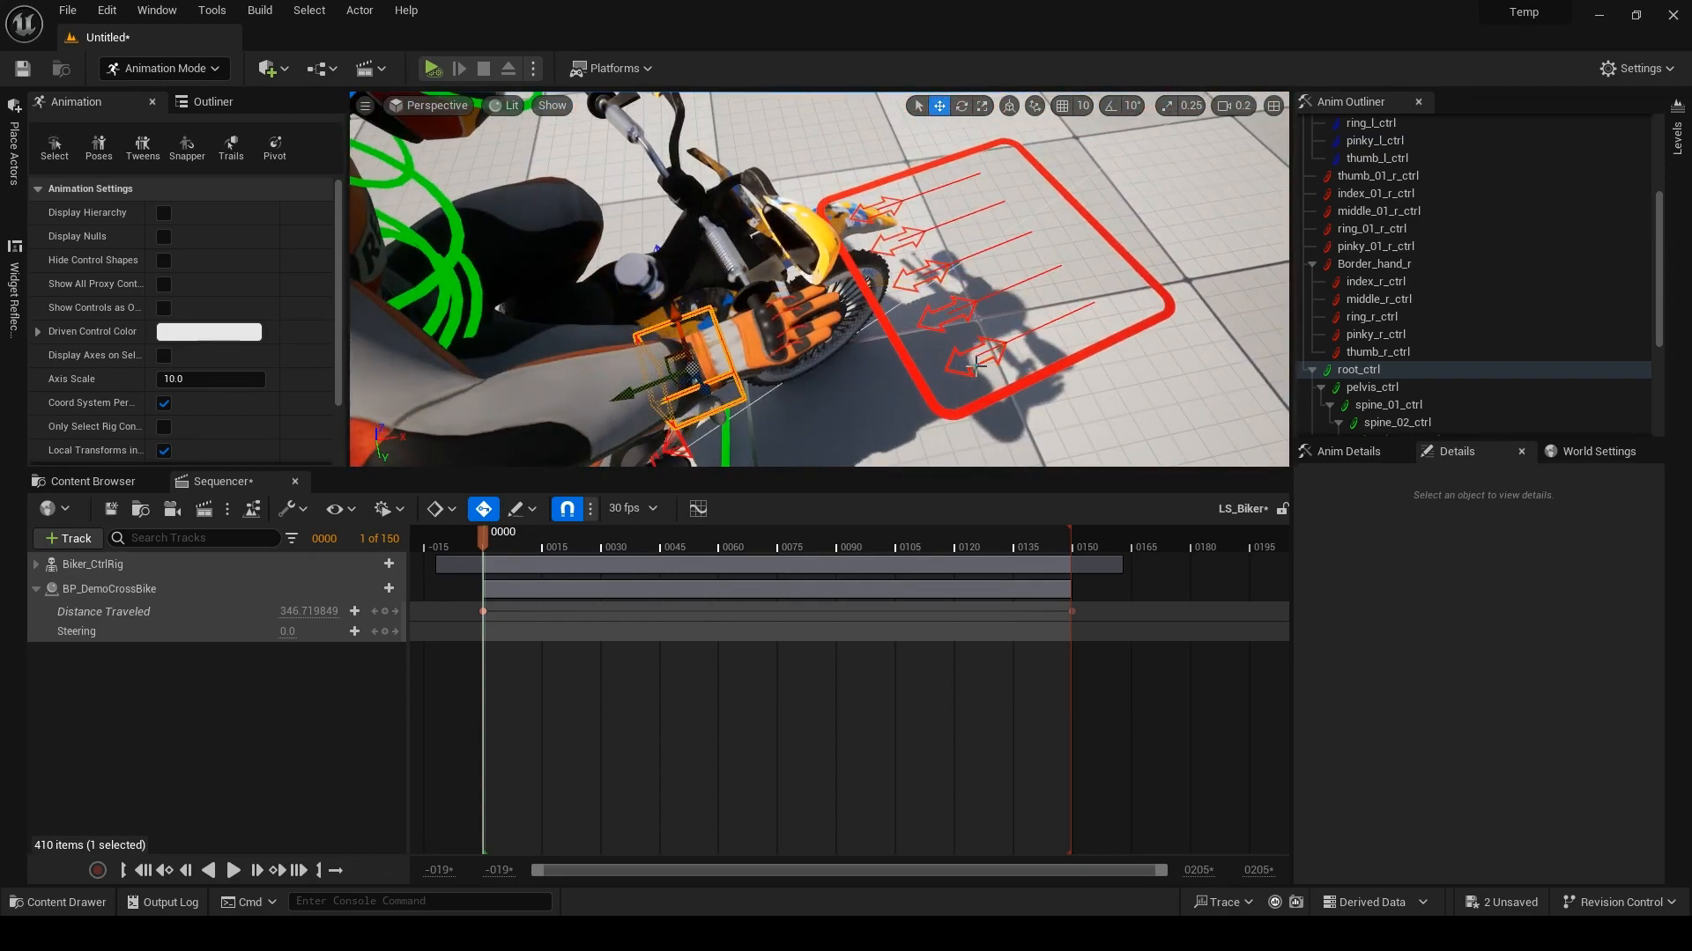
pyautogui.click(931, 329)
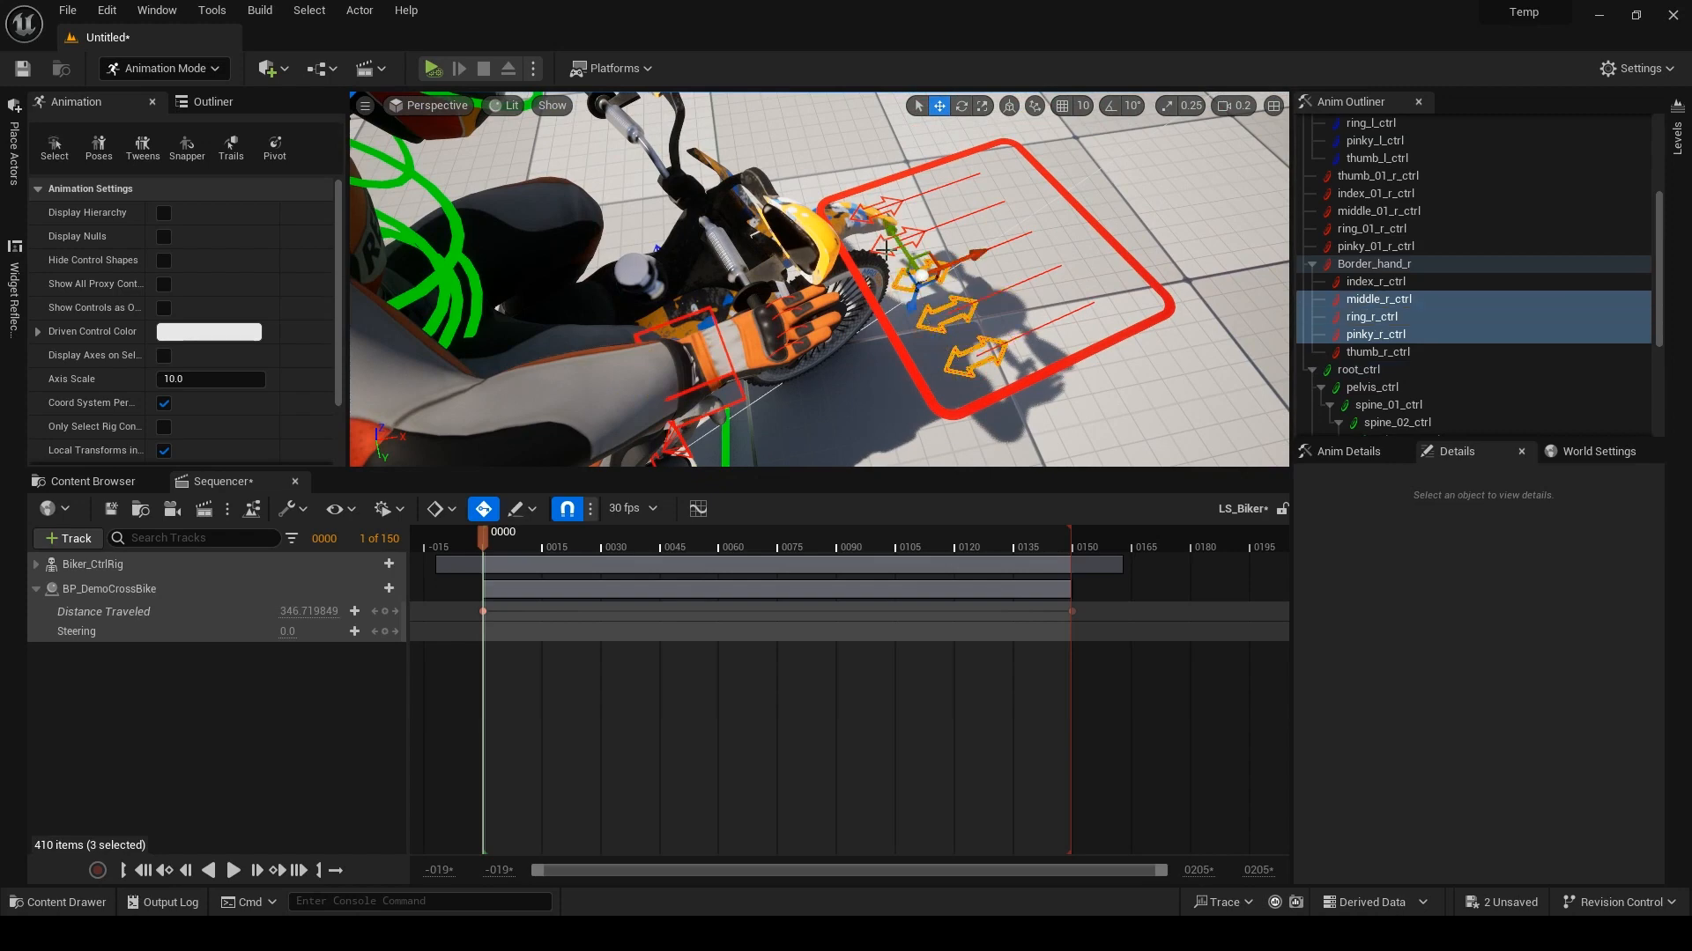
pyautogui.keyDown('ctrl'); pyautogui.click(939, 249); pyautogui.keyUp('ctrl')
pyautogui.moveTo(937, 228); pyautogui.dragTo(1038, 226)
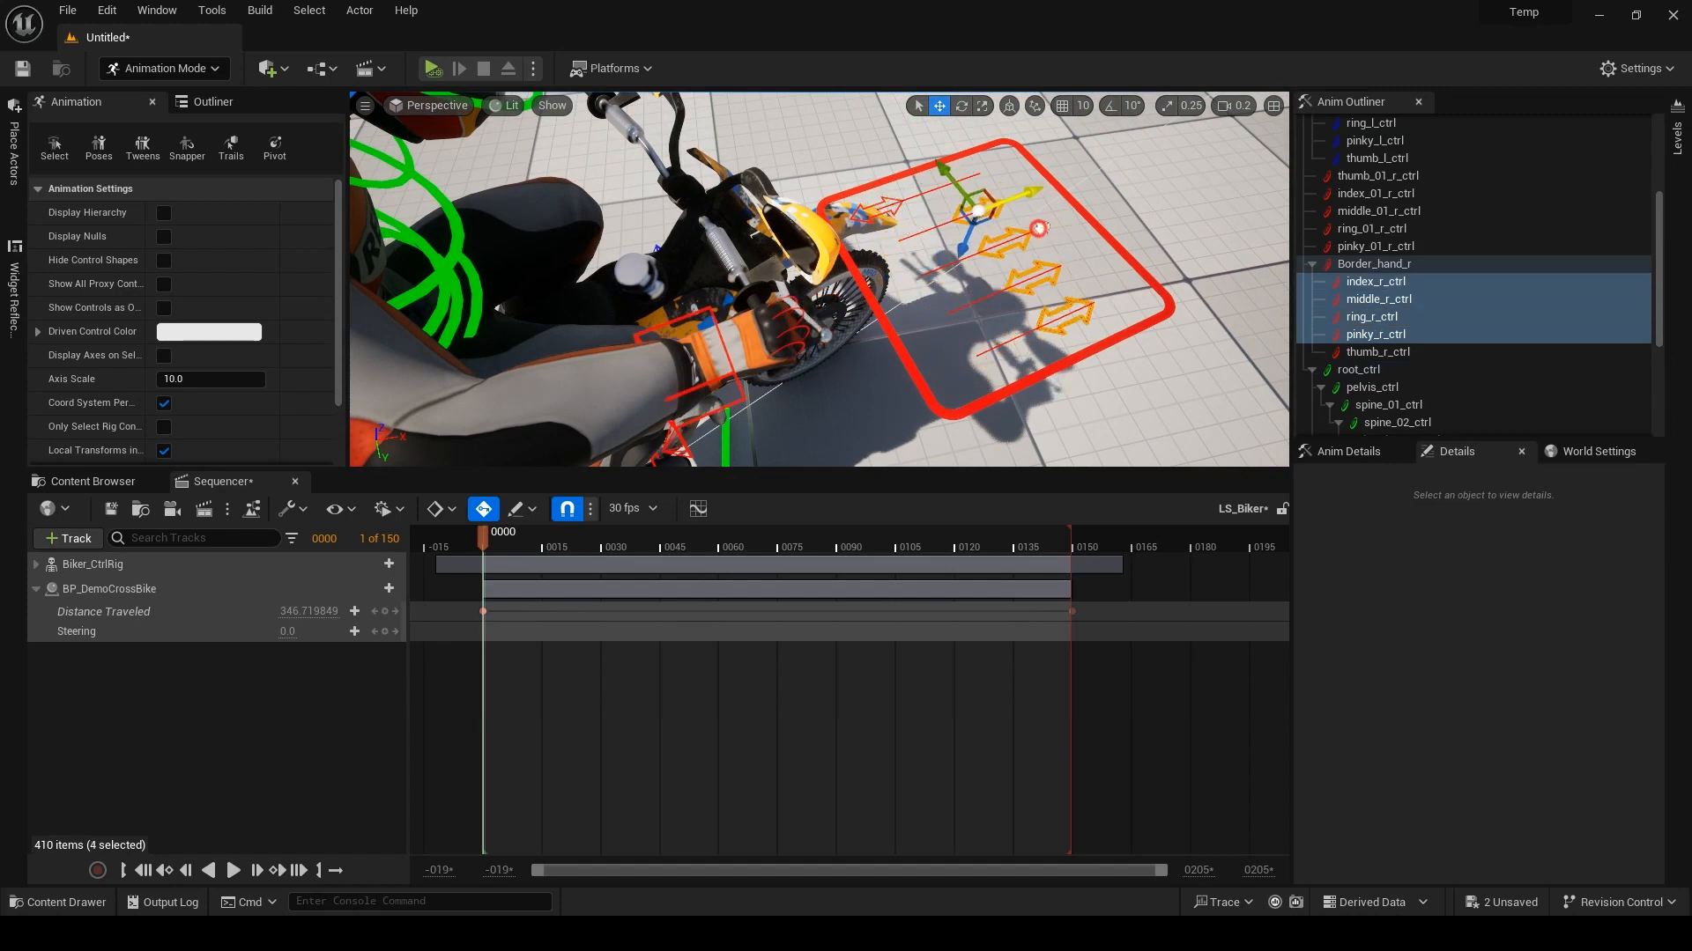
# Rotate hand_r_ctrl so the right palm aligns with the handlebar grip.
pyautogui.moveTo(1024, 233); pyautogui.dragTo(772, 326, button='right')
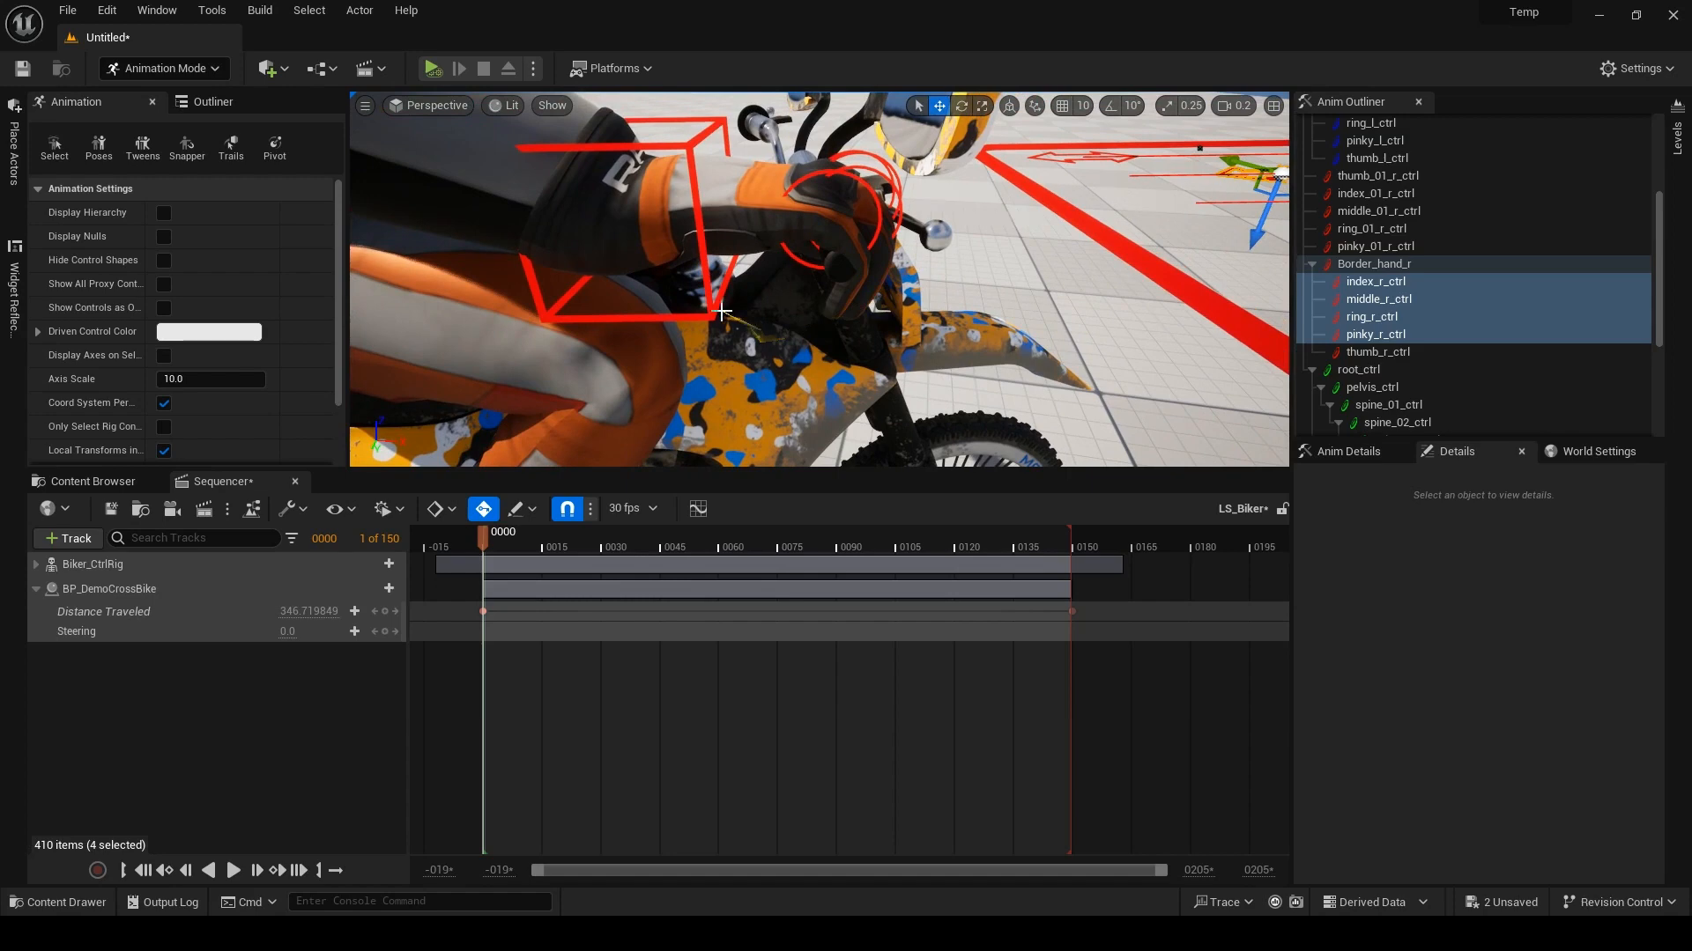
pyautogui.click(711, 313)
pyautogui.press('e')
pyautogui.moveTo(653, 246); pyautogui.dragTo(665, 200)
pyautogui.press('w')
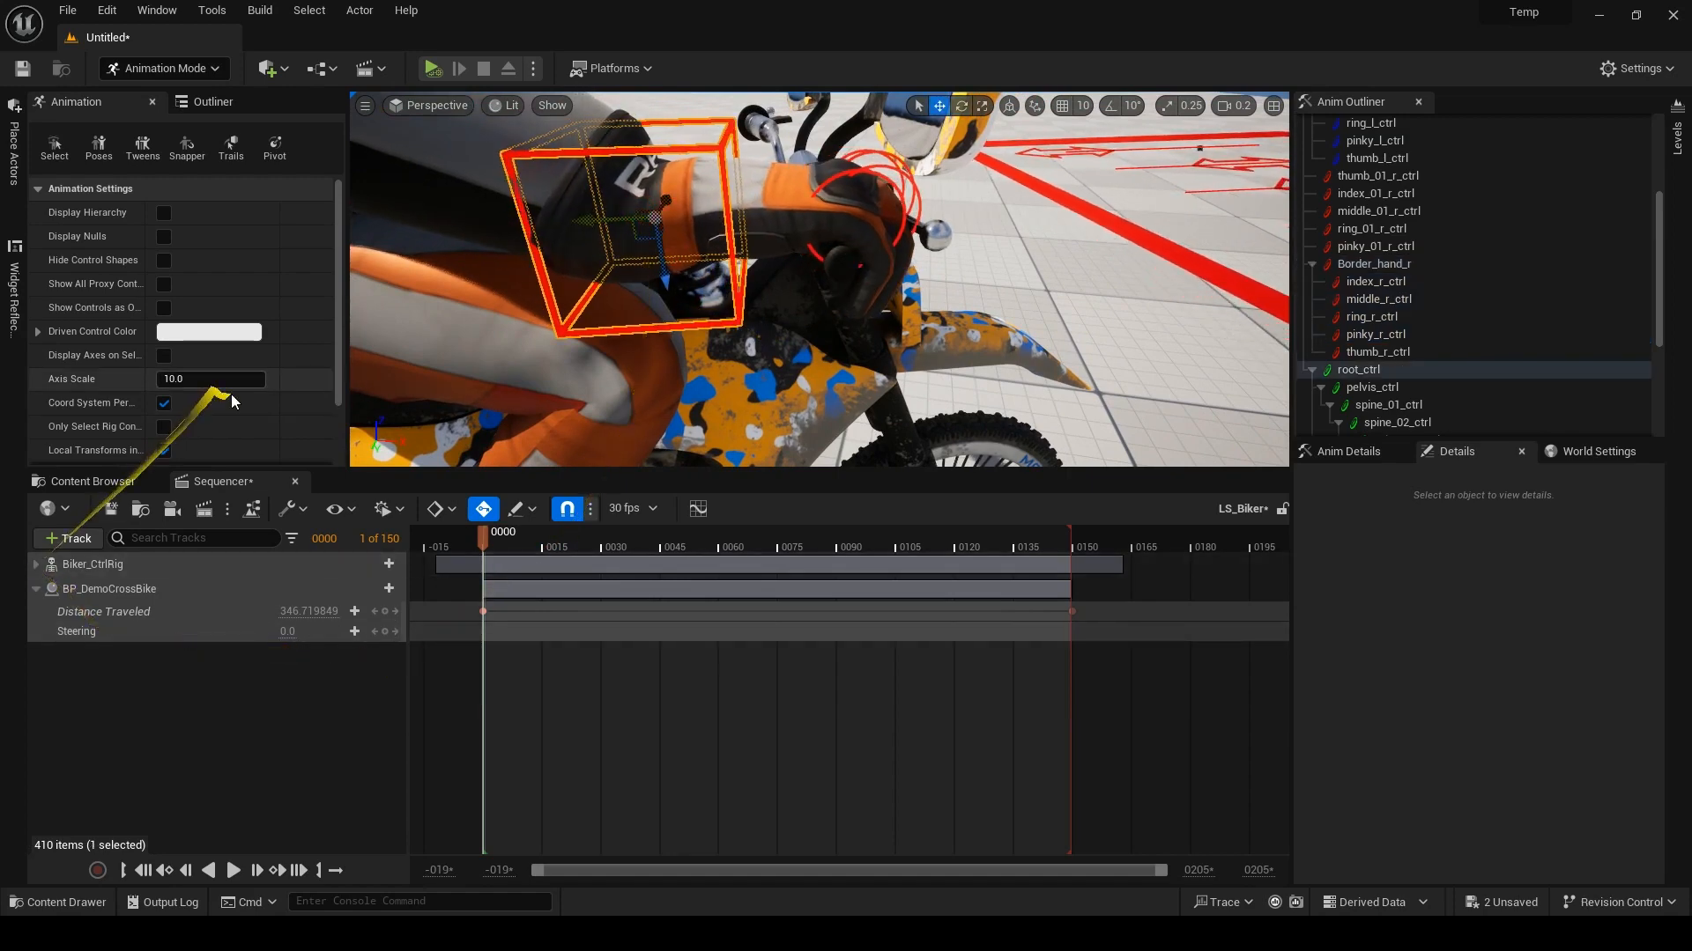
pyautogui.scroll(-2, 261, 367)
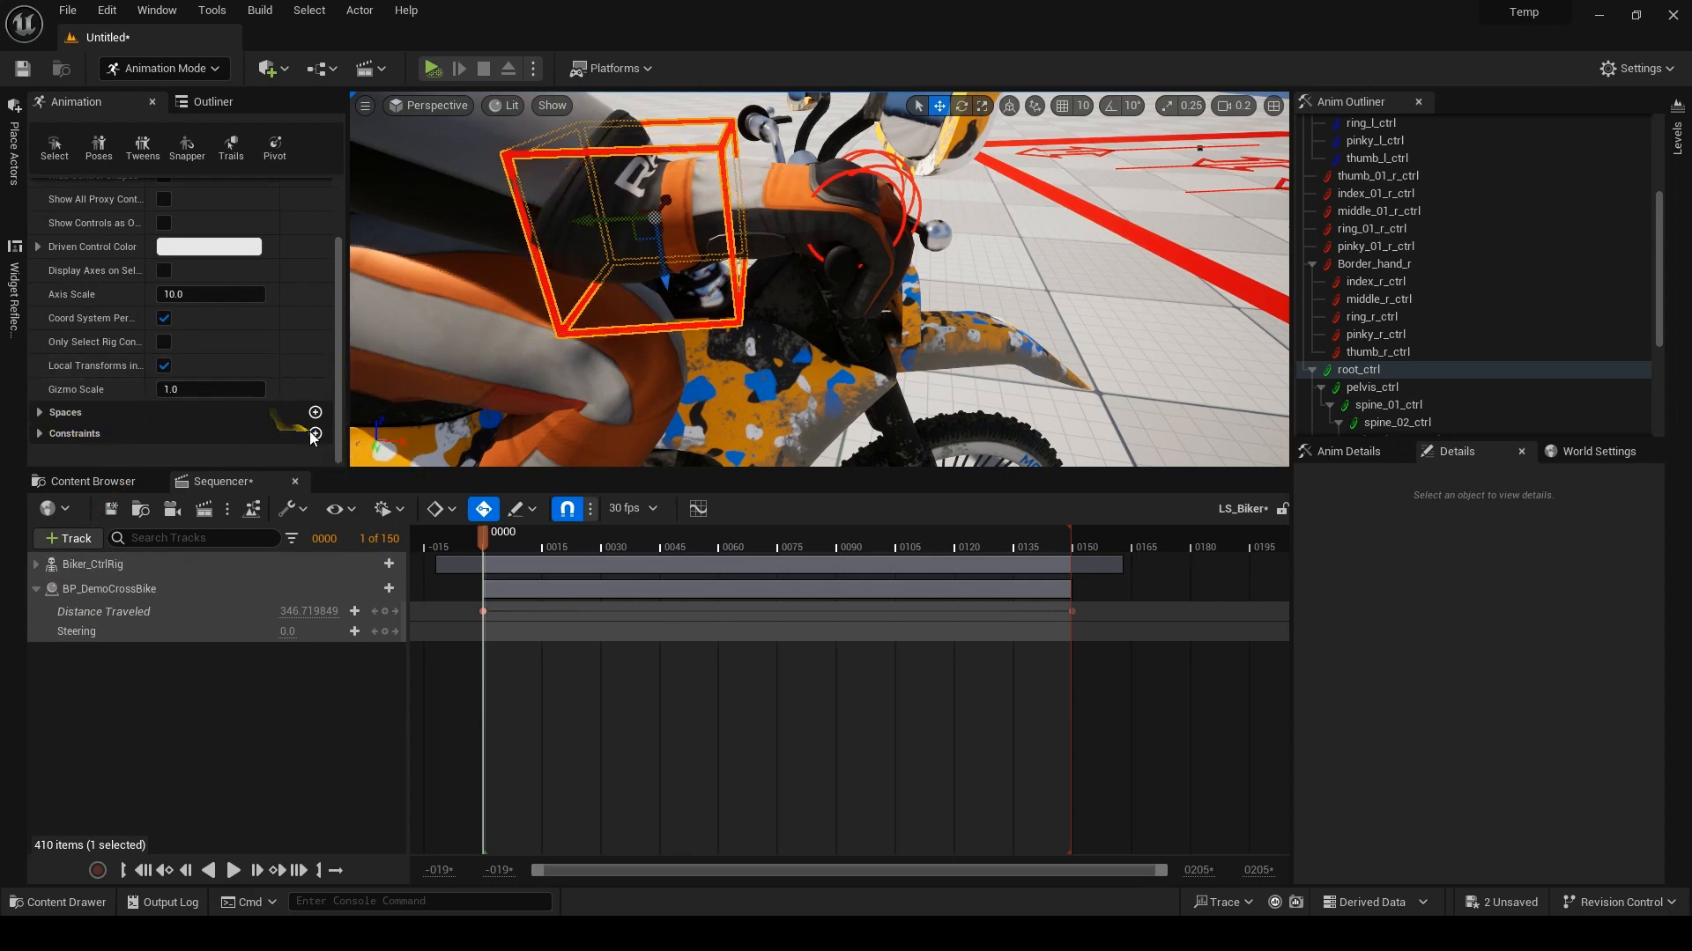
pyautogui.click(315, 435)
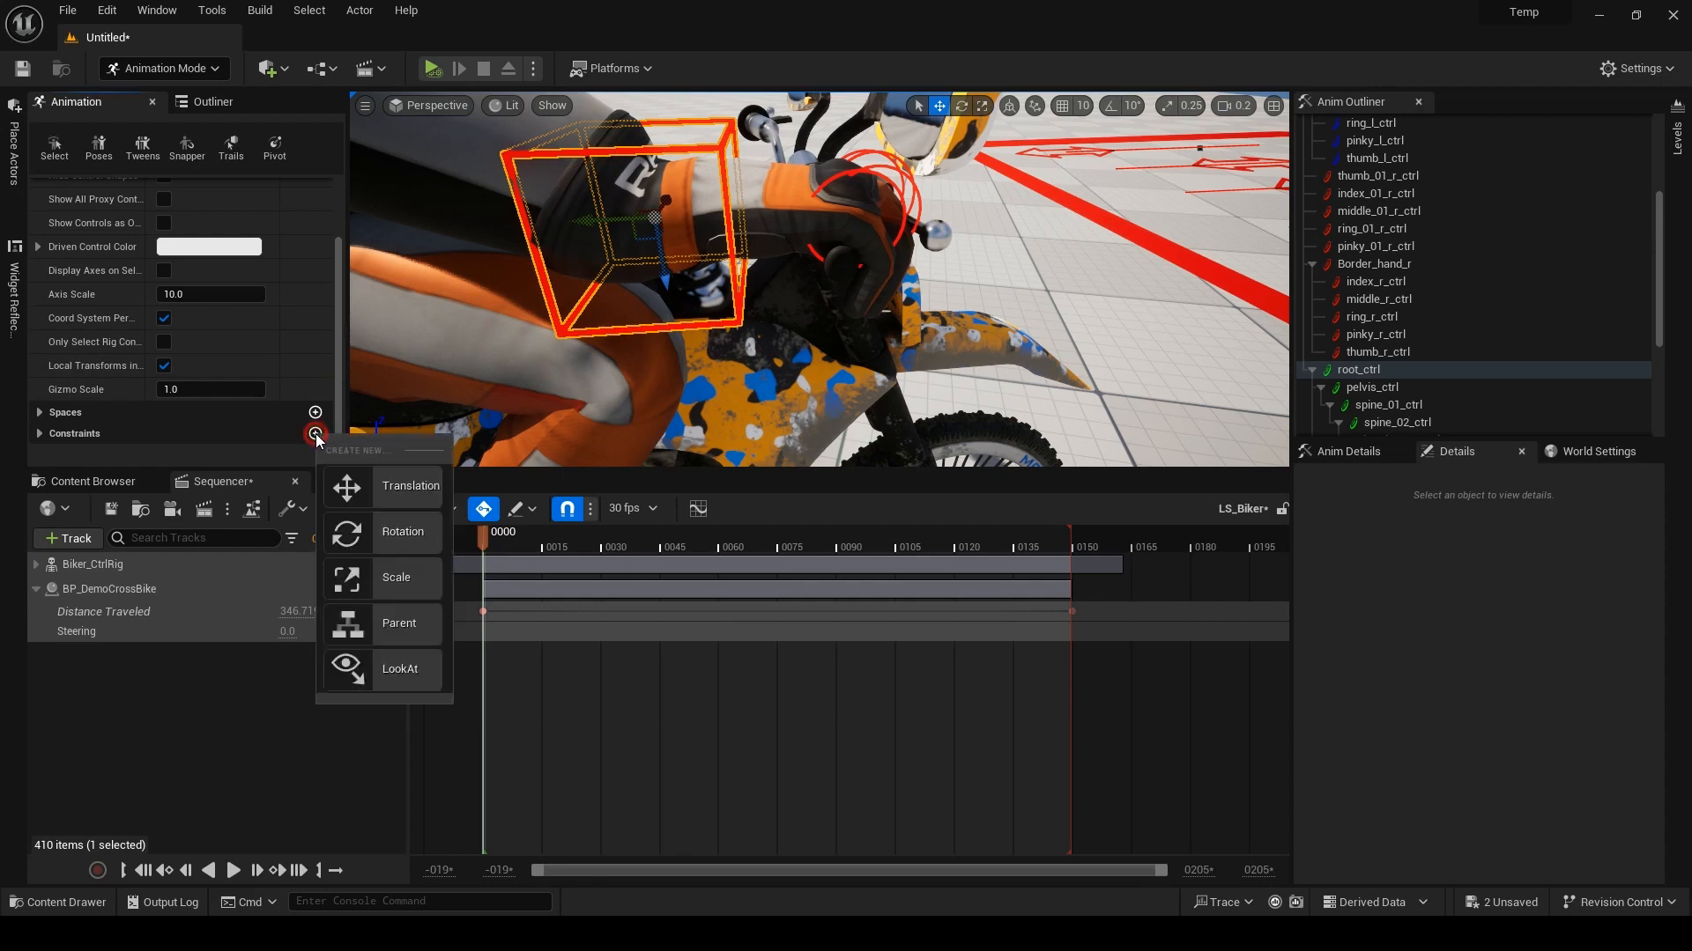
pyautogui.click(409, 624)
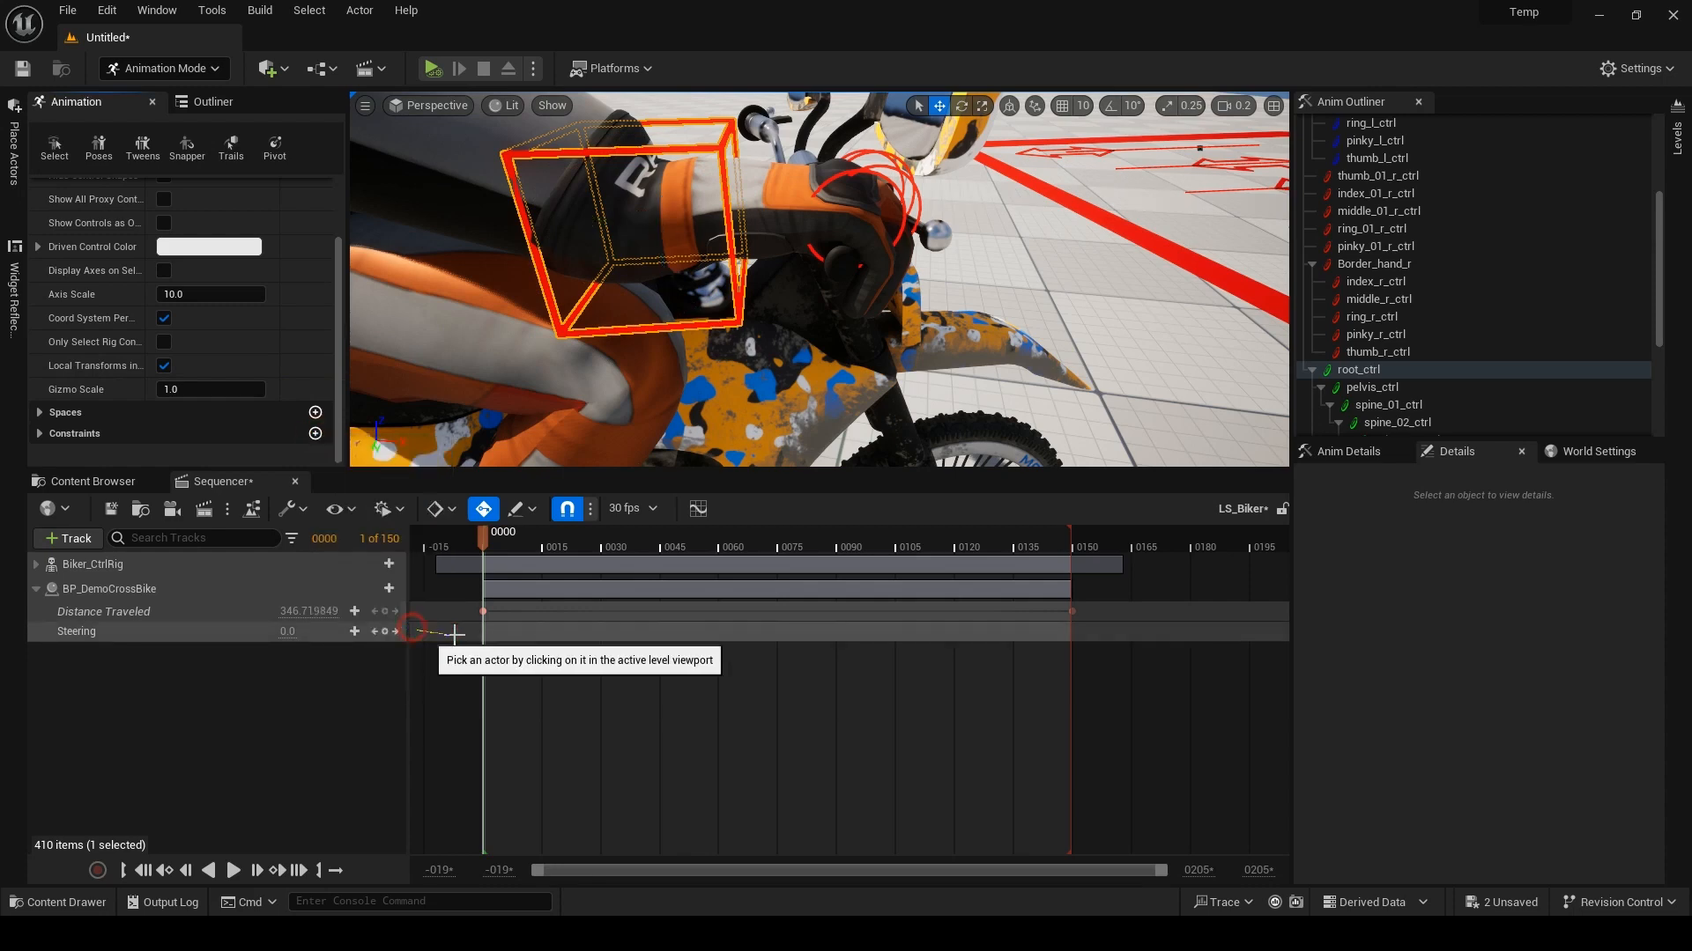
pyautogui.click(834, 384)
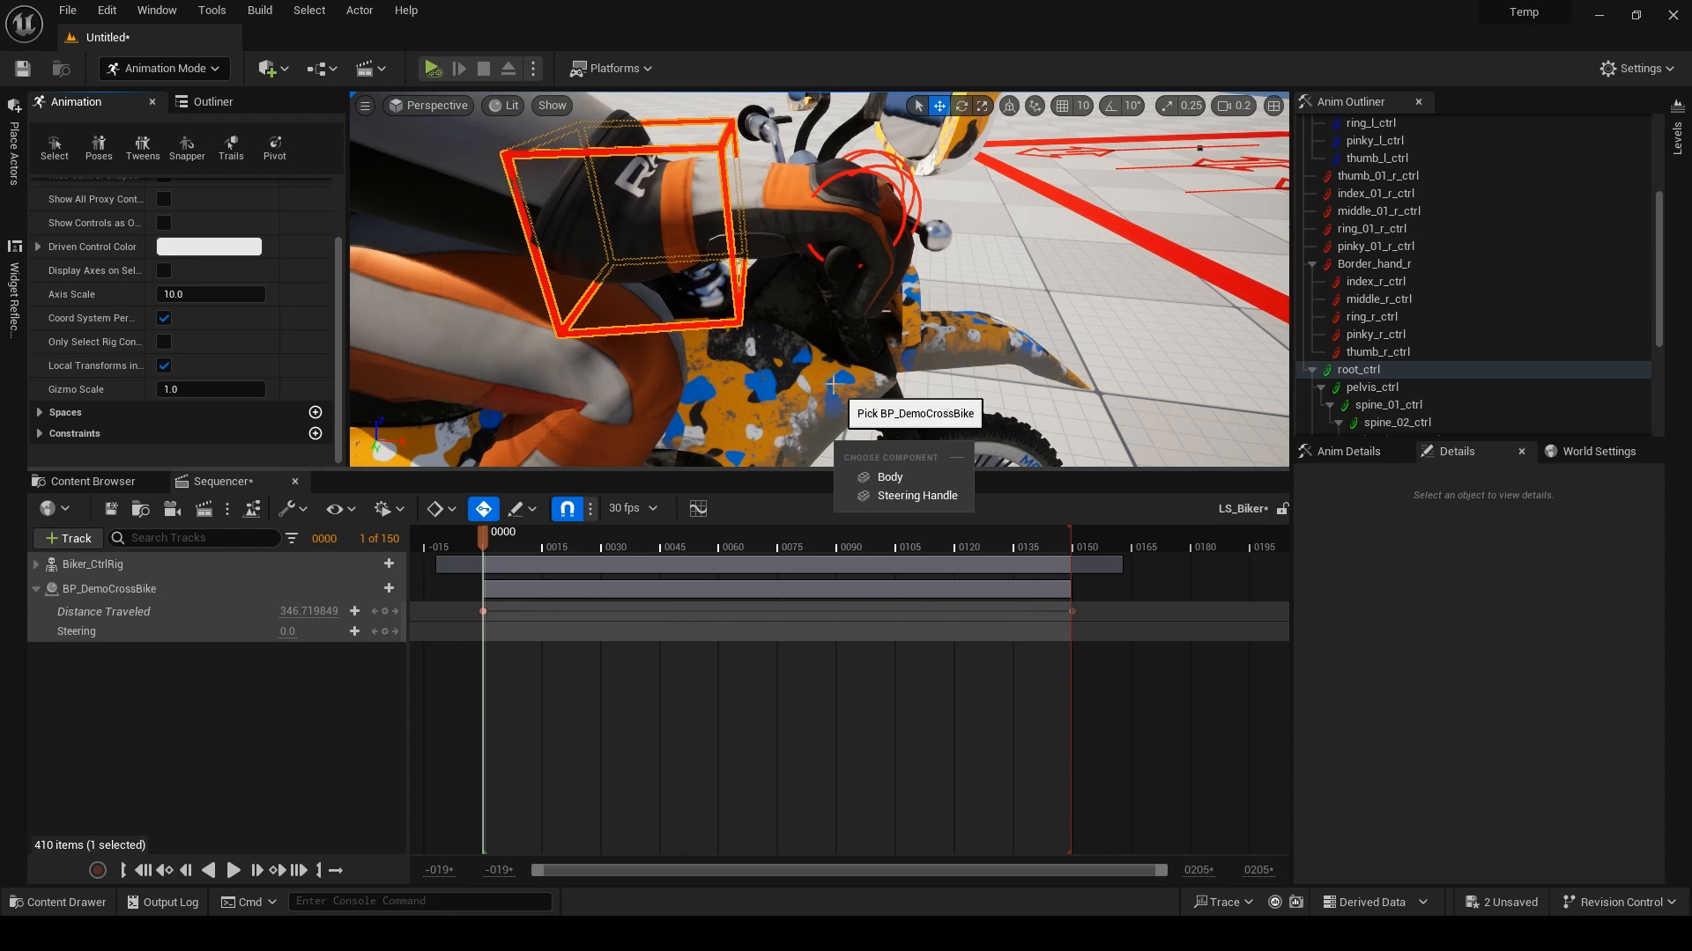
pyautogui.click(902, 499)
# Open the SM_SteeringHandle mesh and examine its sockets in the Socket Manager.
pyautogui.moveTo(773, 601)
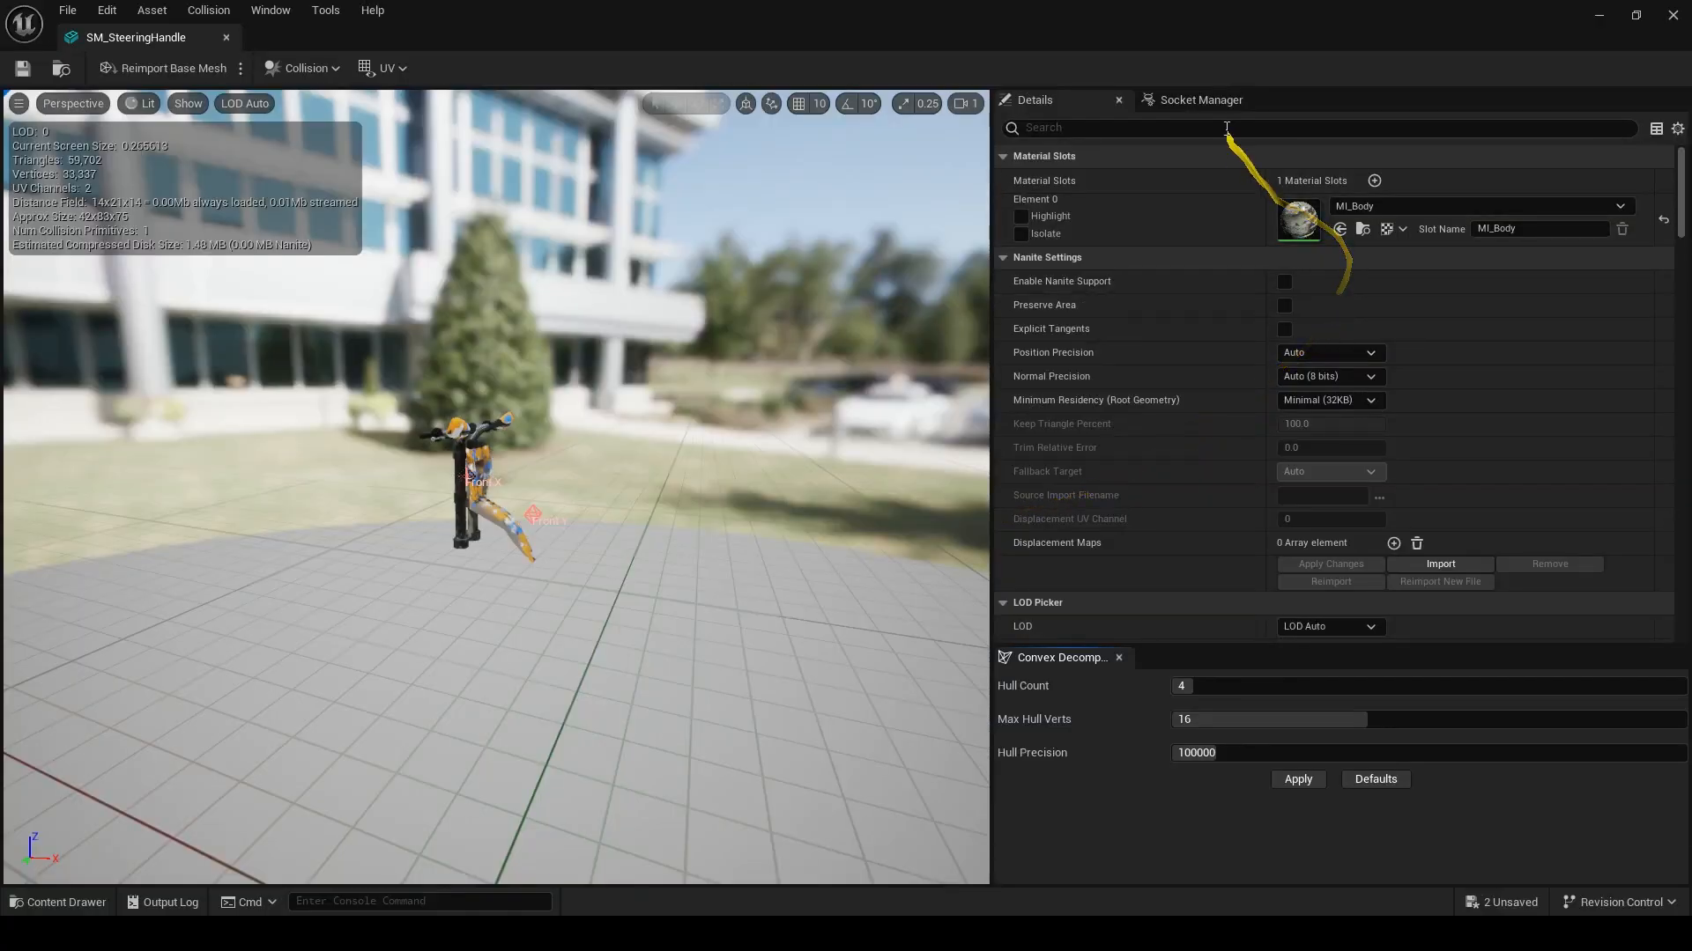
pyautogui.click(1200, 110)
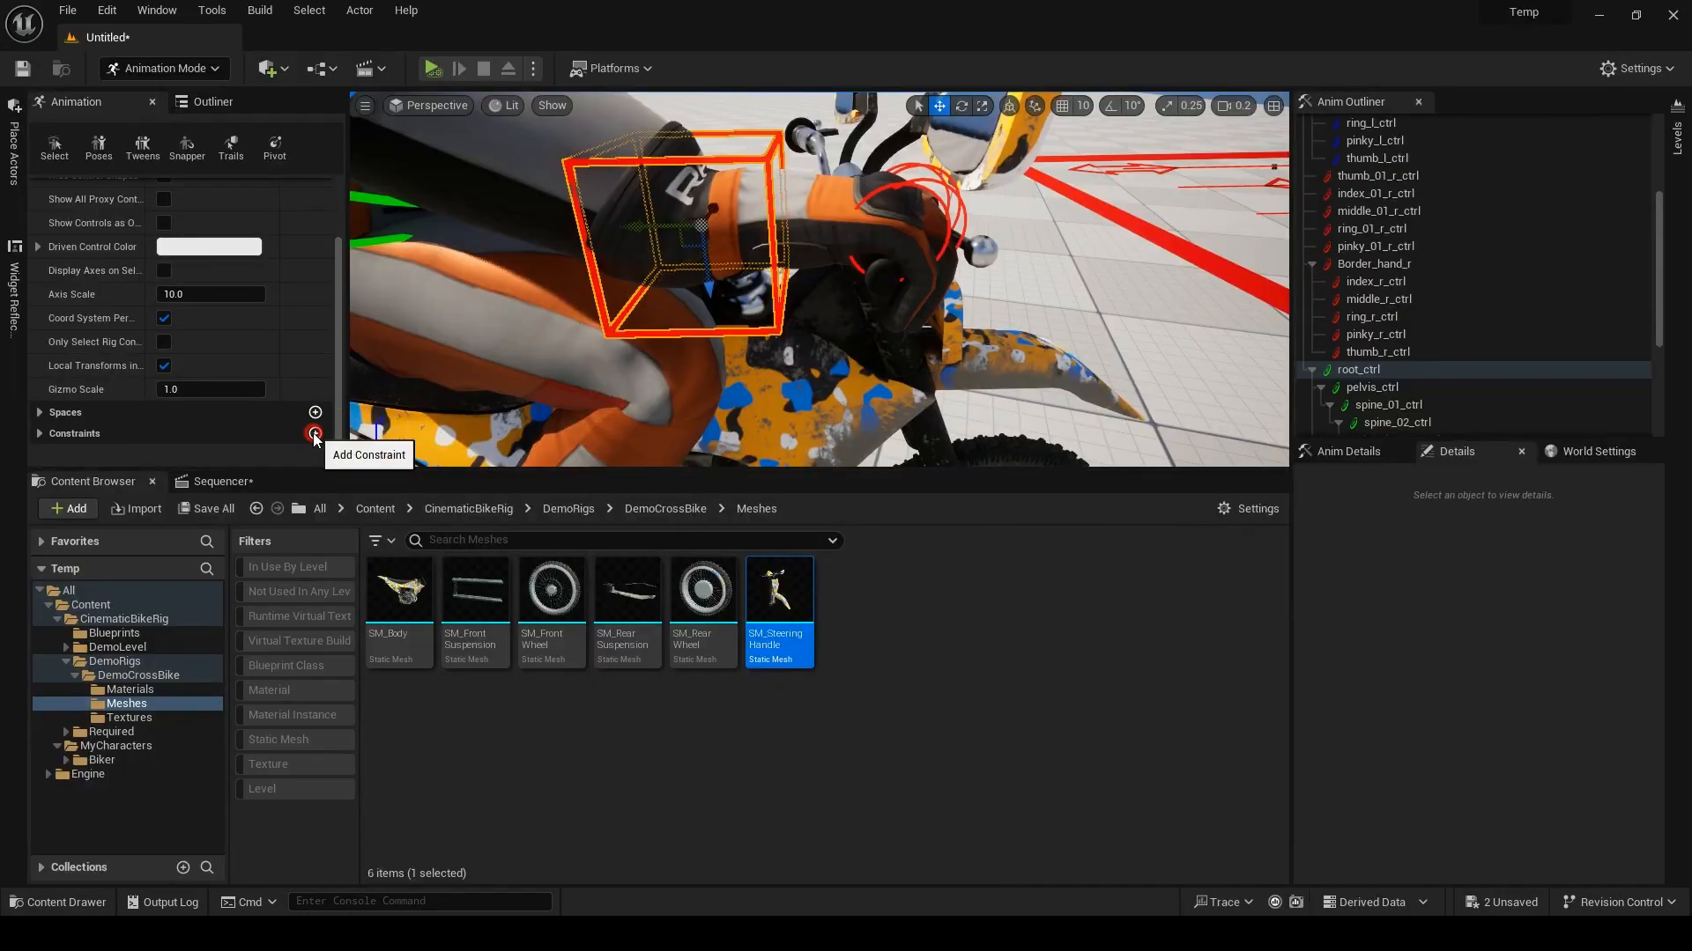
# Add a Parent constraint to hand_r_ctrl that targets the Steering Handle component of BP_DemoCrossBike.
pyautogui.click(315, 434)
pyautogui.click(397, 622)
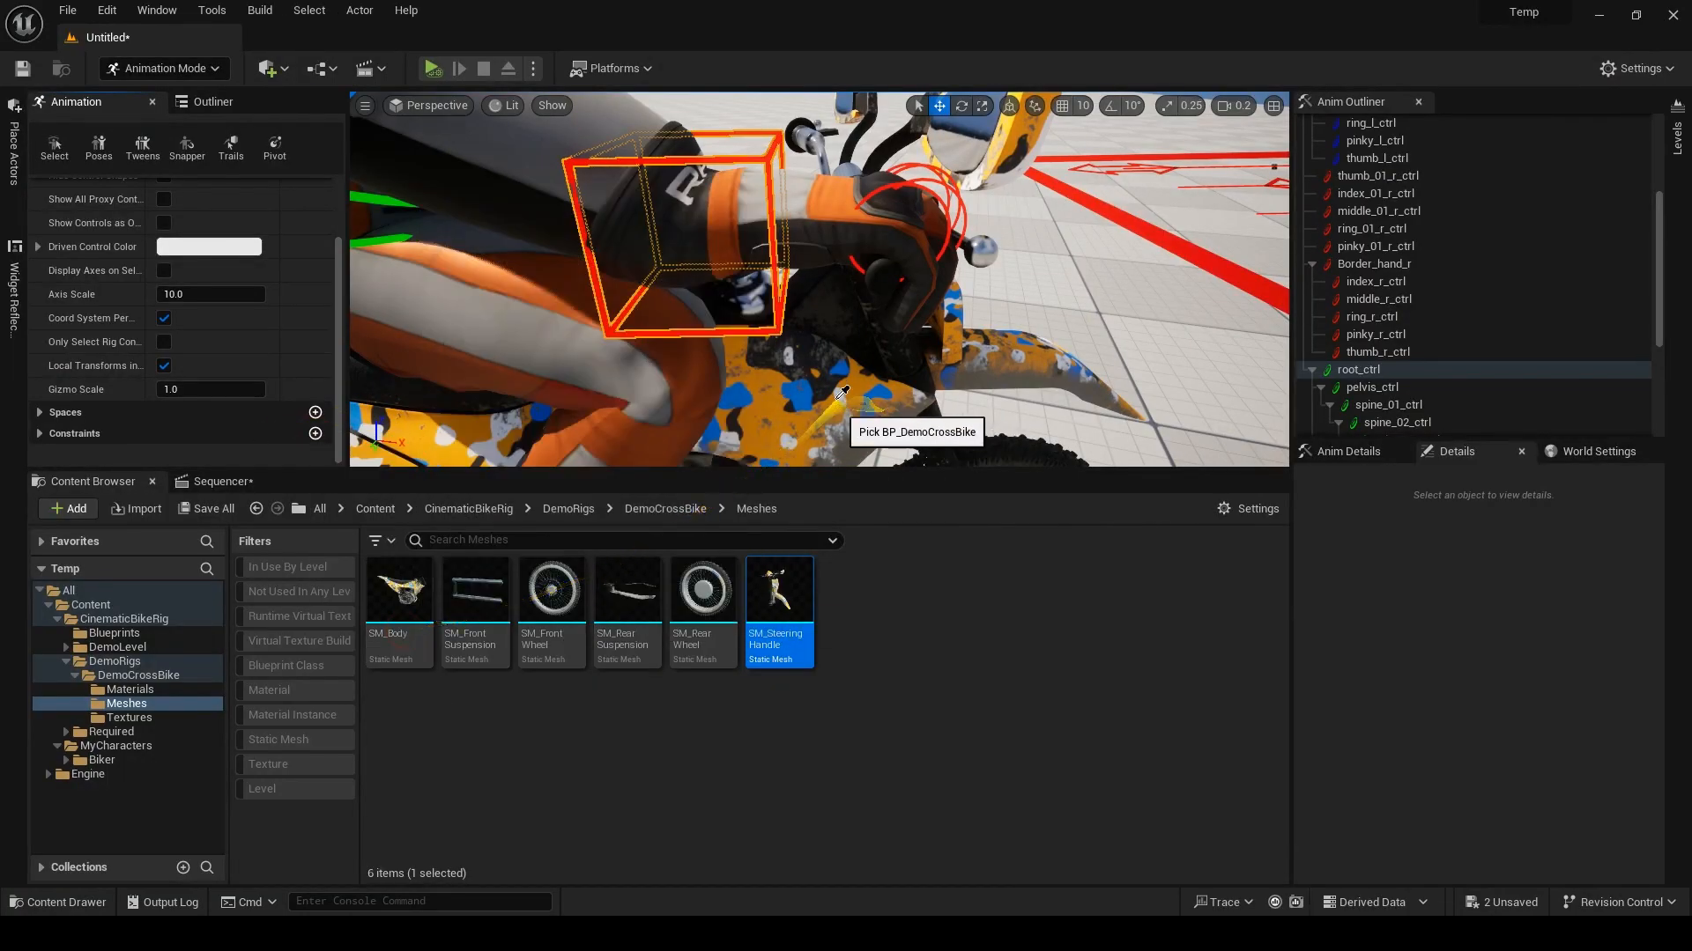
pyautogui.click(798, 402)
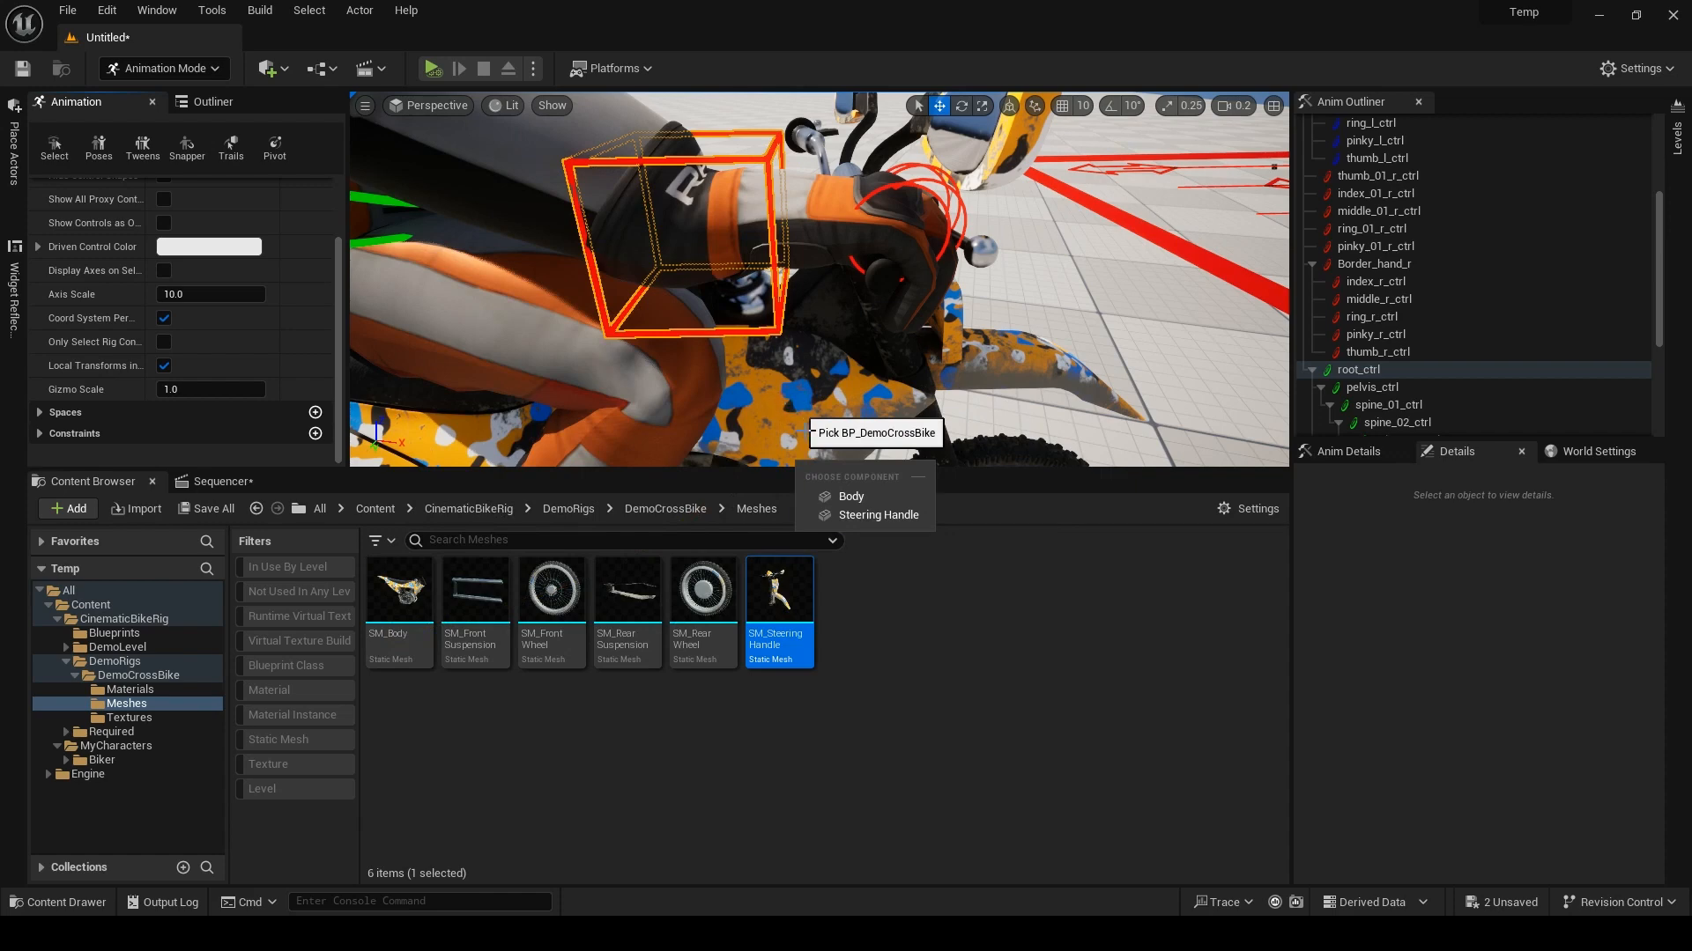
pyautogui.click(858, 517)
pyautogui.click(898, 564)
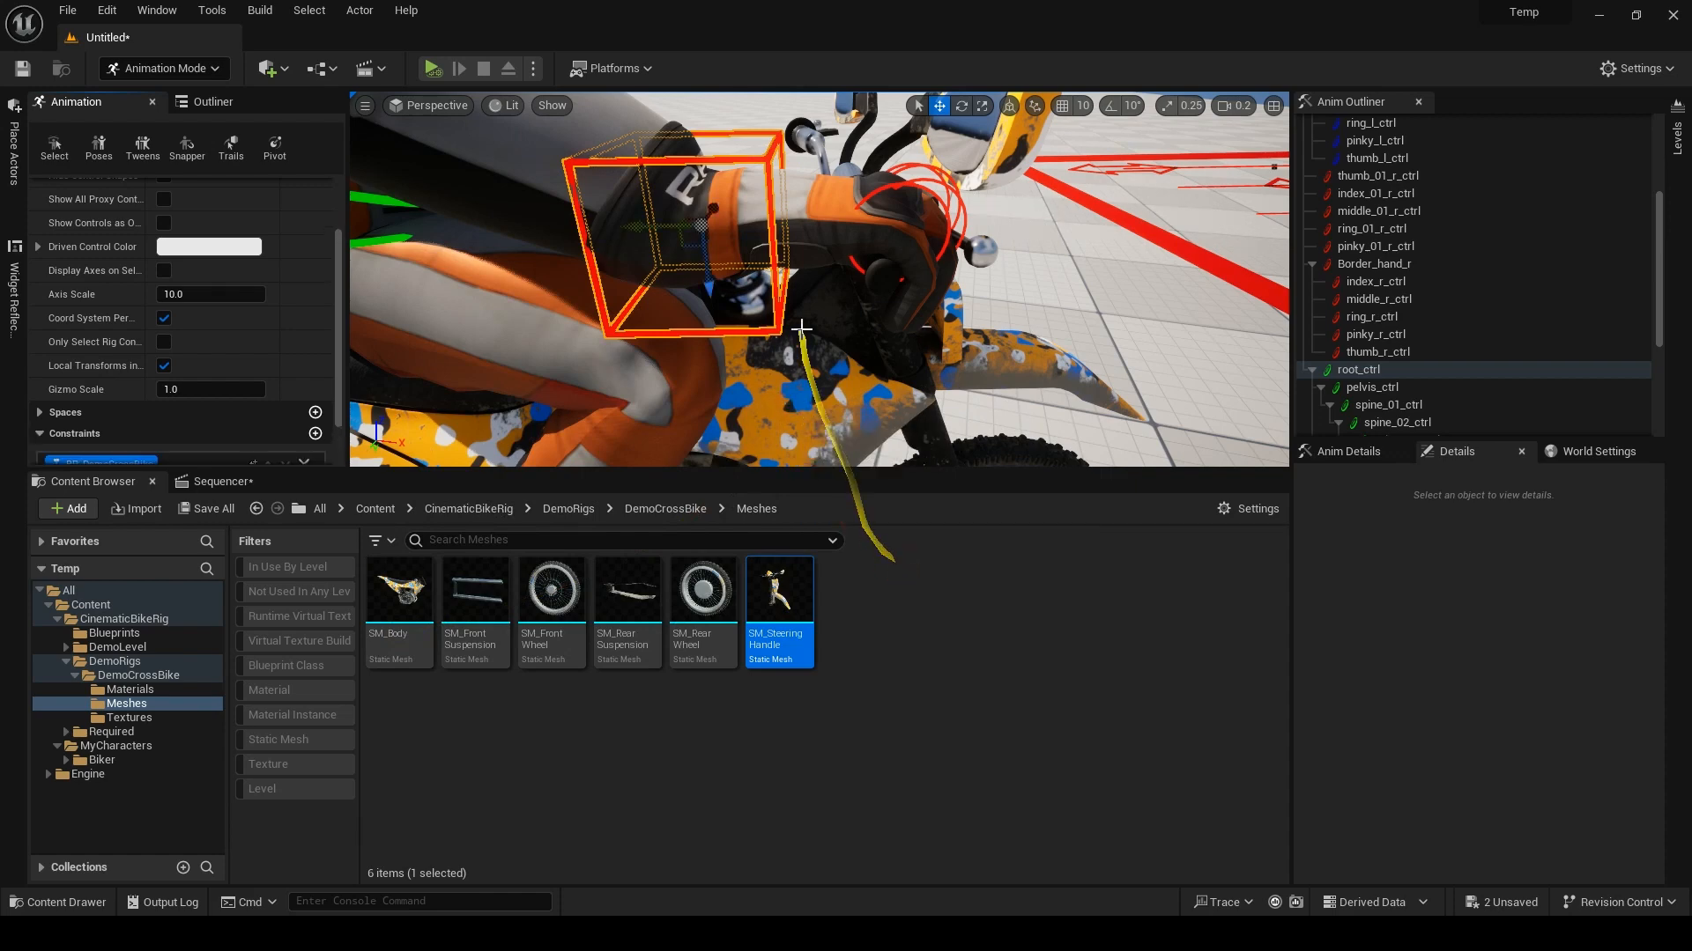
pyautogui.moveTo(836, 373); pyautogui.dragTo(835, 376, button='right')
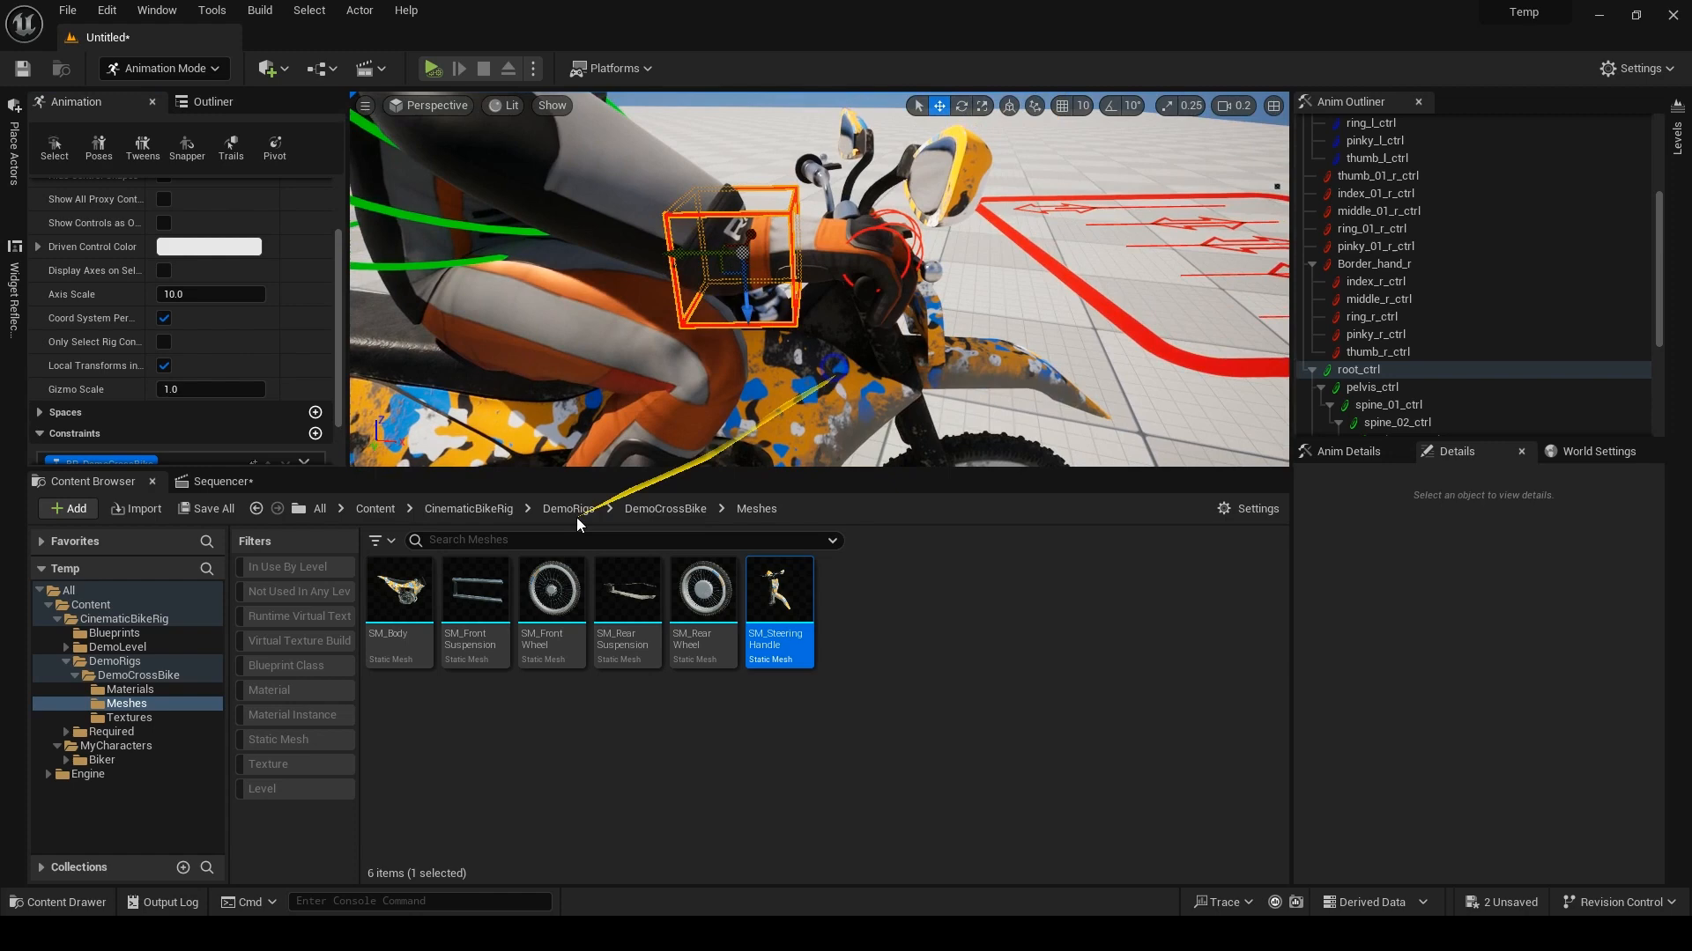
pyautogui.scroll(-2, 236, 352)
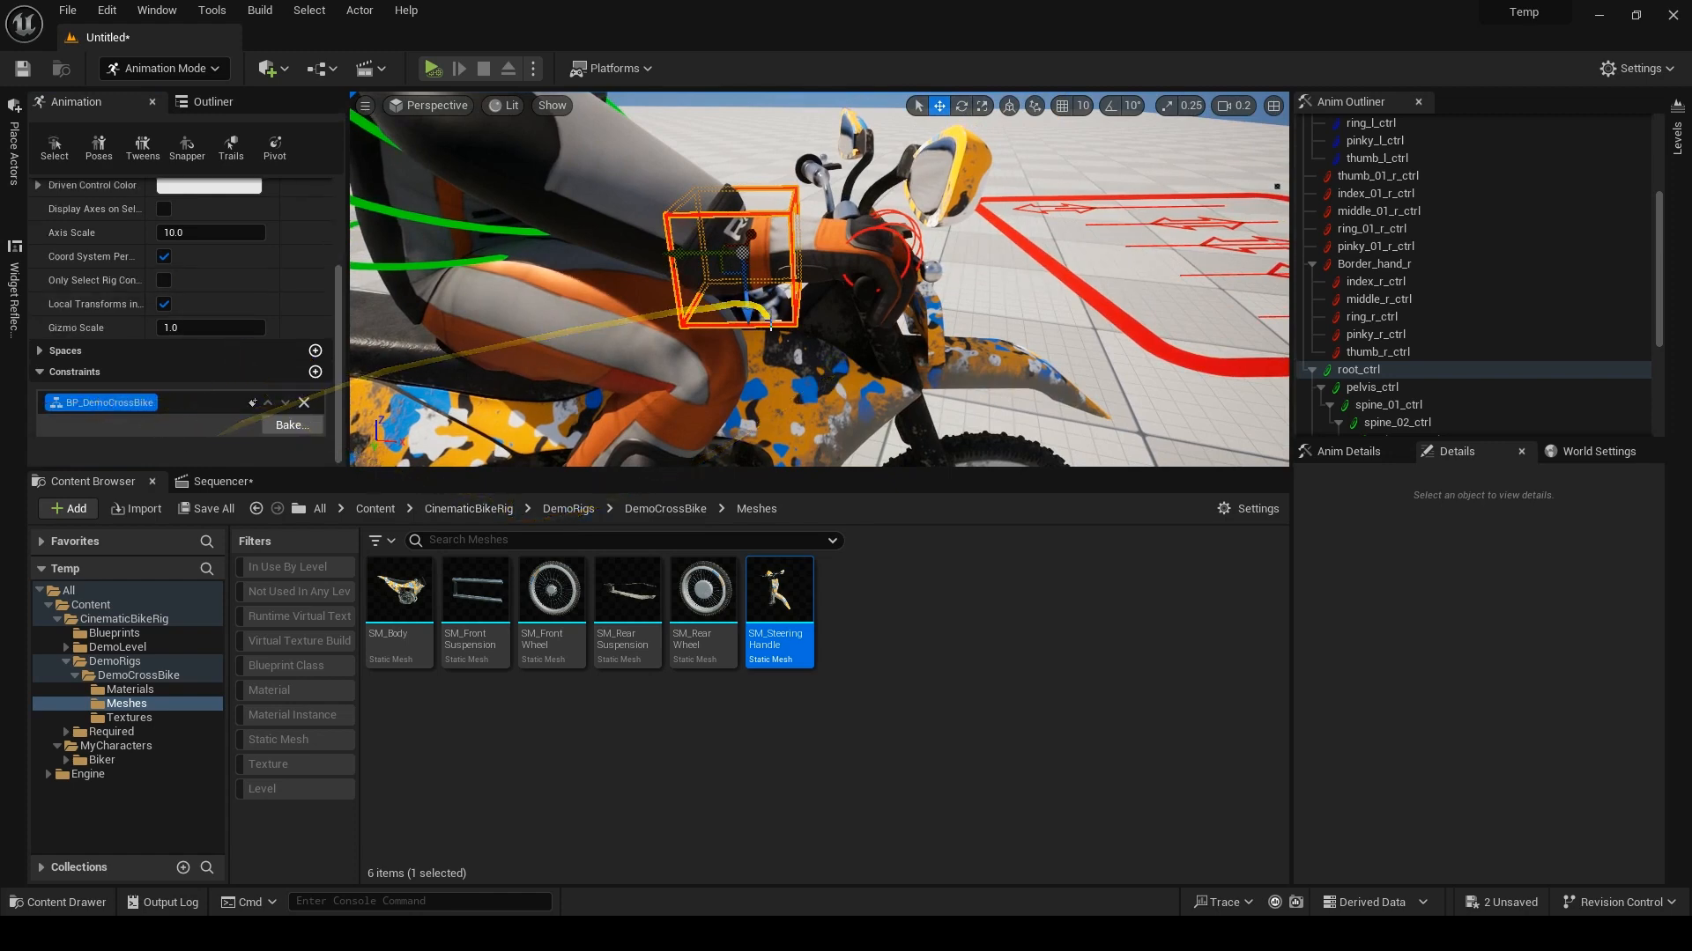
# Examine the Parent constraint section under hand_r_ctrl in the Sequencer, then collapse the Biker_CtrlRig control list.
pyautogui.click(225, 482)
pyautogui.click(41, 568)
pyautogui.scroll(-1, 190, 682)
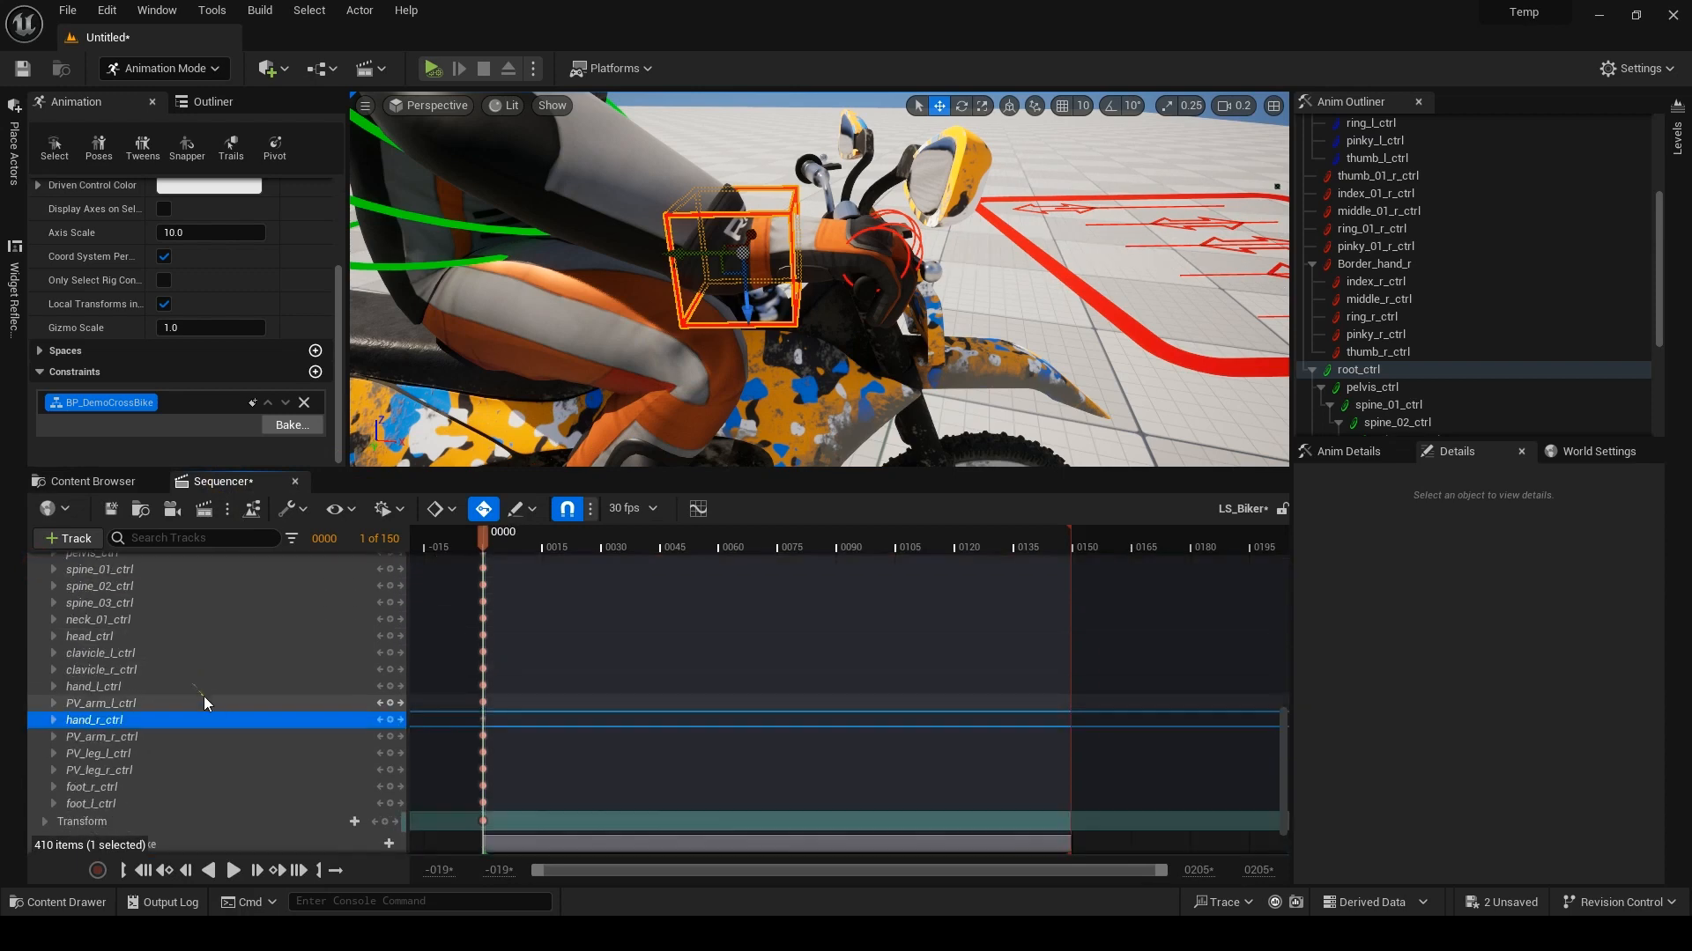
pyautogui.click(54, 720)
pyautogui.scroll(-3, 57, 724)
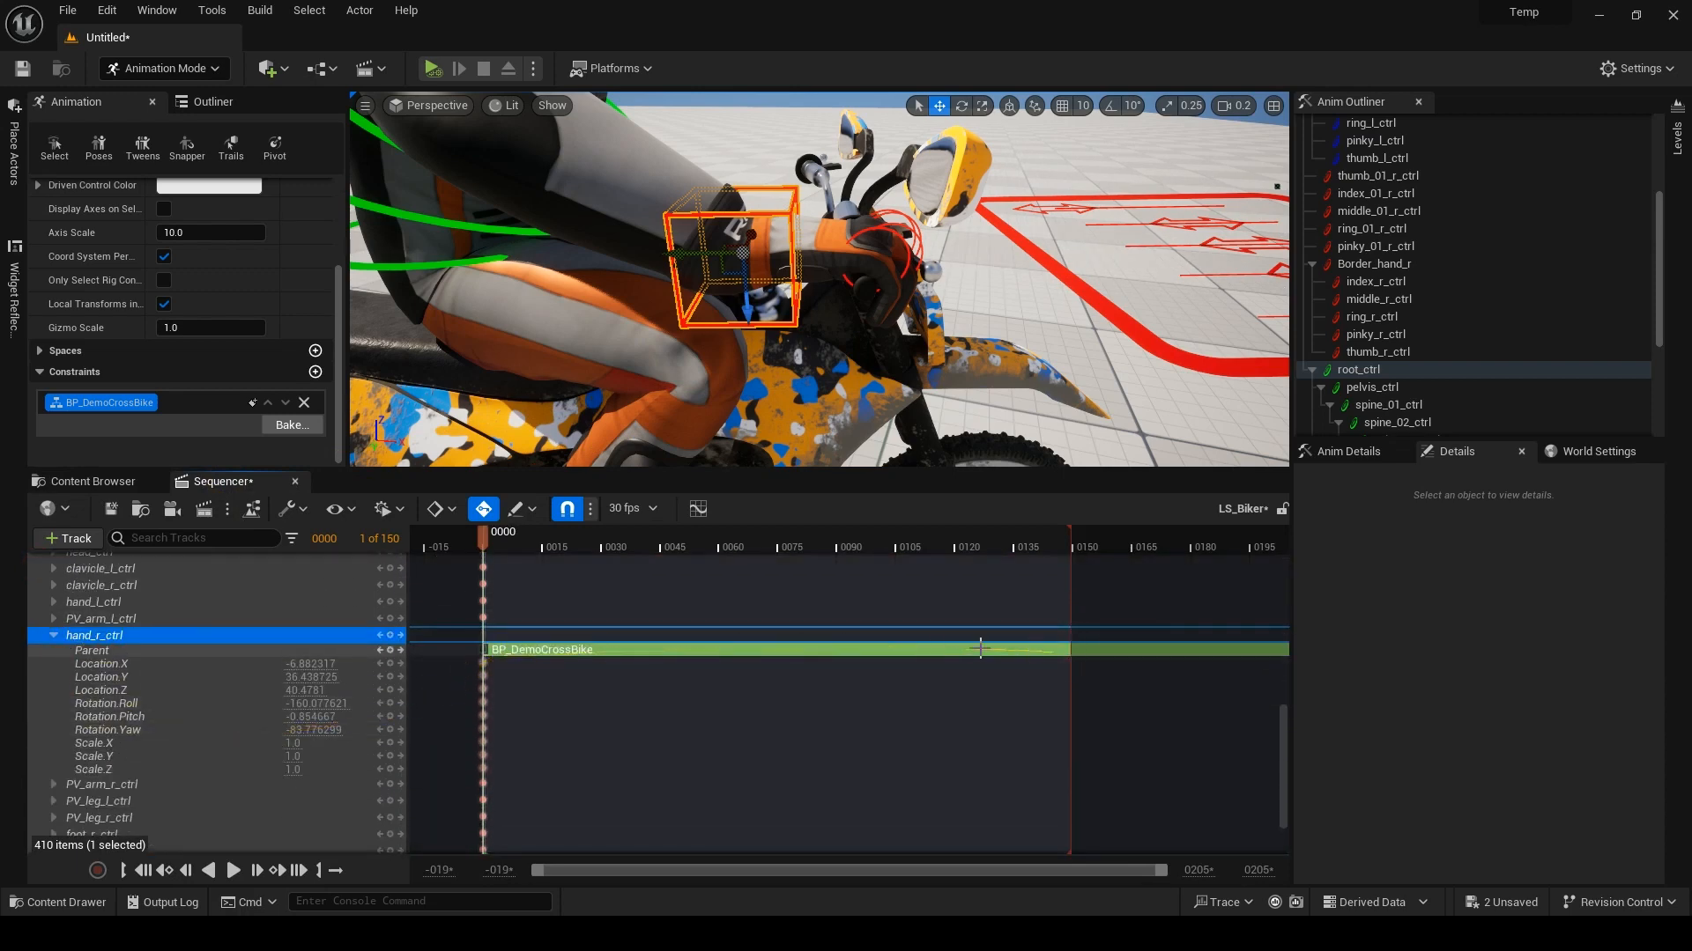
pyautogui.scroll(6, 172, 610)
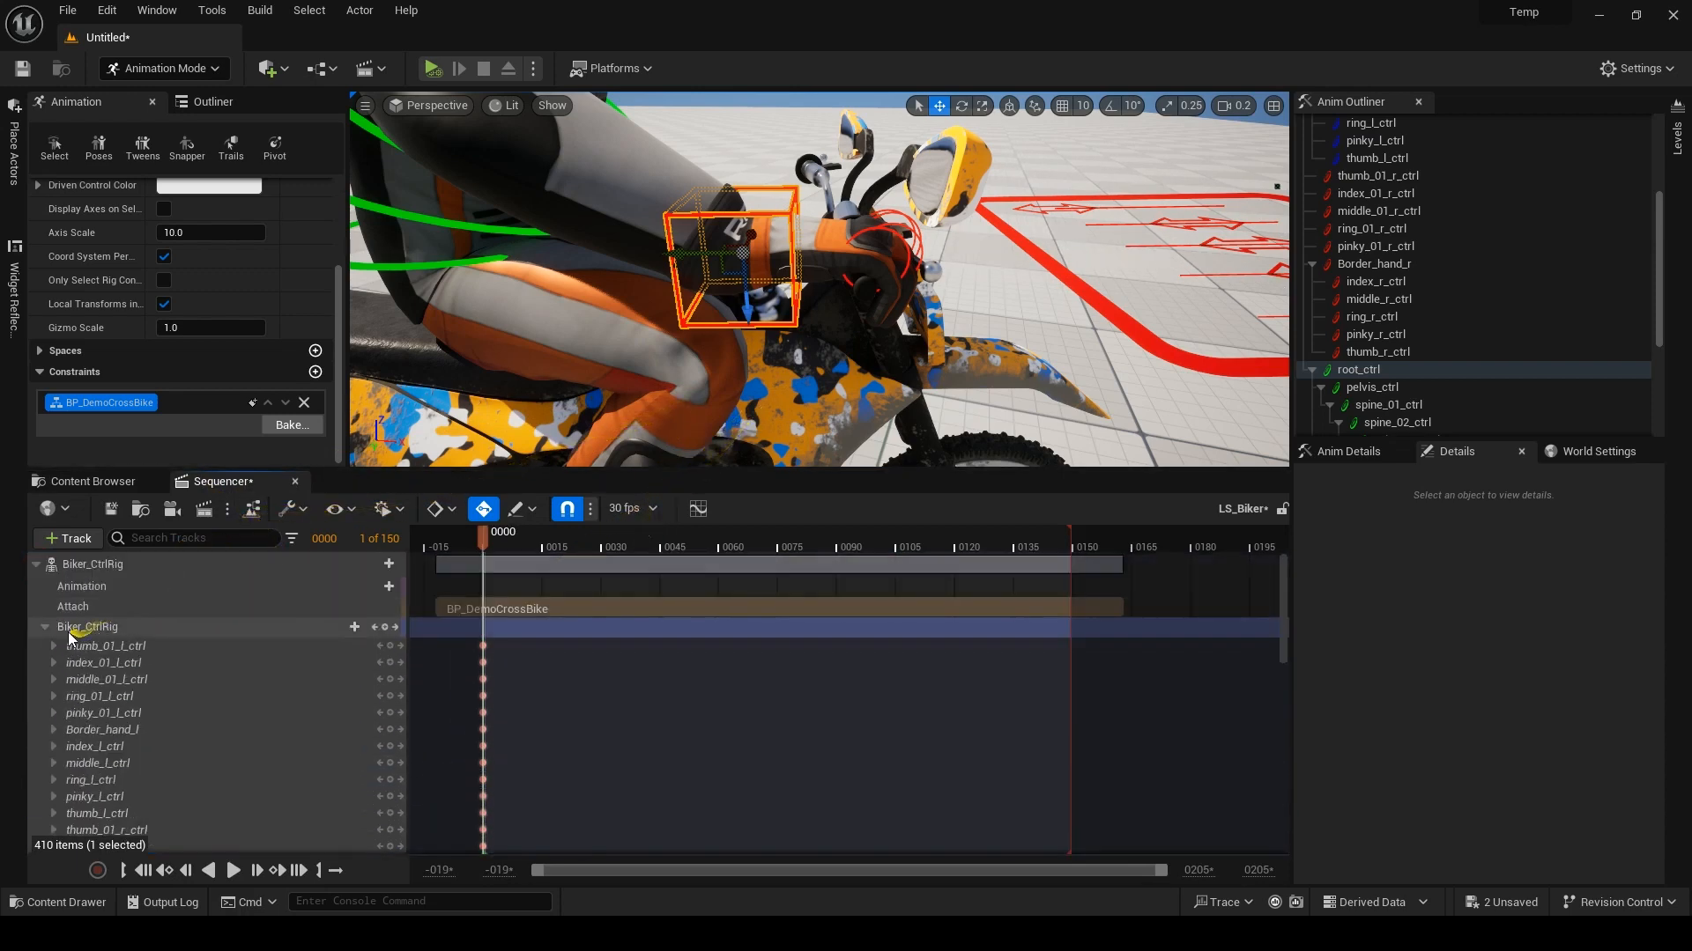
pyautogui.click(44, 626)
# Test the right hand's attachment by varying the bike's Steering value, then reset it to 0.
pyautogui.moveTo(298, 711)
pyautogui.mouseDown()
pyautogui.moveTo(317, 712)
pyautogui.moveTo(277, 710)
pyautogui.moveTo(310, 715)
pyautogui.mouseUp()
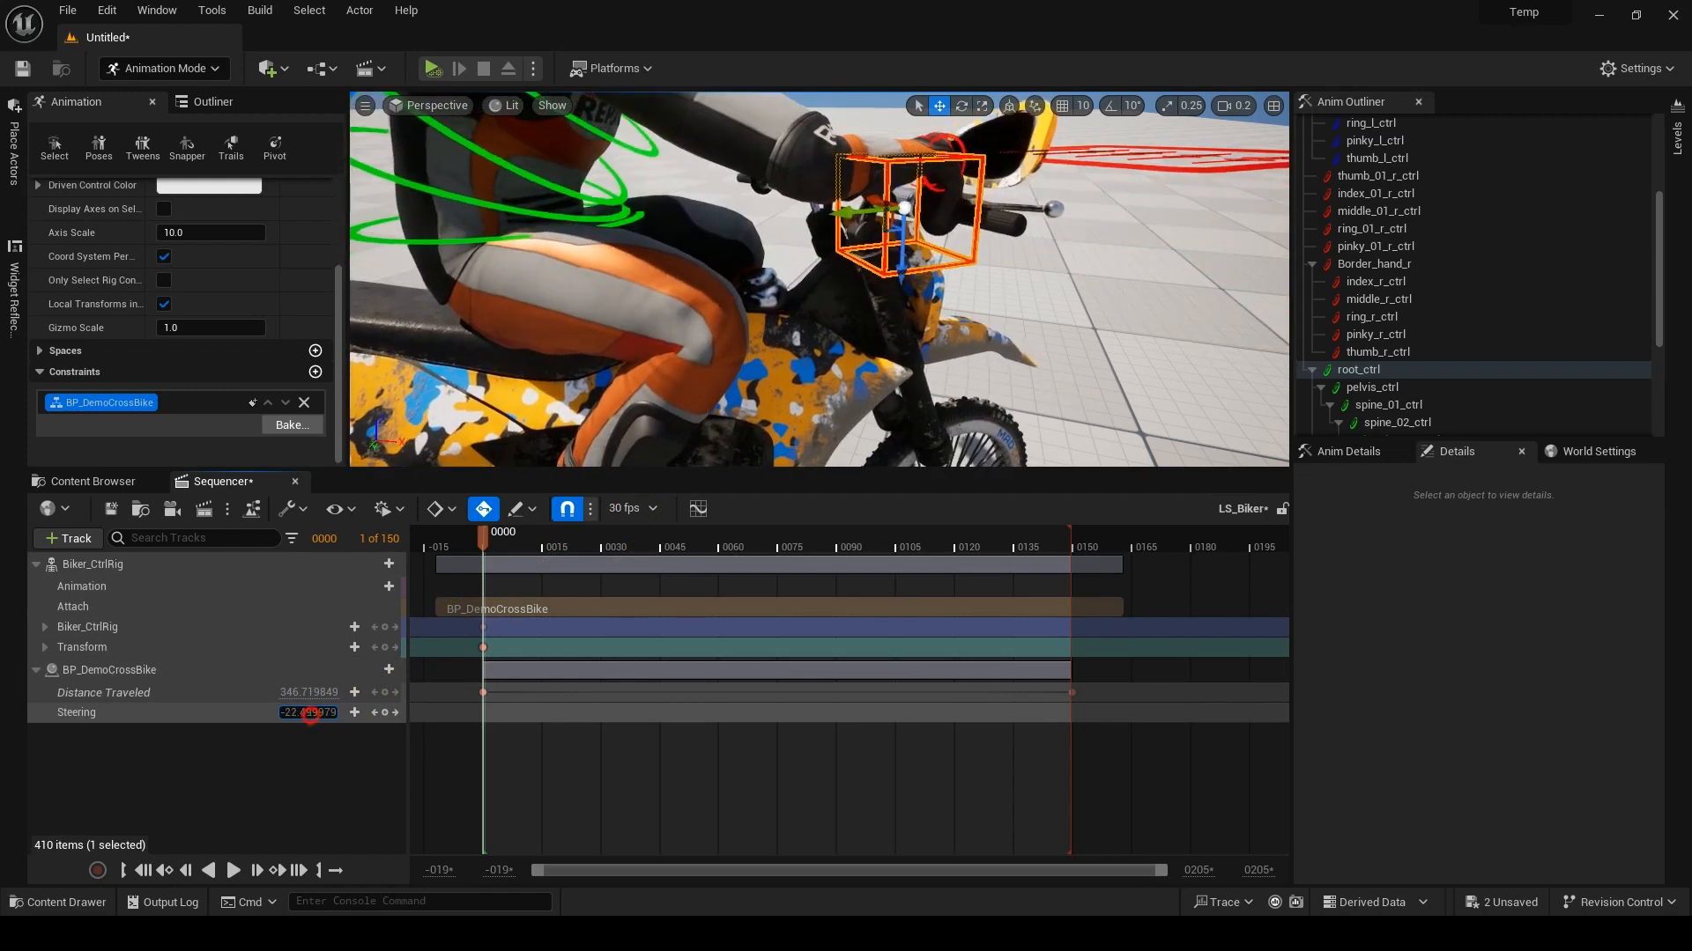
pyautogui.write('0')
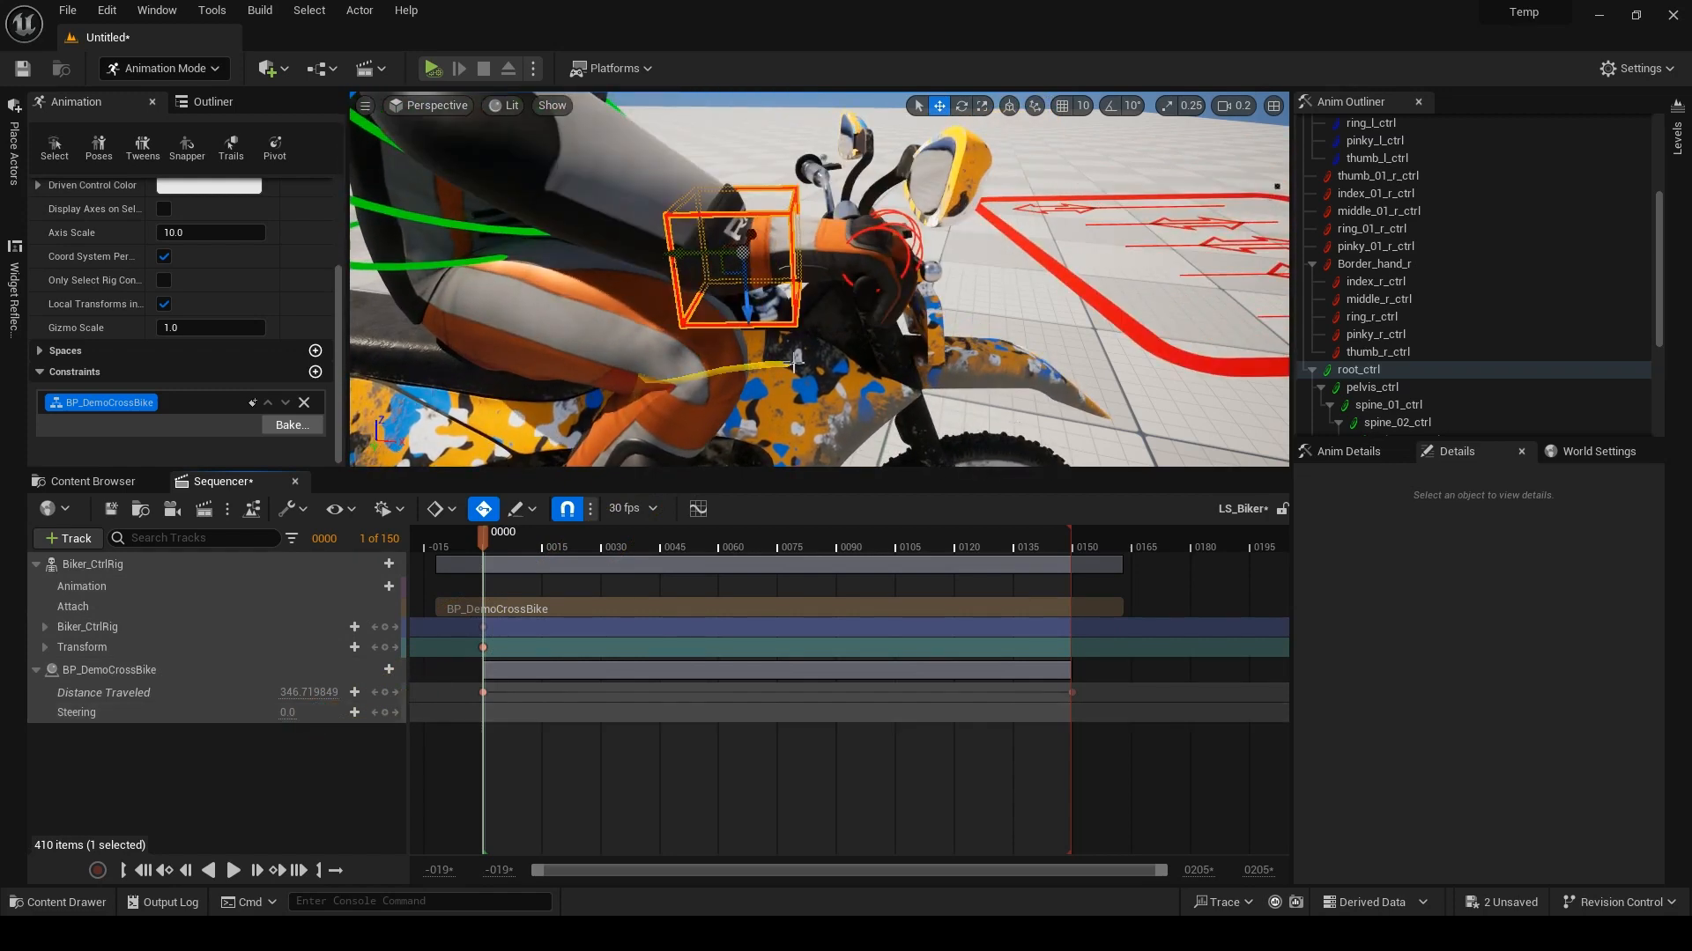
pyautogui.press('Return')
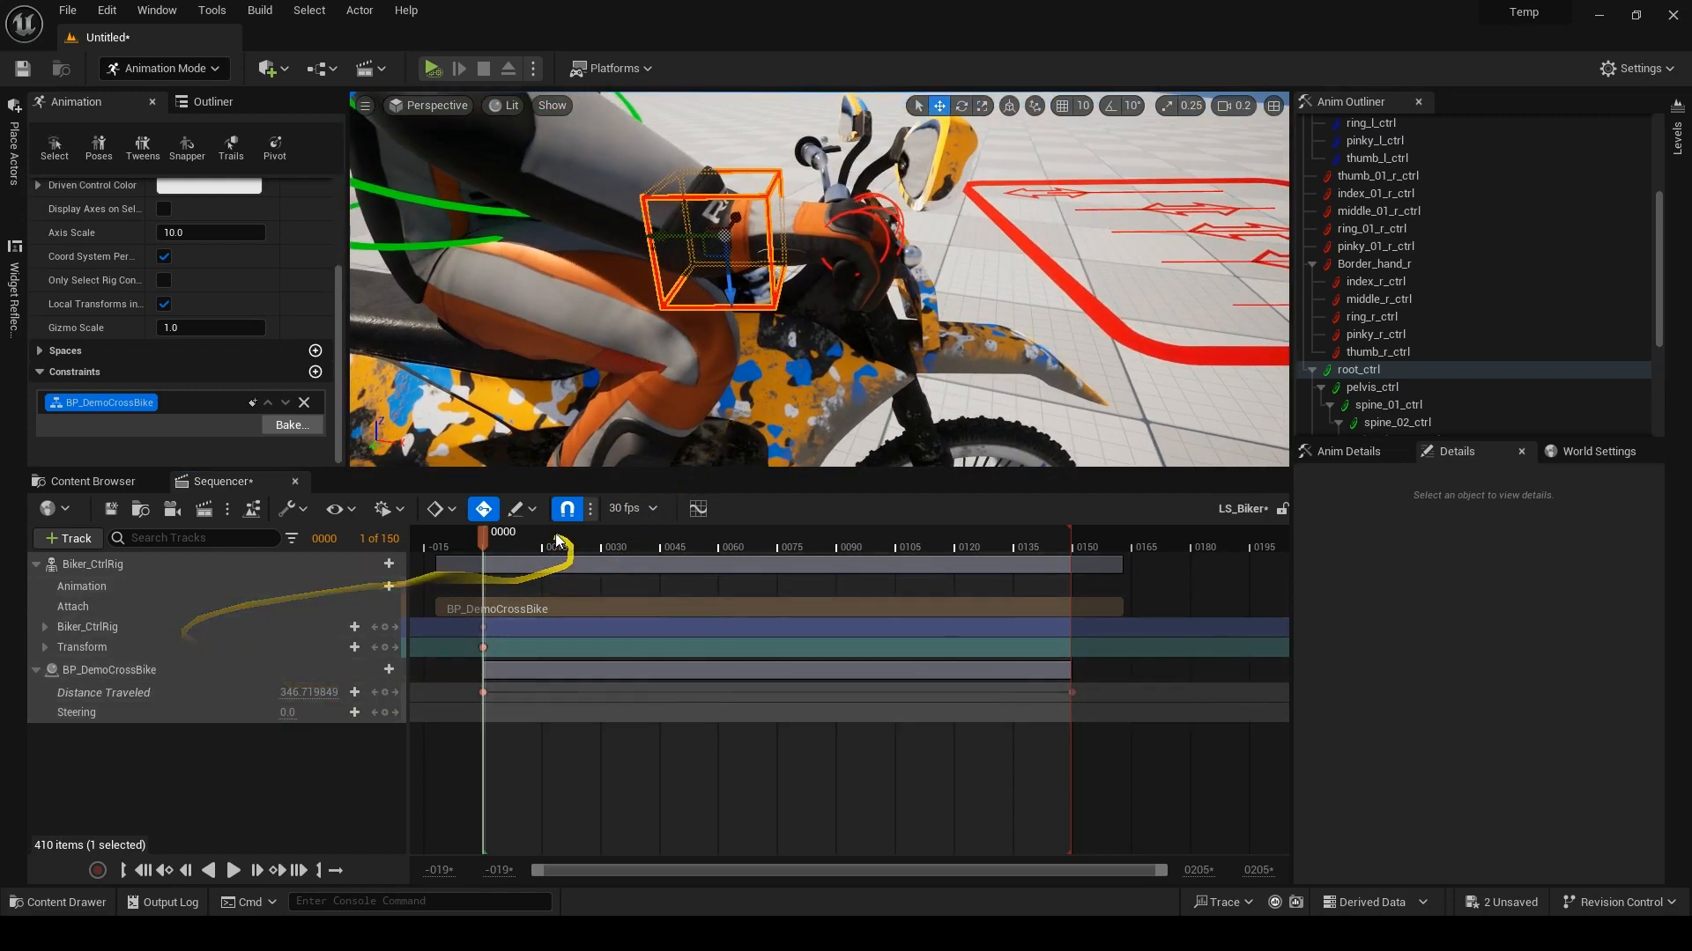
# Refine the rotation and position of hand_r_ctrl on the grip and adjust thumb_r_ctrl for the right thumb.
pyautogui.moveTo(650, 303)
pyautogui.mouseDown(button='right')
pyautogui.moveTo(671, 312)
pyautogui.moveTo(651, 303)
pyautogui.mouseUp(button='right')
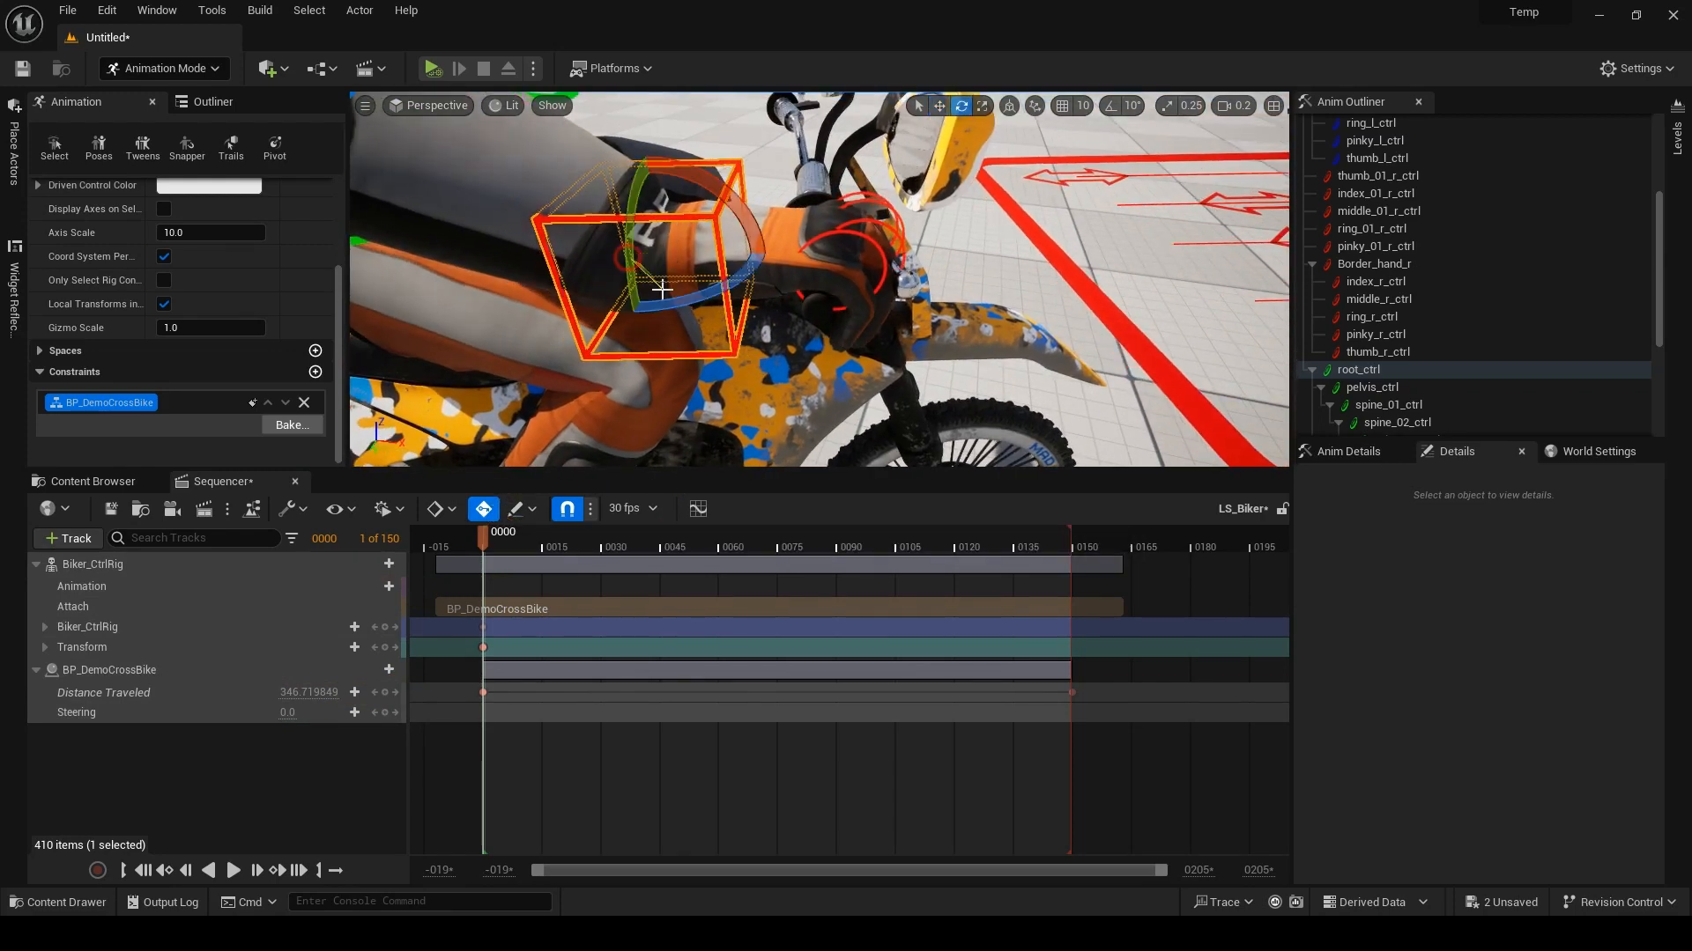
pyautogui.moveTo(662, 287); pyautogui.dragTo(692, 295)
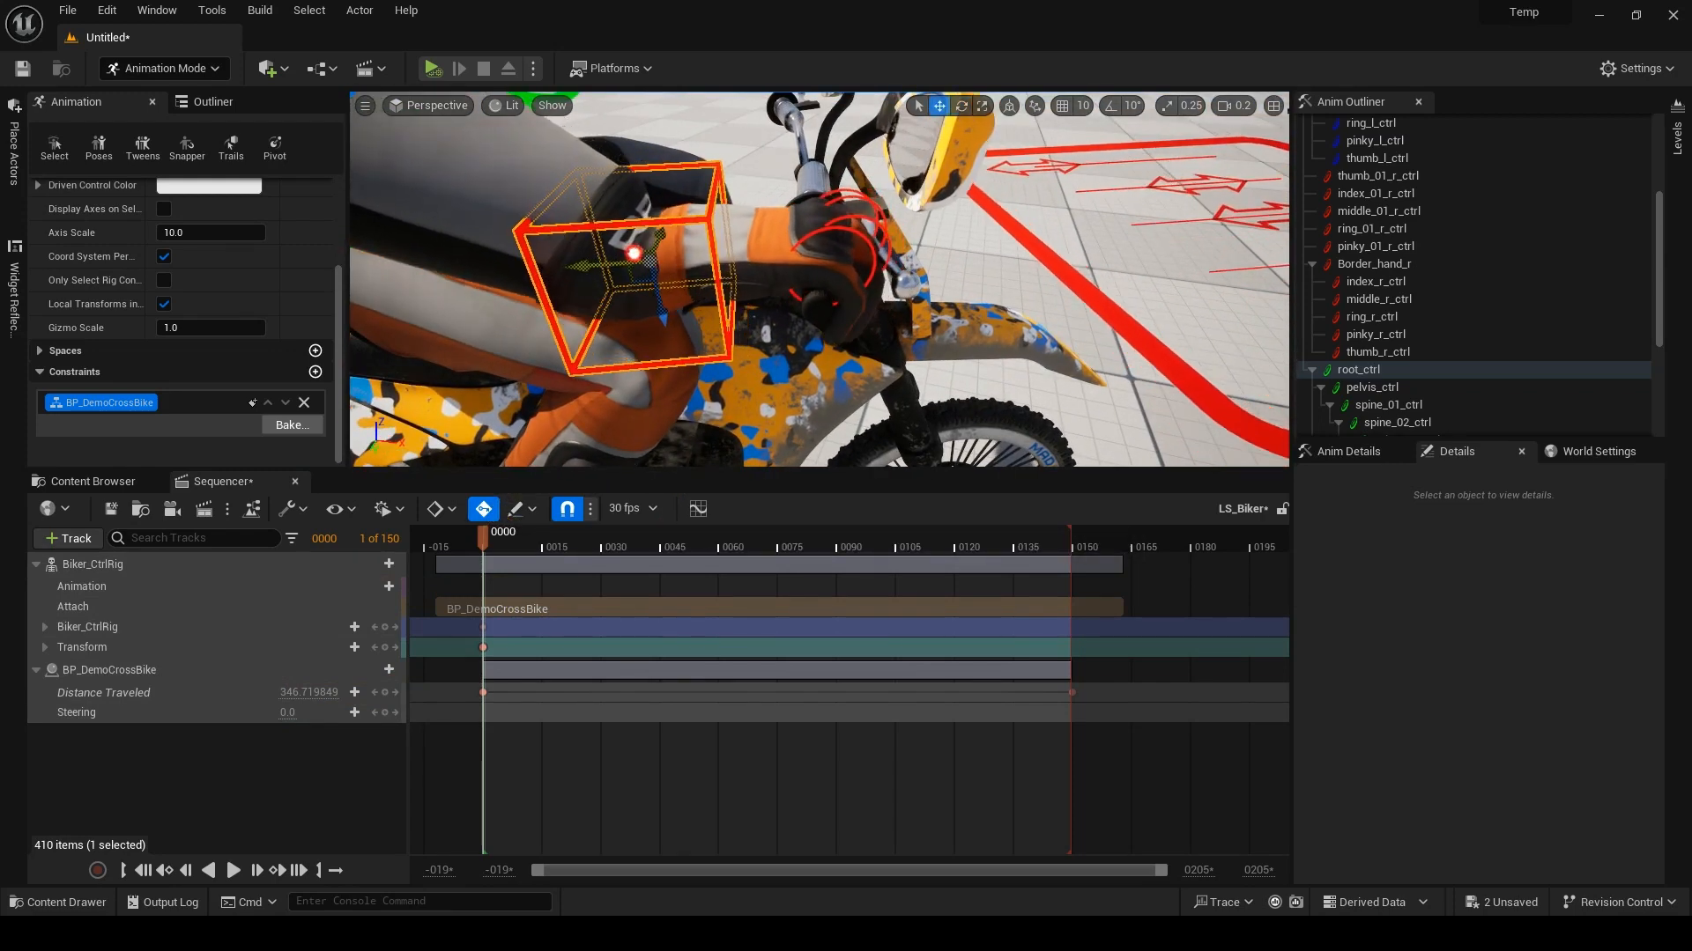
pyautogui.moveTo(631, 252); pyautogui.dragTo(1290, 344, button='right')
pyautogui.scroll(-1, 1313, 331)
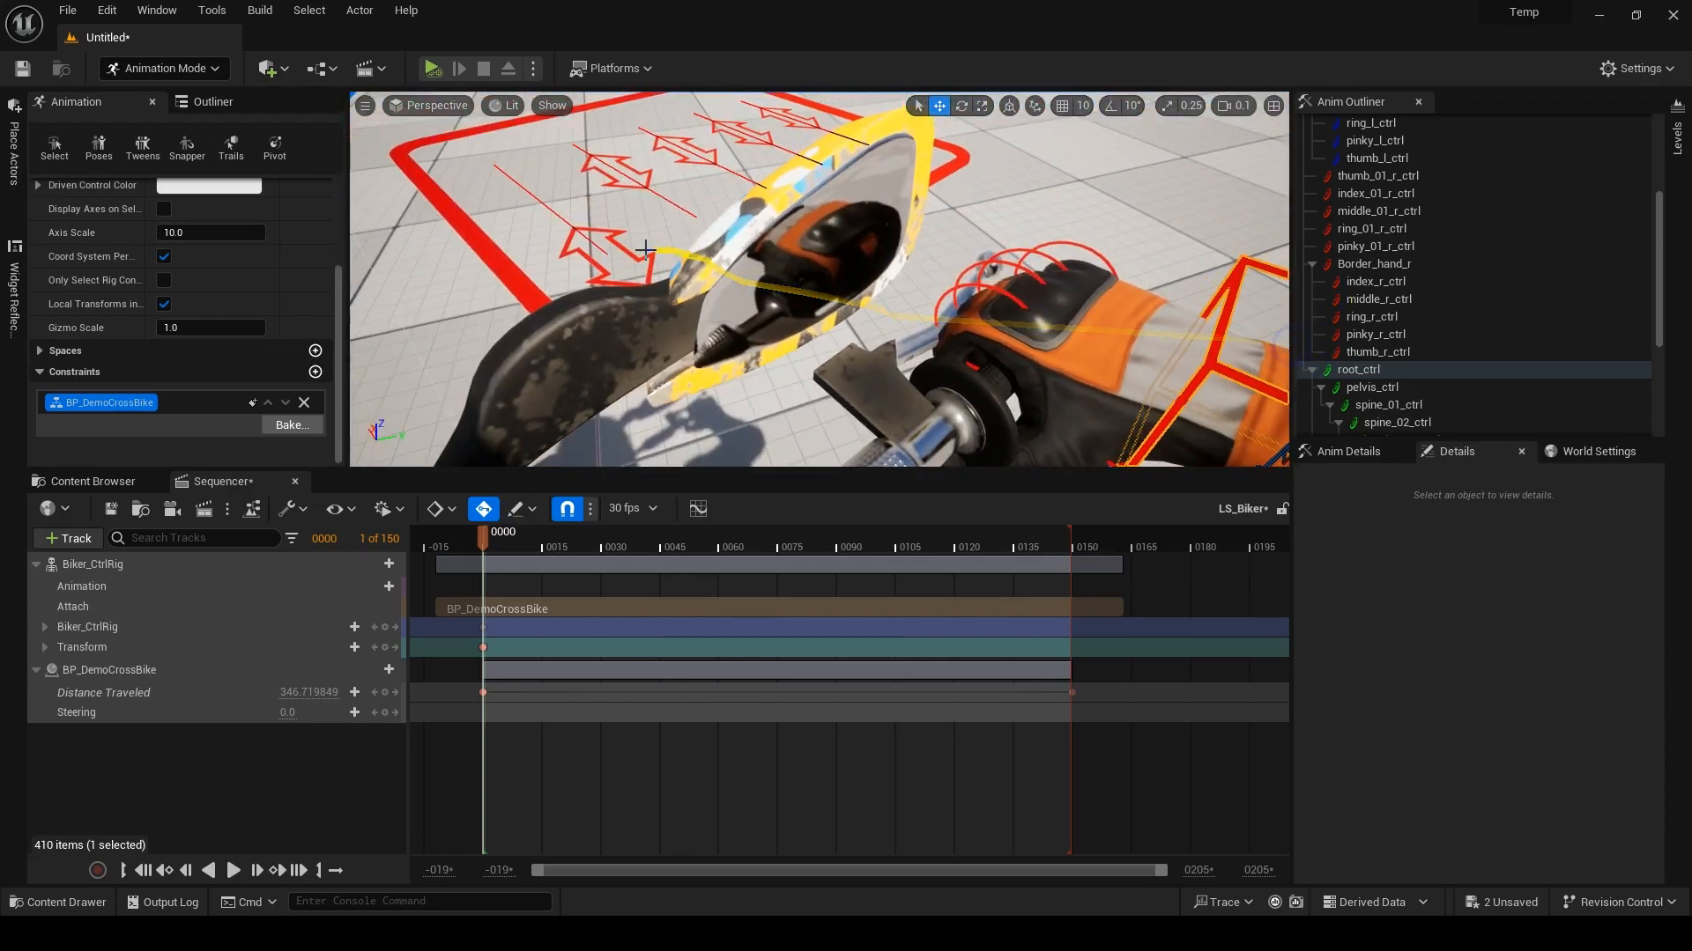
pyautogui.click(640, 256)
pyautogui.moveTo(843, 298); pyautogui.dragTo(806, 251, button='right')
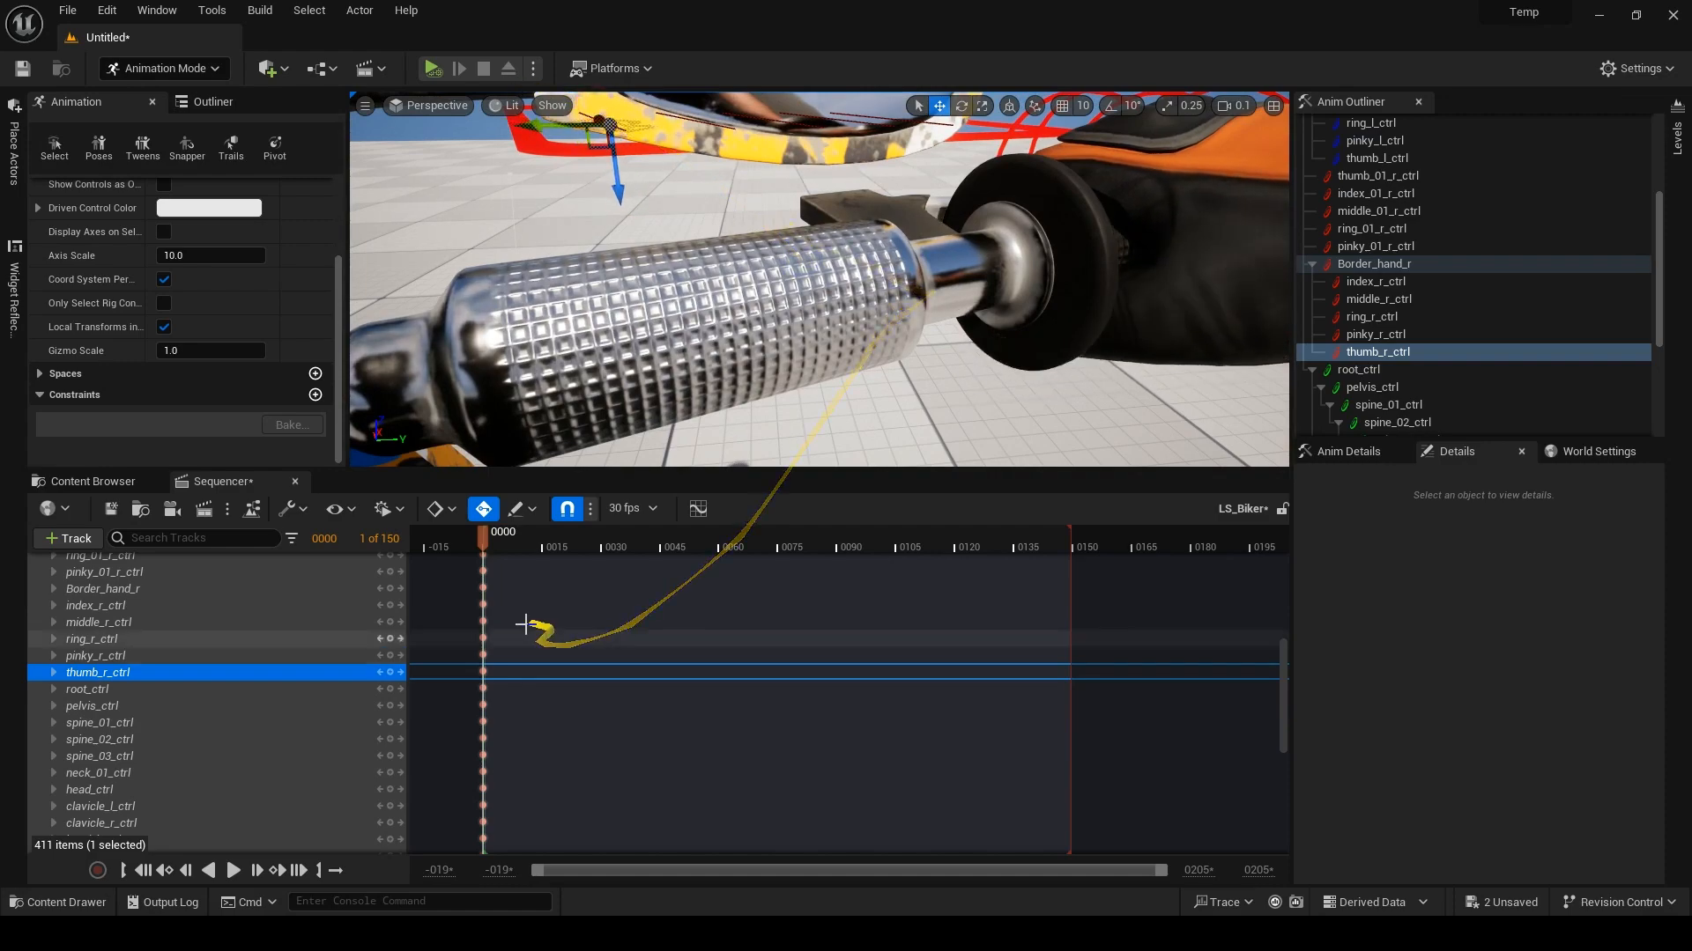
# Move PV_arm_r_ctrl to adjust the direction of the biker's right elbow.
pyautogui.moveTo(797, 343); pyautogui.dragTo(1112, 304, button='right')
pyautogui.scroll(2, 838, 328)
pyautogui.moveTo(656, 212); pyautogui.dragTo(798, 230, button='right')
pyautogui.click(925, 342)
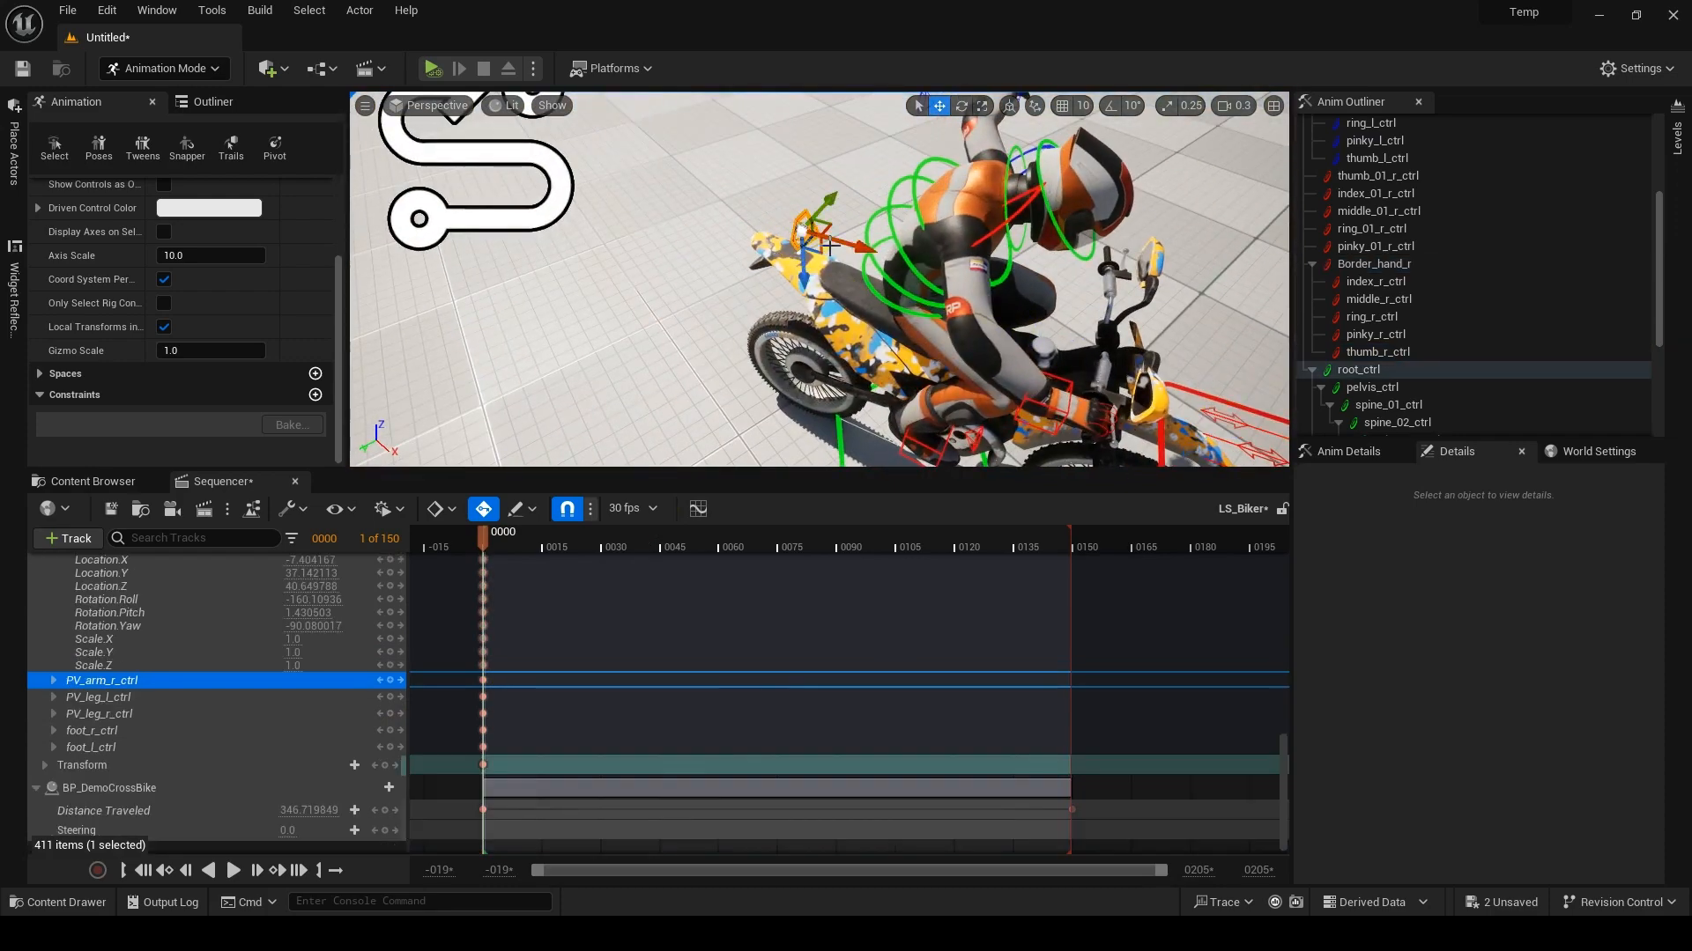
pyautogui.moveTo(910, 355); pyautogui.dragTo(851, 520)
# Rotate and move hand_l_ctrl so the biker's left hand rests on the left handlebar grip.
pyautogui.moveTo(884, 284); pyautogui.dragTo(969, 348, button='right')
pyautogui.click(1009, 277)
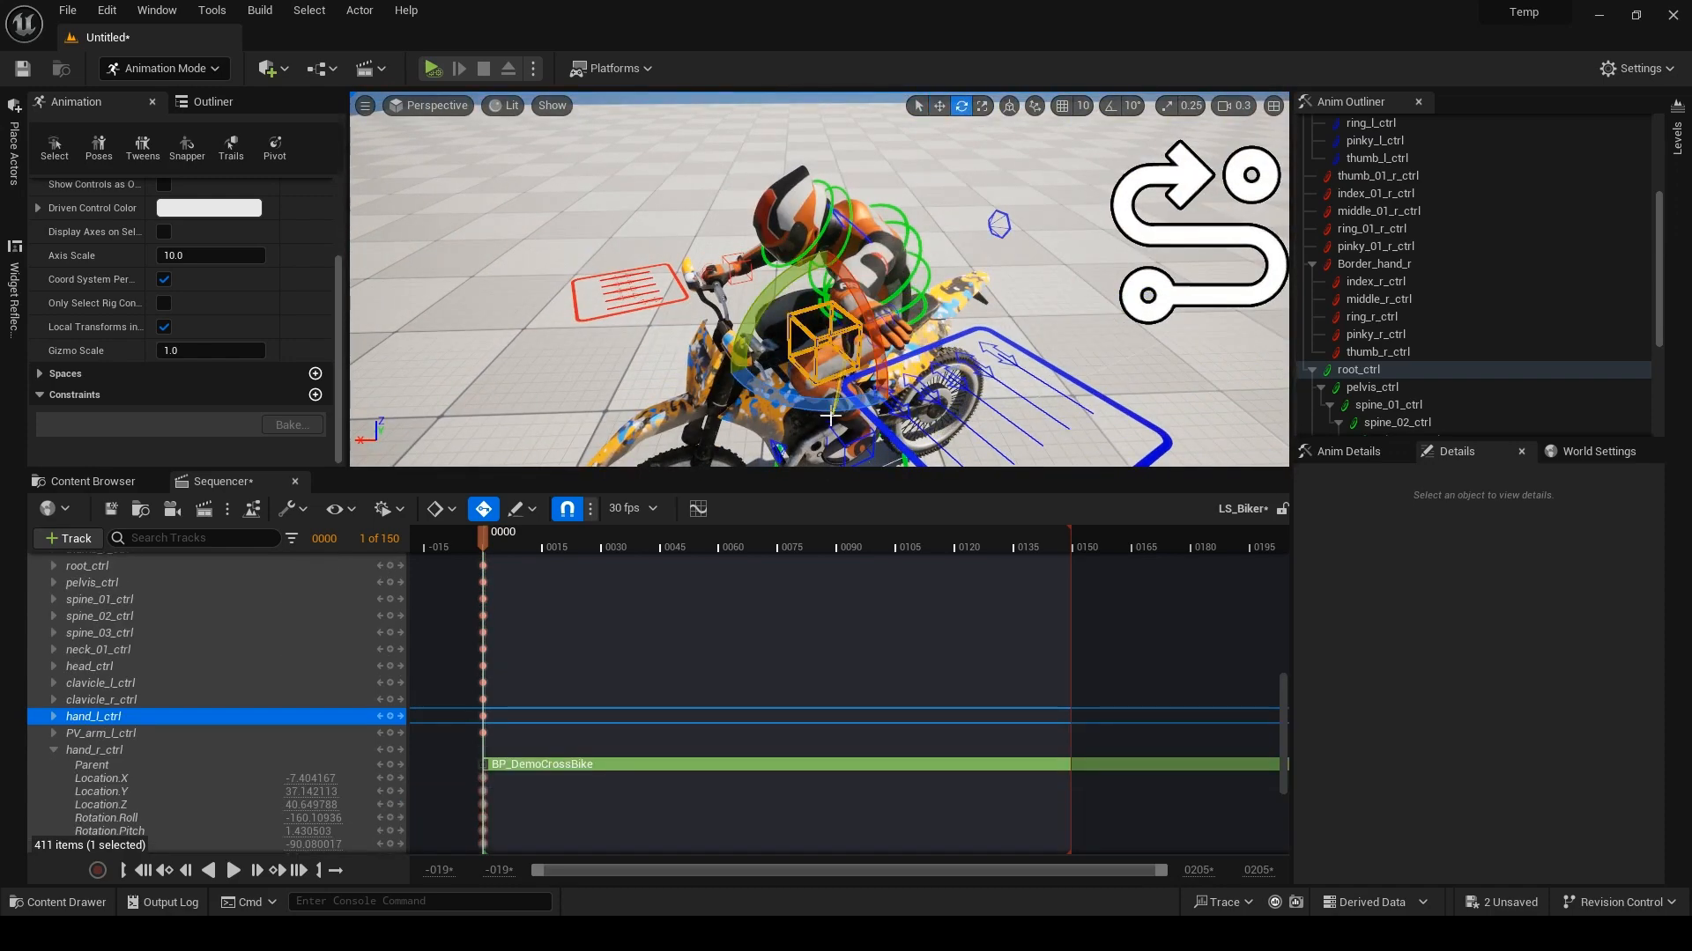
pyautogui.keyDown('alt'); pyautogui.moveTo(845, 489); pyautogui.dragTo(958, 295); pyautogui.keyUp('alt')
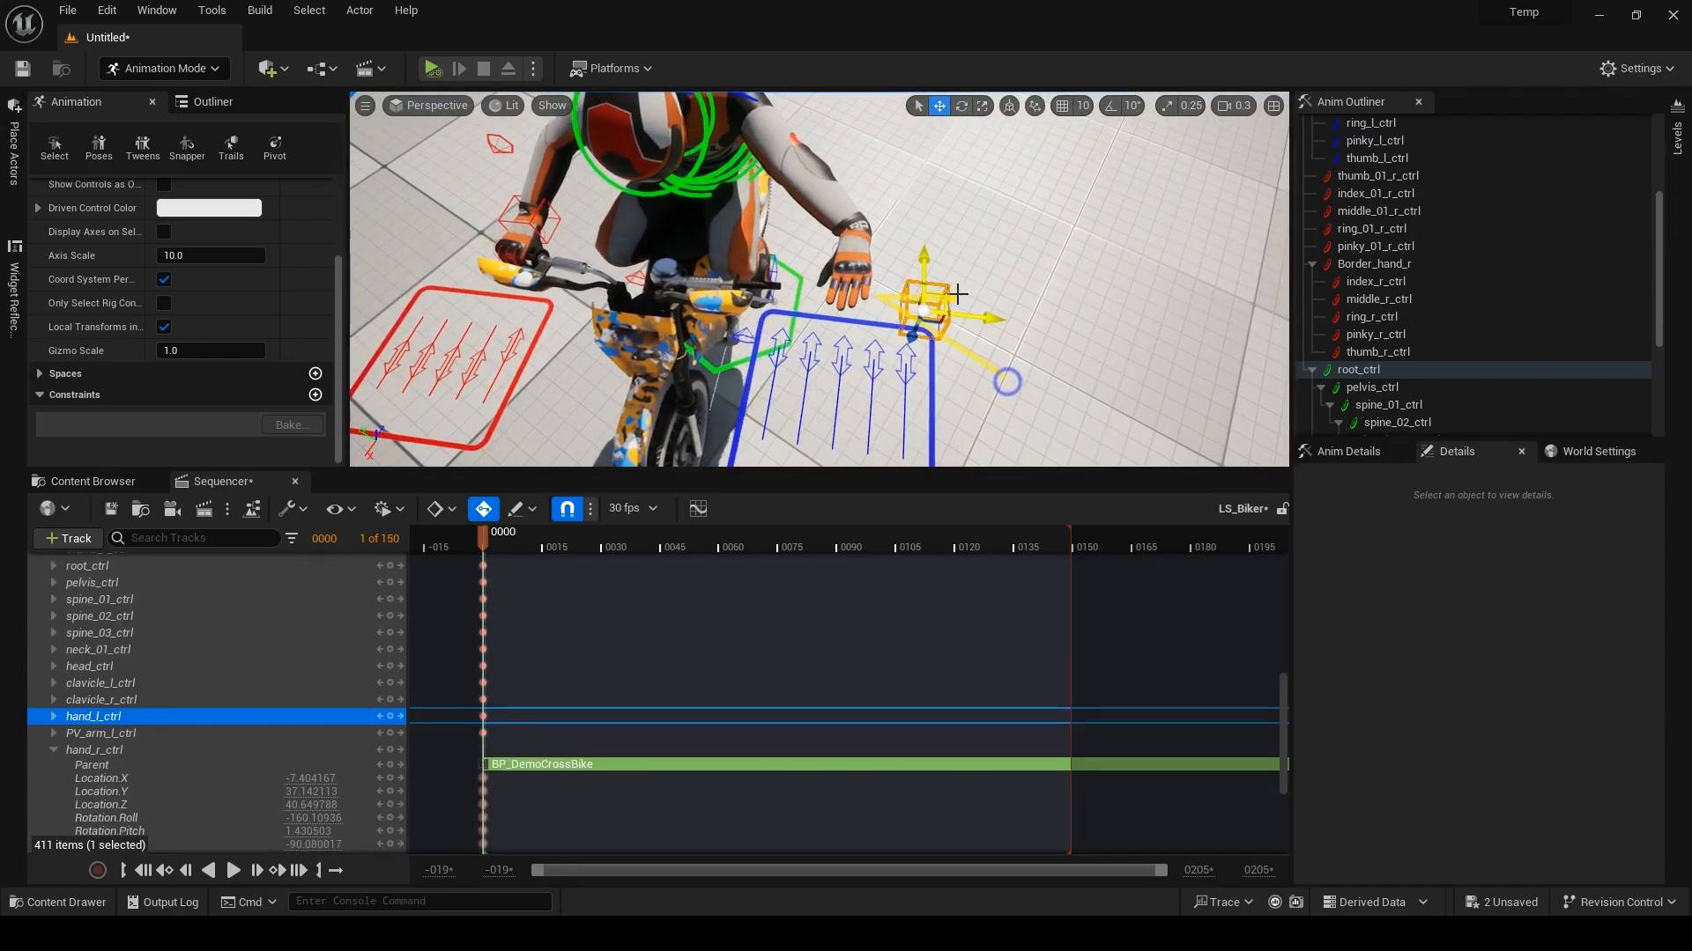
pyautogui.moveTo(834, 323); pyautogui.dragTo(820, 319)
pyautogui.keyDown('alt'); pyautogui.moveTo(819, 319); pyautogui.dragTo(749, 291); pyautogui.keyUp('alt')
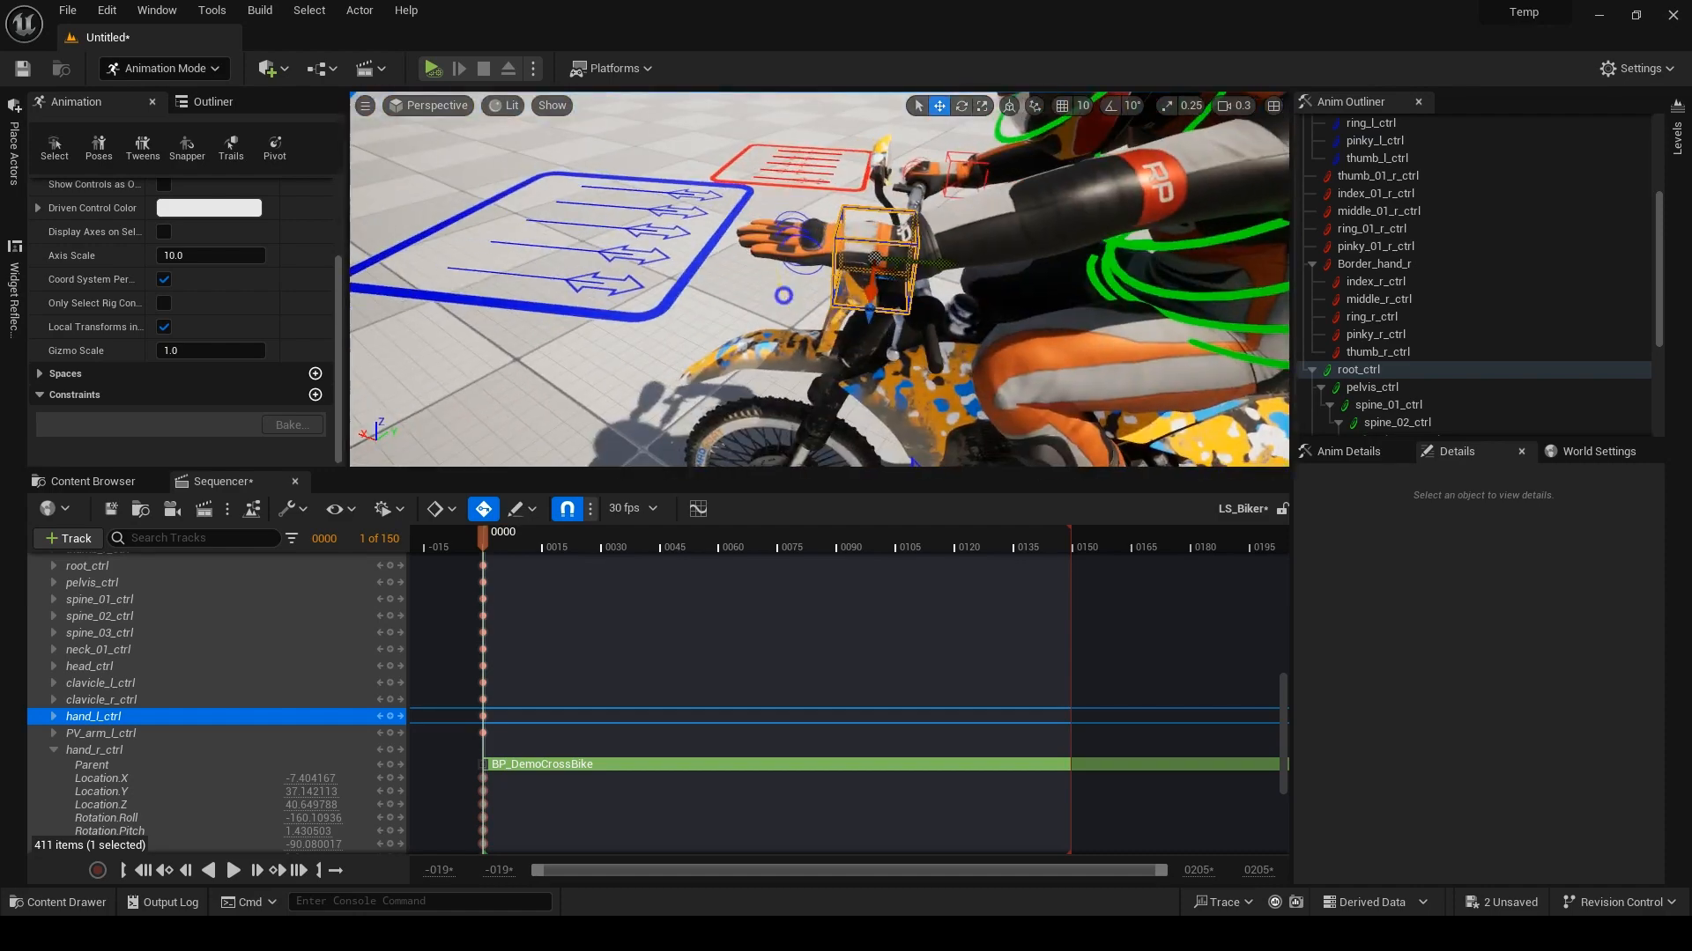
pyautogui.keyDown('alt'); pyautogui.moveTo(781, 294); pyautogui.dragTo(898, 273, button='right'); pyautogui.keyUp('alt')
pyautogui.moveTo(932, 261); pyautogui.dragTo(1388, 354)
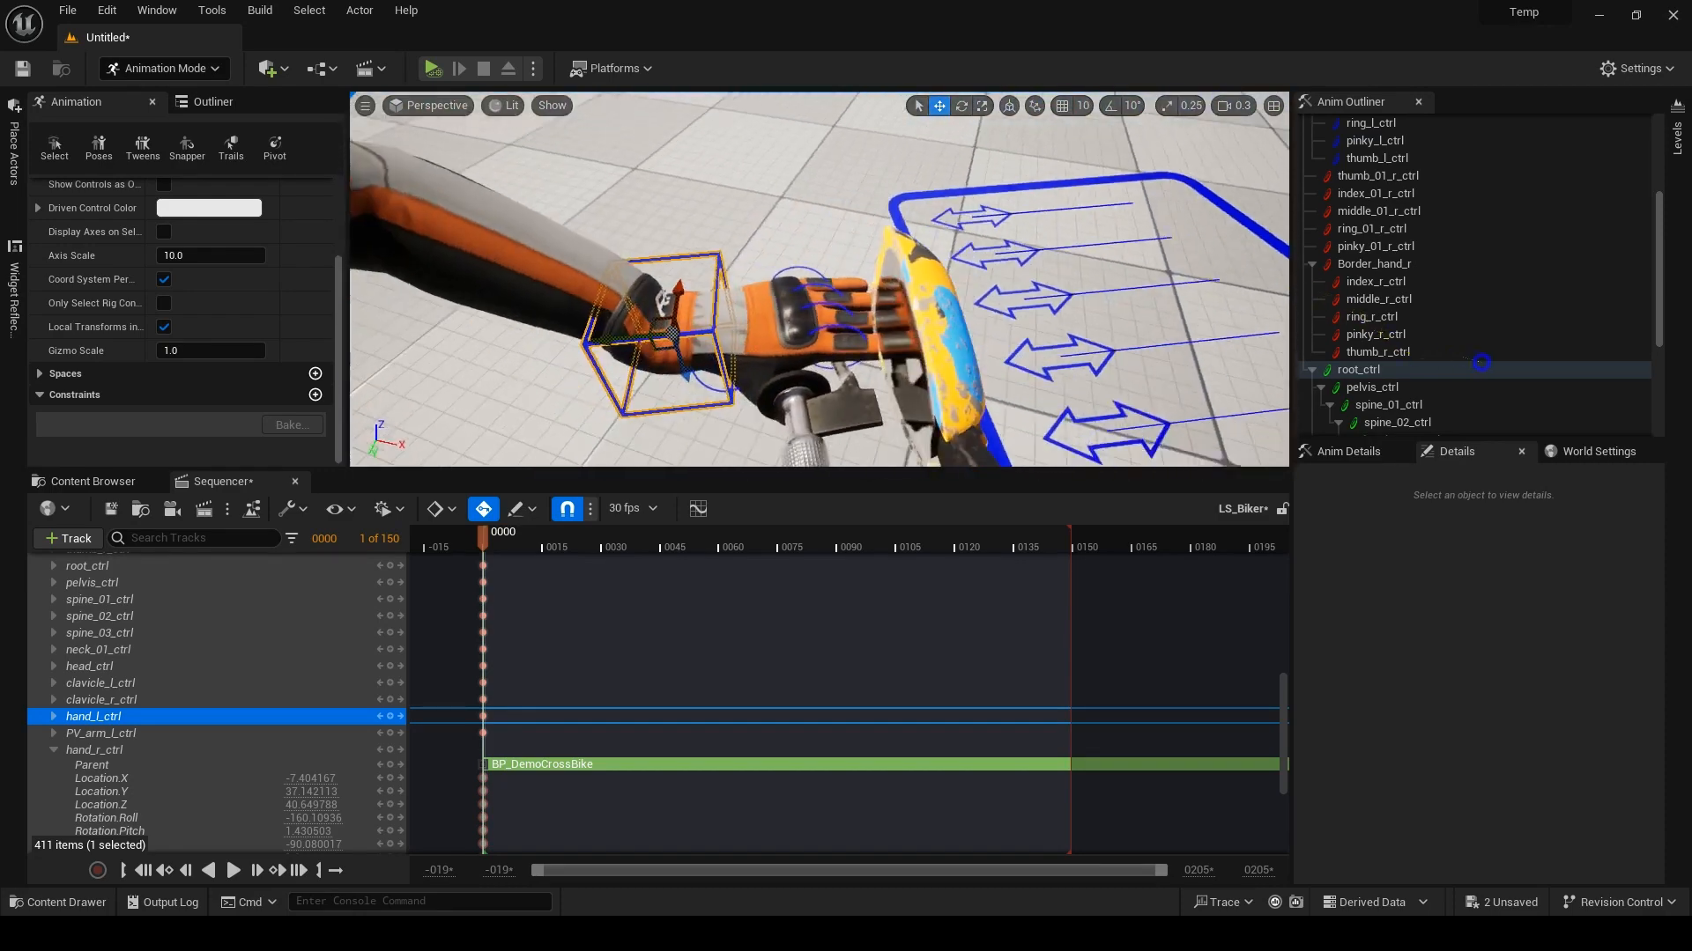
pyautogui.moveTo(641, 341)
pyautogui.mouseDown()
pyautogui.moveTo(611, 345)
pyautogui.moveTo(649, 371)
pyautogui.mouseUp()
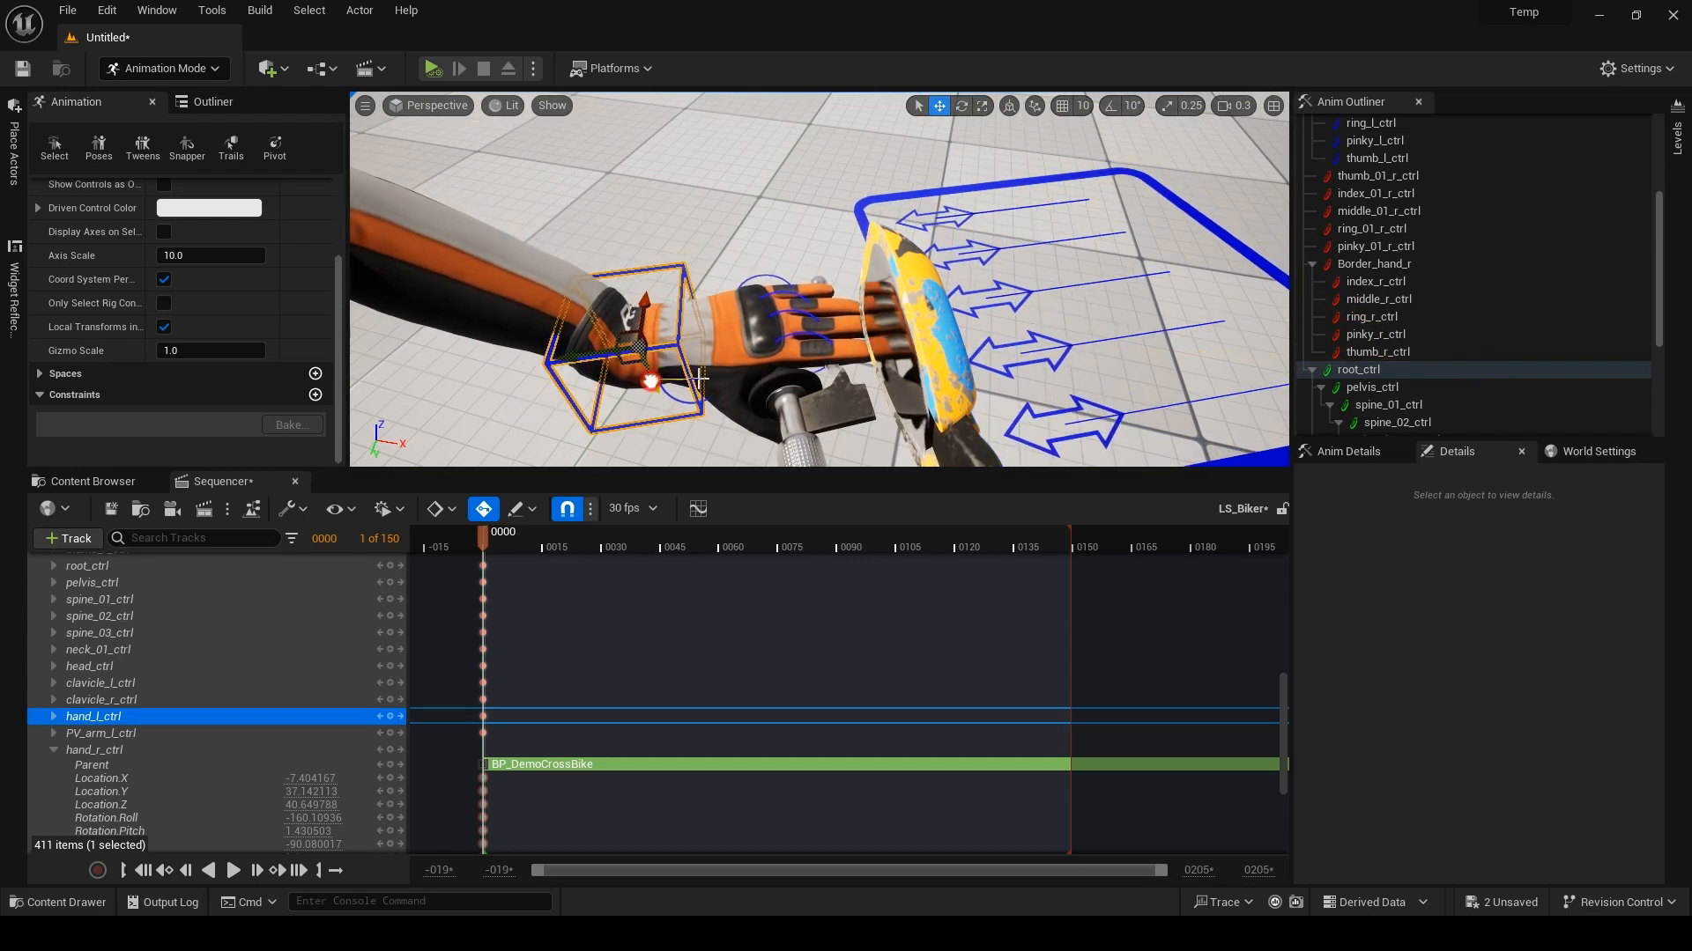
# Move index_l_ctrl, middle_l_ctrl, ring_l_ctrl and pinky_l_ctrl together to curl the left fingers around the grip.
pyautogui.click(964, 222)
pyautogui.keyDown('ctrl'); pyautogui.click(969, 253); pyautogui.keyUp('ctrl')
pyautogui.keyDown('ctrl'); pyautogui.click(977, 299); pyautogui.keyUp('ctrl')
pyautogui.keyDown('ctrl'); pyautogui.click(970, 355); pyautogui.keyUp('ctrl')
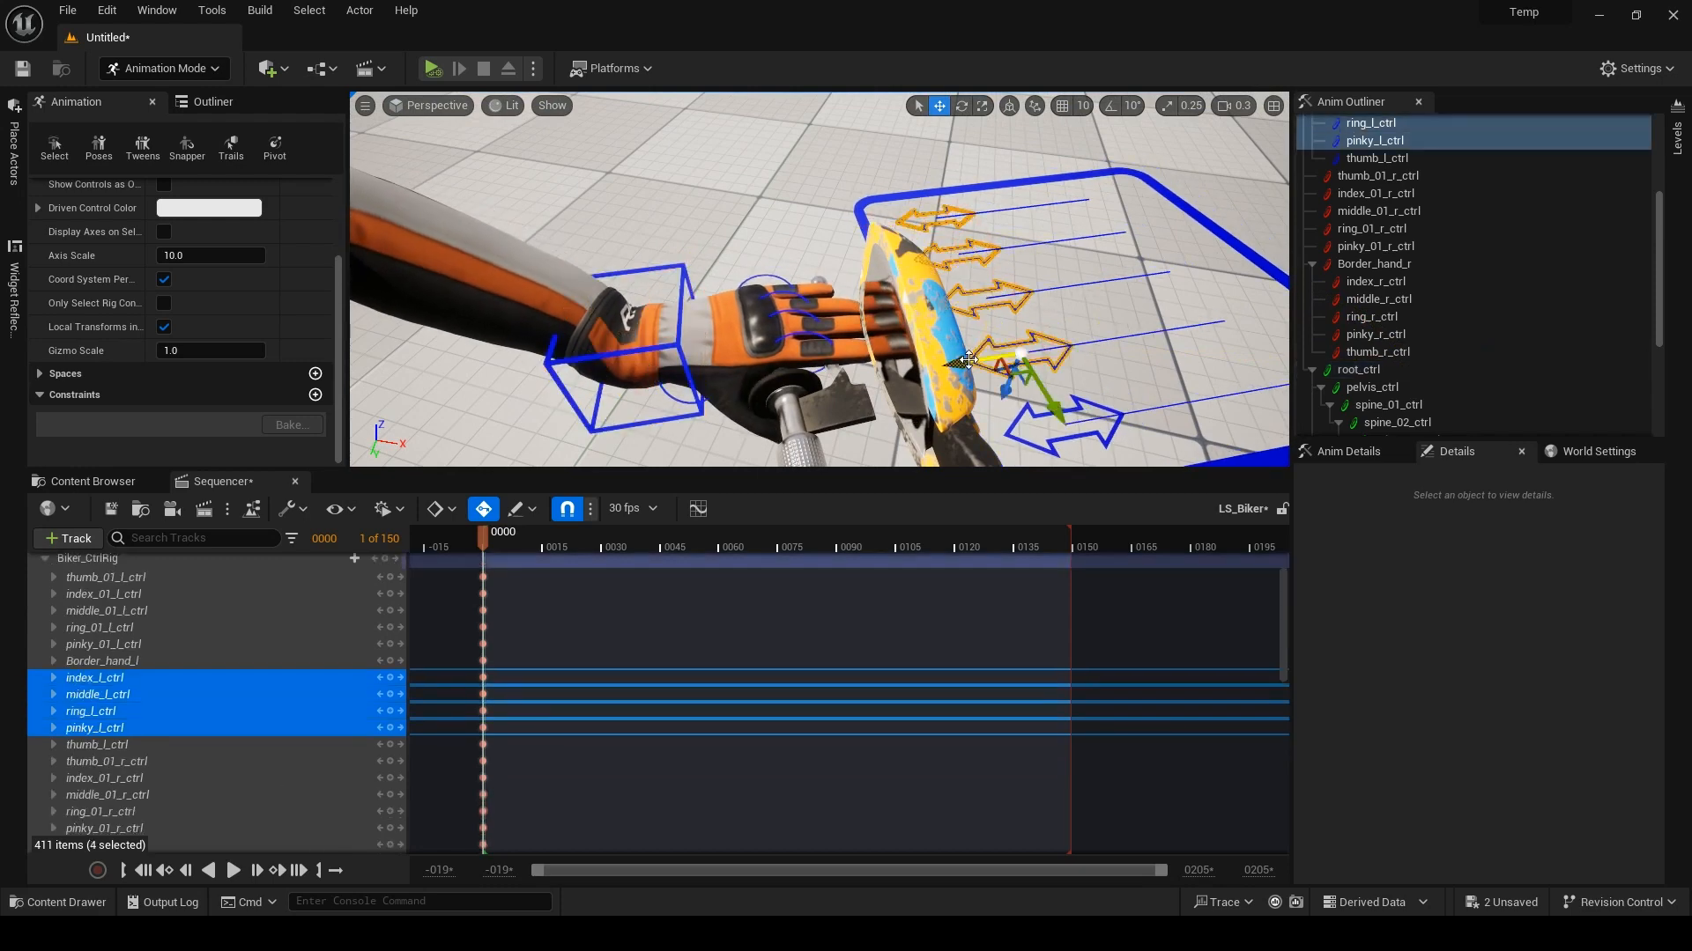
# Move thumb_l_ctrl to adjust the left thumb around the handlebar grip.
pyautogui.click(1066, 409)
pyautogui.moveTo(1008, 313)
pyautogui.mouseDown(button='right')
pyautogui.moveTo(1013, 379)
pyautogui.moveTo(978, 361)
pyautogui.moveTo(1014, 343)
pyautogui.mouseUp(button='right')
pyautogui.scroll(-1, 1009, 313)
pyautogui.moveTo(1167, 243); pyautogui.dragTo(1179, 238)
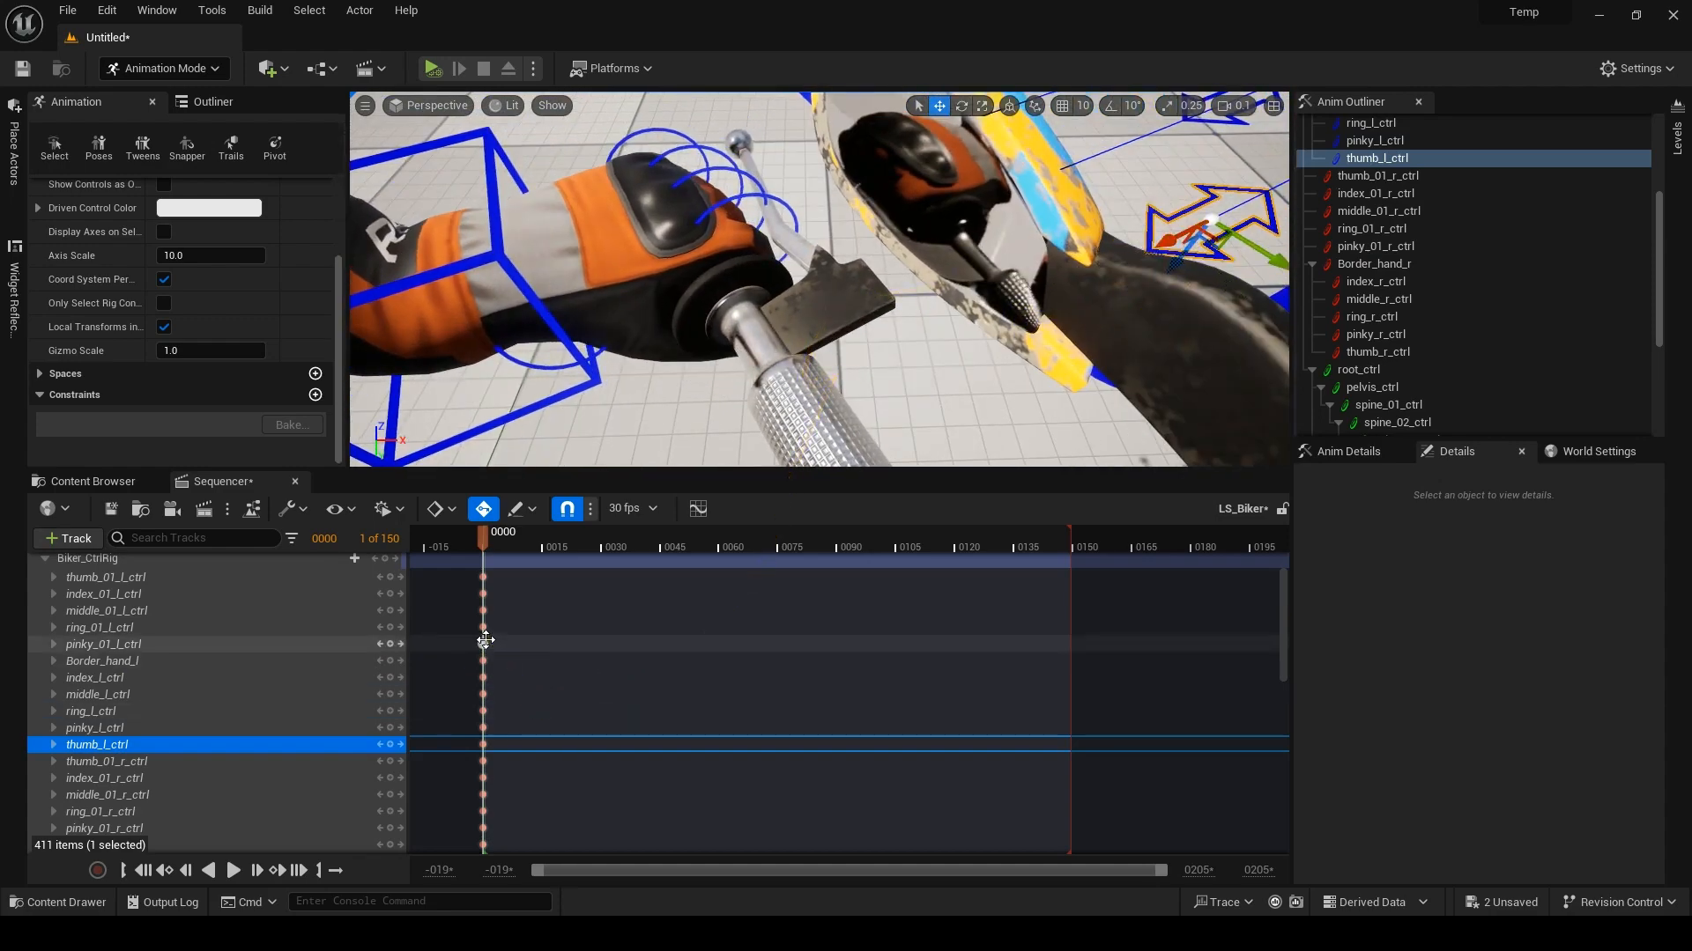
# Constrain hand_l_ctrl to the Steering Handle component of BP_DemoCrossBike.
pyautogui.moveTo(932, 373); pyautogui.dragTo(815, 322, button='right')
pyautogui.scroll(1, 758, 266)
pyautogui.click(829, 332)
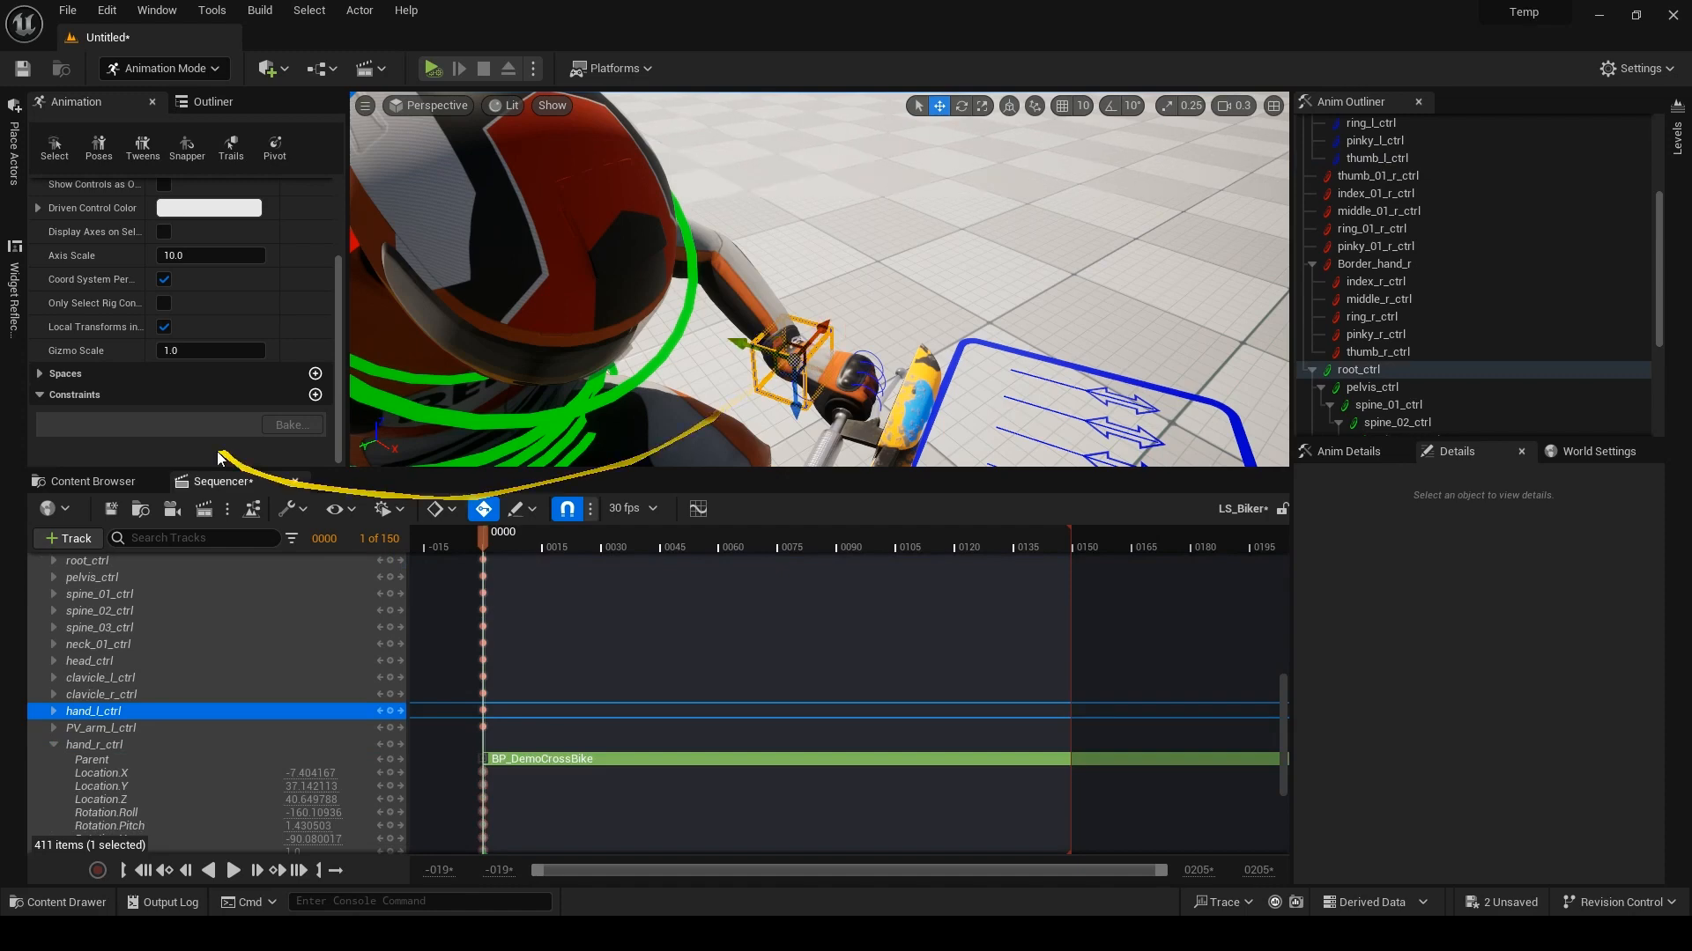
pyautogui.moveTo(668, 380); pyautogui.dragTo(671, 414, button='right')
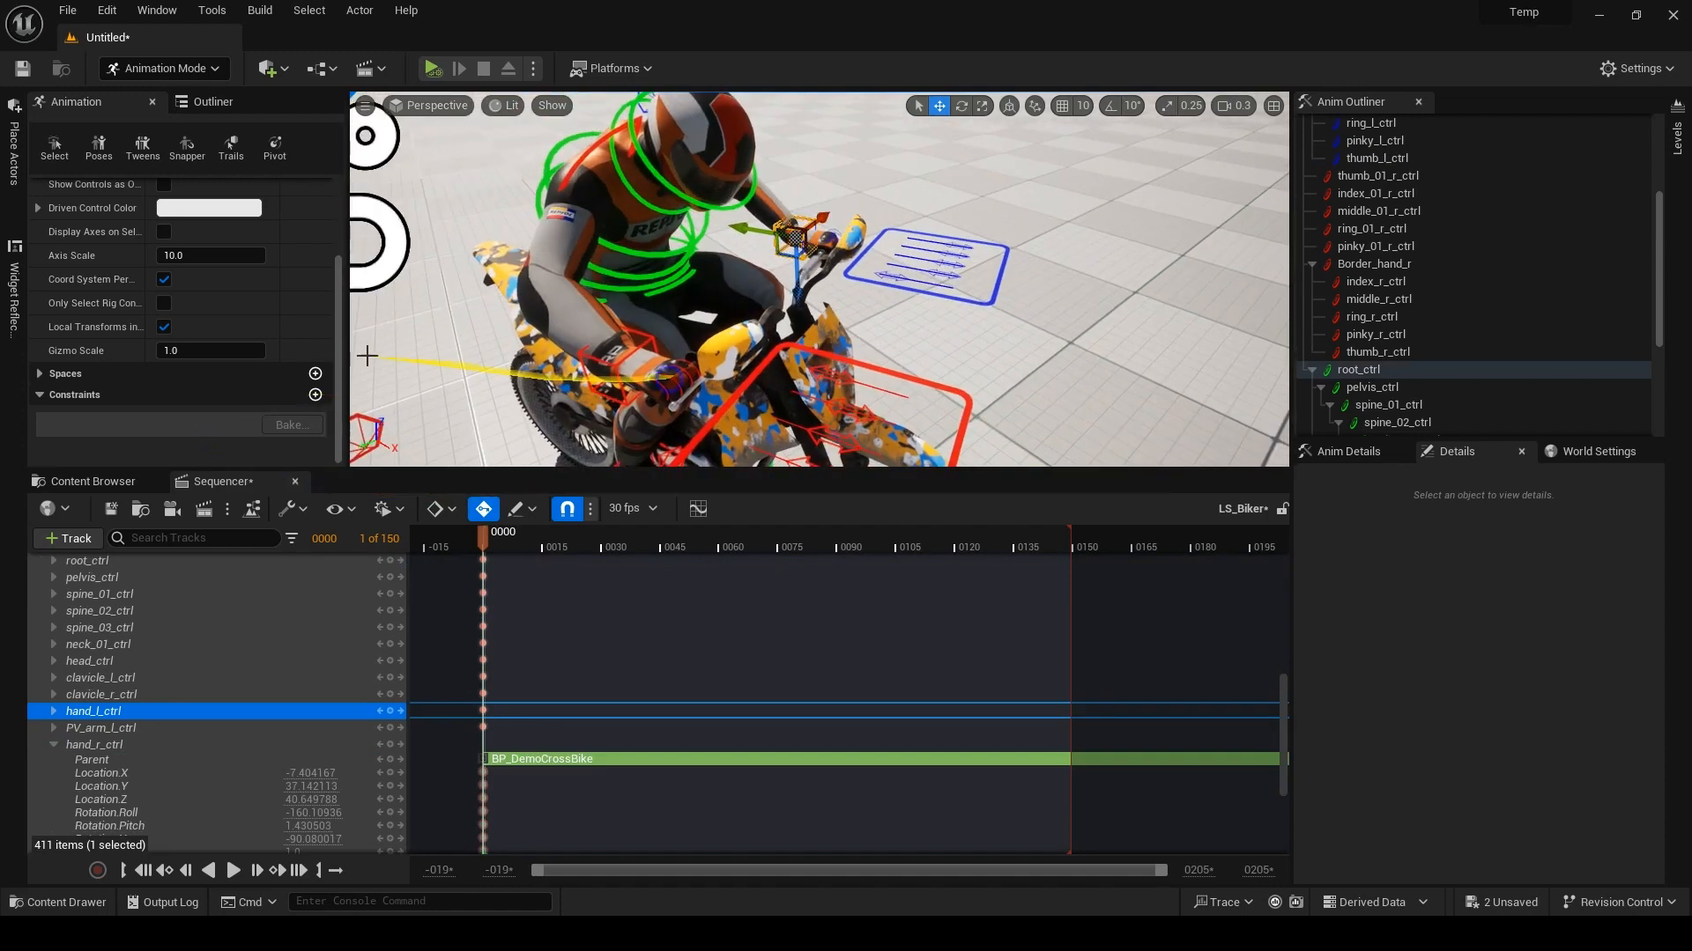
pyautogui.click(315, 395)
pyautogui.click(389, 589)
pyautogui.click(763, 460)
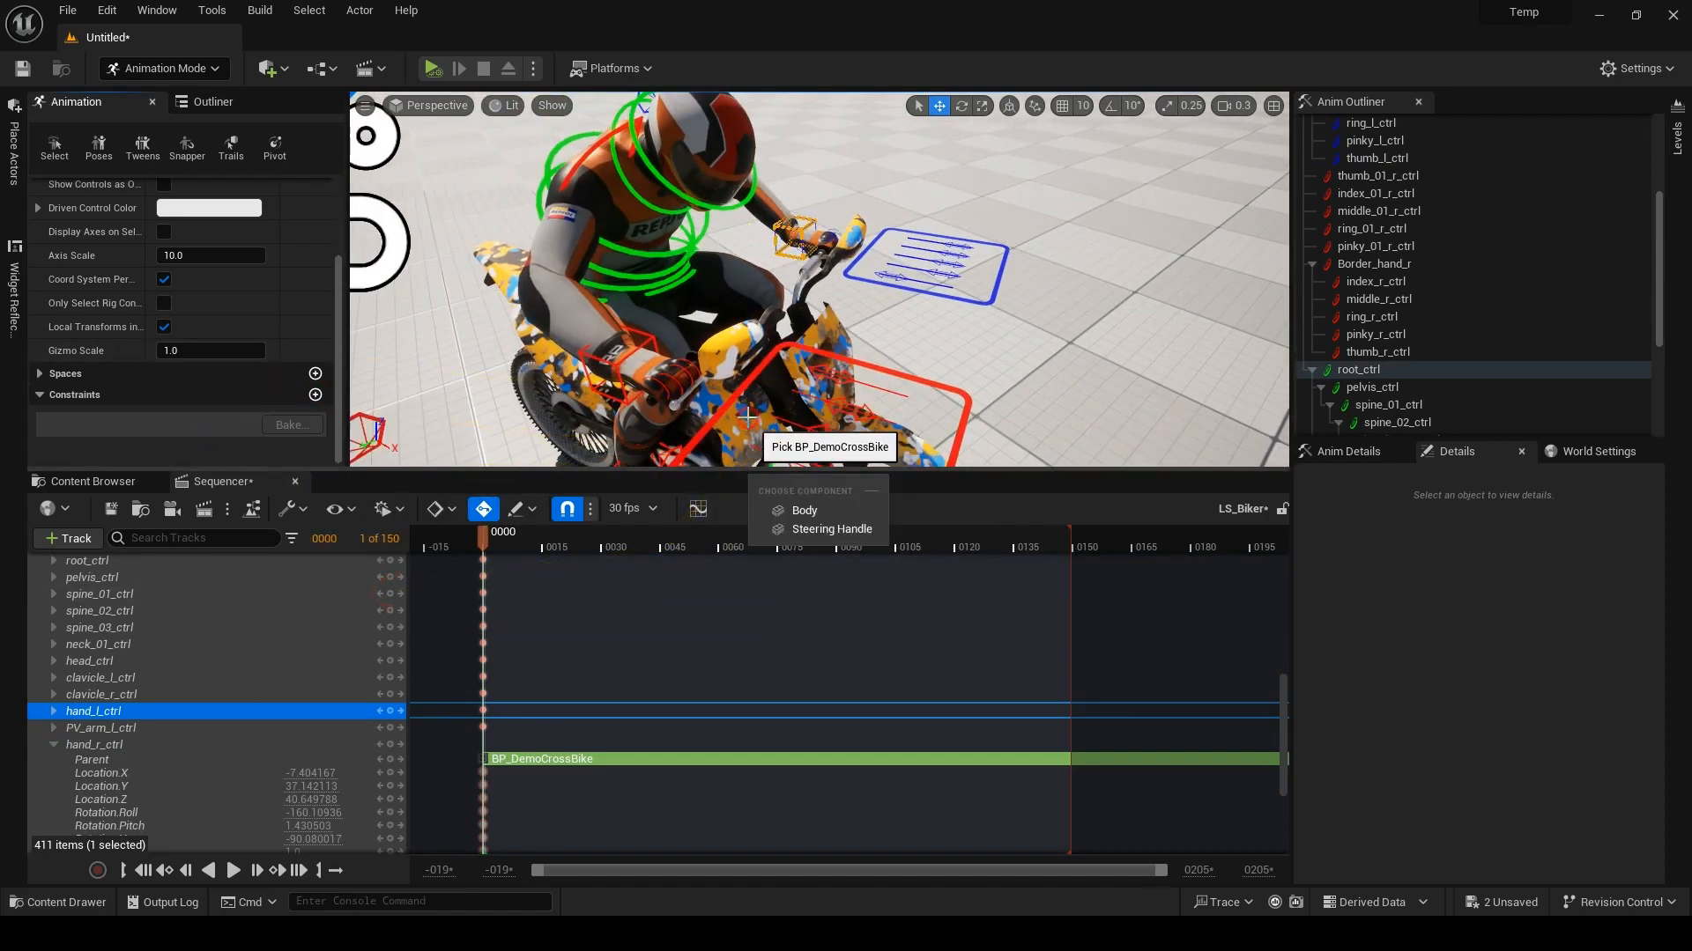
pyautogui.click(812, 528)
pyautogui.click(852, 572)
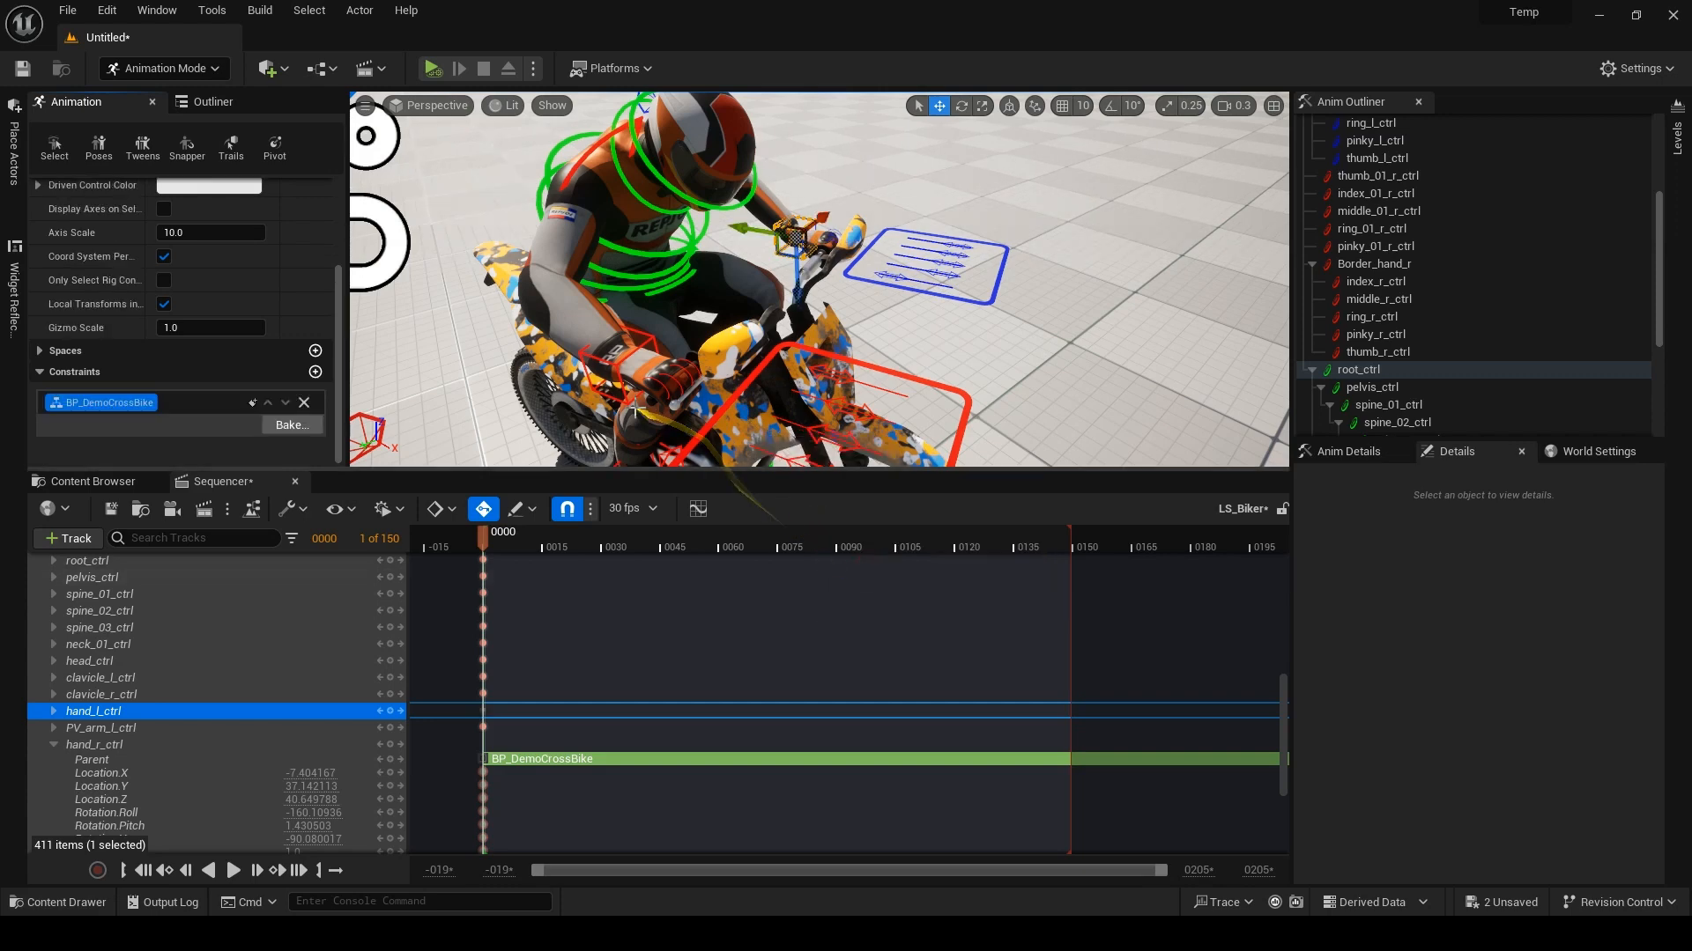
# Go to frame 68 and set the BP_DemoCrossBike Steering value to about 30.6 to check the hands follow the handlebar.
pyautogui.scroll(8, 185, 592)
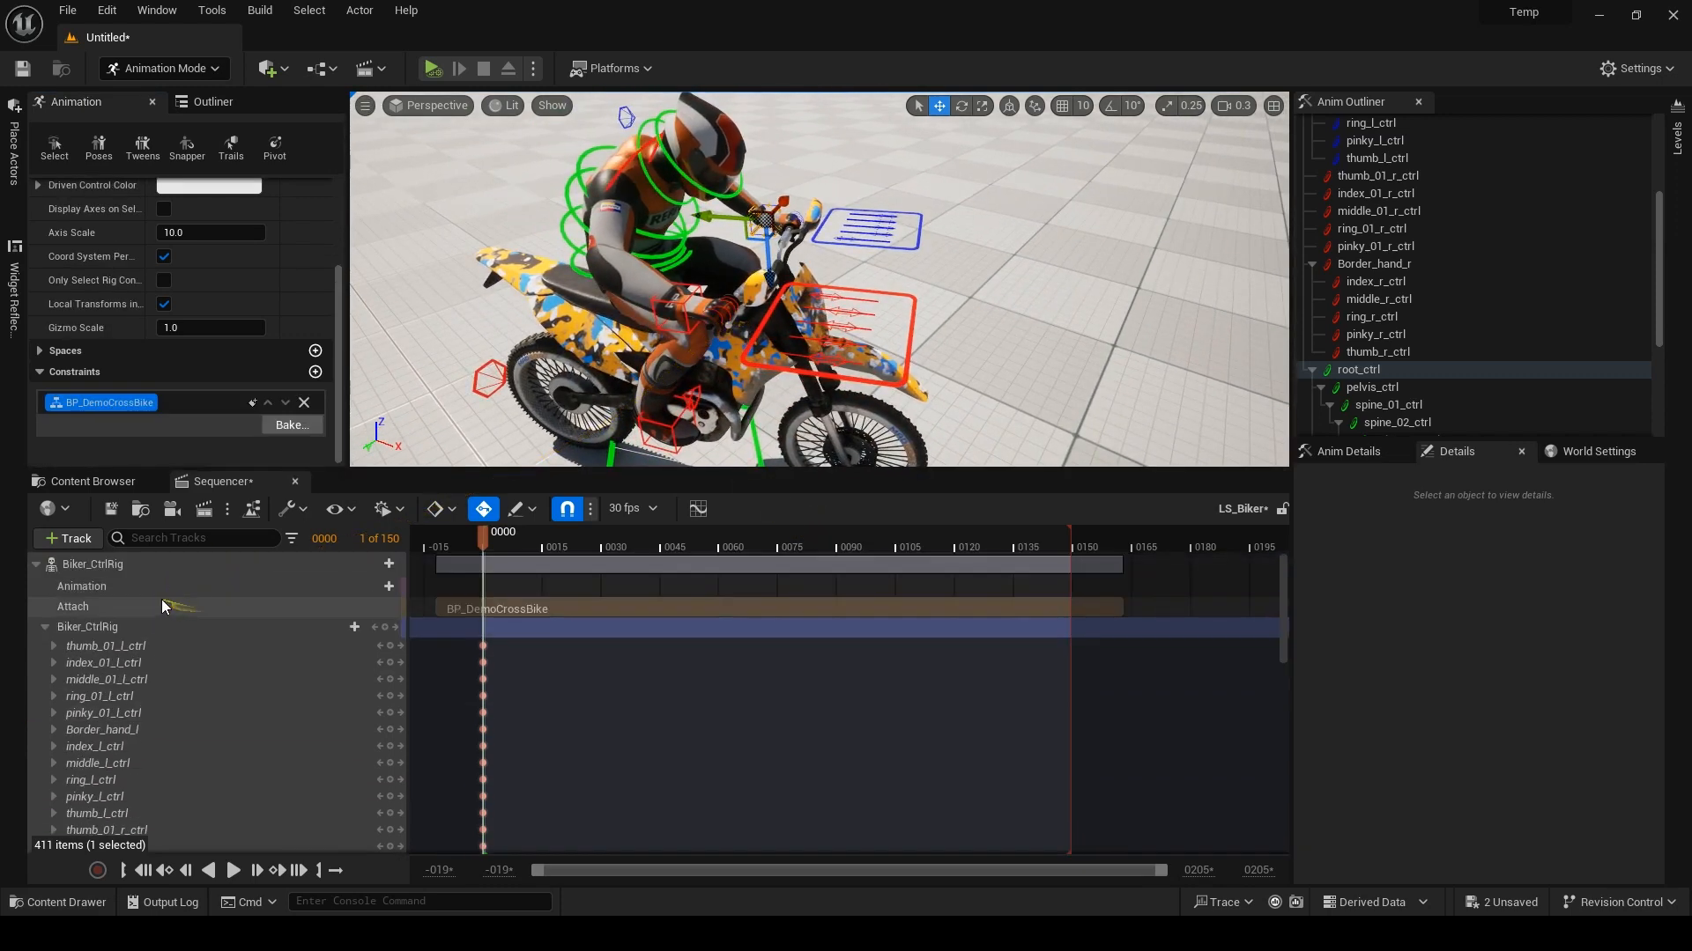
pyautogui.click(36, 565)
pyautogui.moveTo(296, 631); pyautogui.dragTo(303, 631)
pyautogui.moveTo(655, 324); pyautogui.dragTo(692, 333, button='right')
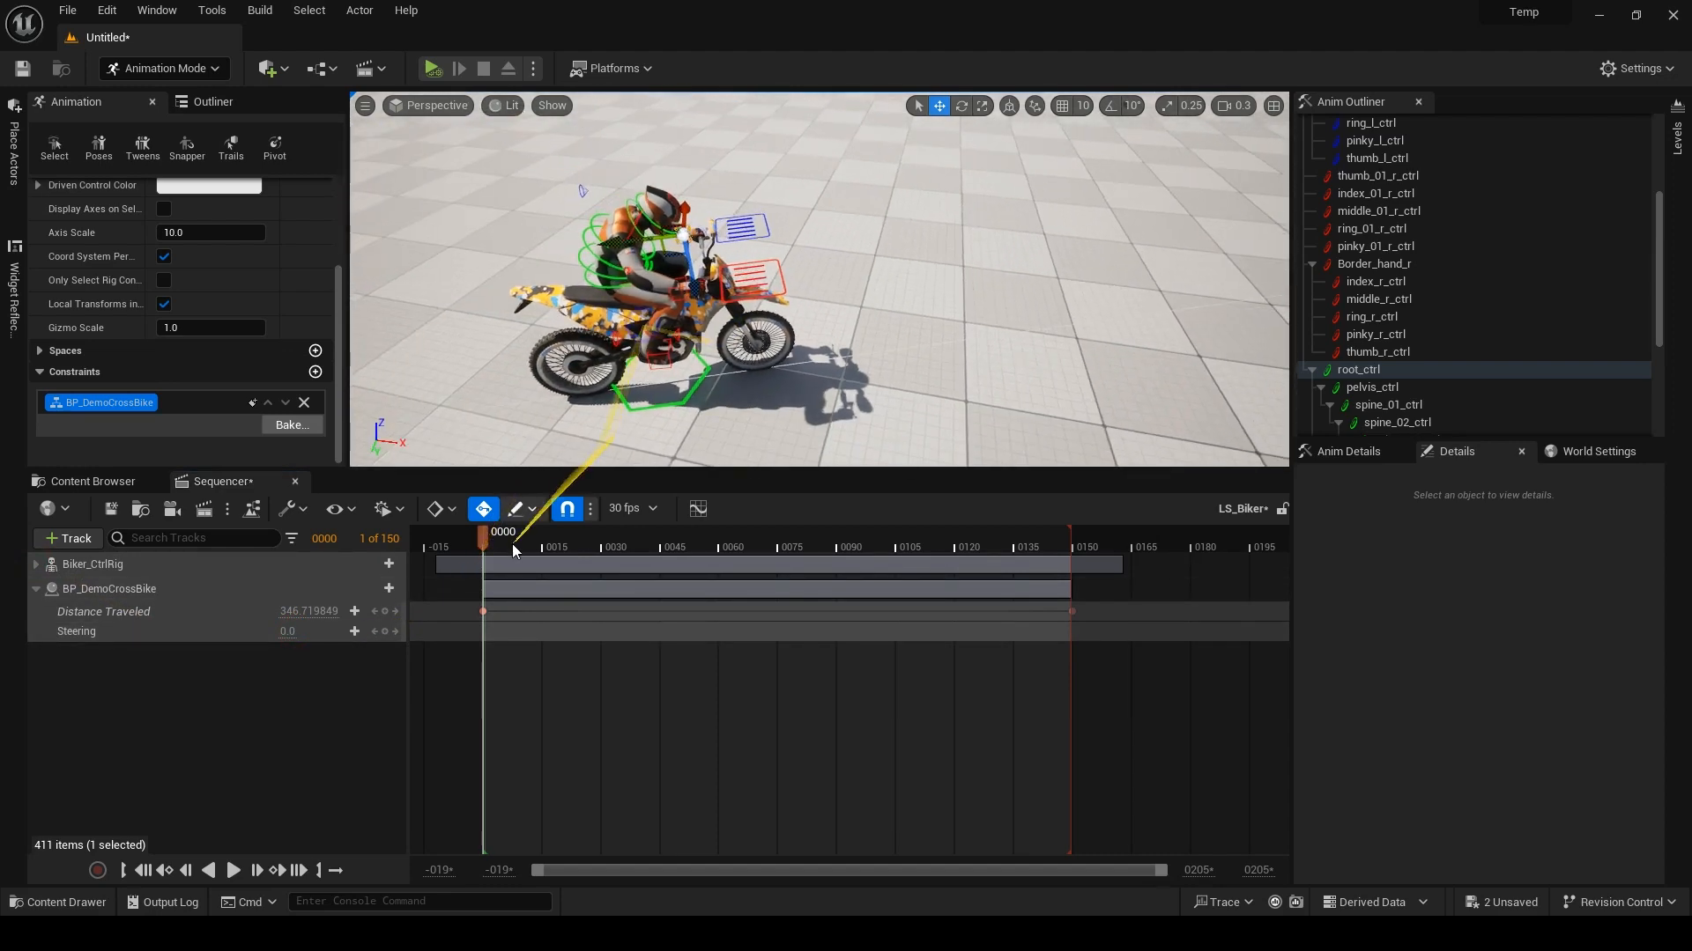
pyautogui.moveTo(486, 544); pyautogui.dragTo(750, 539)
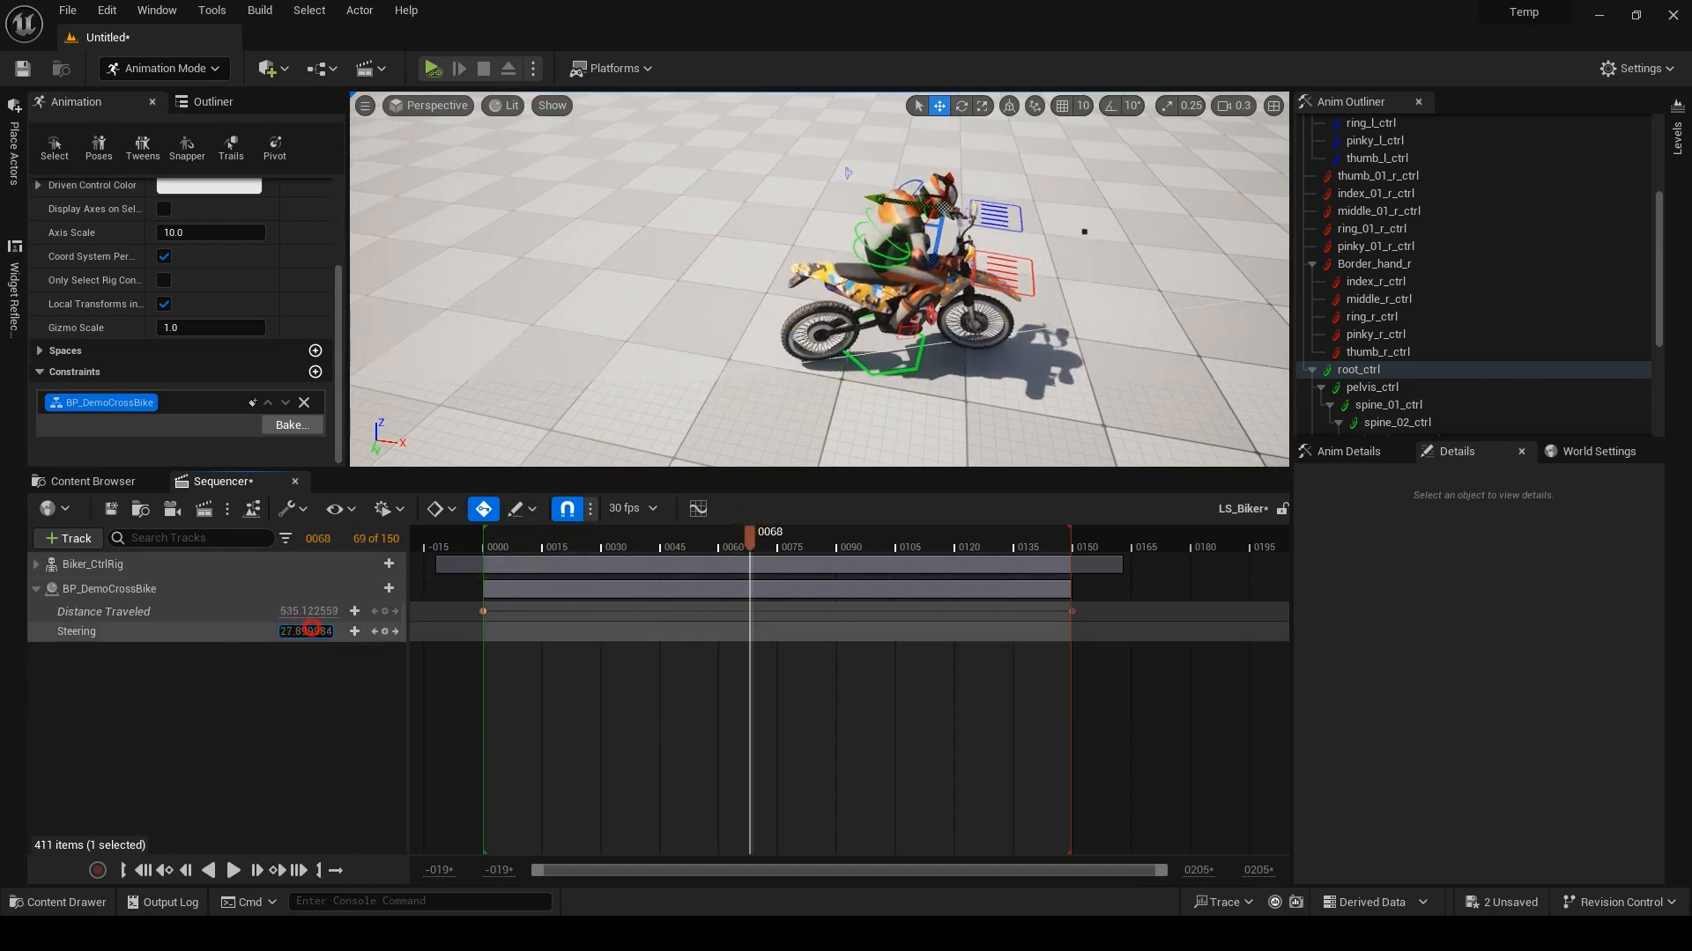
pyautogui.press('w')
pyautogui.moveTo(872, 426); pyautogui.dragTo(511, 410, button='right')
pyautogui.press('s')
pyautogui.moveTo(836, 366); pyautogui.dragTo(885, 319, button='right')
pyautogui.press('a')
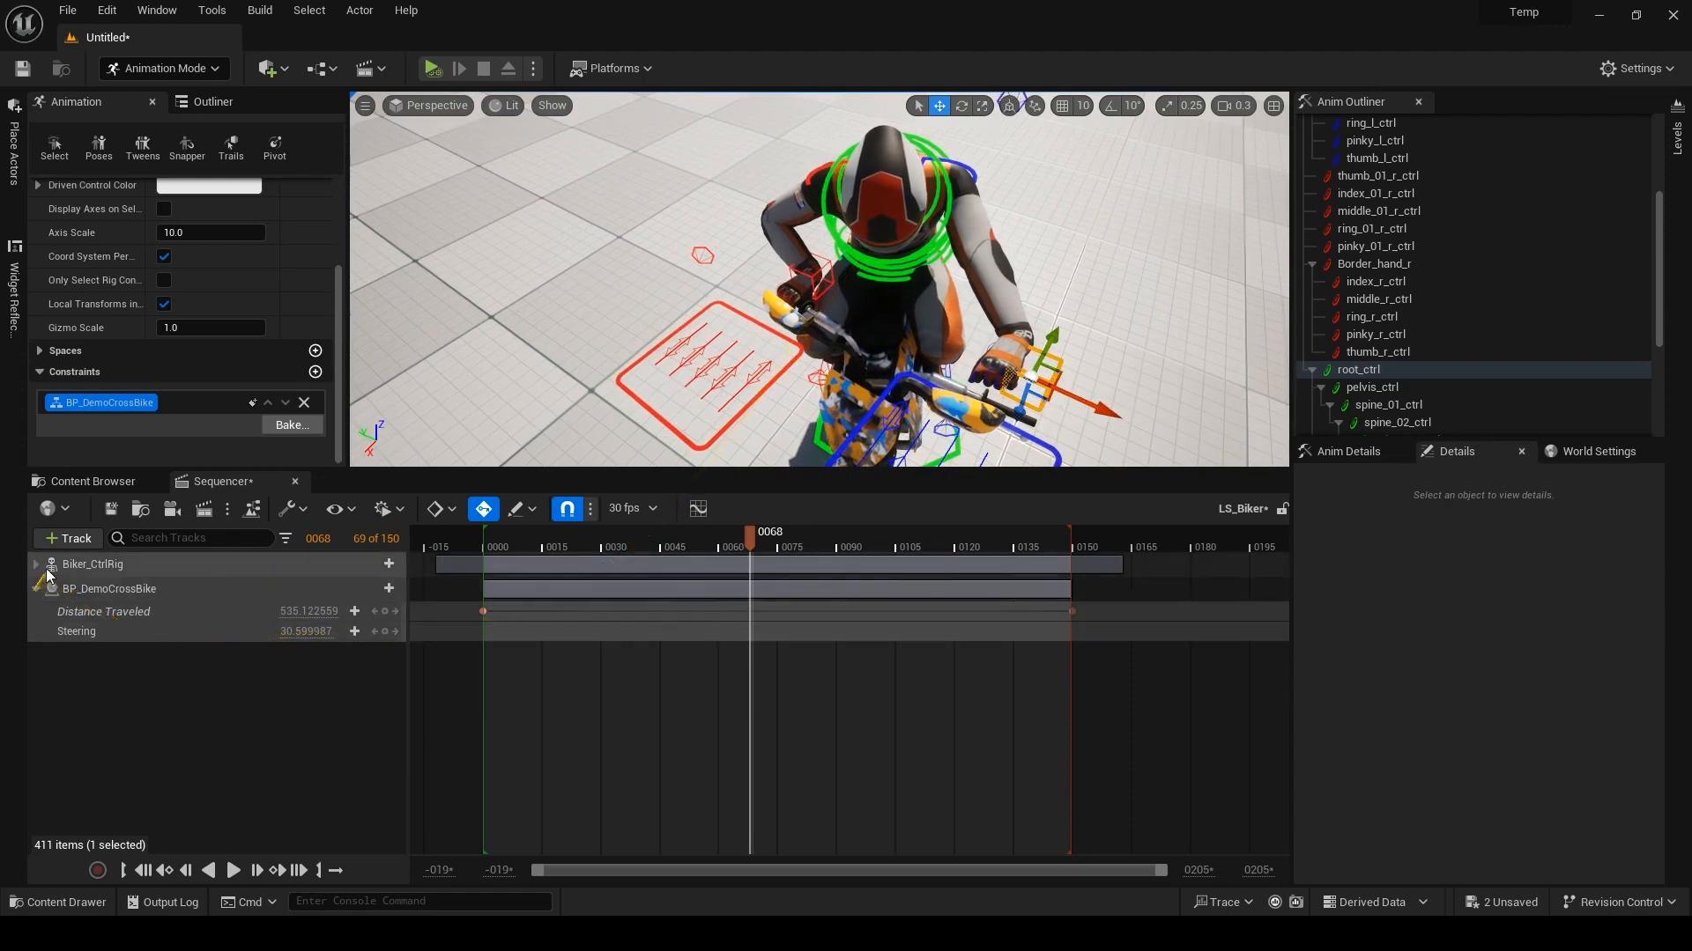
# Key spine_01_ctrl at frame 66 and rotate it so the biker's torso leans into the turn.
pyautogui.click(36, 563)
pyautogui.moveTo(897, 327); pyautogui.dragTo(859, 302, button='right')
pyautogui.press('w')
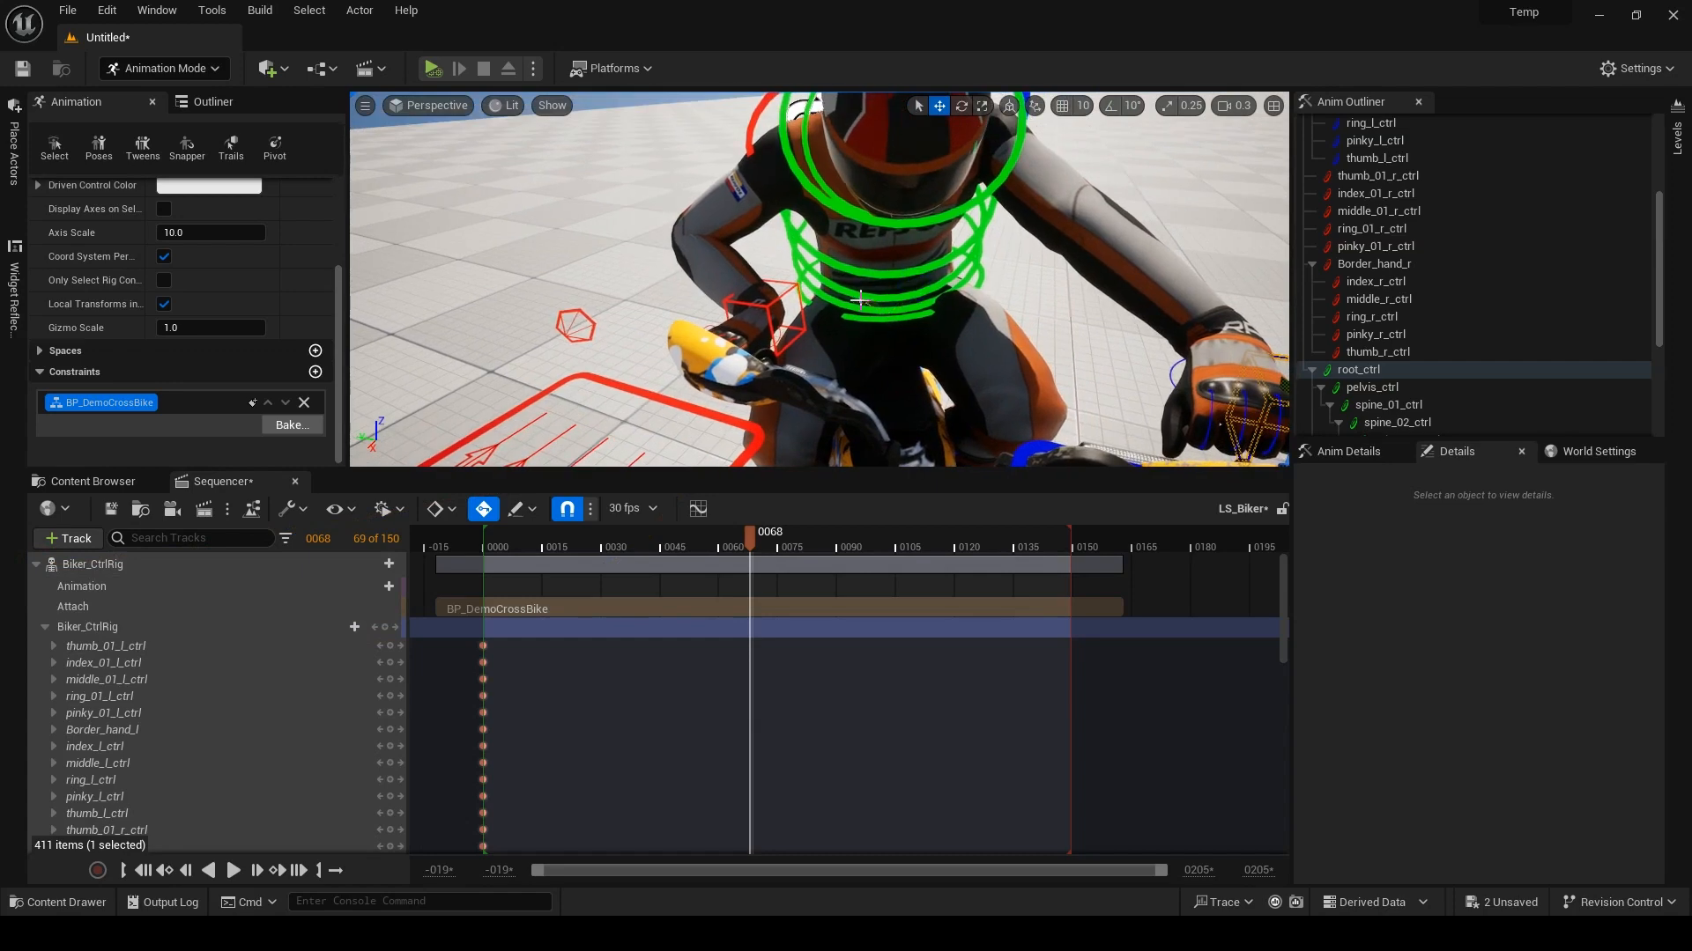
pyautogui.click(862, 296)
pyautogui.click(869, 311)
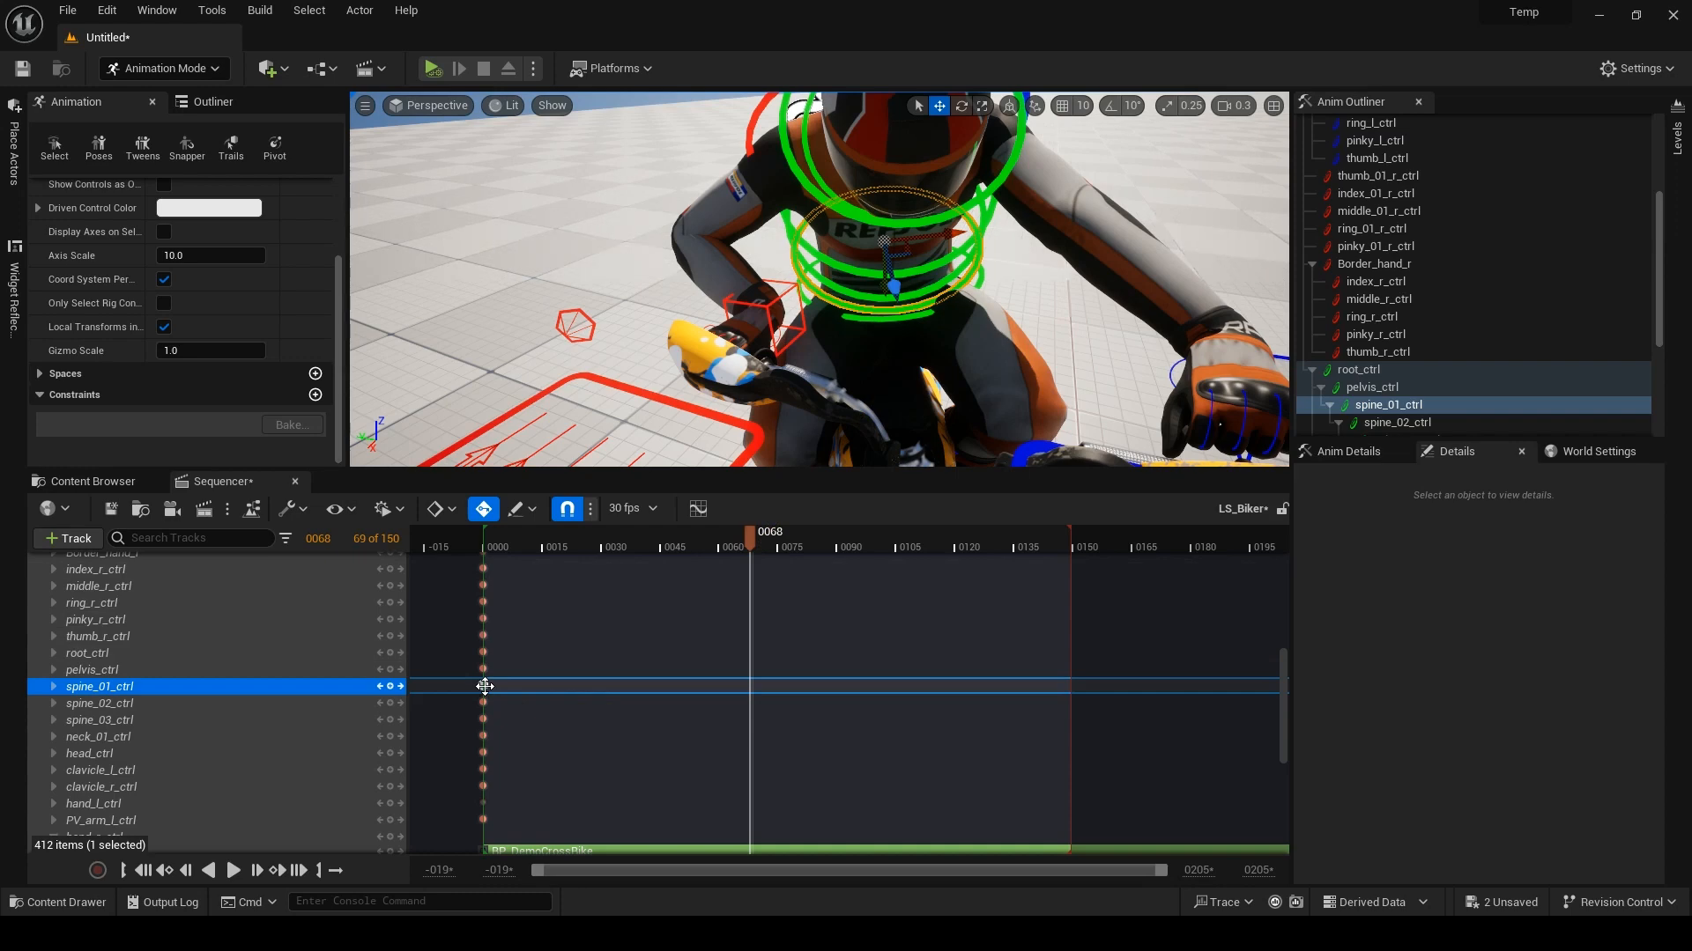
pyautogui.moveTo(484, 687); pyautogui.dragTo(852, 686)
pyautogui.keyDown('ctrl'); pyautogui.scroll(6, 773, 709); pyautogui.keyUp('ctrl')
pyautogui.click(764, 686)
pyautogui.keyDown('alt'); pyautogui.moveTo(917, 388); pyautogui.dragTo(828, 273); pyautogui.keyUp('alt')
pyautogui.press('e')
pyautogui.keyDown('alt'); pyautogui.moveTo(916, 353); pyautogui.dragTo(1004, 377); pyautogui.keyUp('alt')
# Collapse the Biker_CtrlRig track and add a Steering key for BP_DemoCrossBike at frame 66.
pyautogui.moveTo(1004, 378); pyautogui.dragTo(1136, 370, button='right')
pyautogui.moveTo(777, 357); pyautogui.dragTo(792, 379, button='right')
pyautogui.scroll(7, 177, 597)
pyautogui.scroll(4, 179, 597)
pyautogui.click(36, 565)
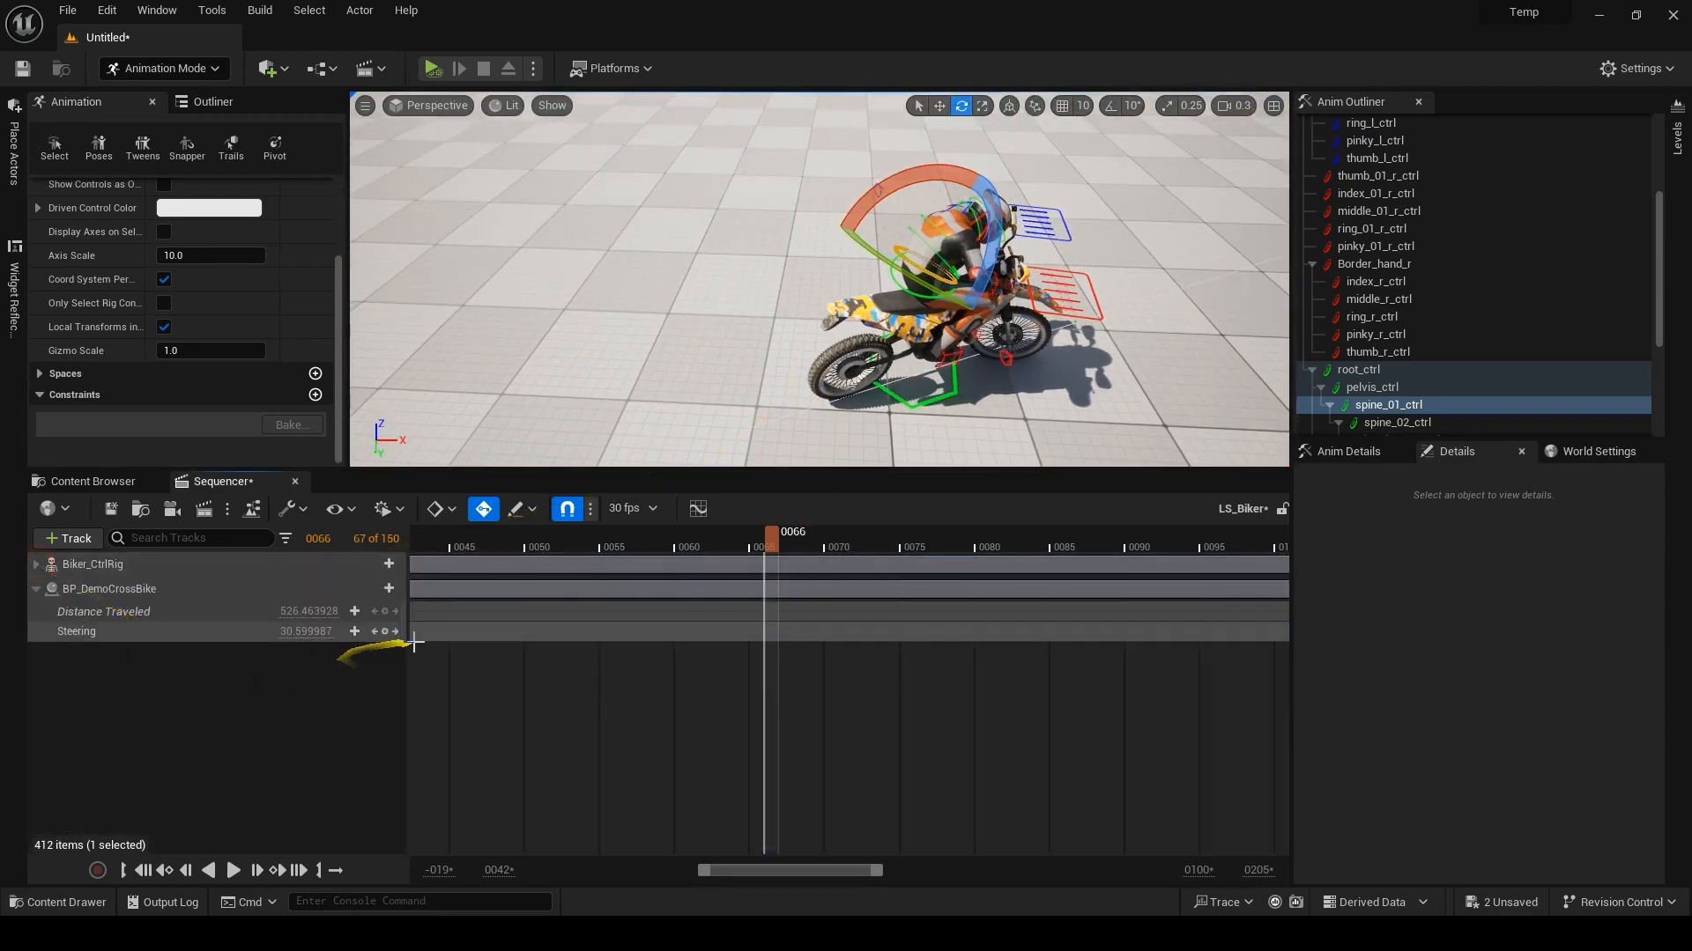
pyautogui.click(384, 631)
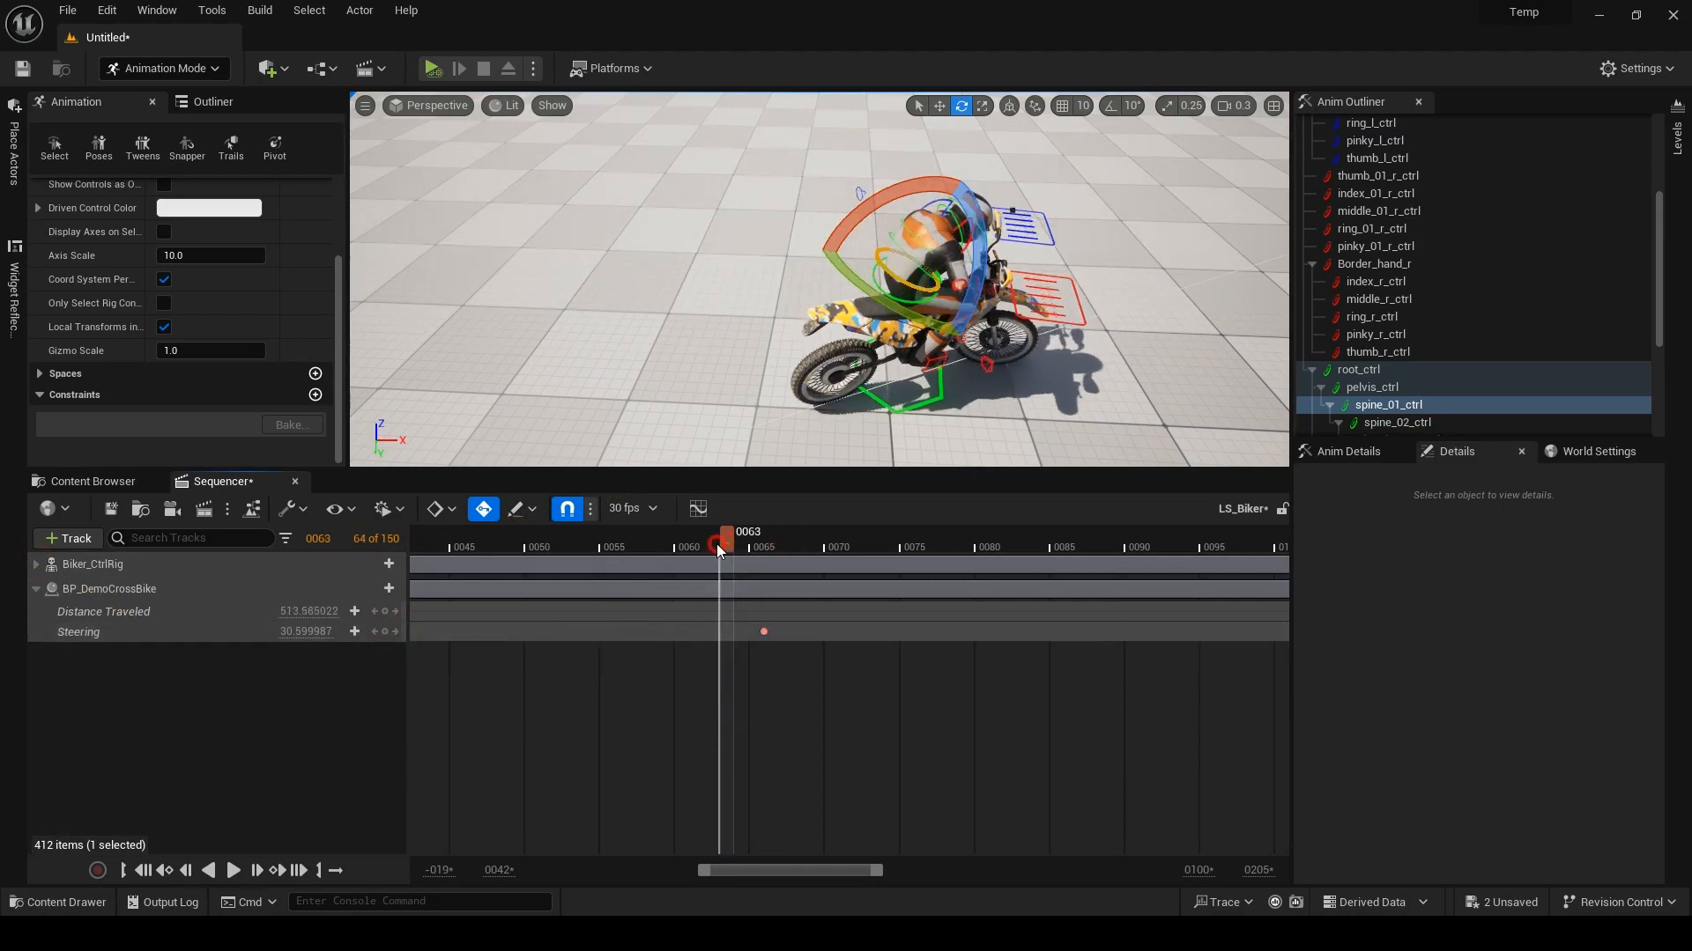
# At frame 61, key spine_01_ctrl and set the bike's Steering to 10.
pyautogui.moveTo(748, 569); pyautogui.dragTo(695, 572)
pyautogui.click(36, 564)
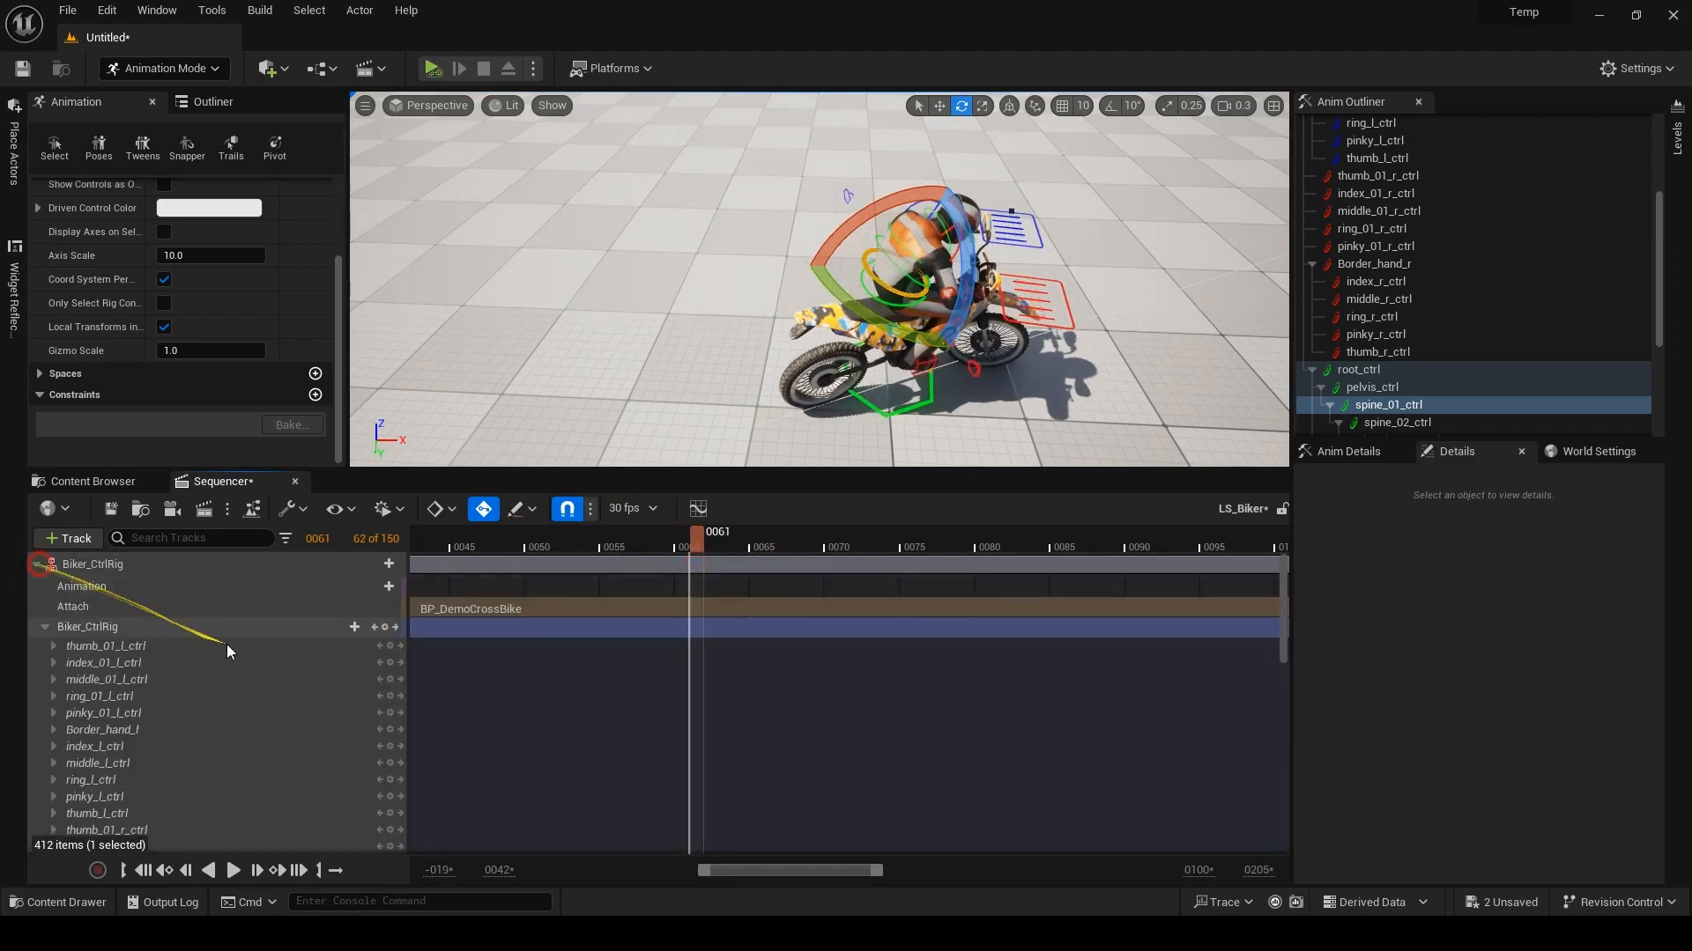
pyautogui.scroll(-8, 188, 636)
pyautogui.click(687, 626)
pyautogui.scroll(-6, 306, 717)
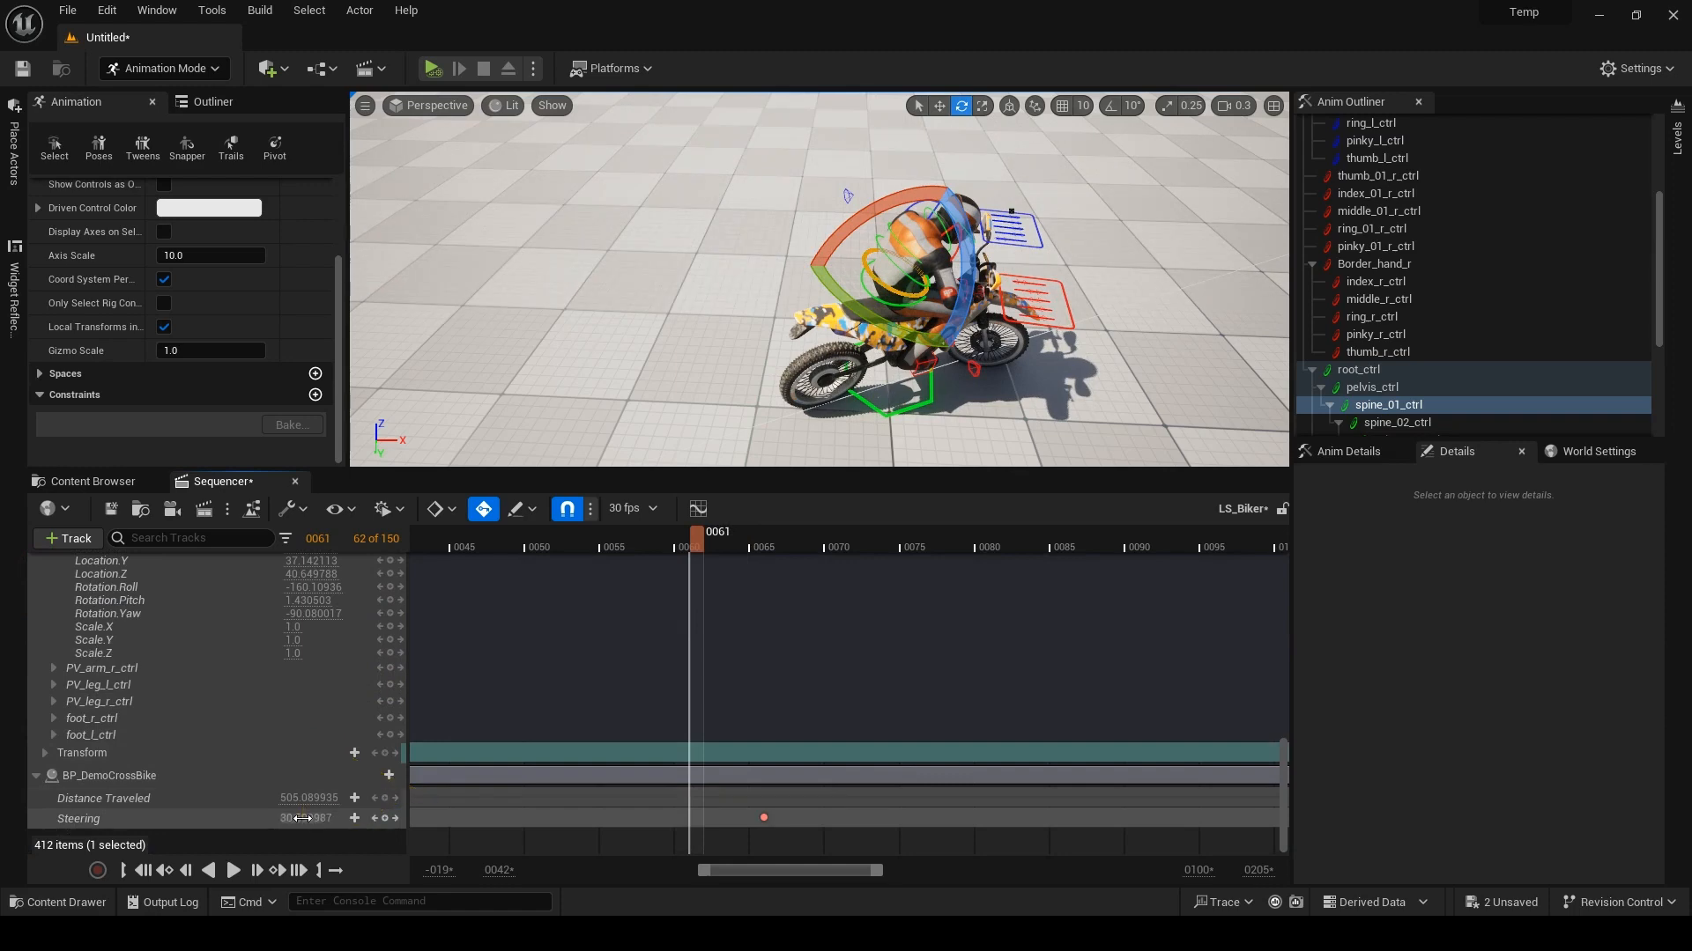
pyautogui.press('Return')
# At frame 71, key spine_01_ctrl and set the bike's Steering to 10.
pyautogui.scroll(7, 718, 678)
pyautogui.click(837, 736)
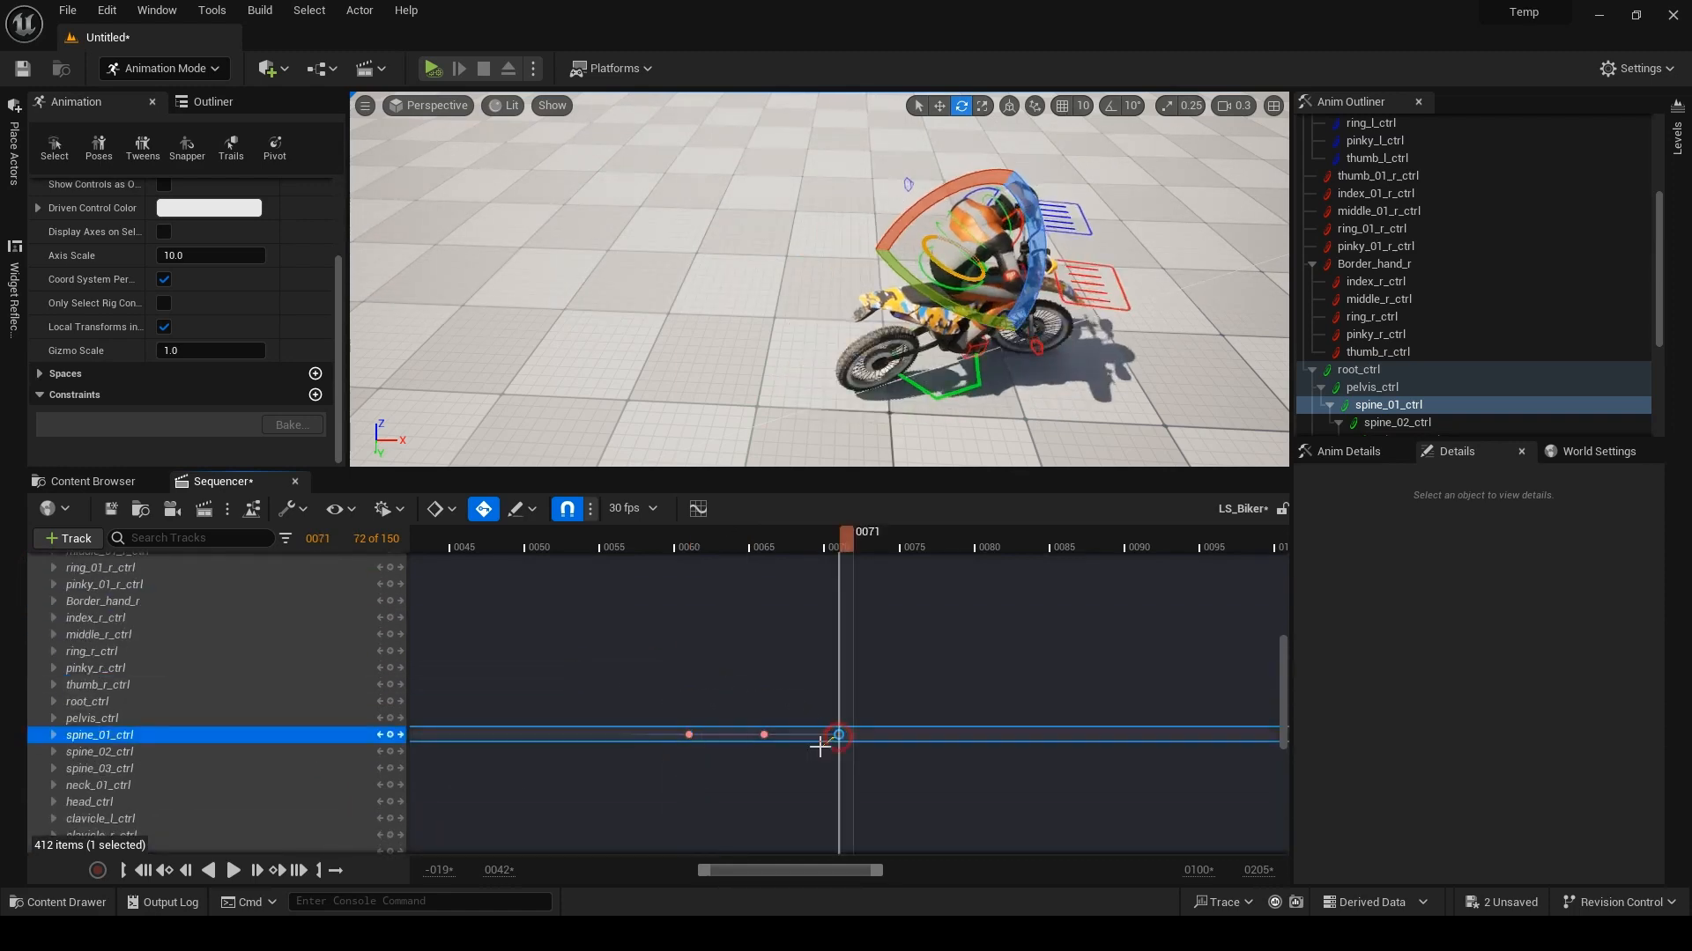
pyautogui.scroll(-7, 832, 740)
pyautogui.click(305, 818)
pyautogui.write('10')
pyautogui.press('Return')
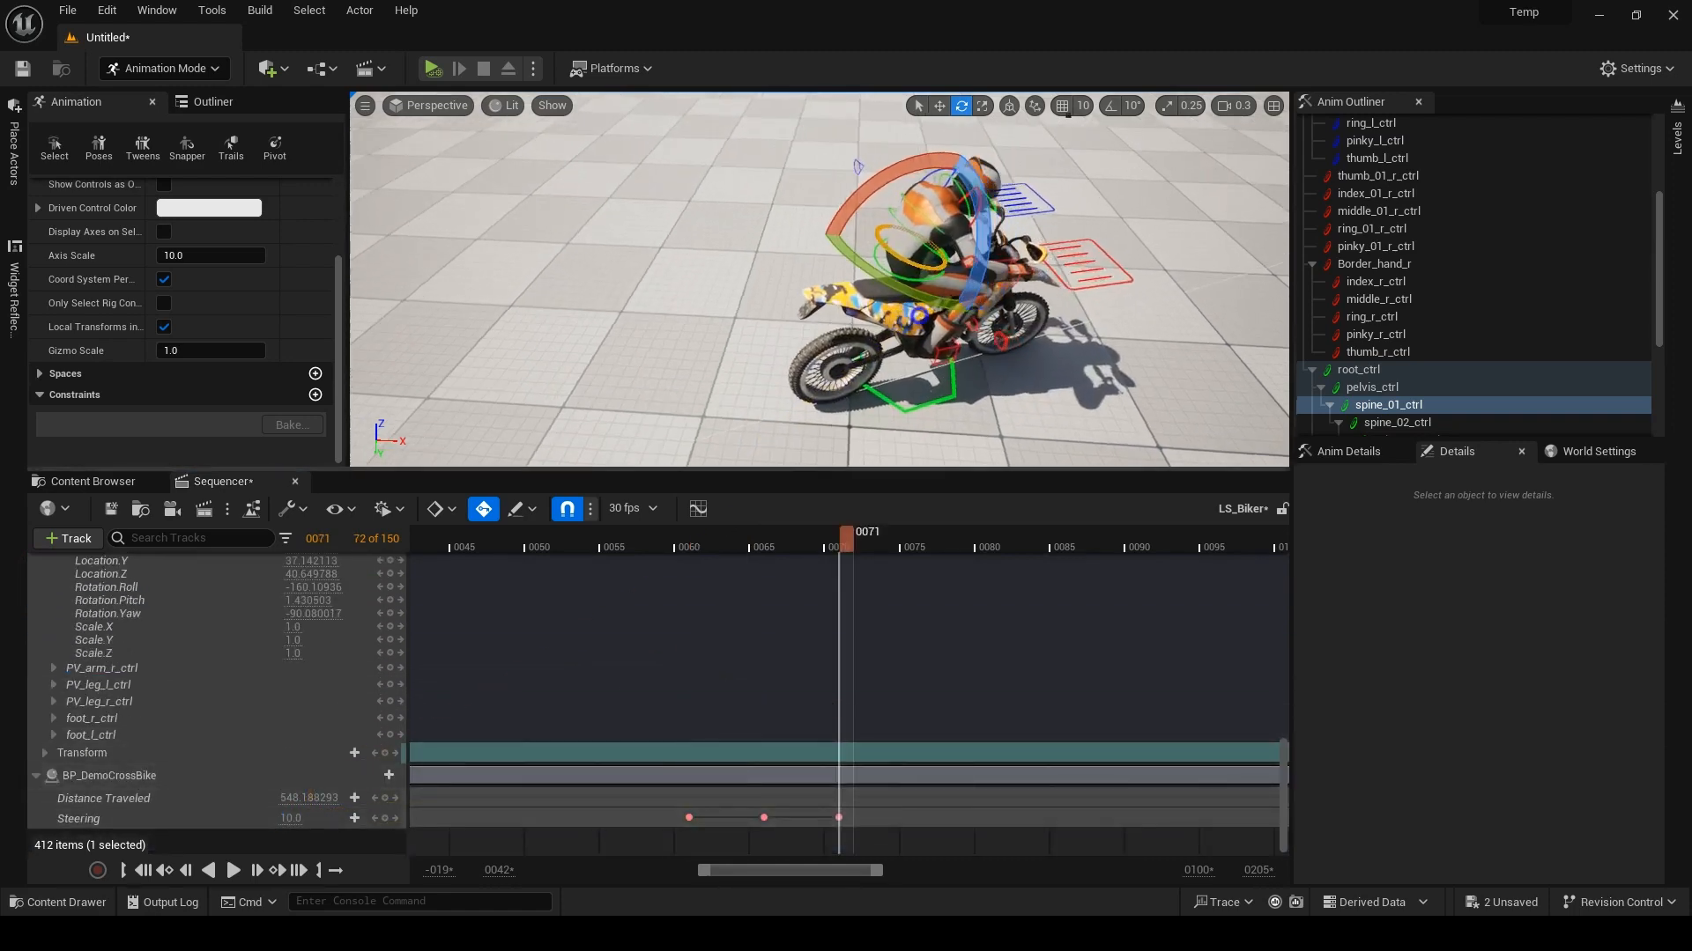
# Scrub and play the steering keys from frame 61 to check both hands on the handlebar from several angles.
pyautogui.moveTo(764, 544)
pyautogui.mouseDown()
pyautogui.moveTo(684, 539)
pyautogui.moveTo(776, 567)
pyautogui.mouseUp()
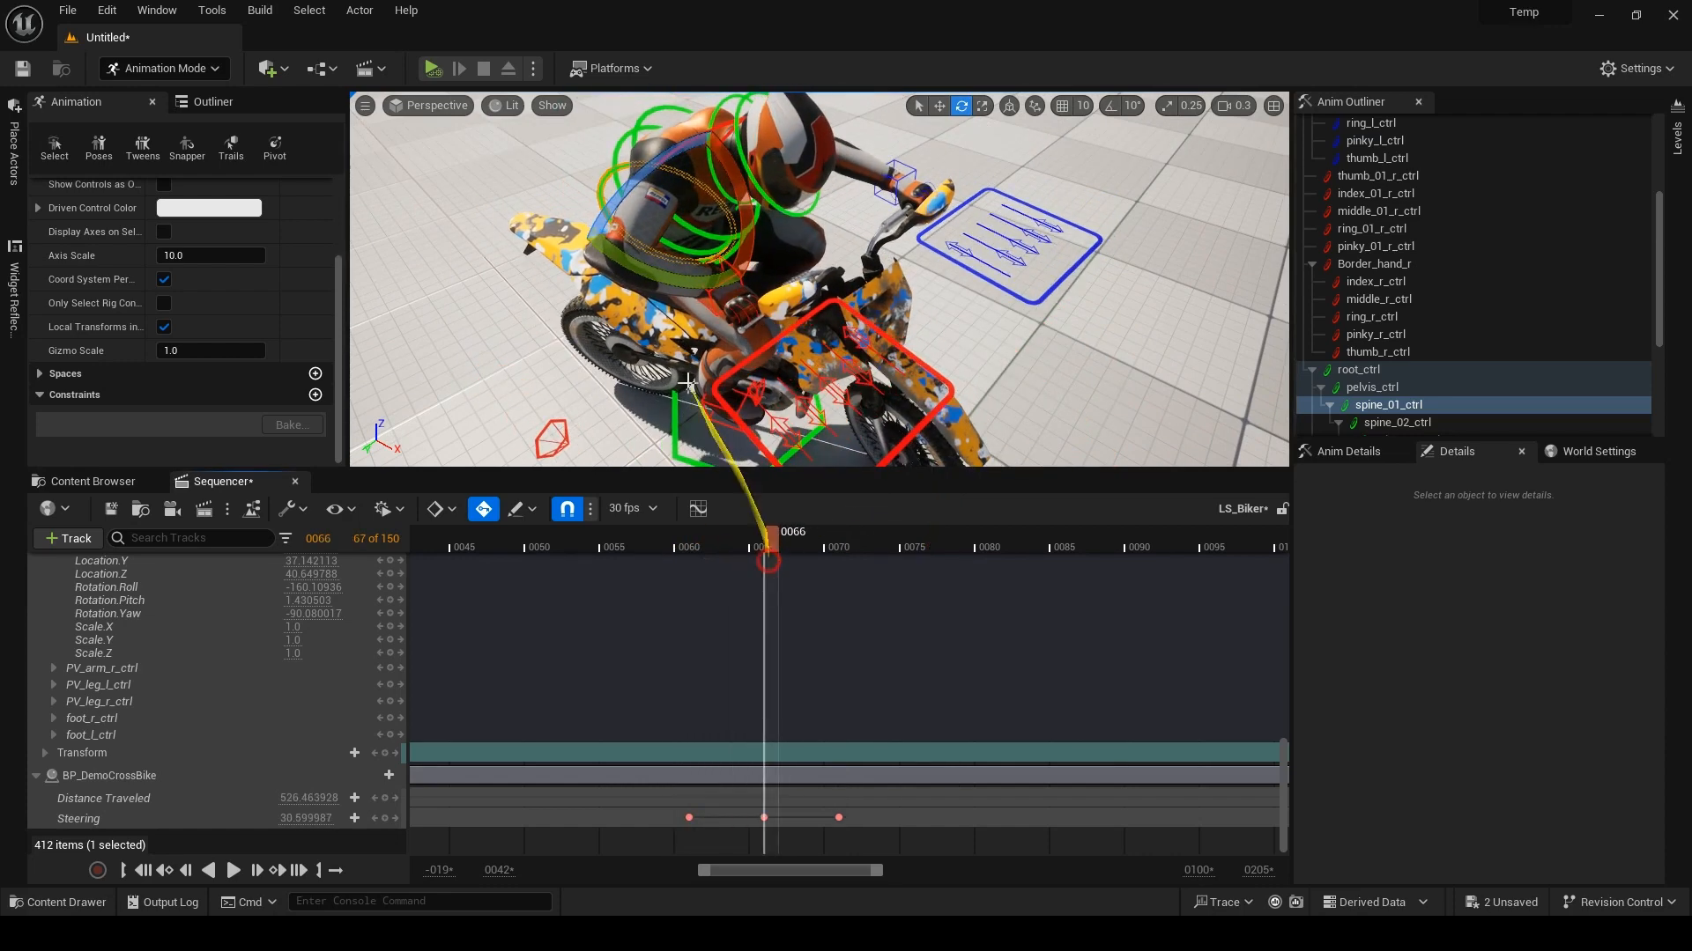
pyautogui.moveTo(765, 550)
pyautogui.mouseDown()
pyautogui.moveTo(710, 559)
pyautogui.moveTo(780, 568)
pyautogui.mouseUp()
pyautogui.keyDown('alt'); pyautogui.moveTo(882, 284); pyautogui.dragTo(572, 306); pyautogui.keyUp('alt')
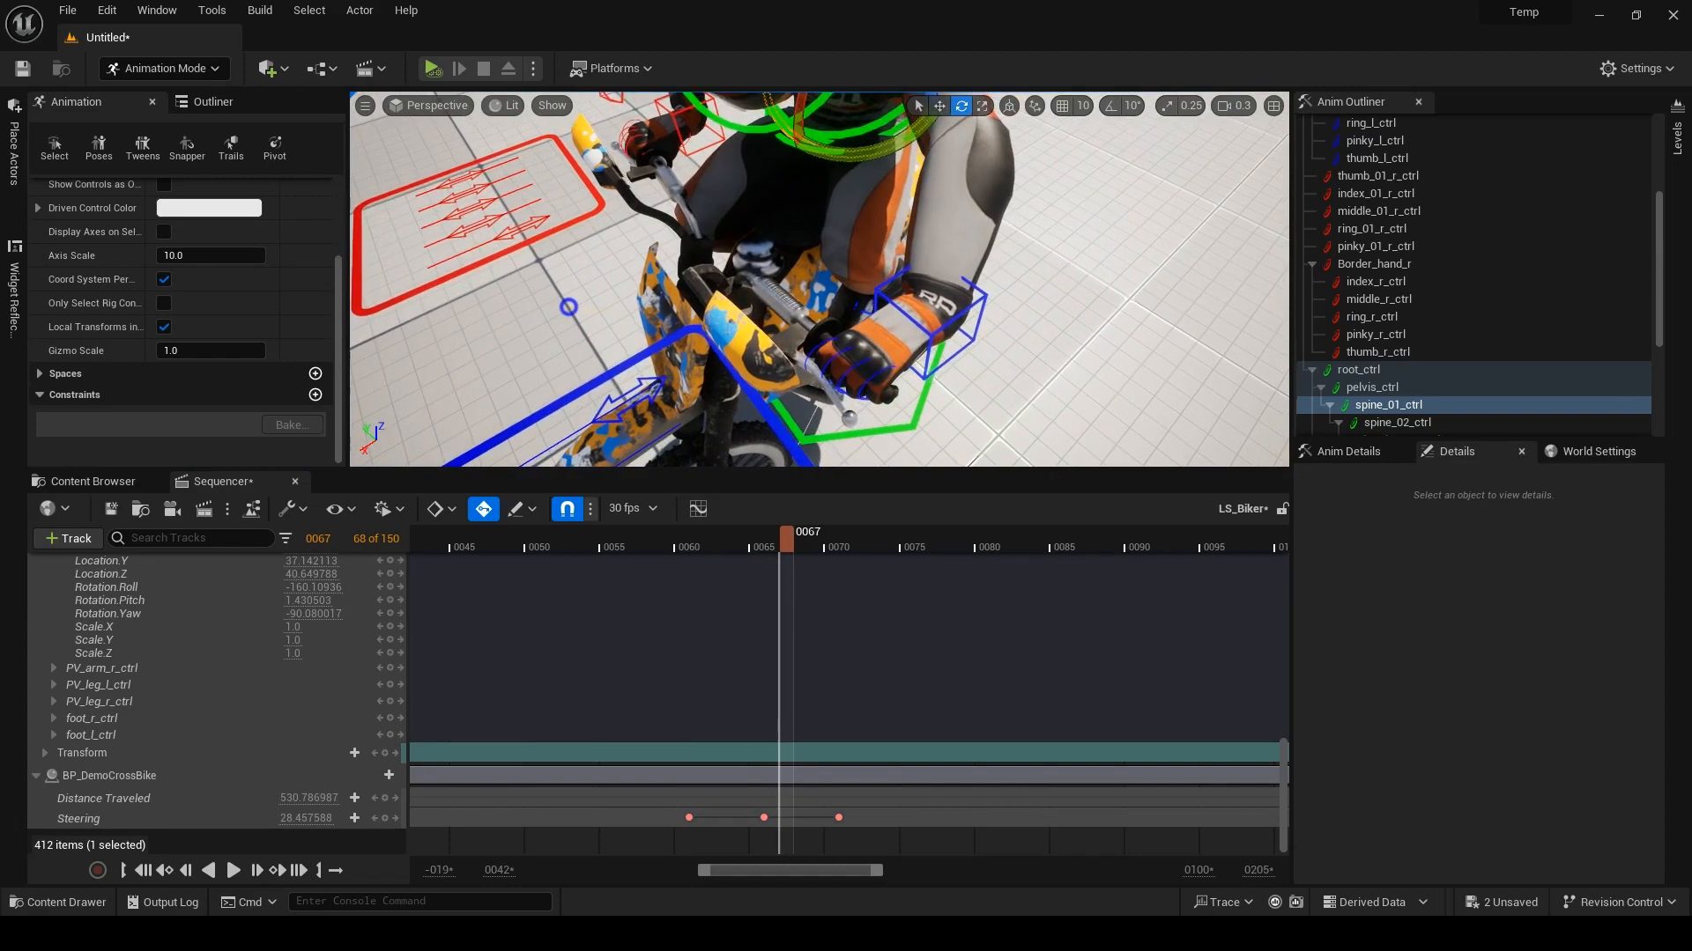
pyautogui.moveTo(786, 550); pyautogui.dragTo(699, 555)
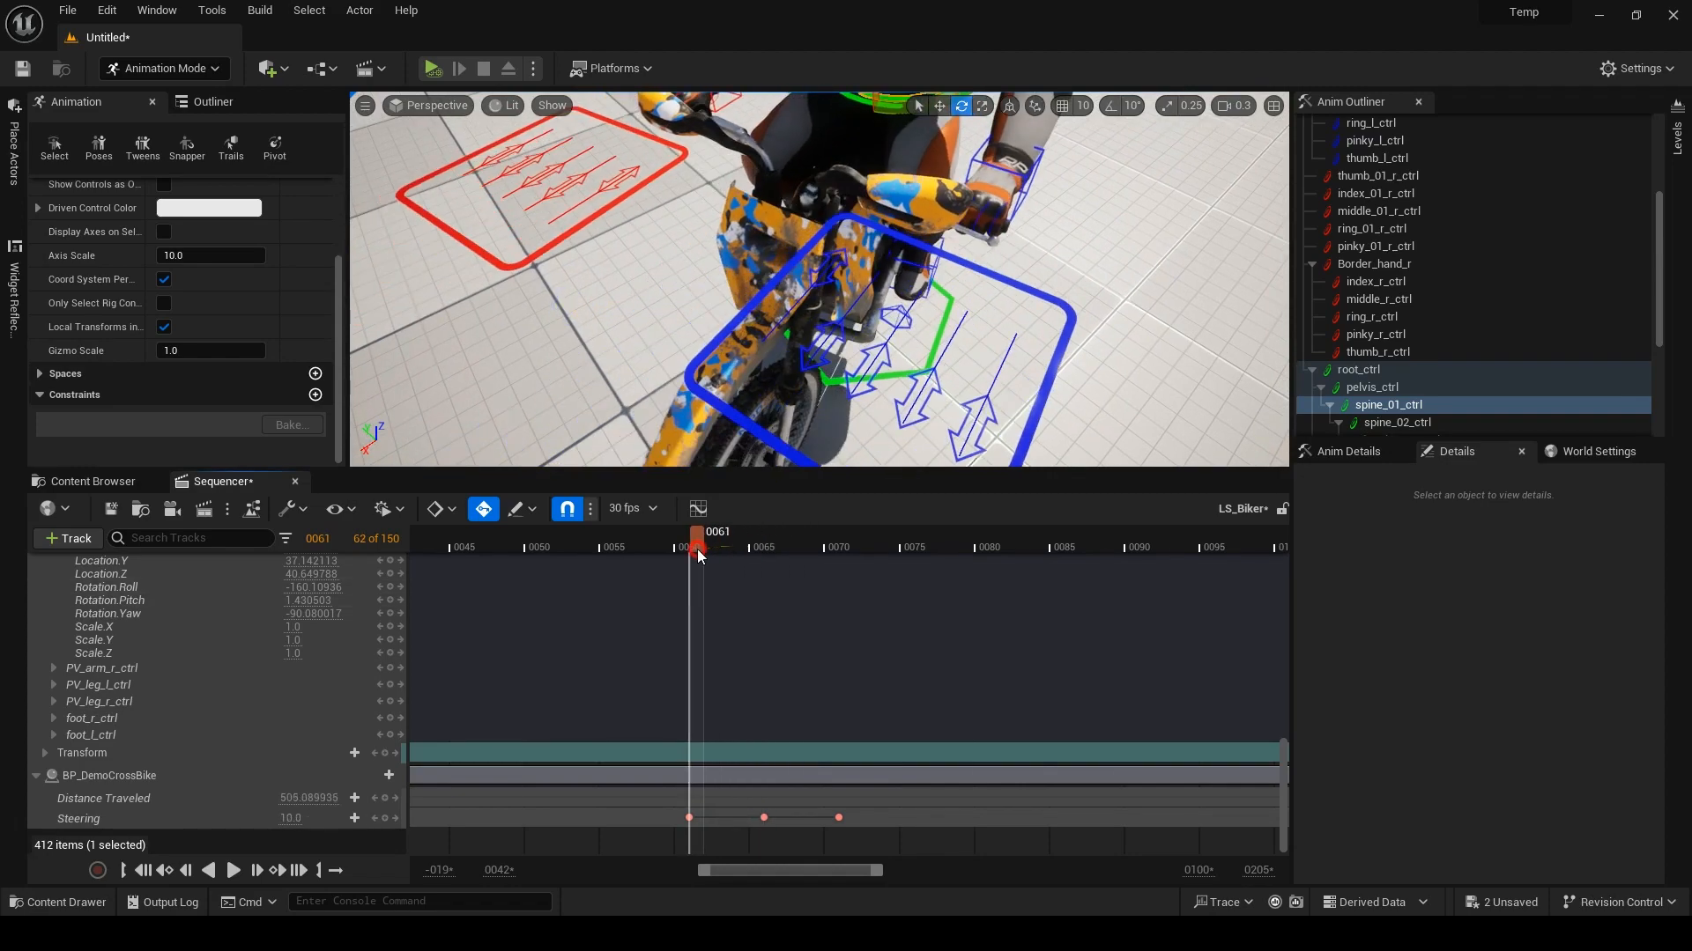
pyautogui.press('space')
pyautogui.press('space')
pyautogui.press('s')
pyautogui.scroll(2, 820, 388)
pyautogui.moveTo(820, 387); pyautogui.dragTo(757, 375, button='right')
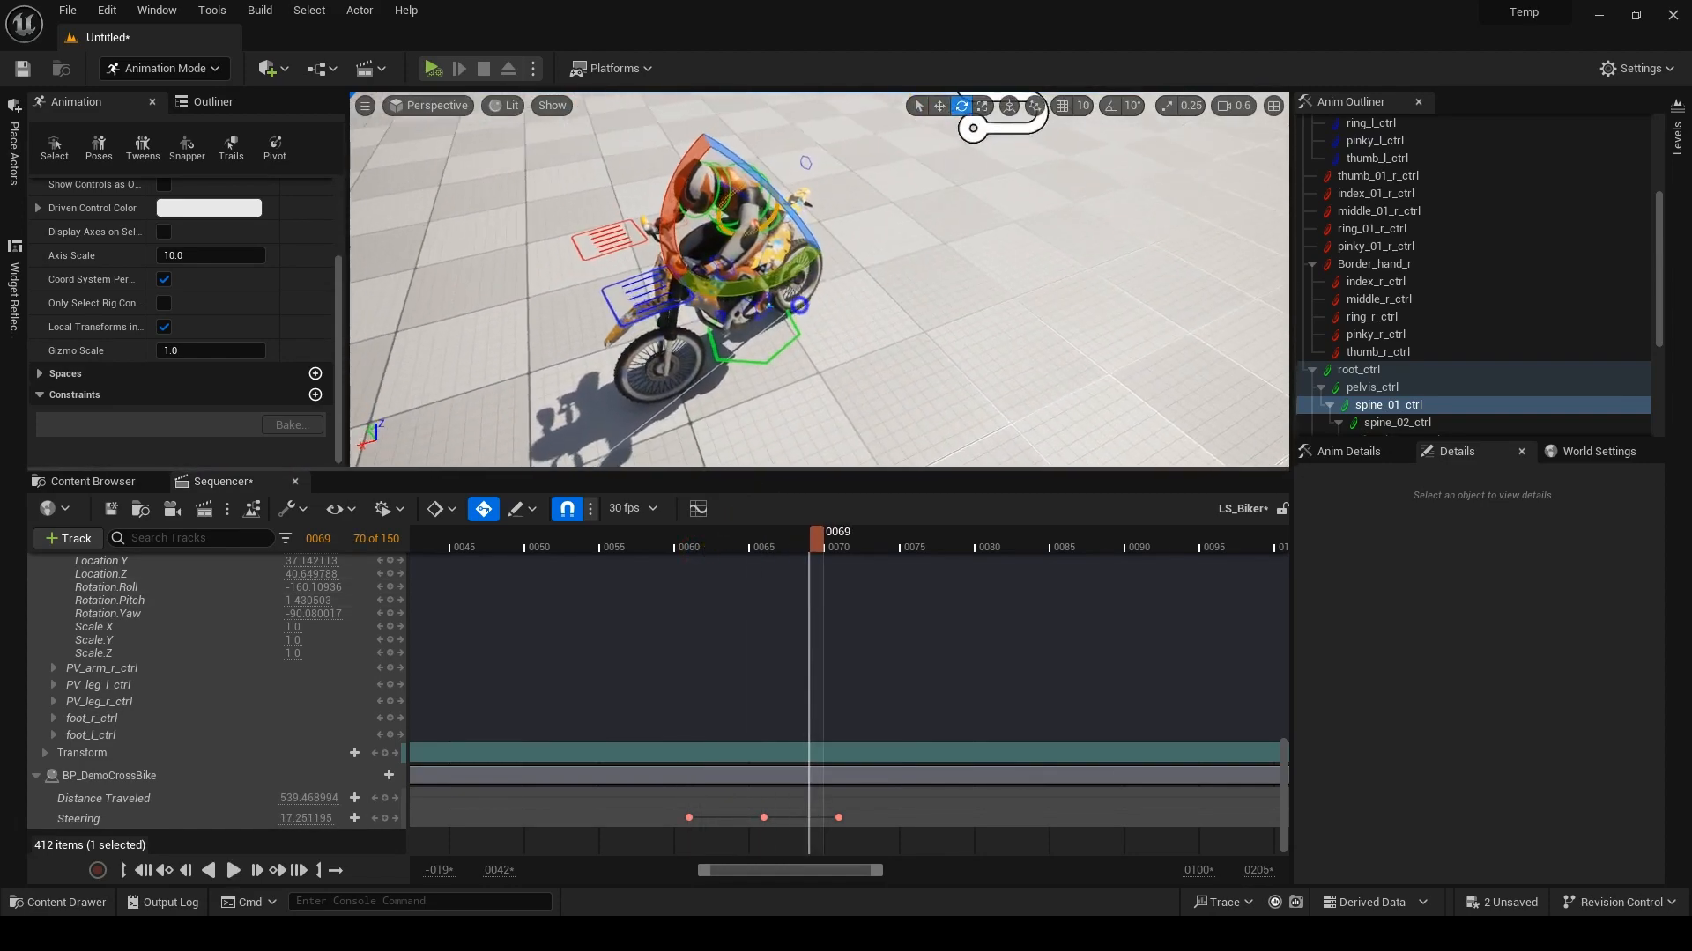
# Hide the rig controls in the viewport and play the steering motion to review the biker's lean.
pyautogui.press('g')
pyautogui.press('w')
pyautogui.moveTo(854, 326); pyautogui.dragTo(821, 379, button='right')
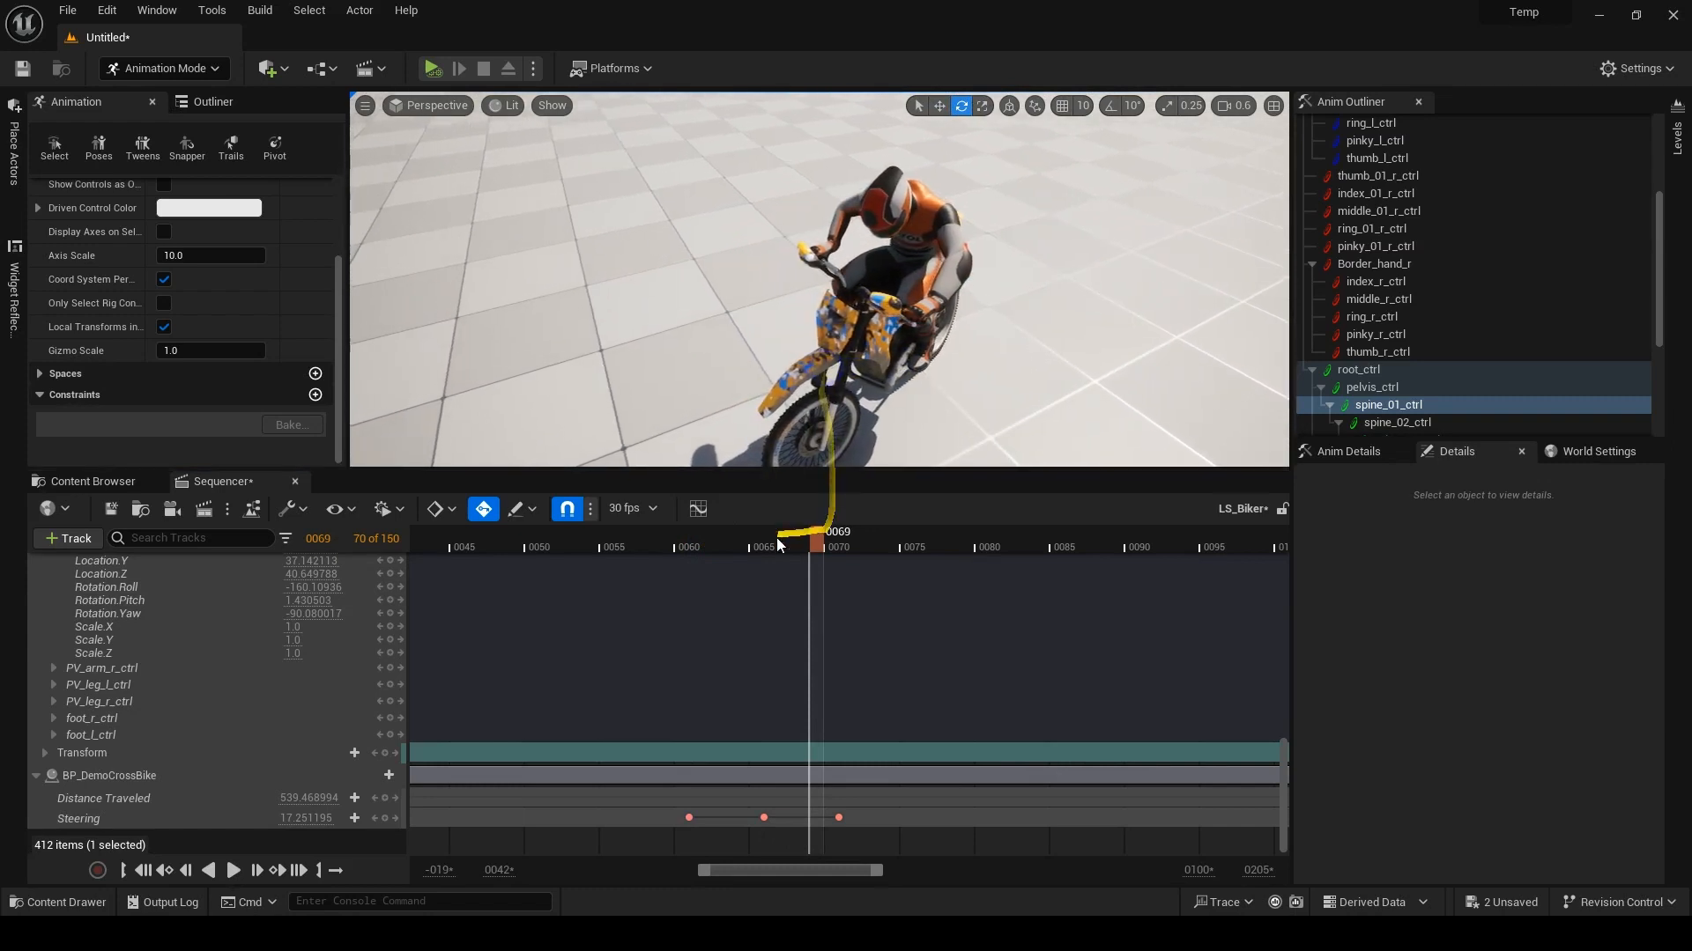
pyautogui.click(631, 544)
pyautogui.press('space')
pyautogui.press('space')
pyautogui.moveTo(777, 548)
pyautogui.mouseDown()
pyautogui.moveTo(735, 547)
pyautogui.moveTo(785, 557)
pyautogui.mouseUp()
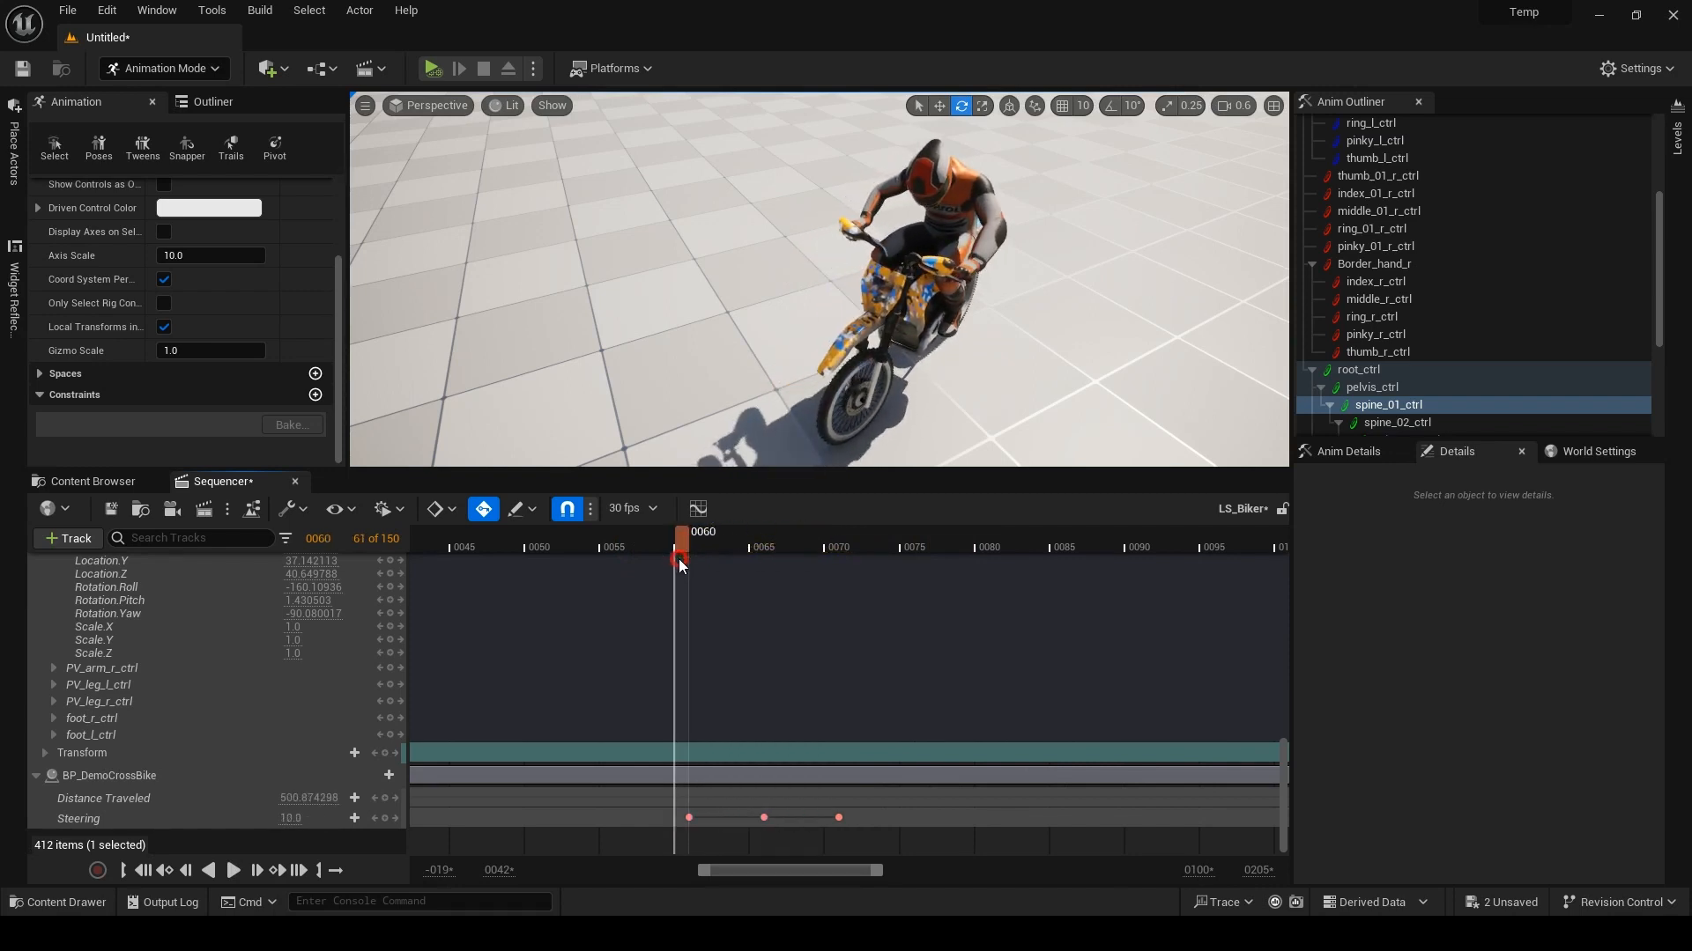
# Collapse the Biker_CtrlRig track and scrub through the steering motion while viewing the bike from the side.
pyautogui.keyDown('alt'); pyautogui.moveTo(925, 271); pyautogui.dragTo(1155, 226); pyautogui.keyUp('alt')
pyautogui.scroll(15, 165, 581)
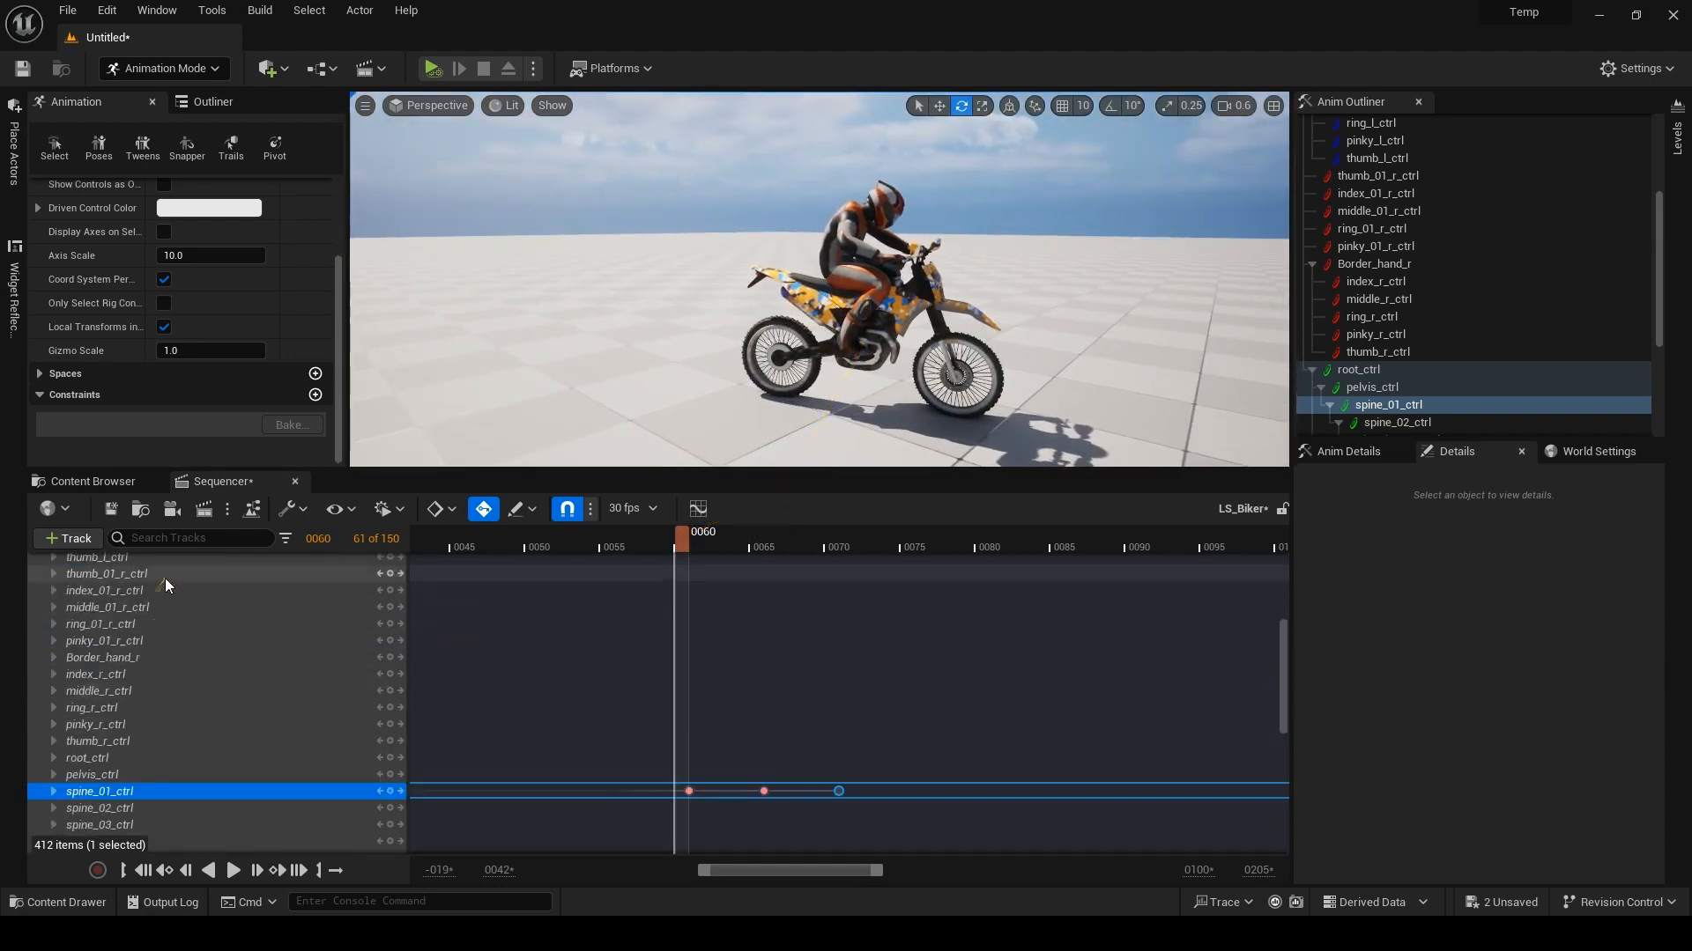
pyautogui.click(37, 566)
pyautogui.moveTo(685, 545); pyautogui.dragTo(848, 532)
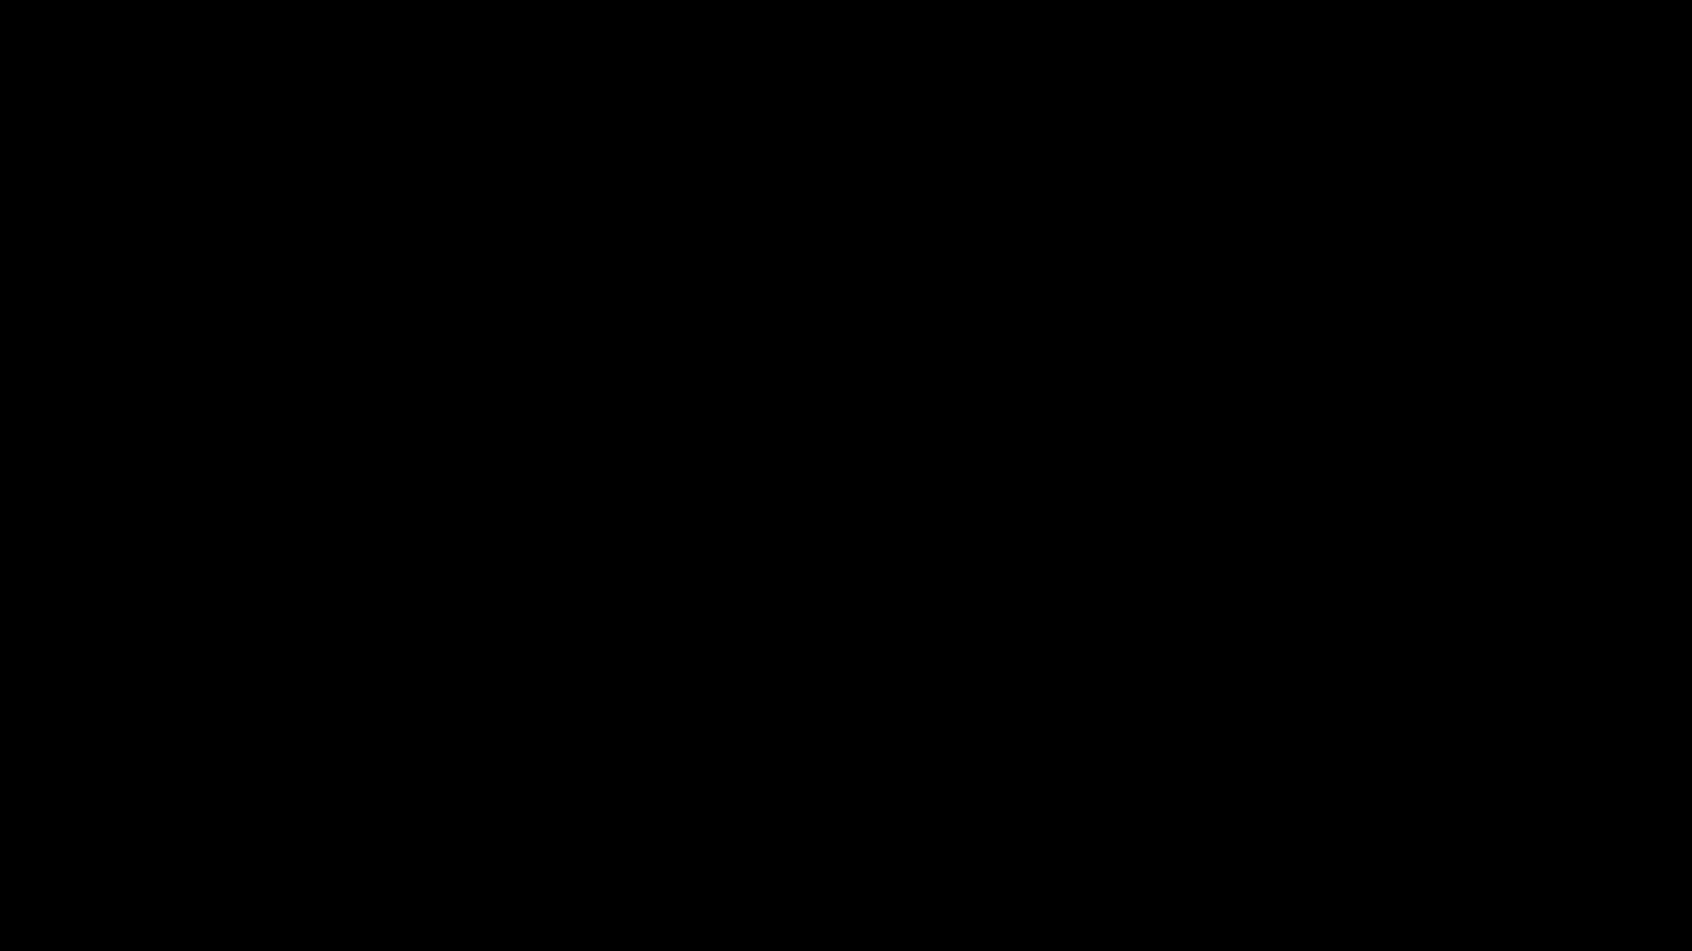